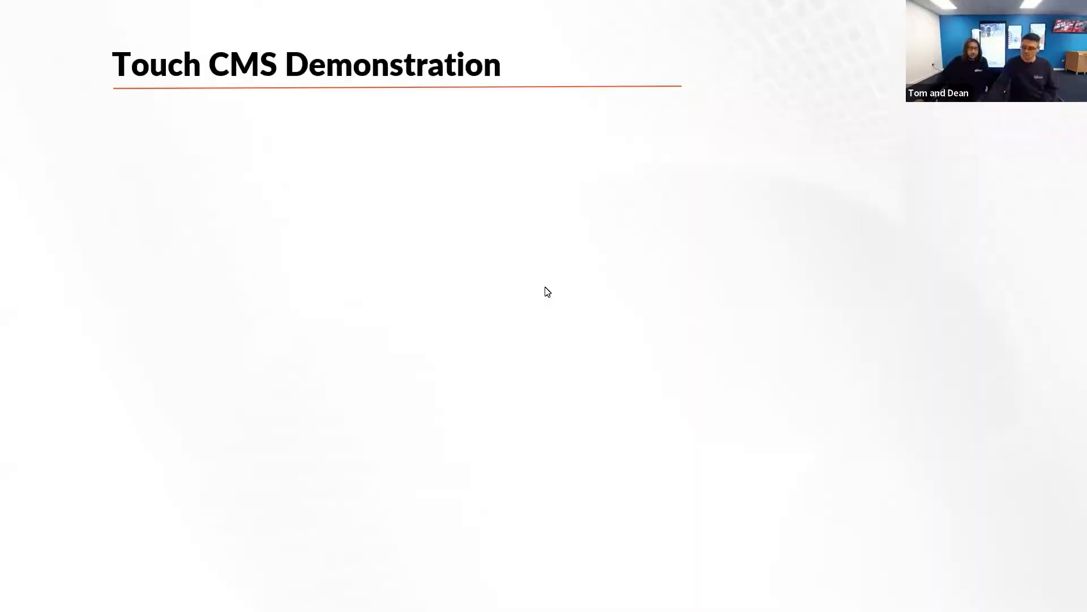
- End the slide show at the Questions & Answers slide and switch to My Signage Portal in Chrome
{"action": "left_click", "coordinate": [325, 280]}
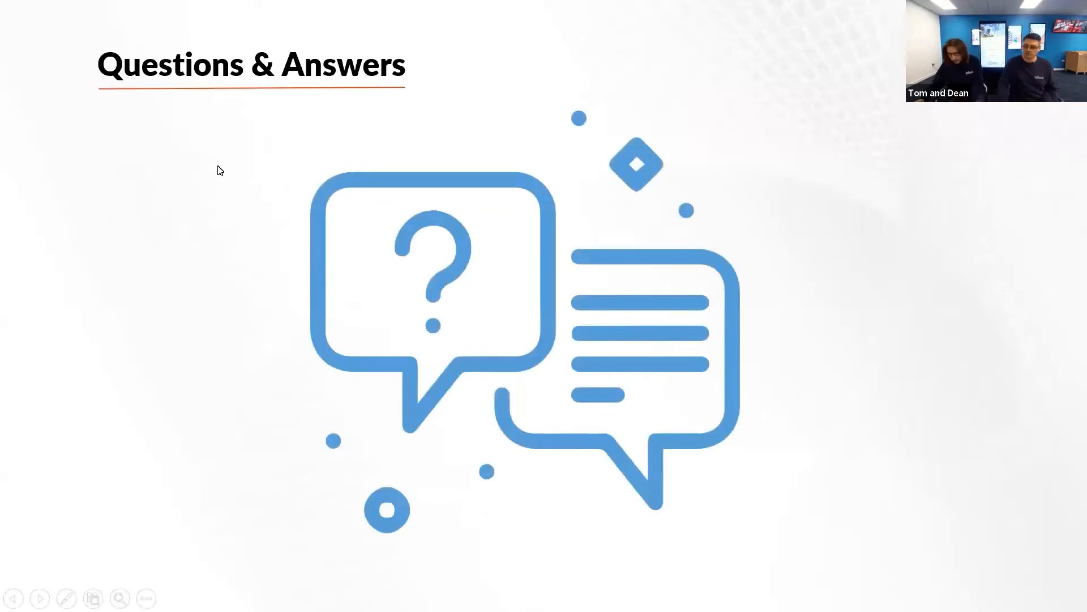
{"action": "key", "text": "Escape"}
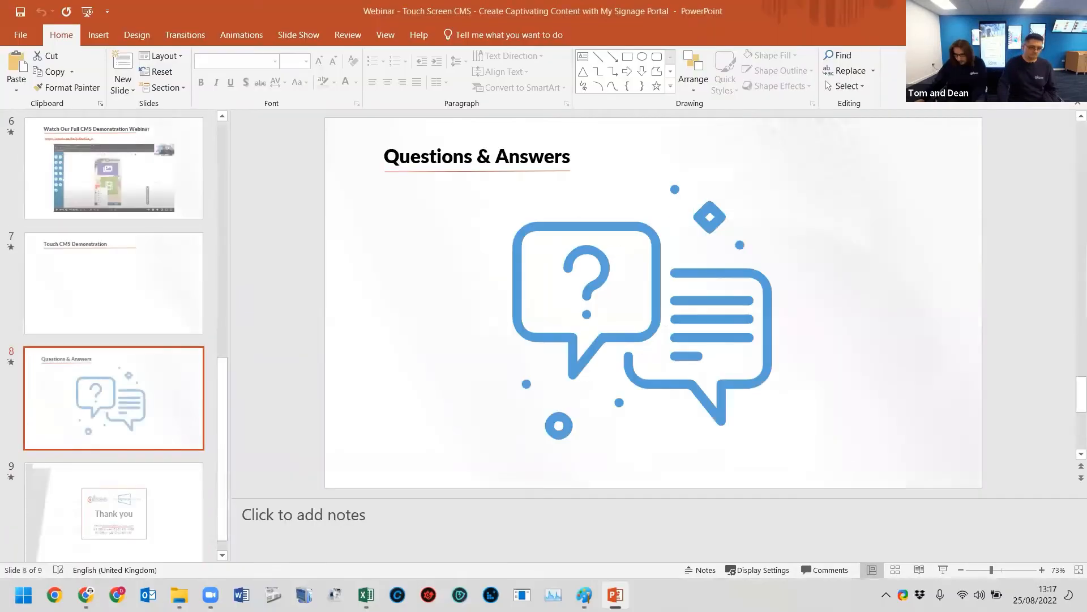
{"action": "left_click", "coordinate": [86, 595]}
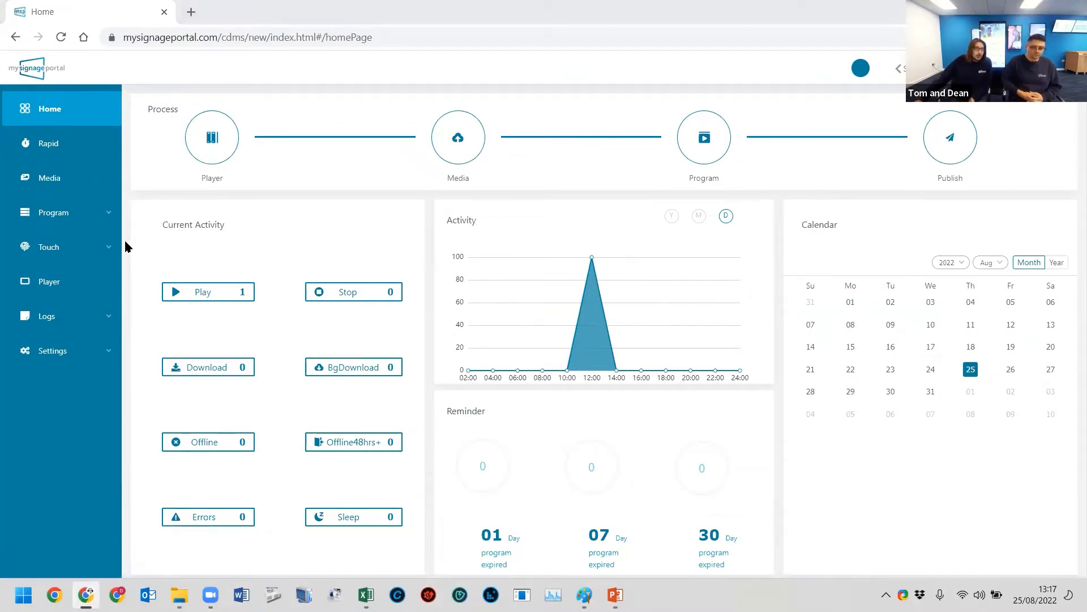
- Open the NHM_Touch_01 touch playlist for editing
{"action": "left_click", "coordinate": [85, 252]}
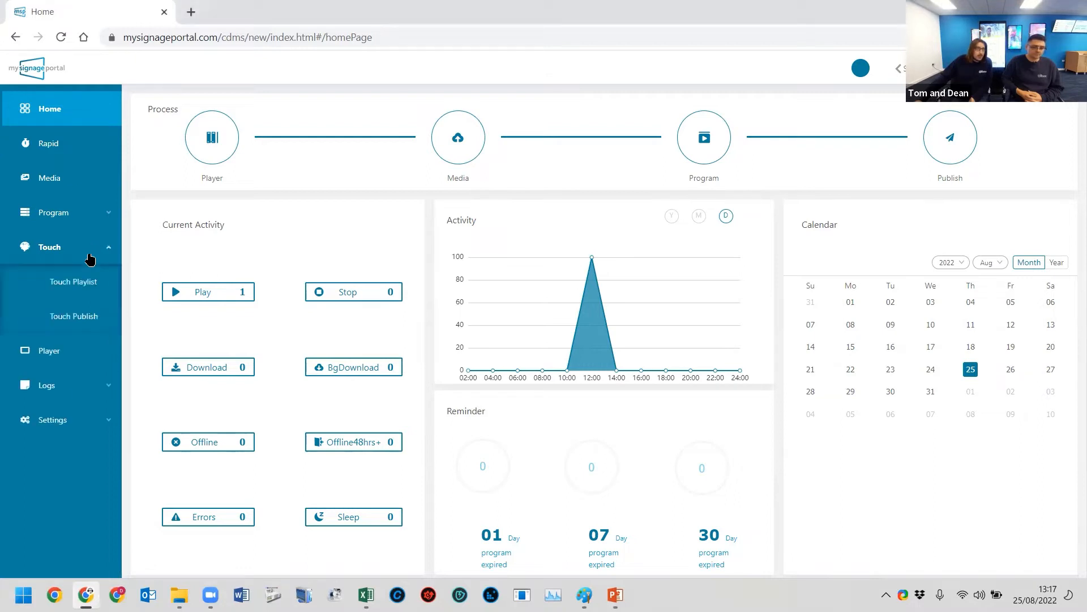
{"action": "left_click", "coordinate": [78, 283]}
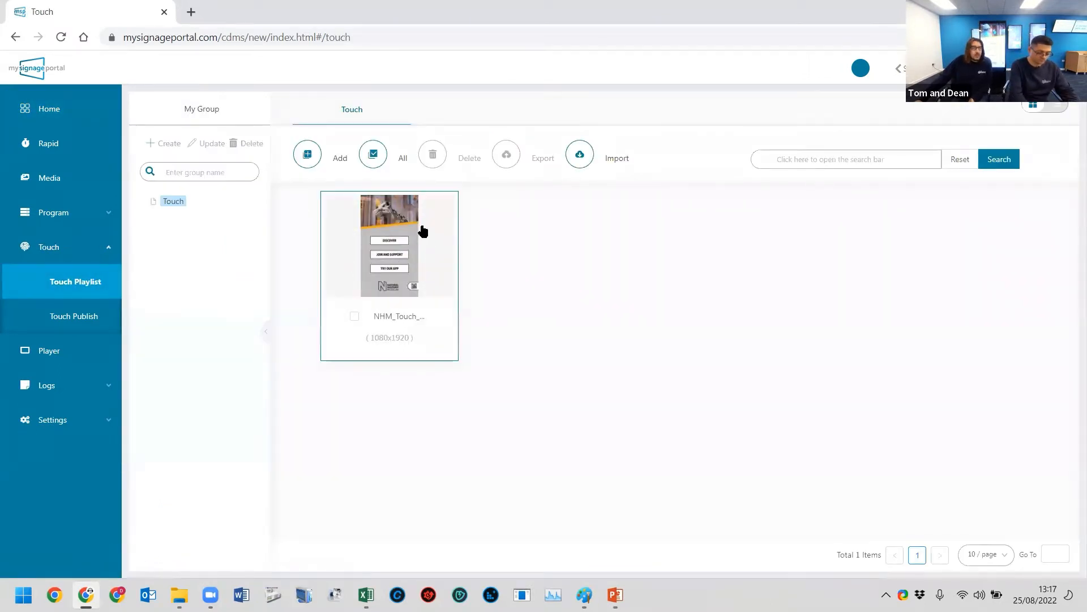
{"action": "left_click", "coordinate": [380, 250]}
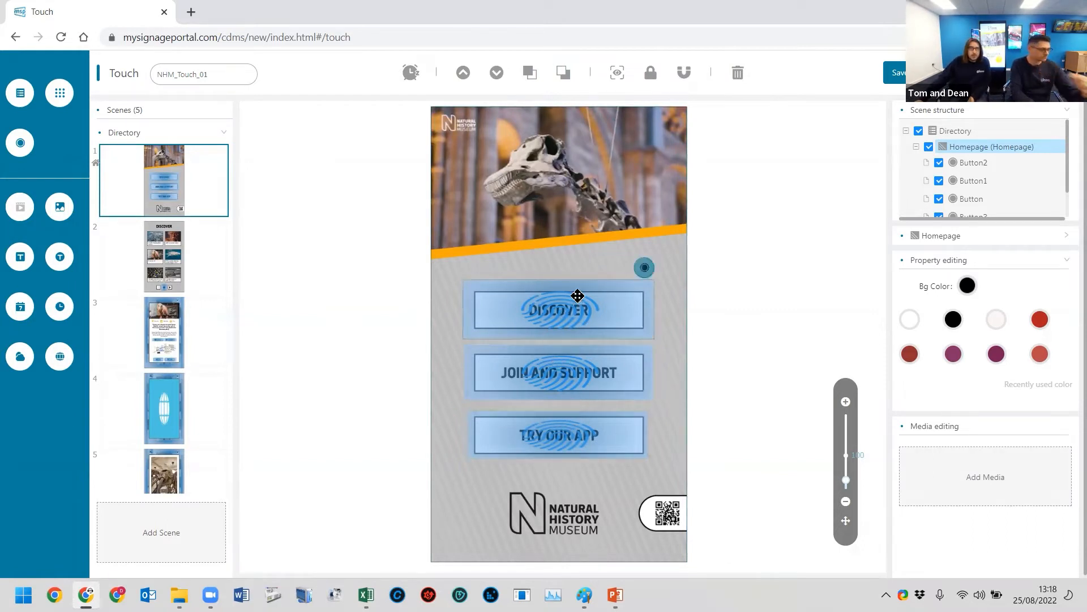
- Inspect the homepage's Discover button properties and the Discover scene it targets
{"action": "left_click", "coordinate": [575, 302]}
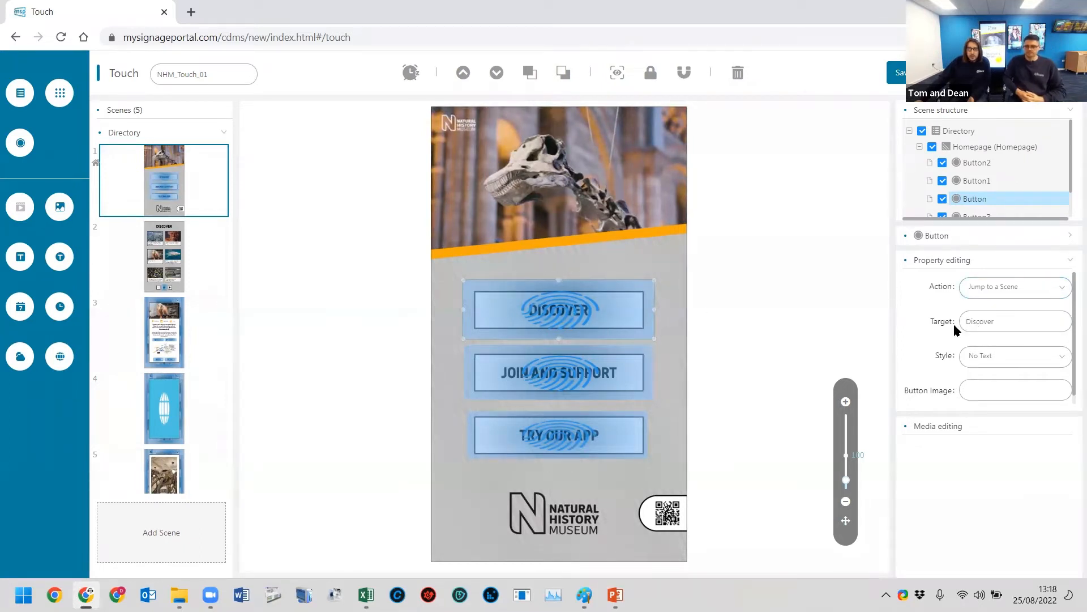
{"action": "left_click", "coordinate": [175, 258]}
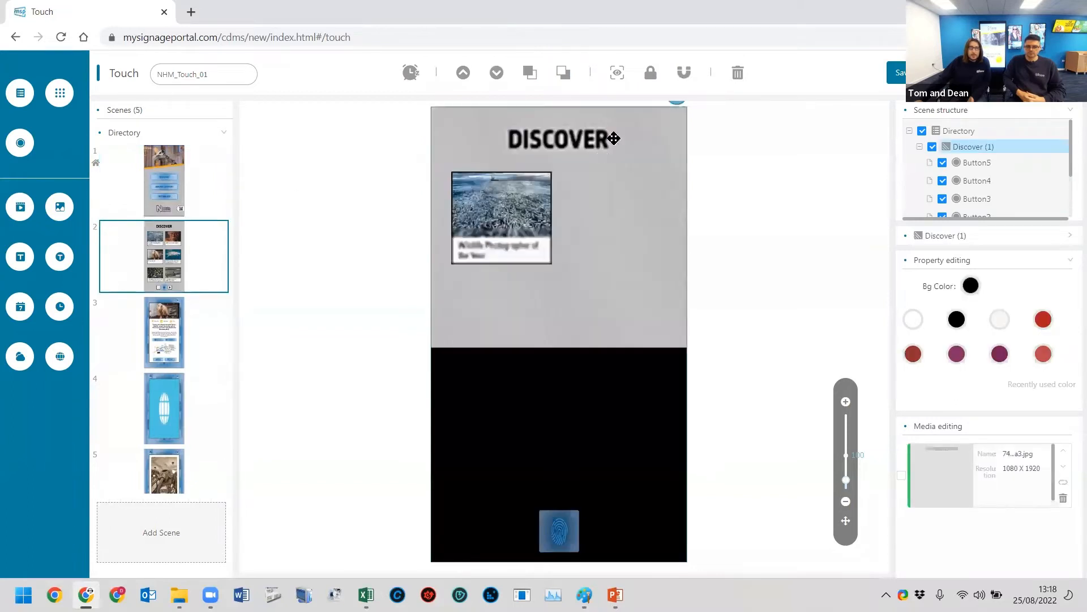
{"action": "right_click", "coordinate": [970, 149]}
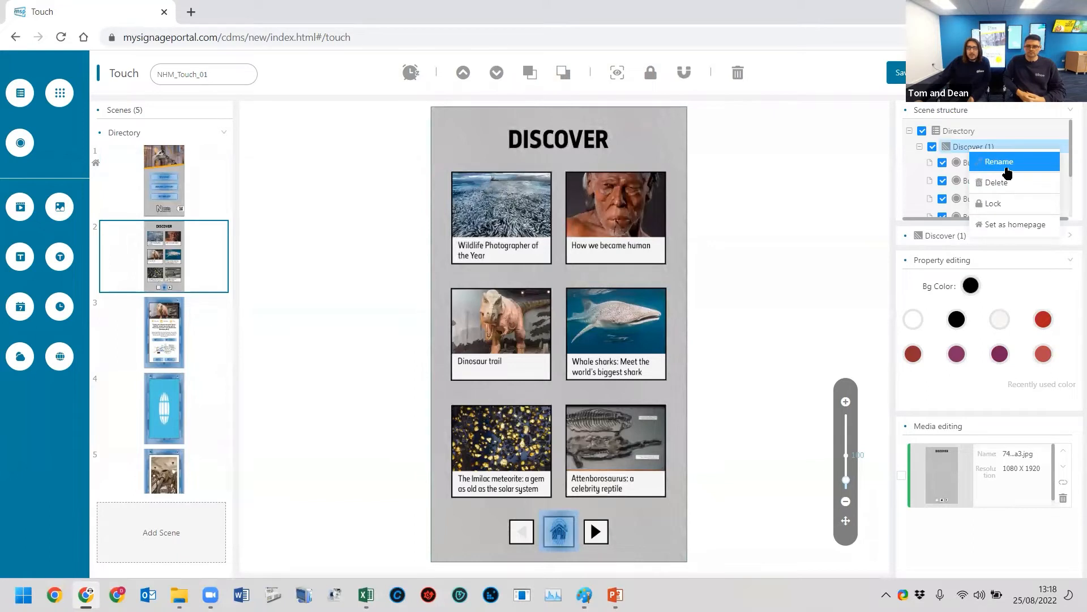
{"action": "left_click", "coordinate": [181, 168]}
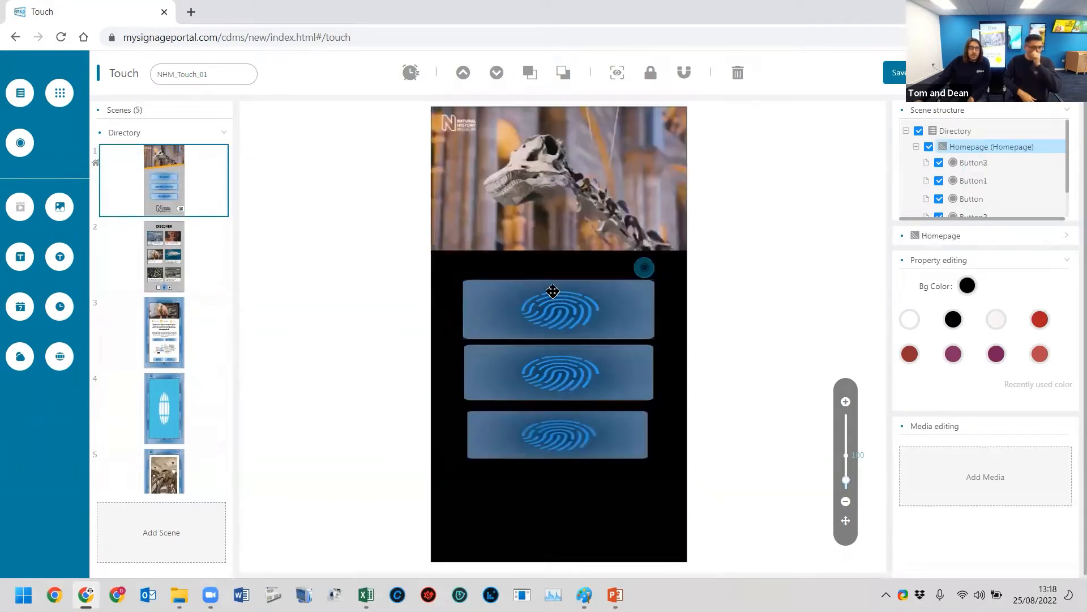
{"action": "left_click", "coordinate": [175, 252]}
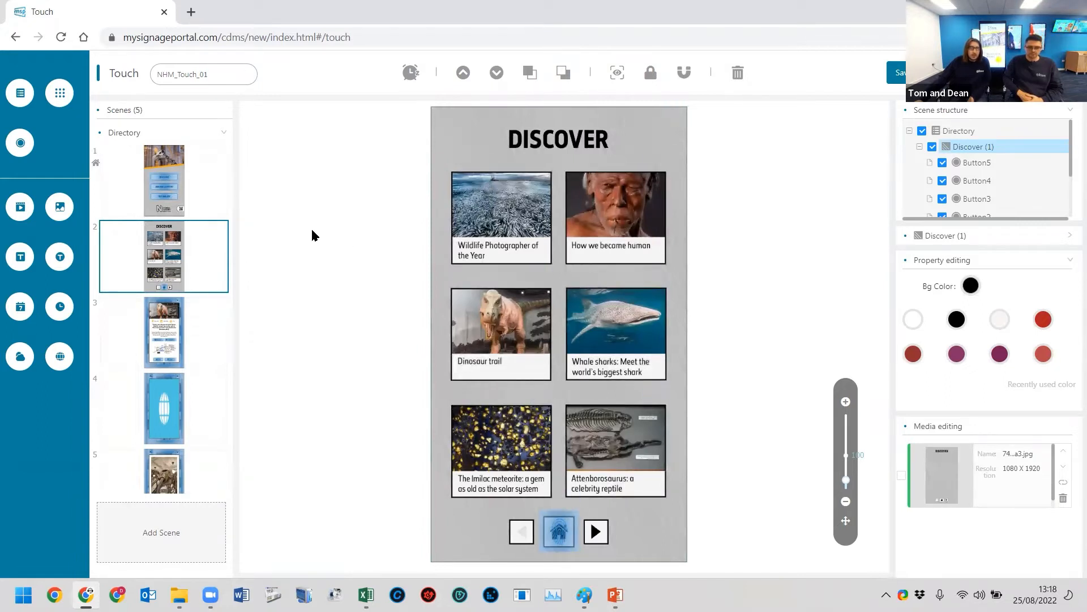
- Review the available actions and the property settings of the homepage's Join and Support button
{"action": "left_click", "coordinate": [158, 182]}
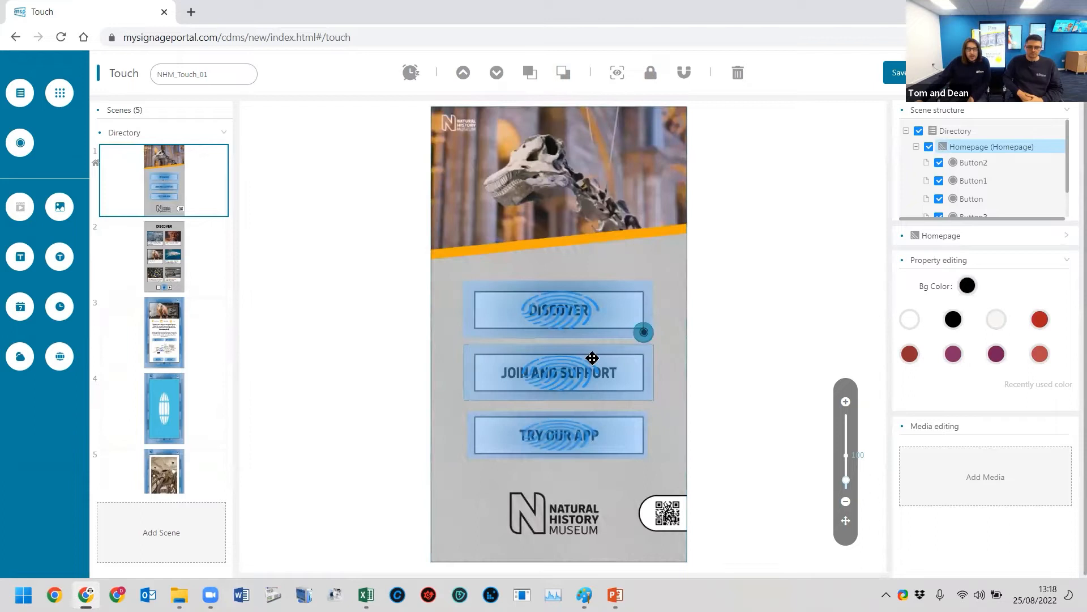
{"action": "left_click", "coordinate": [597, 390]}
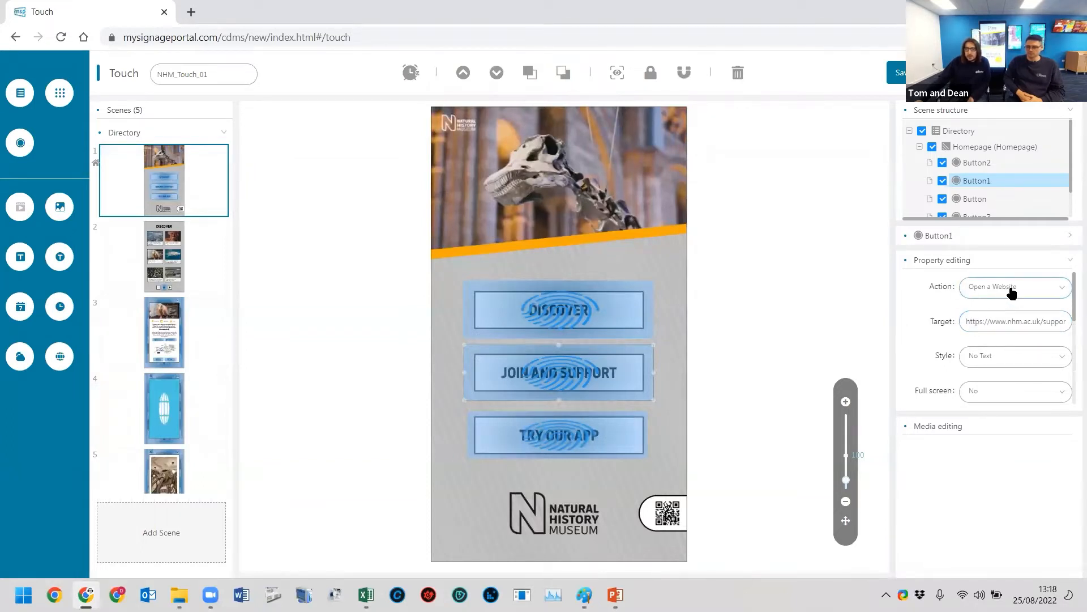
{"action": "left_click", "coordinate": [1012, 292]}
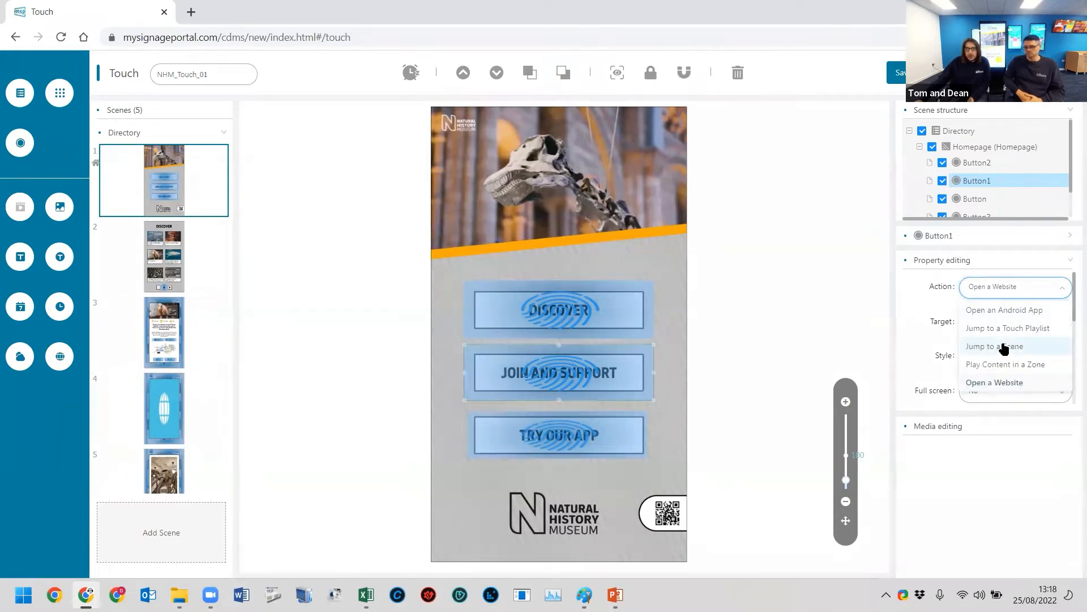
{"action": "left_click", "coordinate": [1011, 290]}
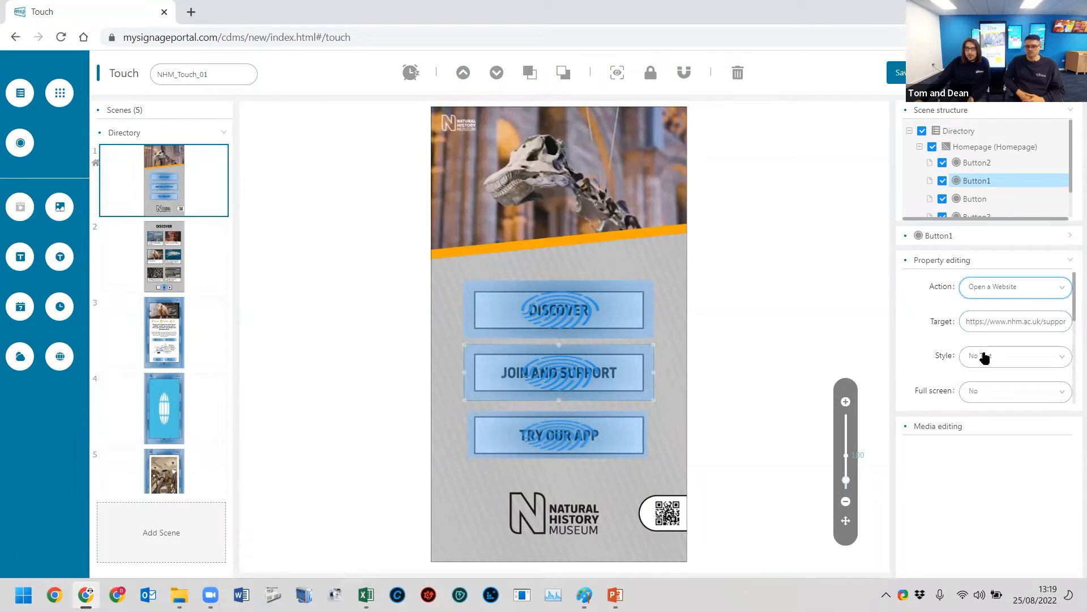
{"action": "scroll", "coordinate": [1016, 374], "scroll_direction": "down", "scroll_amount": 2}
{"action": "scroll", "coordinate": [1019, 356], "scroll_direction": "up", "scroll_amount": 2}
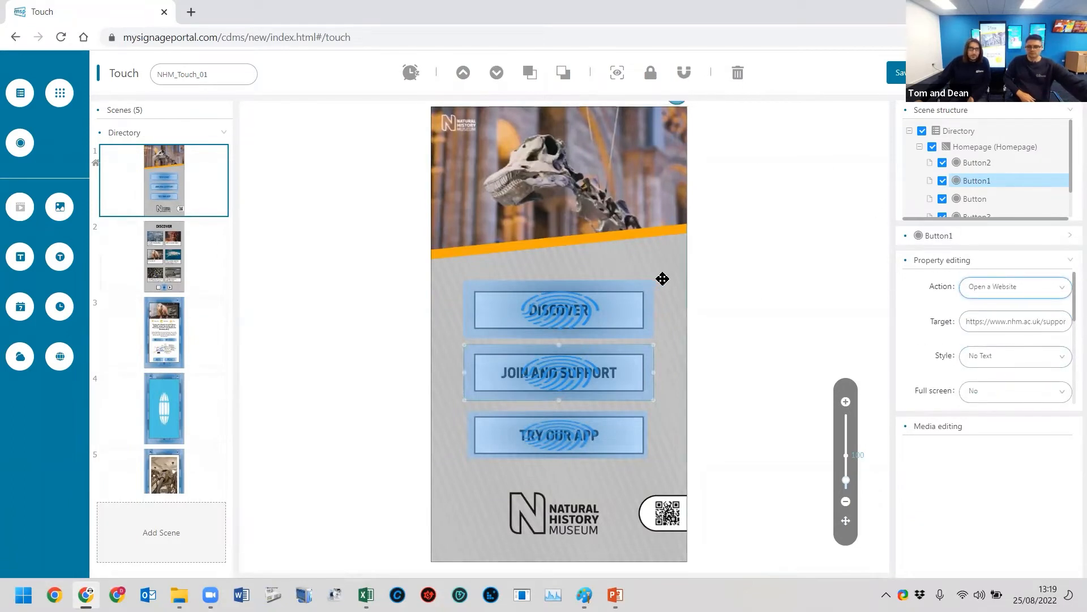
- View the Dino_home, Dino_Website and Dino_Gallery scenes one after another
{"action": "left_click", "coordinate": [169, 329]}
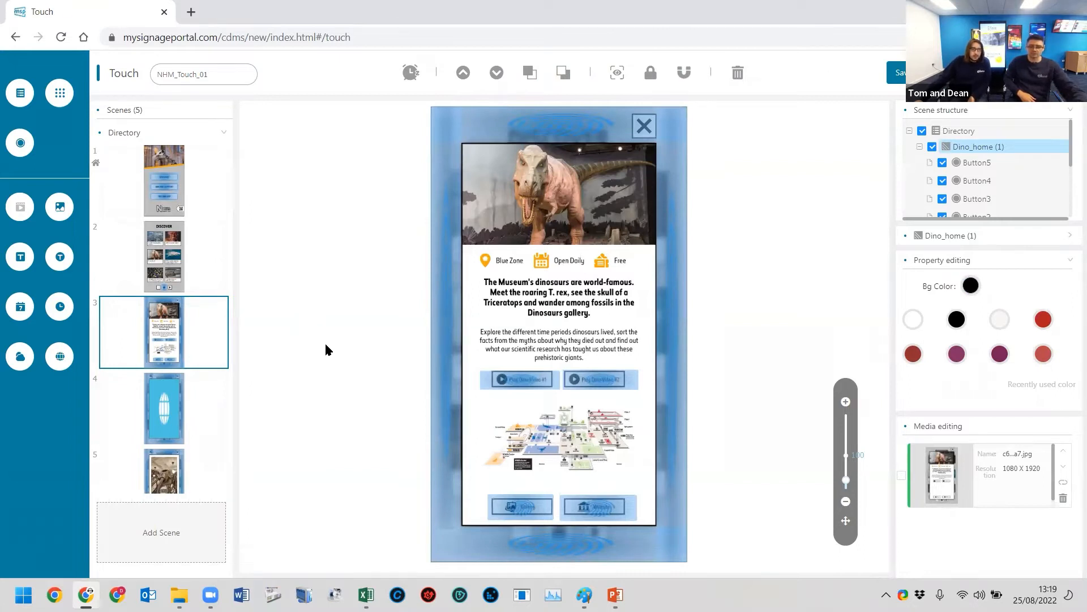
{"action": "left_click", "coordinate": [162, 400]}
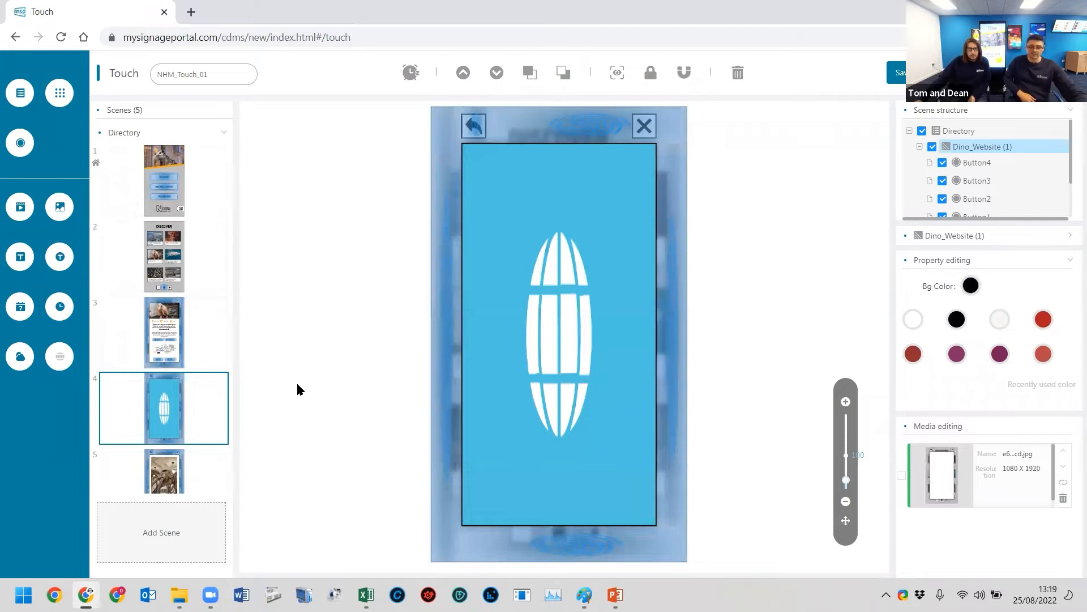
{"action": "scroll", "coordinate": [170, 380], "scroll_direction": "down", "scroll_amount": 1}
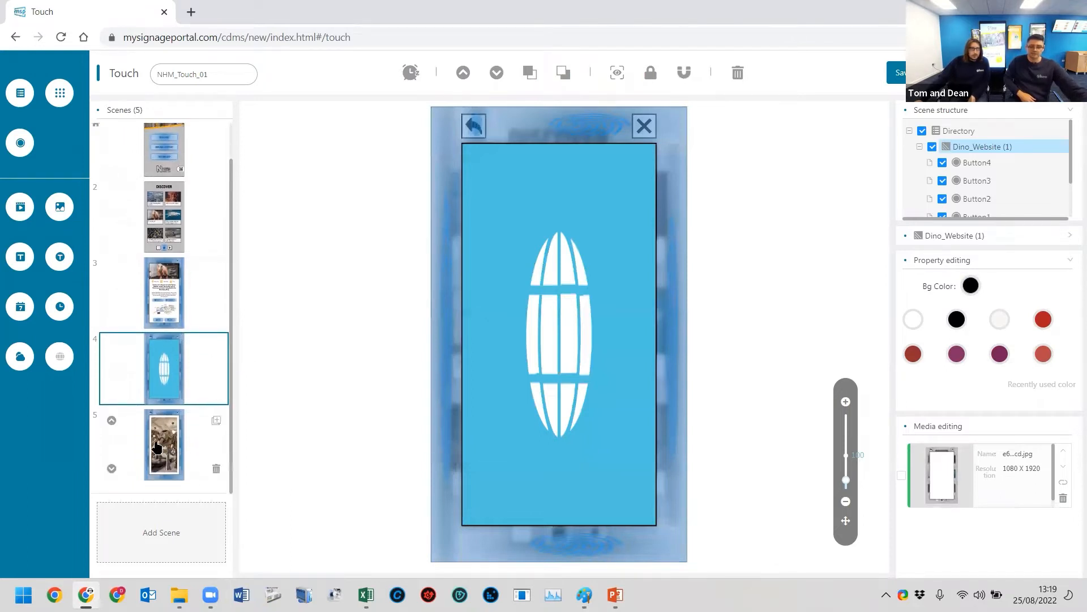
{"action": "left_click", "coordinate": [157, 448]}
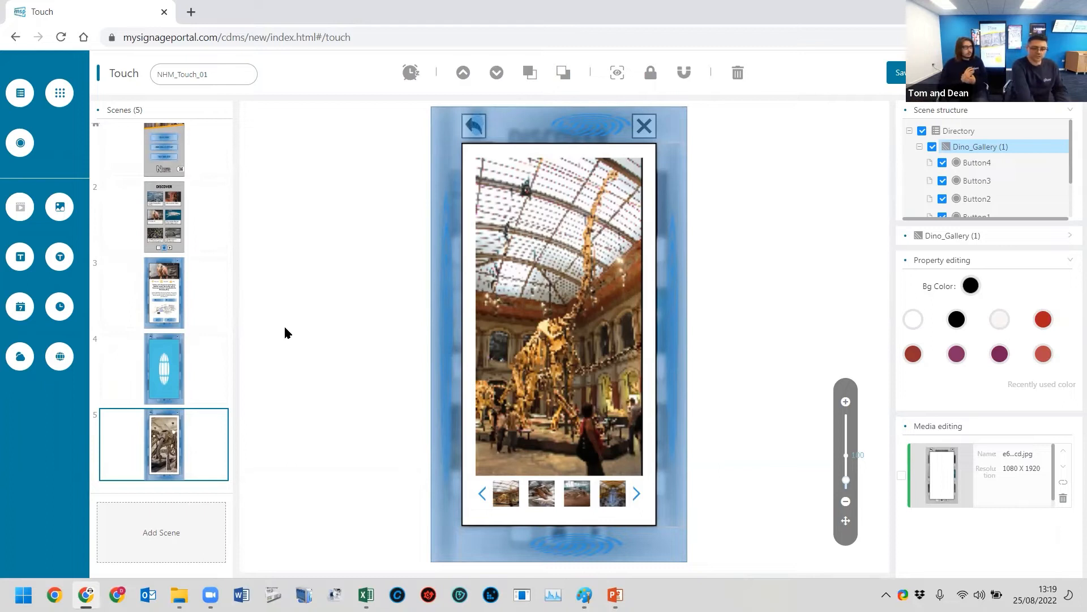
- Switch to the Desktop folder in File Explorer and preview the NHM_Screensaver video, closing the player when finished
{"action": "mouse_move", "coordinate": [179, 594]}
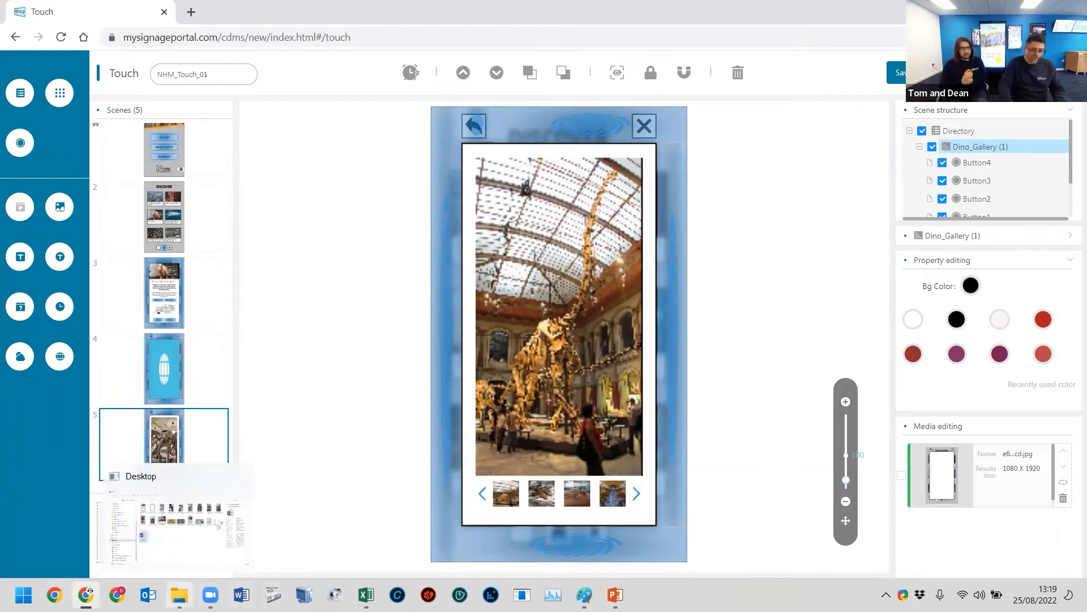
{"action": "left_click", "coordinate": [173, 530]}
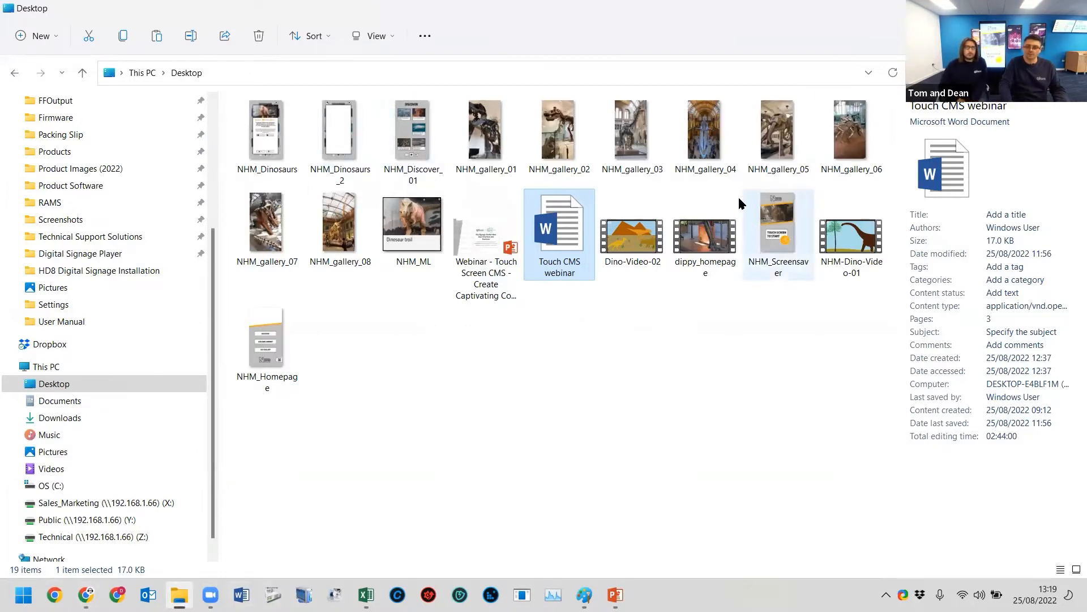
{"action": "left_click", "coordinate": [783, 227]}
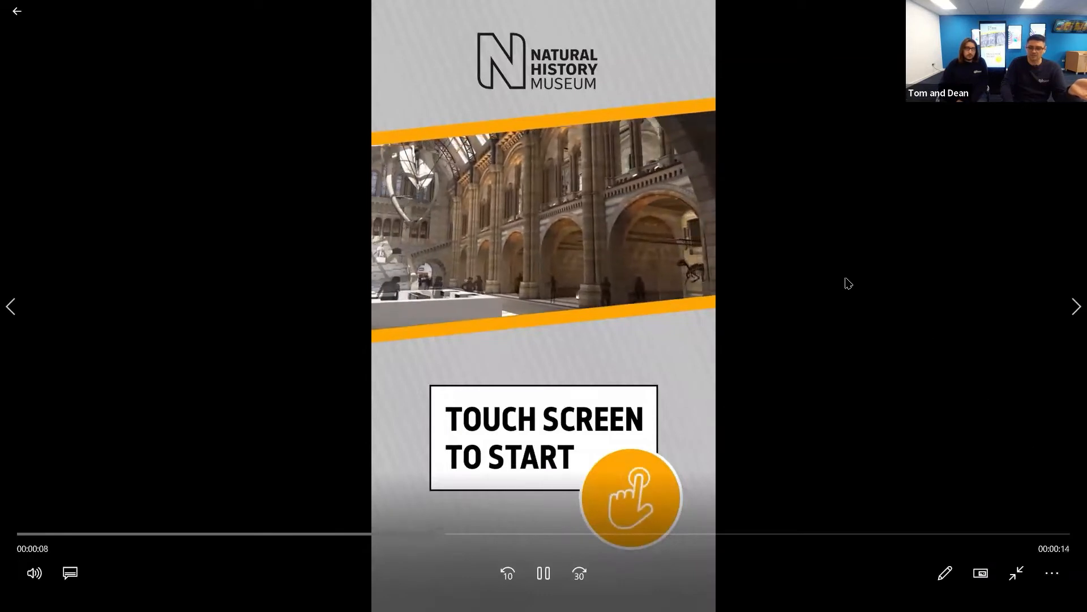
{"action": "key", "text": "Escape"}
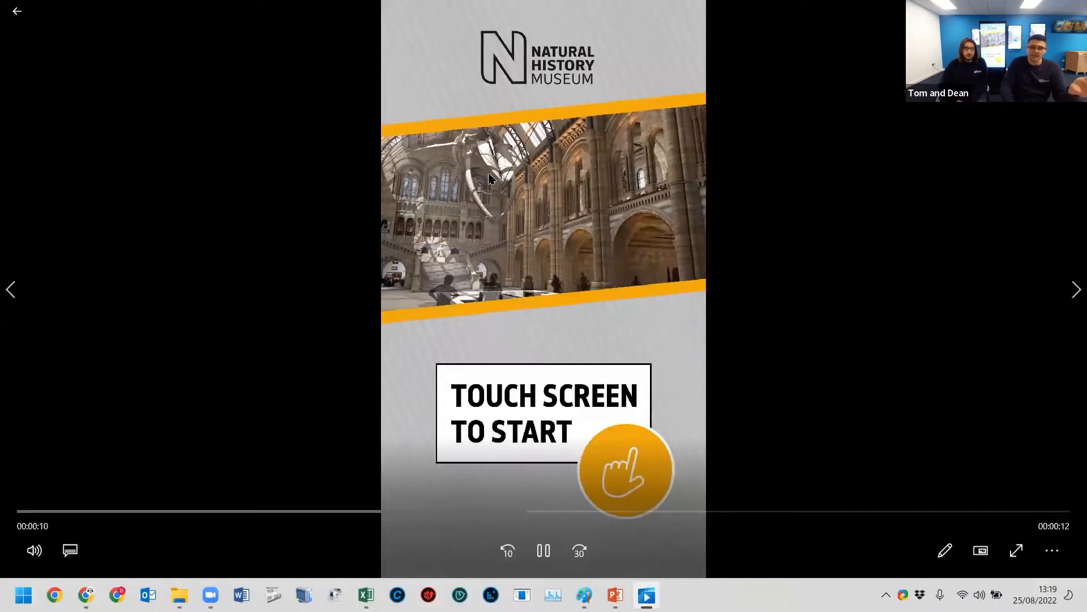
{"action": "left_click", "coordinate": [1074, 8]}
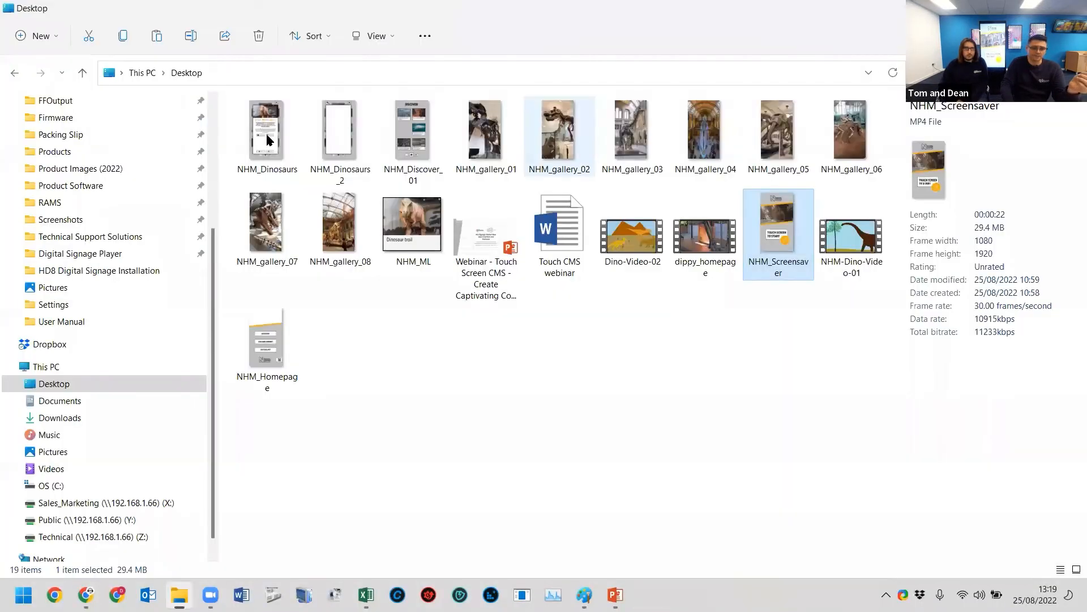
- Preview the NHM_Homepage, NHM_Dinosaurs and NHM_Dinosaurs_2 background images, closing each one after viewing
{"action": "left_click", "coordinate": [266, 334]}
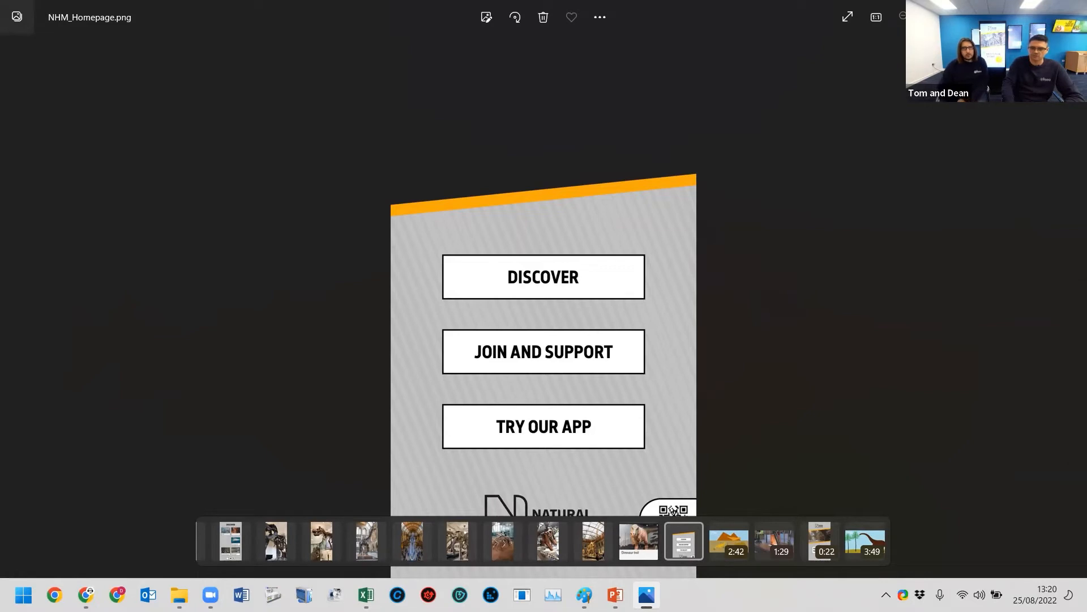
{"action": "key", "text": "alt+F4"}
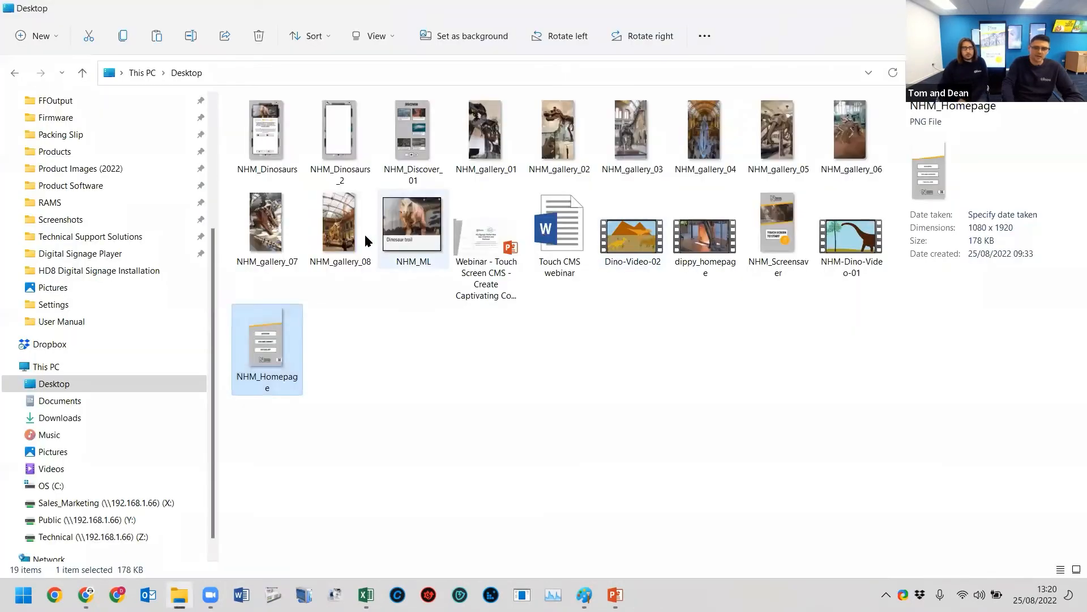
{"action": "left_click", "coordinate": [287, 138]}
{"action": "double_click", "coordinate": [286, 139]}
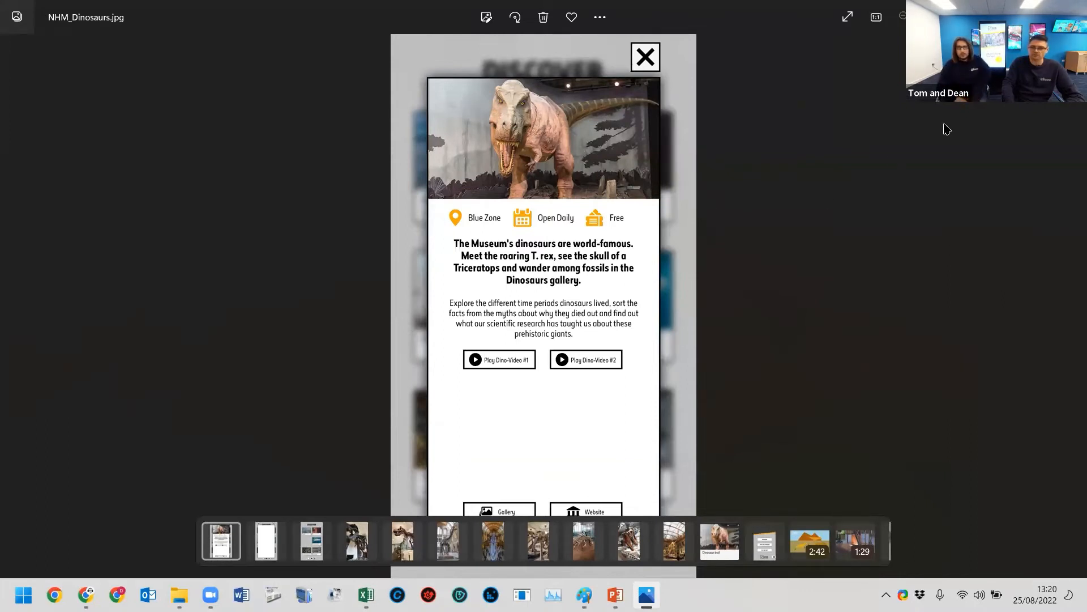
{"action": "left_click", "coordinate": [1072, 10]}
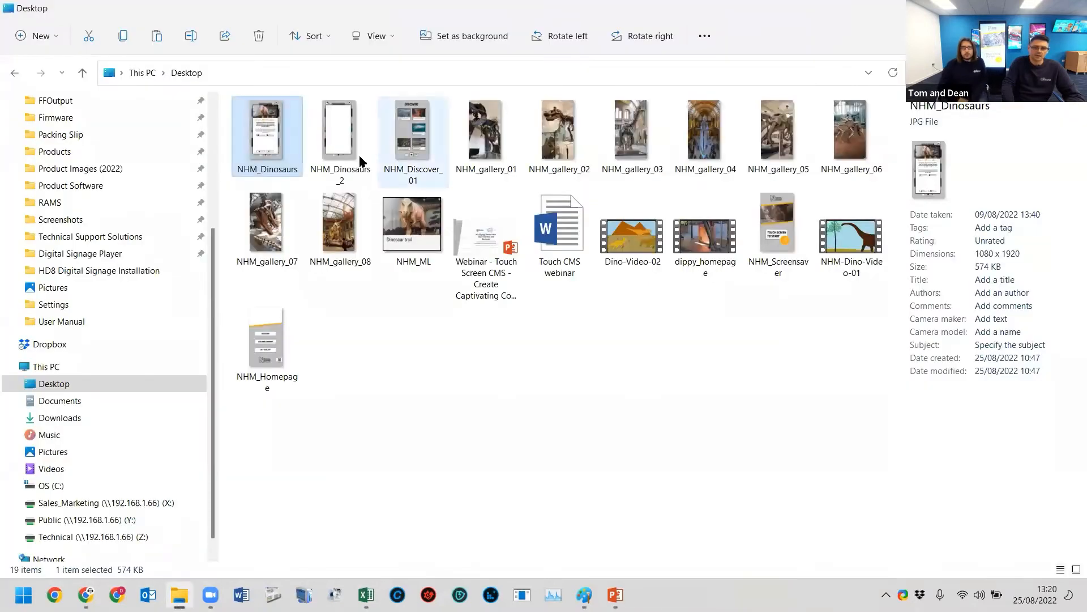
{"action": "double_click", "coordinate": [360, 132]}
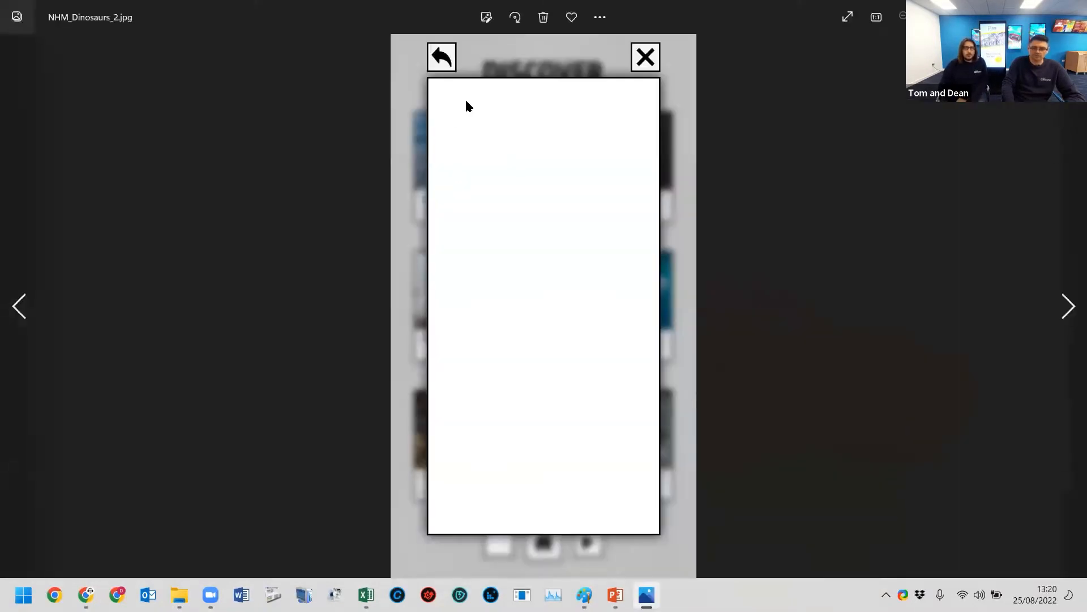
{"action": "left_click", "coordinate": [1072, 9]}
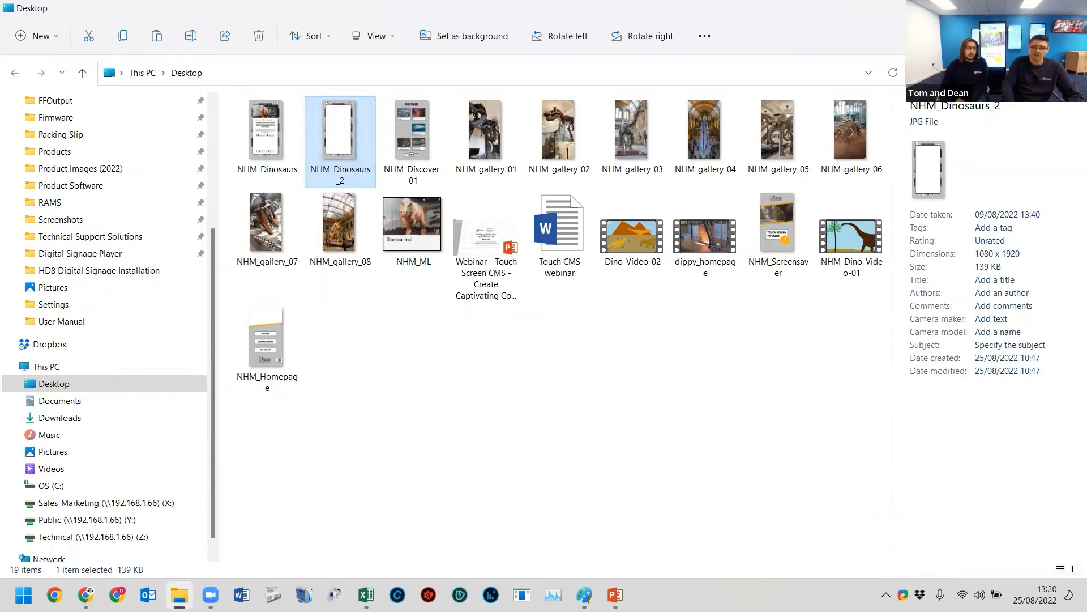
- Return to the touch playlist editor in Chrome and display the Homepage scene
{"action": "left_click", "coordinate": [1006, 9]}
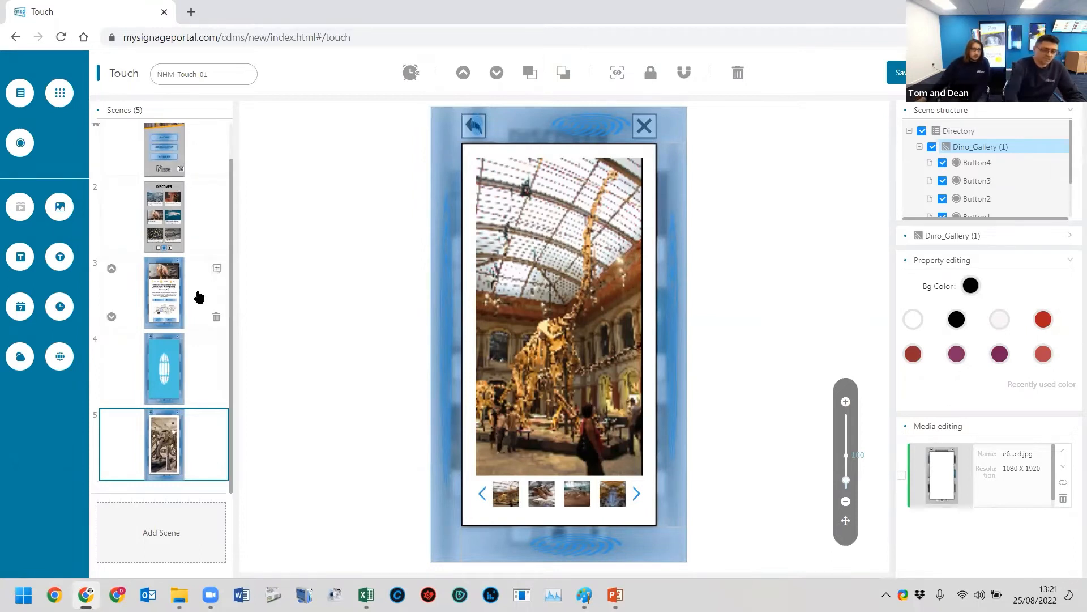
{"action": "scroll", "coordinate": [173, 328], "scroll_direction": "up", "scroll_amount": 1}
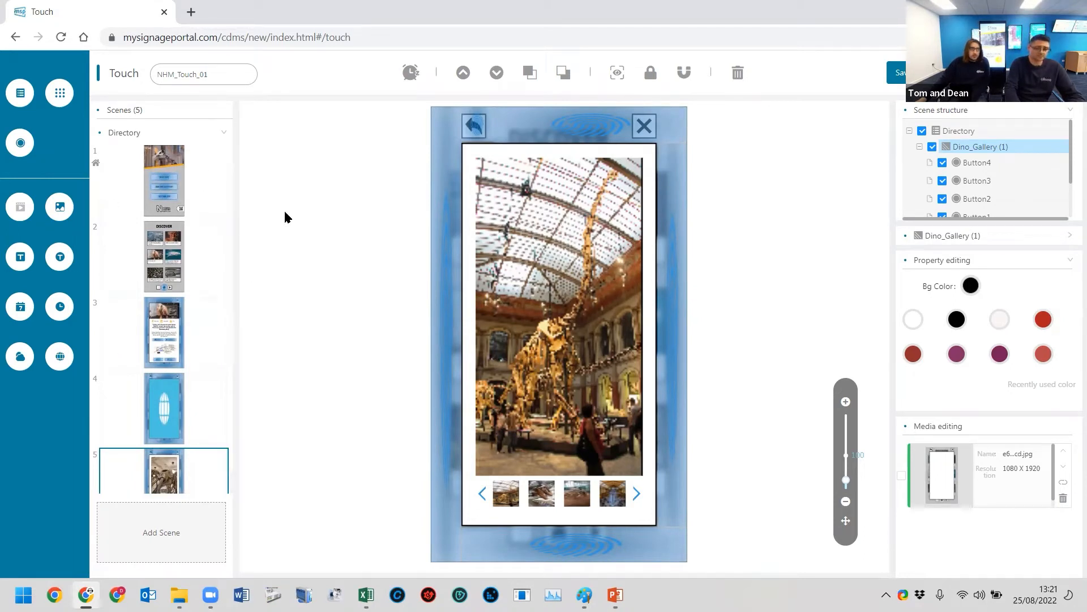
{"action": "left_click", "coordinate": [167, 184]}
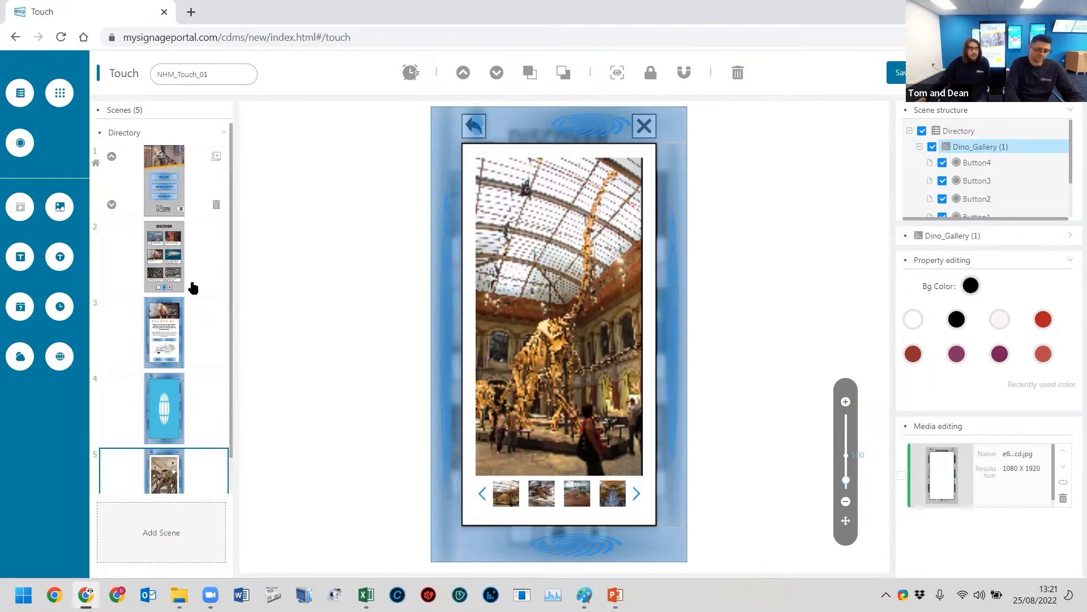
{"action": "scroll", "coordinate": [209, 327], "scroll_direction": "down", "scroll_amount": 1}
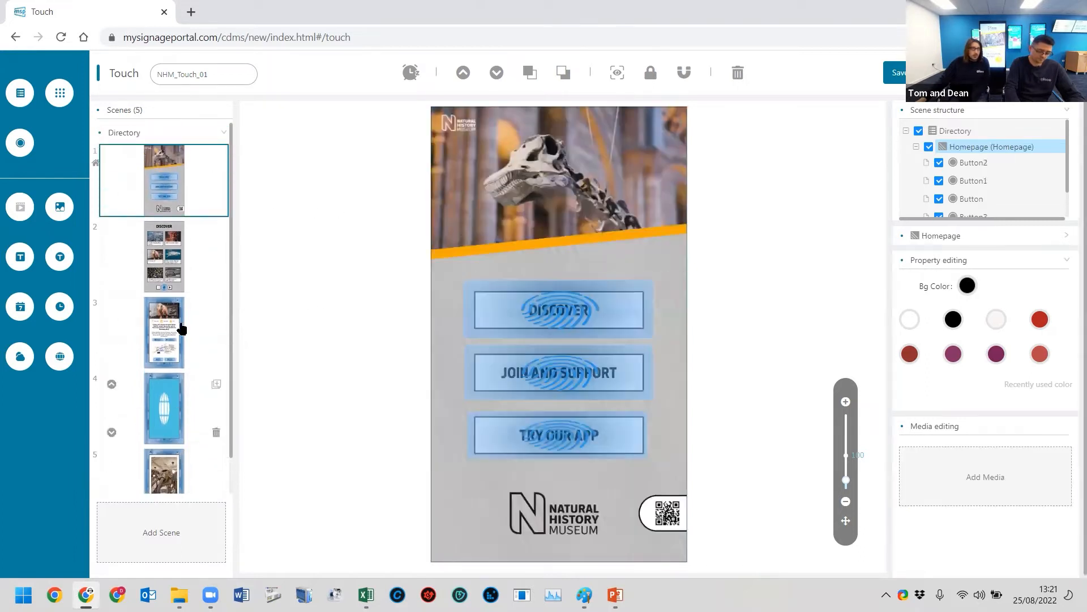
- Leave the NHM_Touch_01 editor and return to the list of touch playlists
{"action": "left_click", "coordinate": [182, 324]}
{"action": "left_click", "coordinate": [178, 170]}
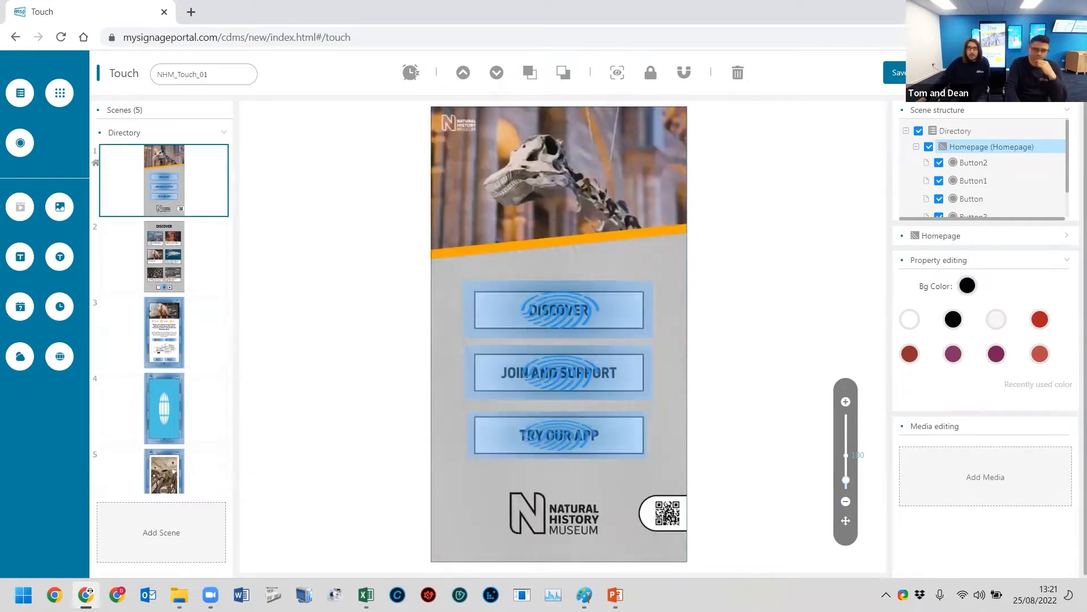
{"action": "left_click", "coordinate": [1042, 73]}
{"action": "left_click", "coordinate": [587, 359]}
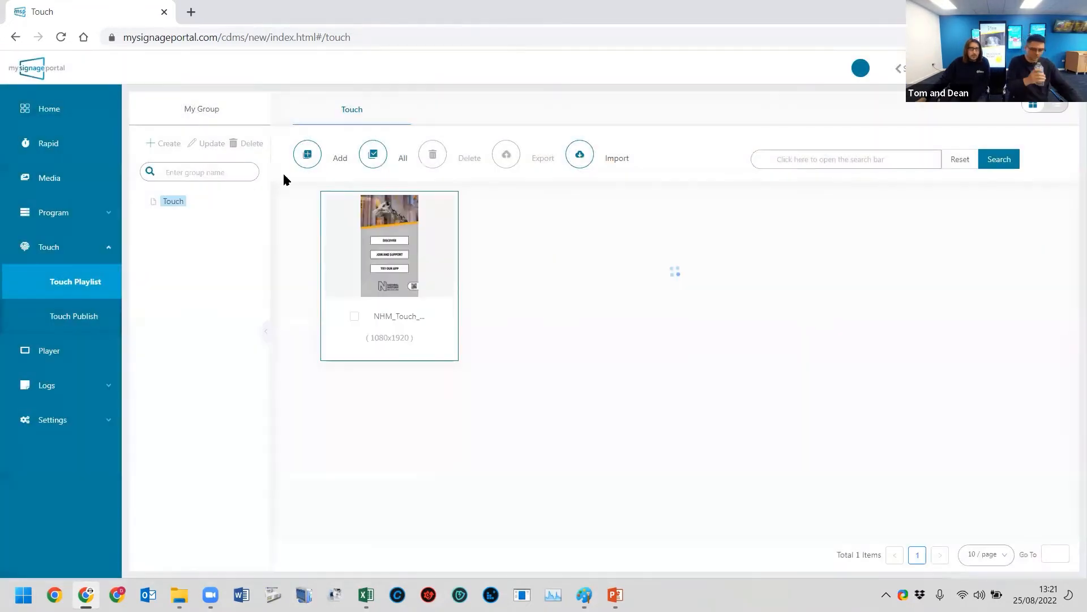
- Create a touch playlist named WebinarTest with Vertical resolution and give its first scene a white background
{"action": "left_click", "coordinate": [308, 160]}
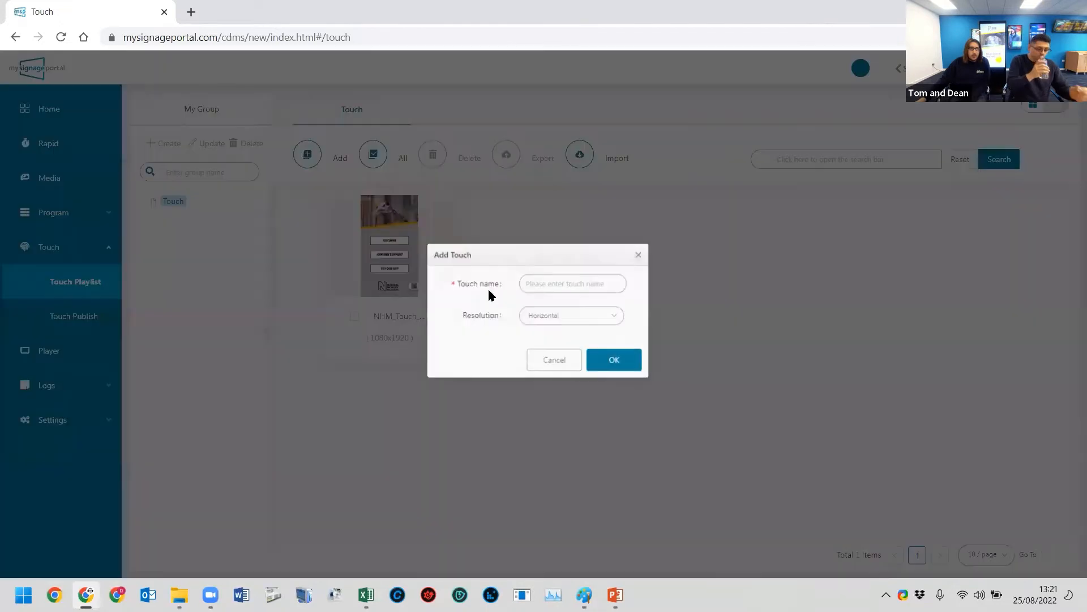
{"action": "left_click", "coordinate": [586, 287]}
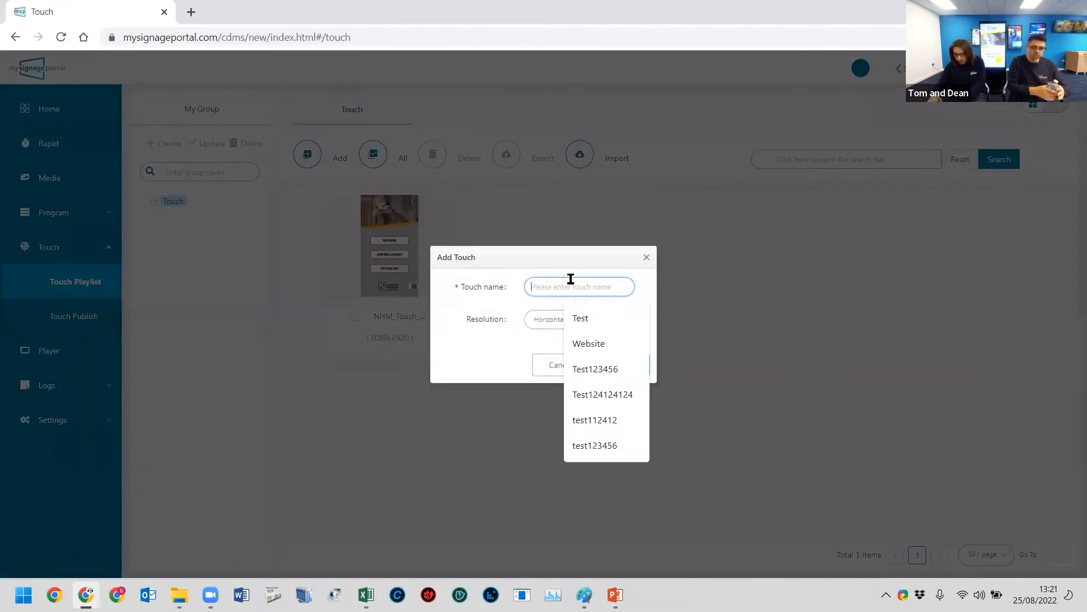
{"action": "type", "text": "WebinarTest"}
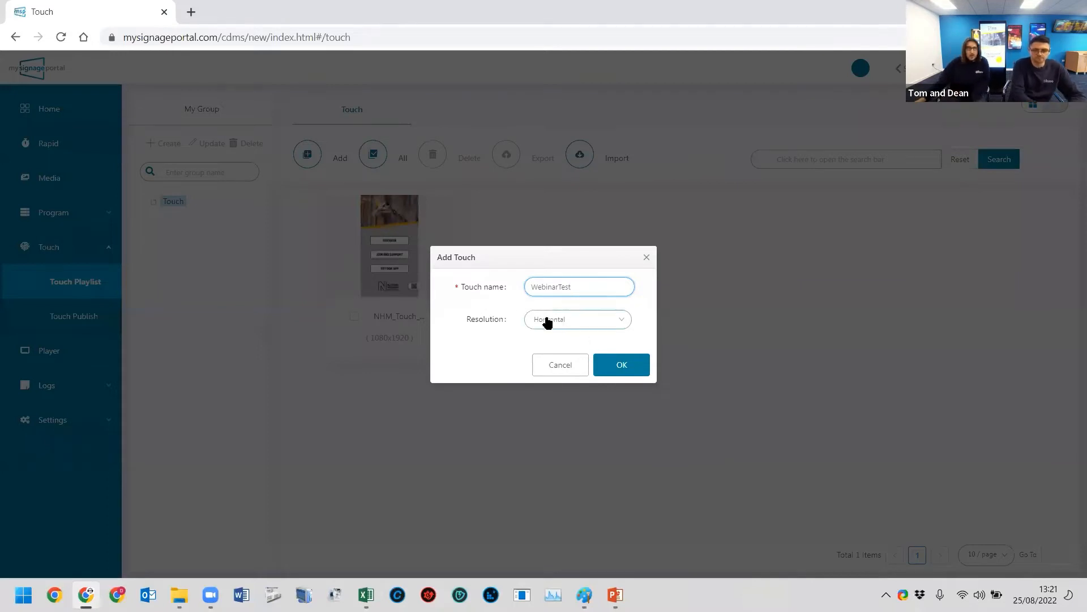
{"action": "left_click", "coordinate": [576, 321]}
{"action": "left_click", "coordinate": [577, 361]}
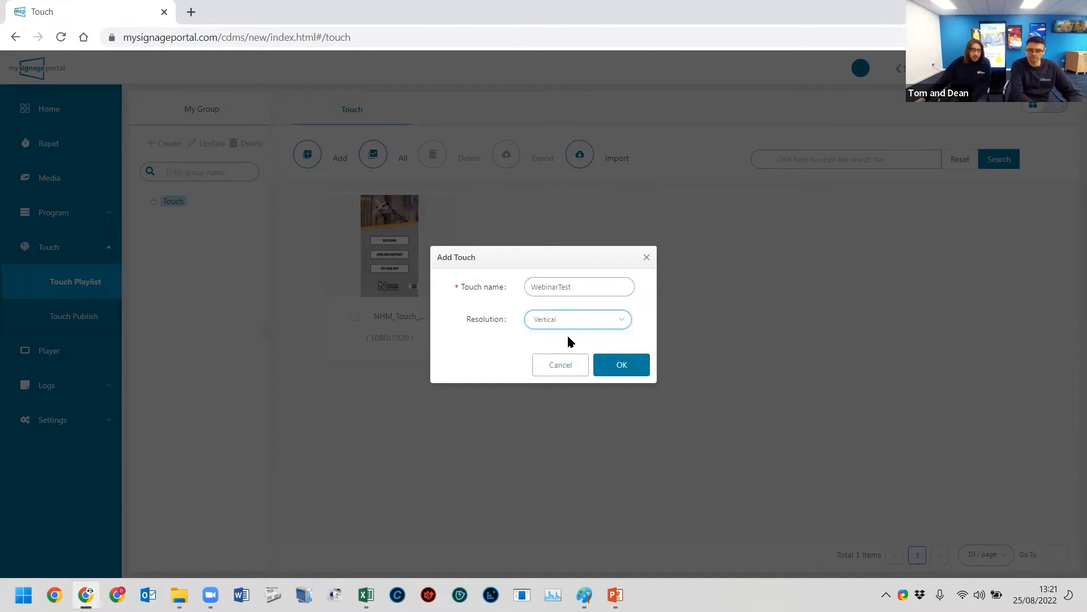
{"action": "left_click", "coordinate": [630, 365]}
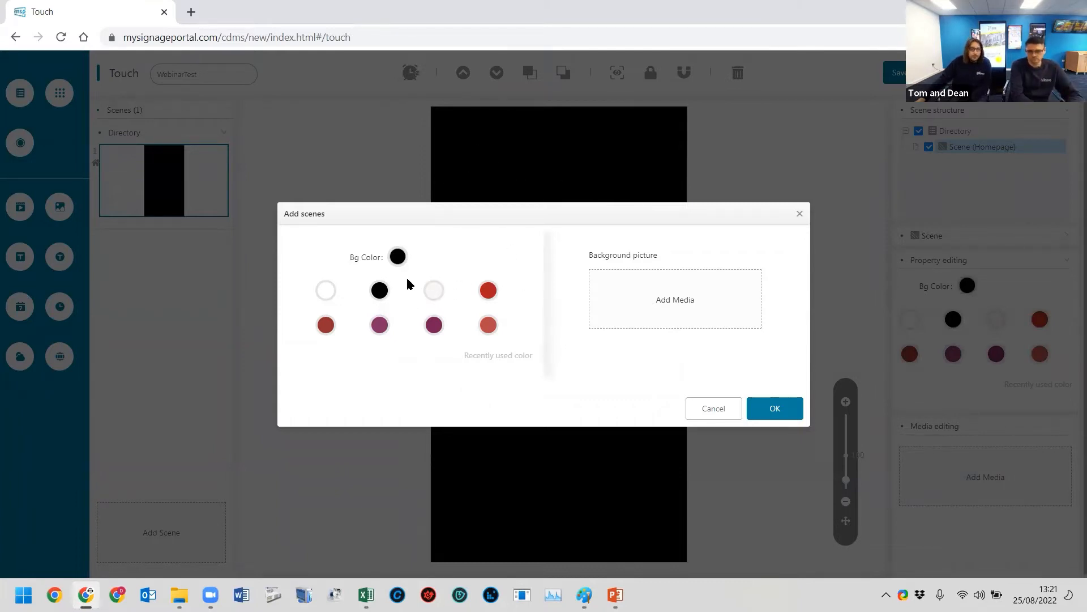
{"action": "left_click", "coordinate": [328, 287]}
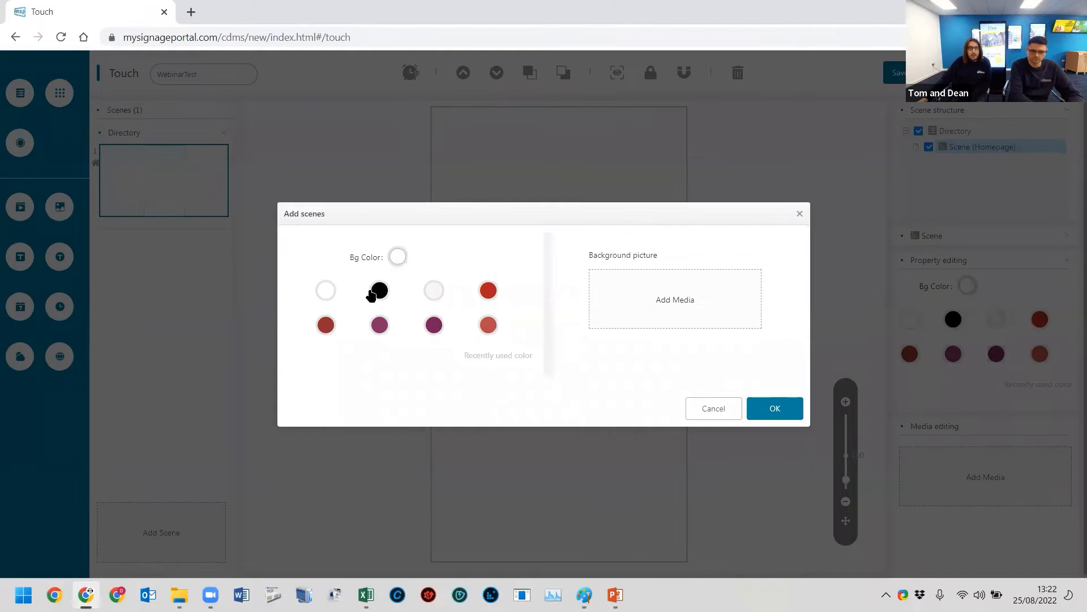
{"action": "left_click", "coordinate": [786, 414]}
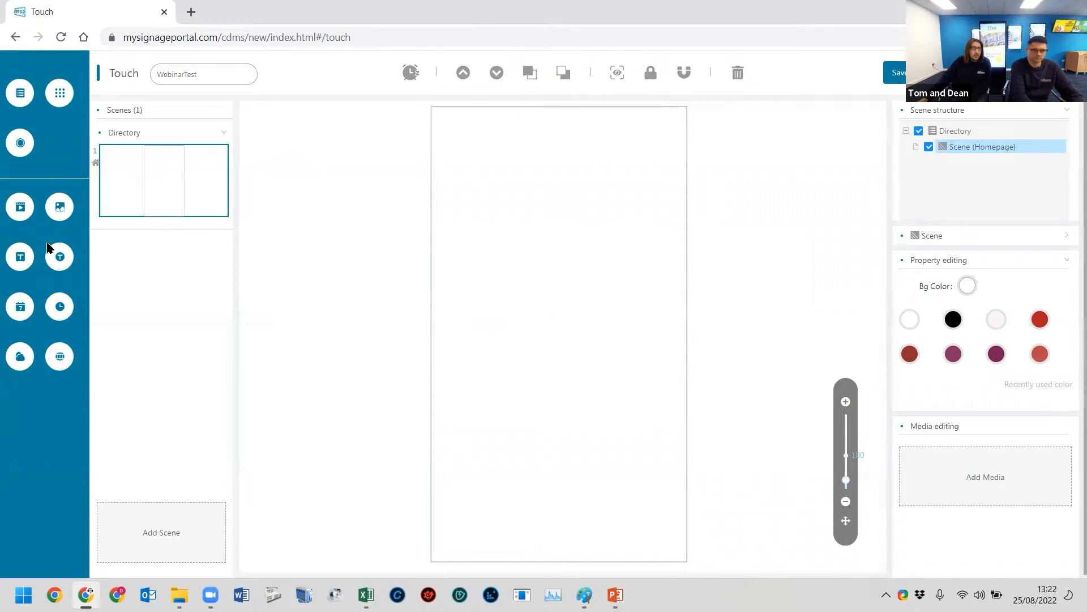
- Add a video zone with the dippy homepage MP4 from the Videos folder and enlarge it across the scene's full width at its upper edge
{"action": "left_click", "coordinate": [21, 208]}
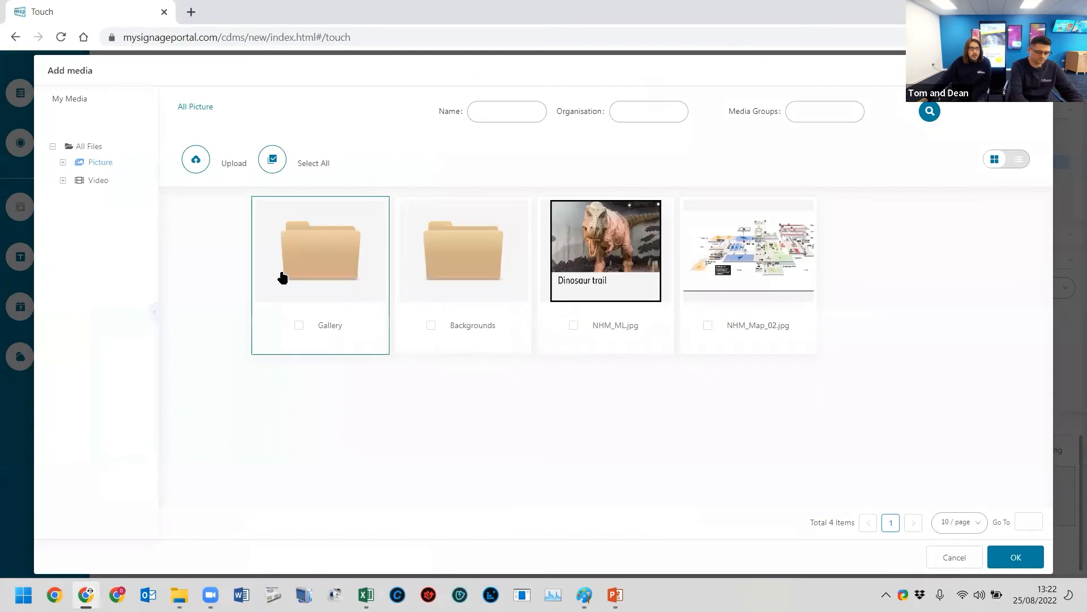
{"action": "left_click", "coordinate": [94, 180]}
{"action": "double_click", "coordinate": [449, 256]}
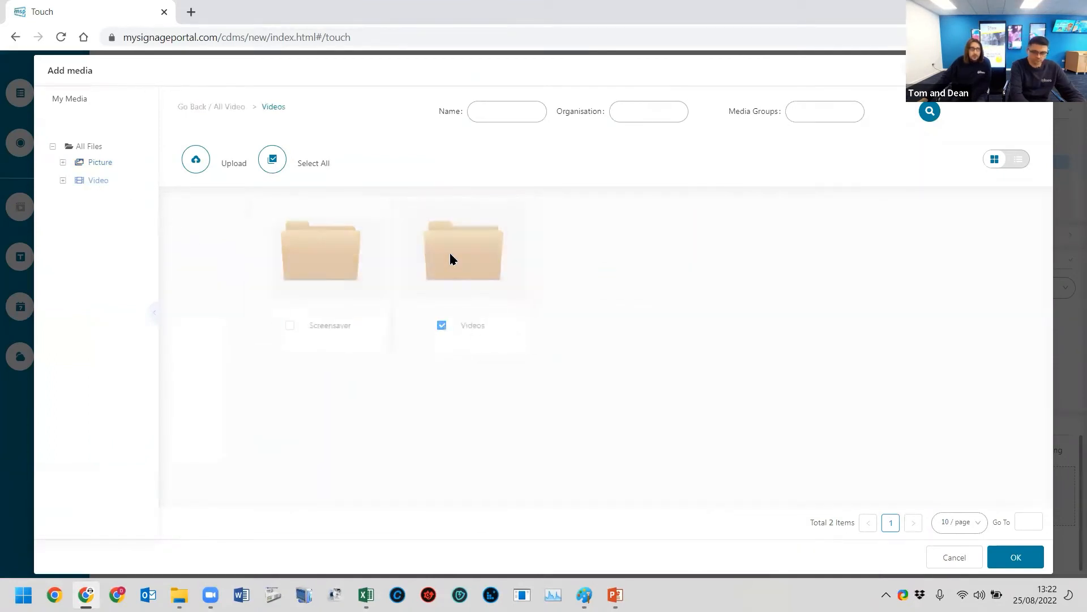
{"action": "left_click", "coordinate": [597, 274]}
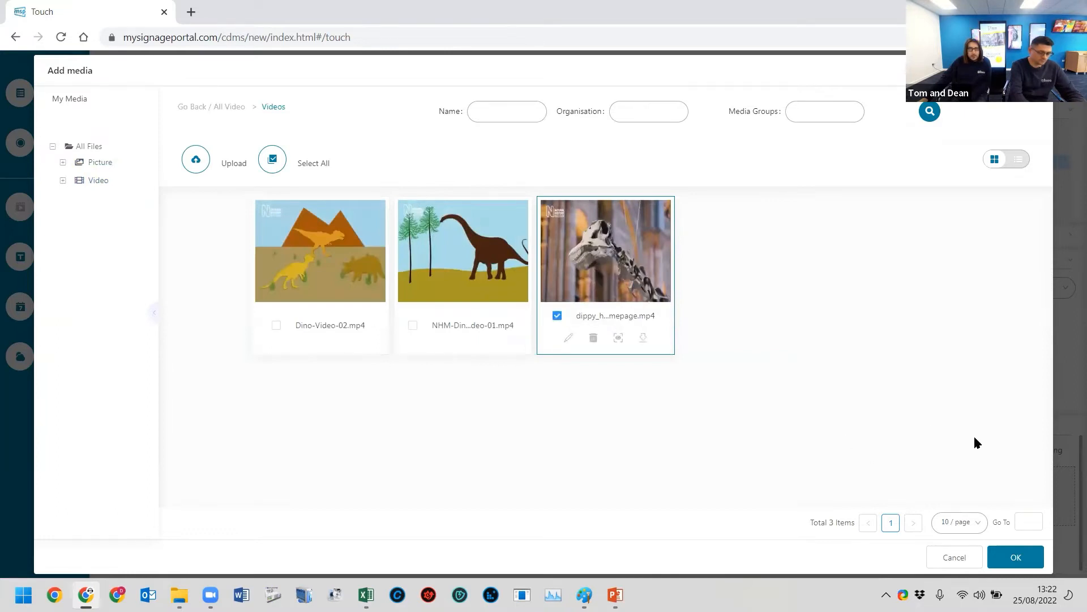
{"action": "left_click", "coordinate": [1016, 557]}
{"action": "left_click_drag", "start_coordinate": [503, 166], "coordinate": [726, 266]}
{"action": "left_click", "coordinate": [604, 281]}
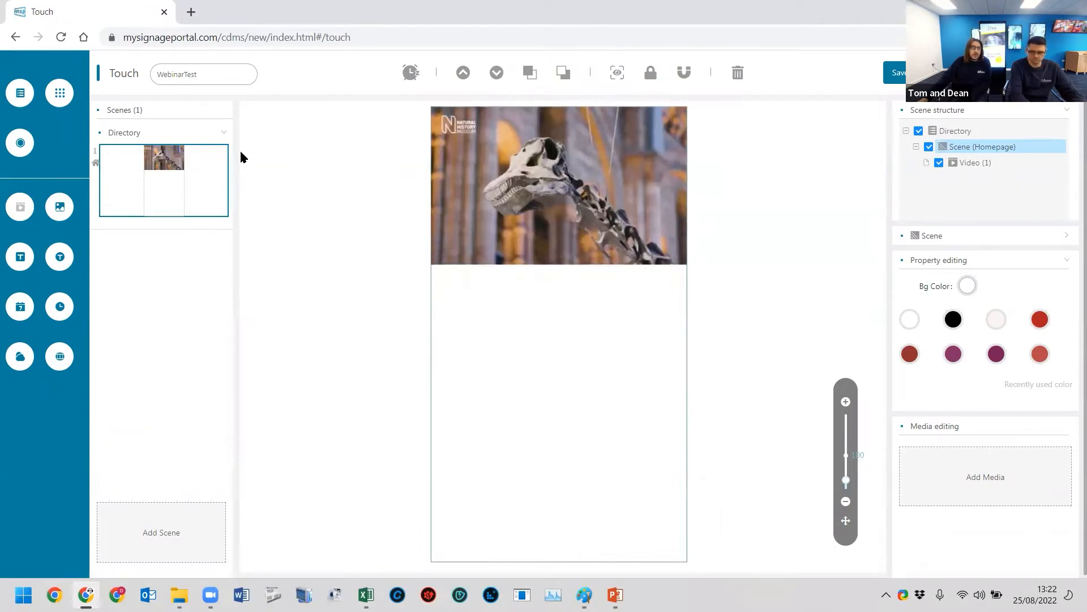
- Add a button zone and stretch it from the scene's lower edge across the full width, slightly overlapping the video
{"action": "left_click", "coordinate": [17, 145]}
{"action": "left_click_drag", "start_coordinate": [464, 143], "coordinate": [434, 563]}
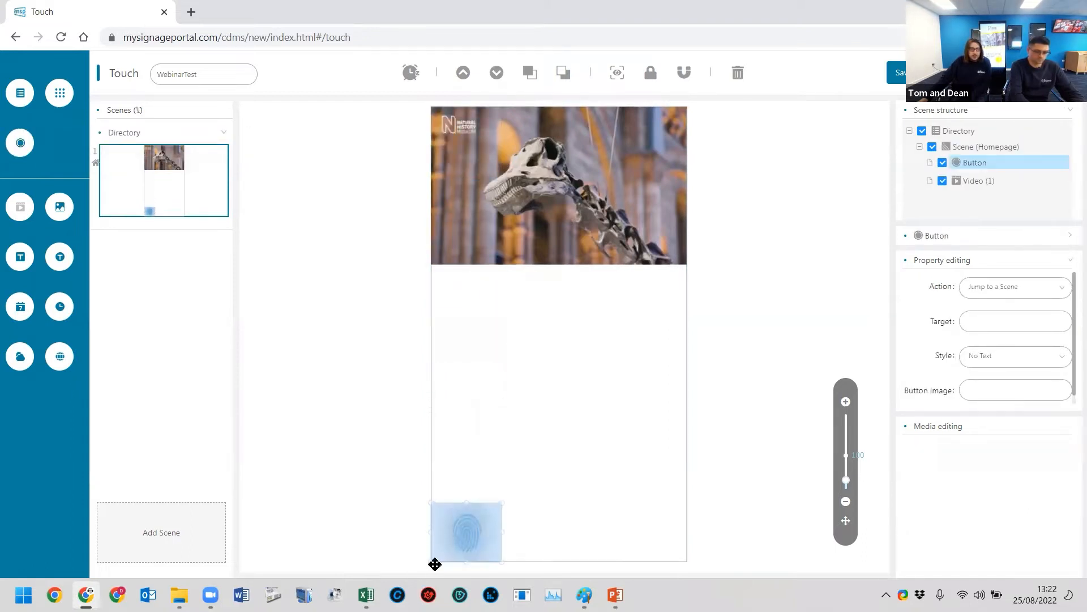
{"action": "left_click_drag", "start_coordinate": [500, 500], "coordinate": [737, 232]}
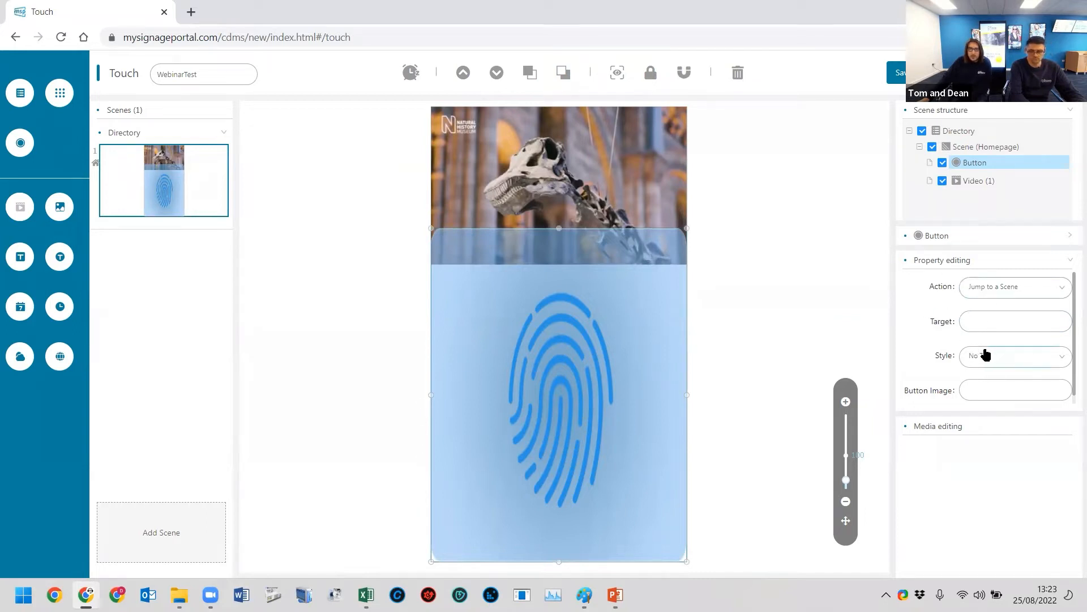
- Assign NHM_Homepage.png from the Backgrounds folder as the large button's image and extend the button to the full scene height
{"action": "scroll", "coordinate": [986, 354], "scroll_direction": "down", "scroll_amount": 1}
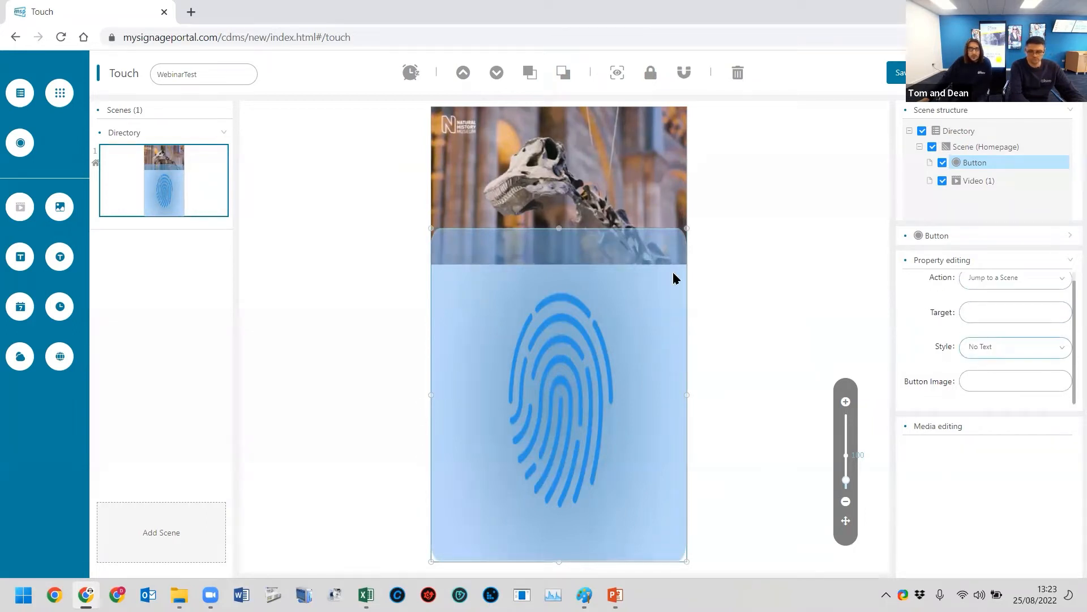
{"action": "left_click", "coordinate": [981, 380]}
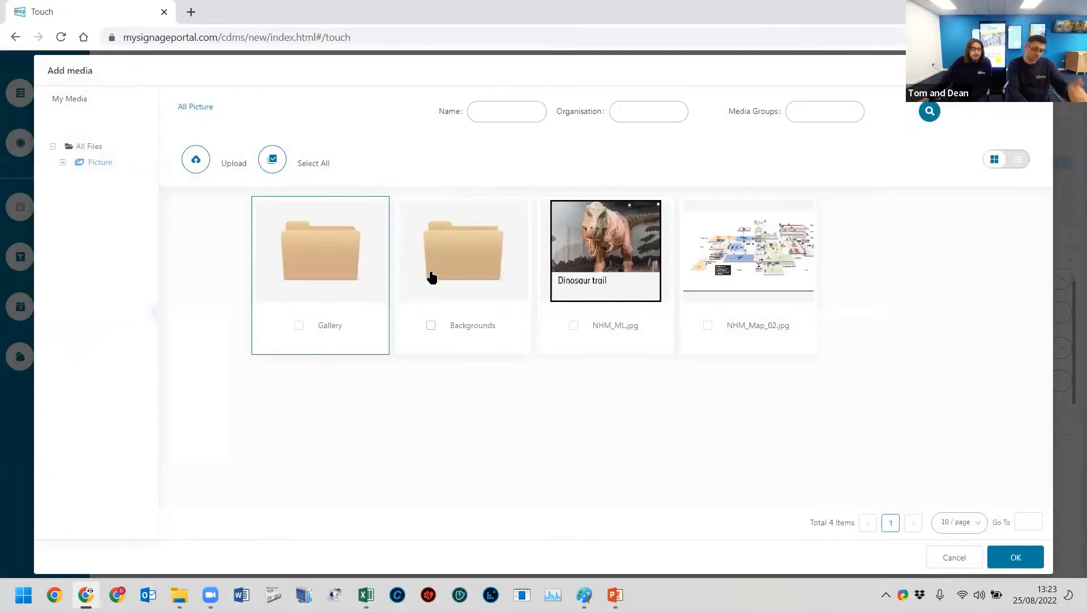
{"action": "left_click", "coordinate": [454, 260]}
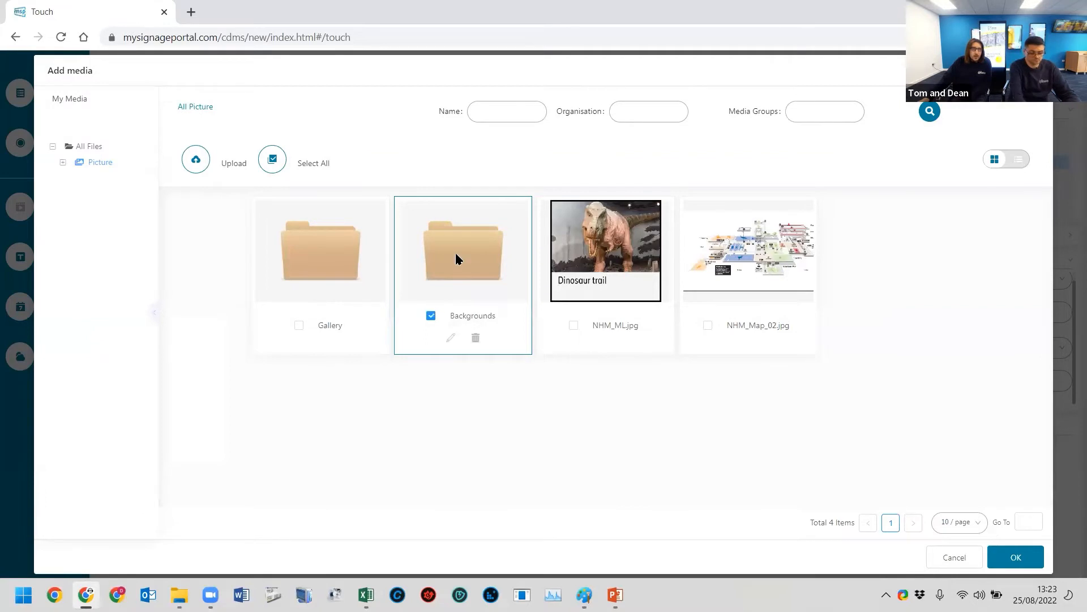
{"action": "double_click", "coordinate": [455, 259]}
{"action": "left_click", "coordinate": [482, 292]}
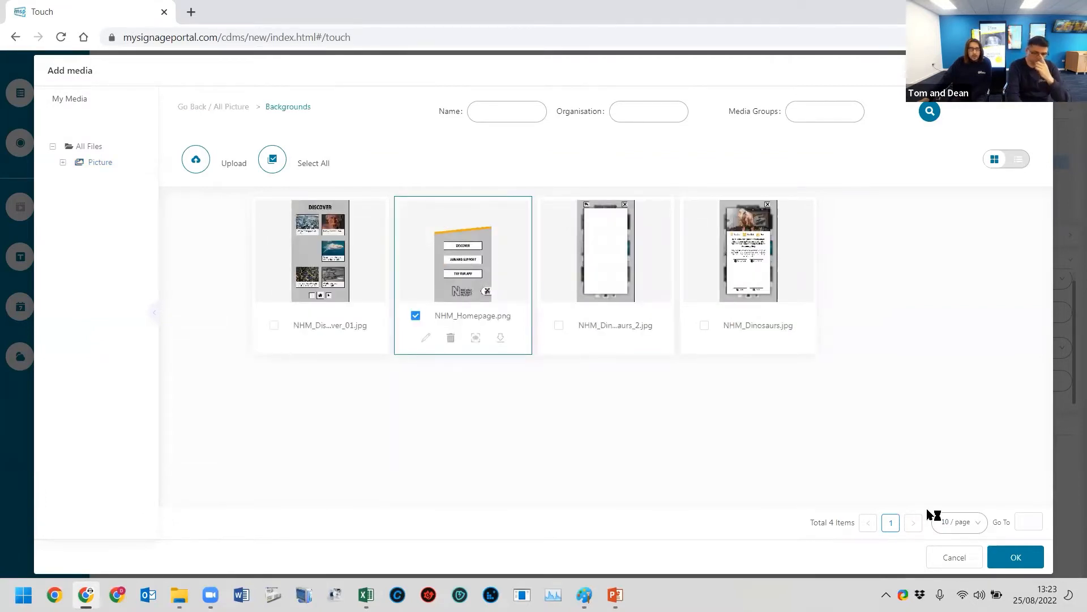
{"action": "left_click", "coordinate": [1015, 557]}
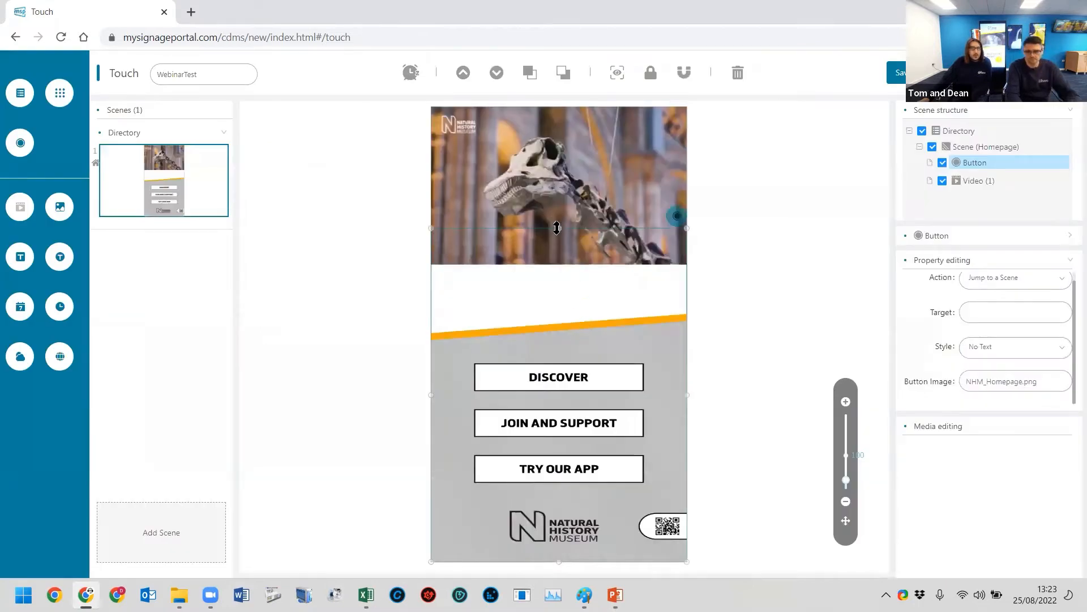
{"action": "left_click_drag", "start_coordinate": [557, 226], "coordinate": [563, 79]}
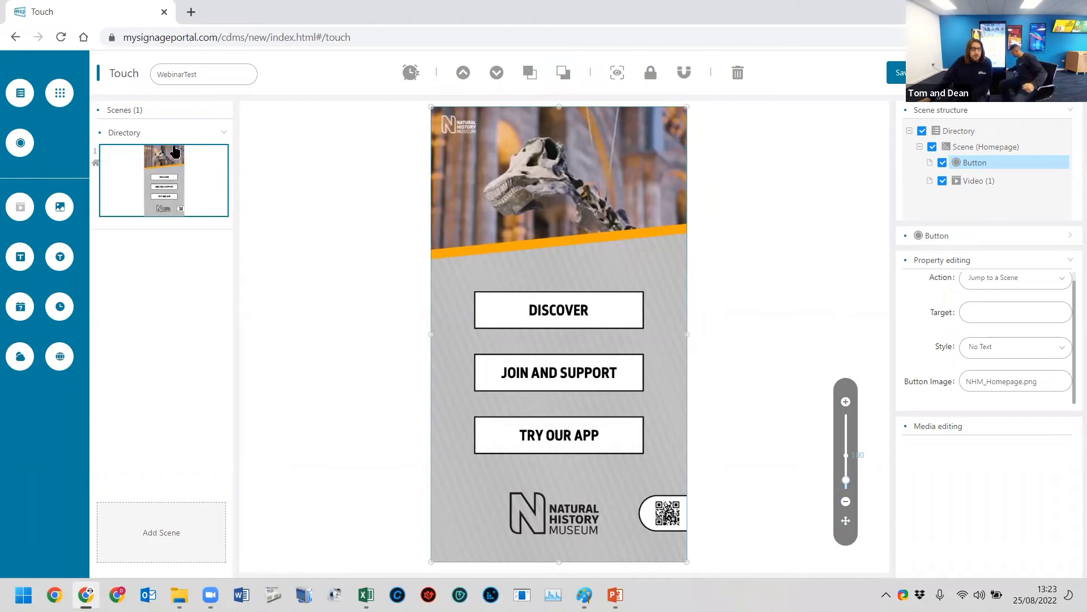
- Add another button zone and size it to cover the DISCOVER box
{"action": "left_click", "coordinate": [20, 143]}
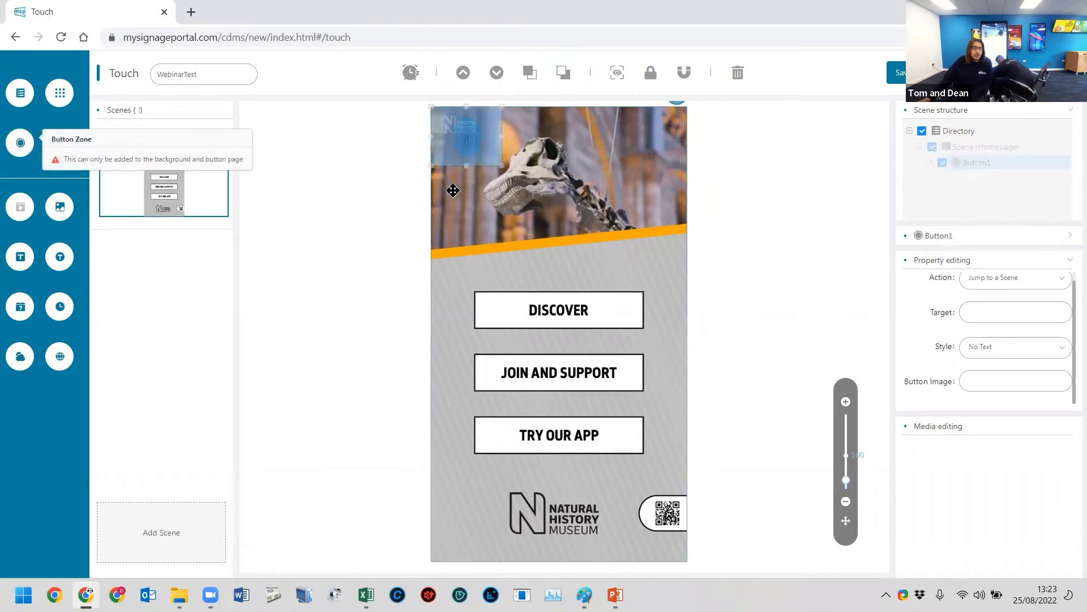
{"action": "left_click_drag", "start_coordinate": [515, 324], "coordinate": [649, 335]}
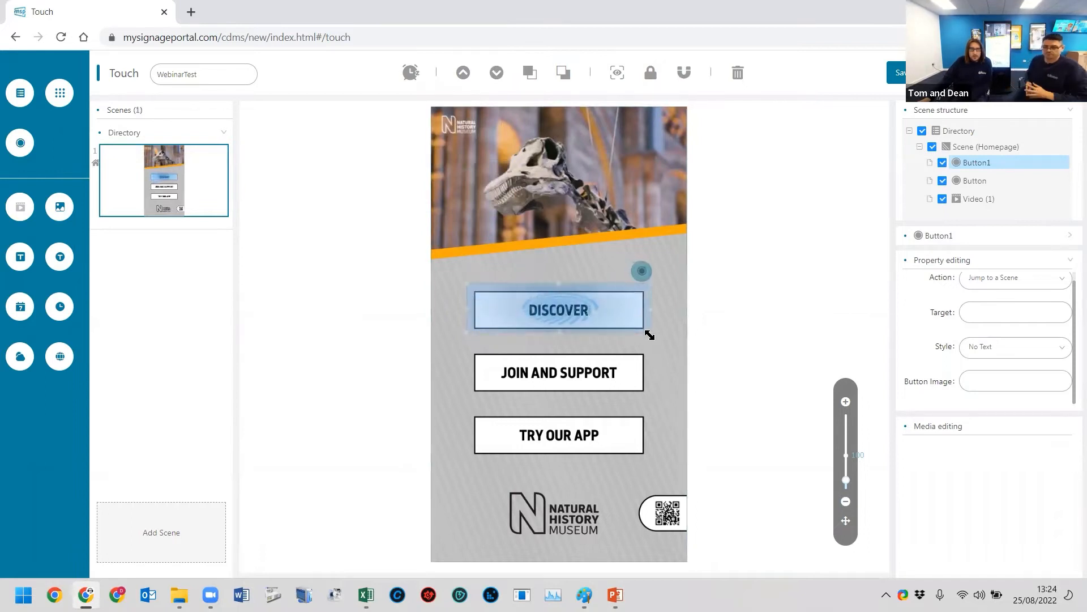
{"action": "left_click", "coordinate": [461, 272]}
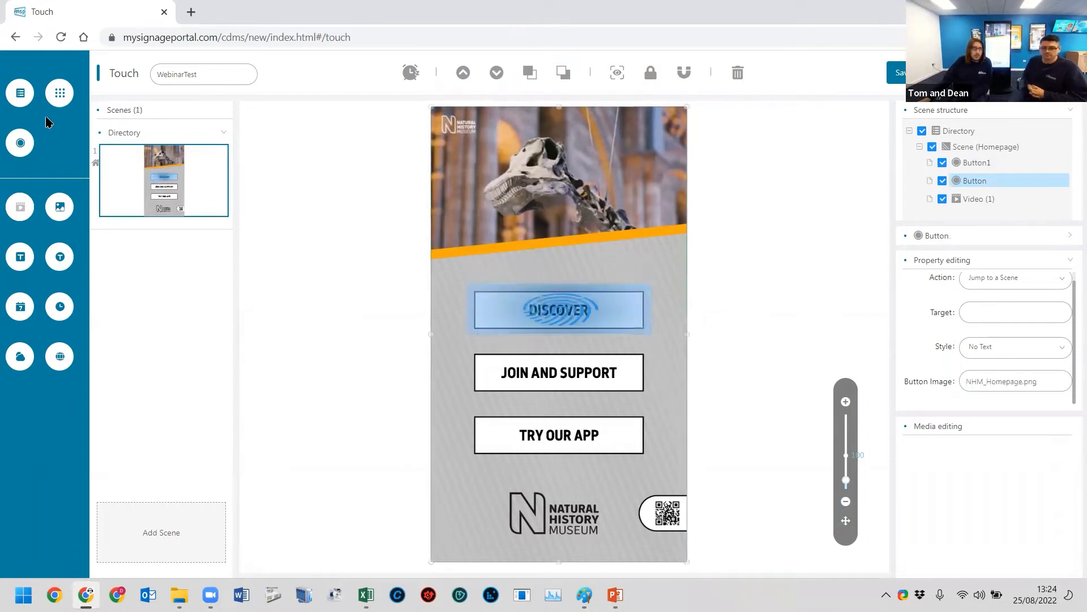
- Add two more button zones, one covering the JOIN AND SUPPORT box and one covering the TRY OUR APP box
{"action": "left_click", "coordinate": [20, 142]}
{"action": "left_click_drag", "start_coordinate": [468, 240], "coordinate": [489, 386]}
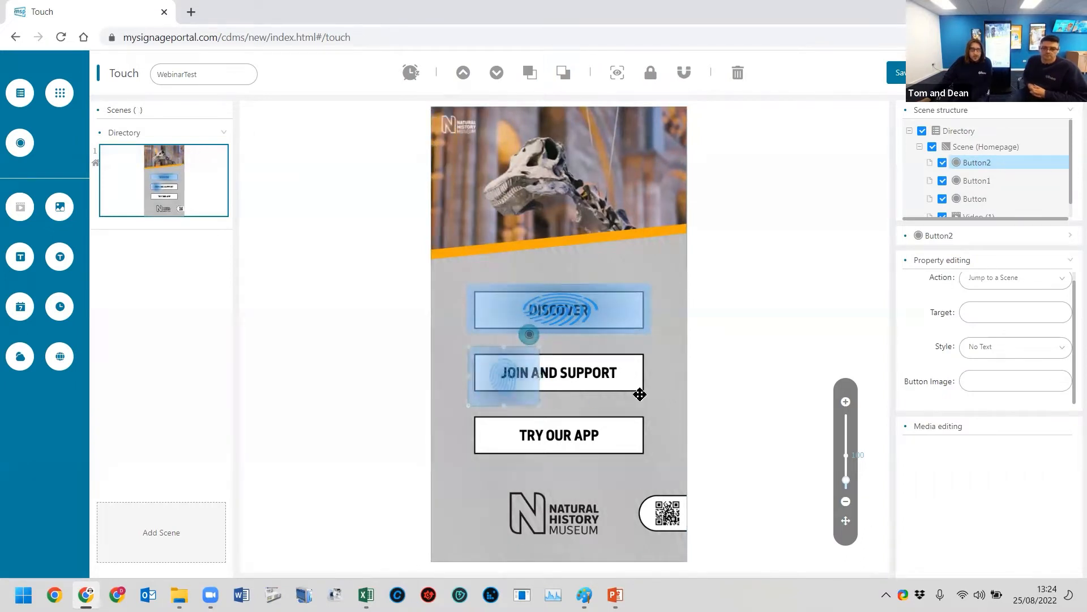
{"action": "left_click_drag", "start_coordinate": [640, 394], "coordinate": [649, 396]}
{"action": "left_click", "coordinate": [19, 143]}
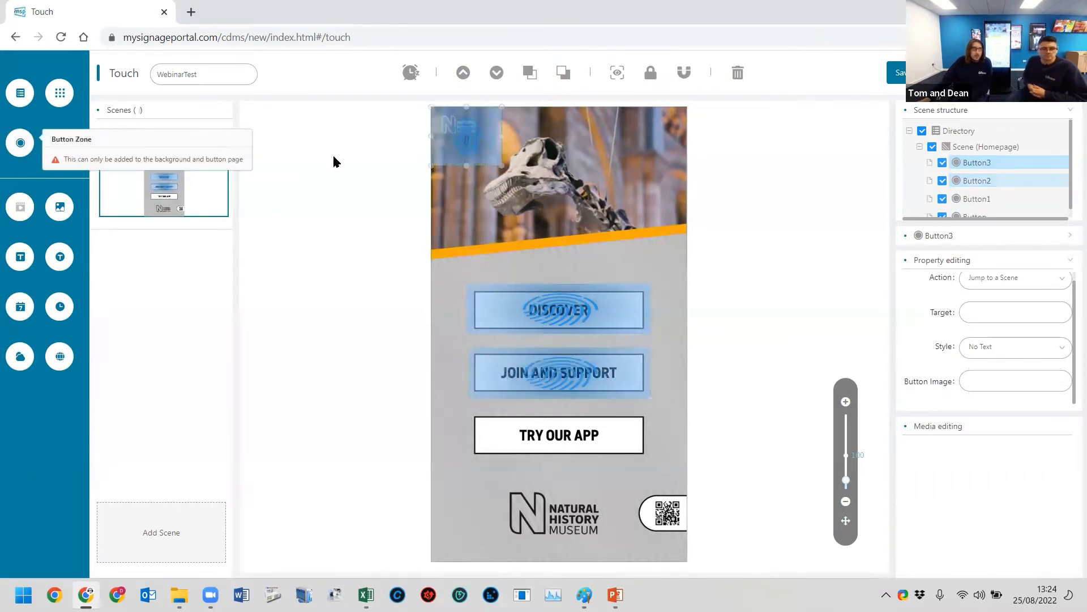
{"action": "left_click_drag", "start_coordinate": [475, 141], "coordinate": [654, 459]}
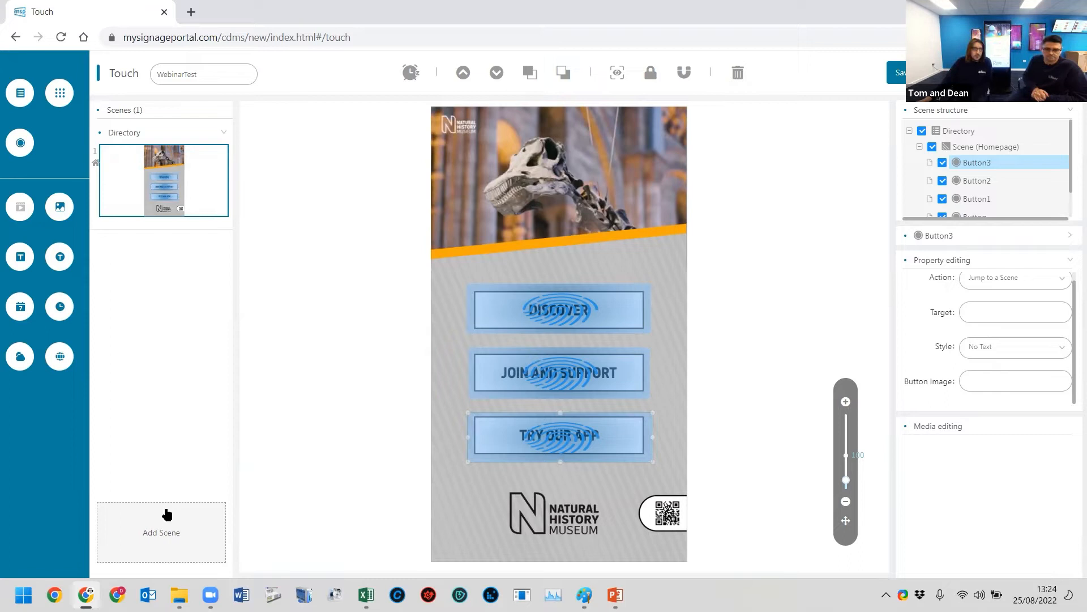
- Rename the first scene as Homepage
{"action": "right_click", "coordinate": [967, 150]}
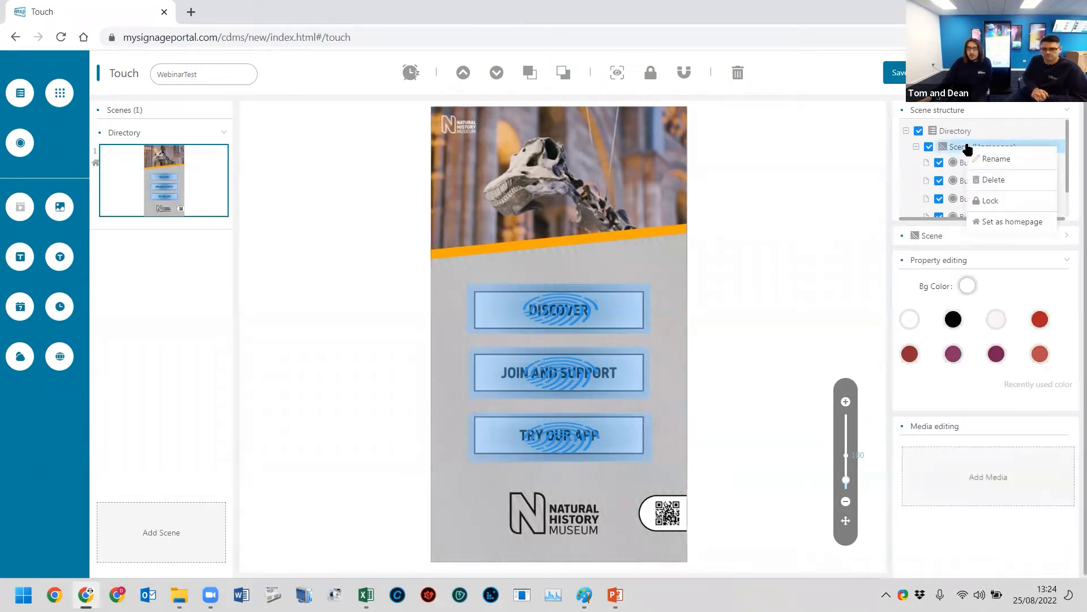
{"action": "left_click", "coordinate": [1018, 156]}
{"action": "double_click", "coordinate": [532, 313]}
{"action": "type", "text": "Homepage"}
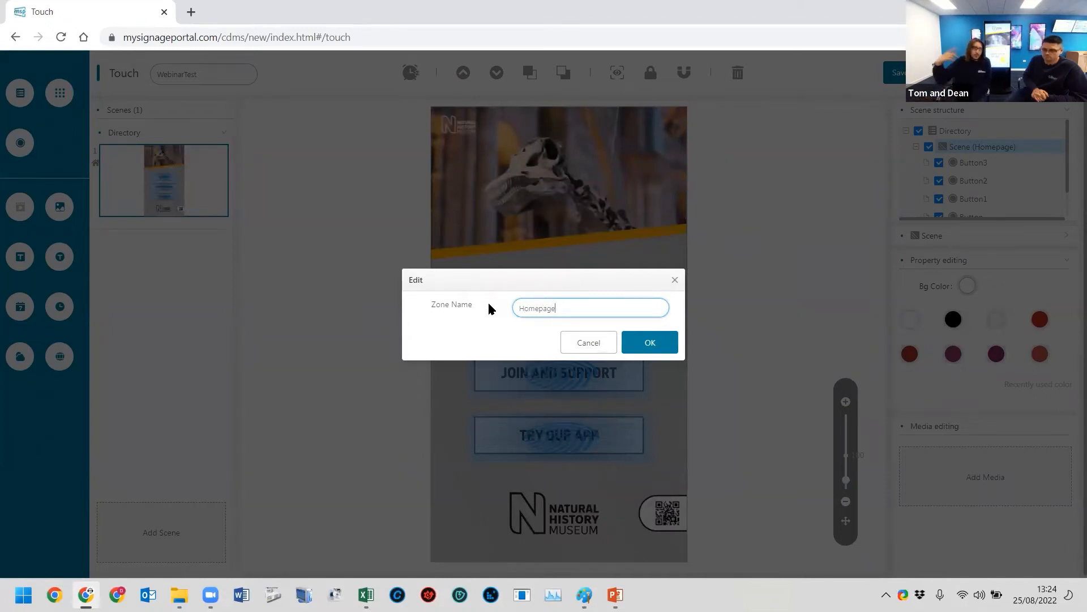
{"action": "left_click", "coordinate": [652, 342]}
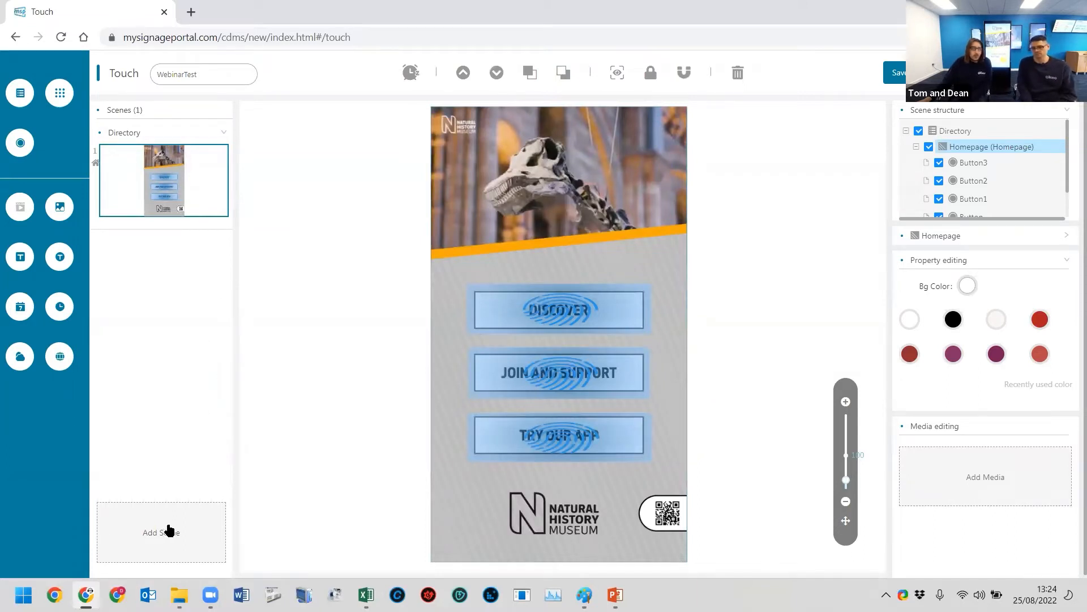
- Add a second scene using the DISCOVER picture from the Backgrounds folder as its background picture
{"action": "left_click", "coordinate": [170, 529]}
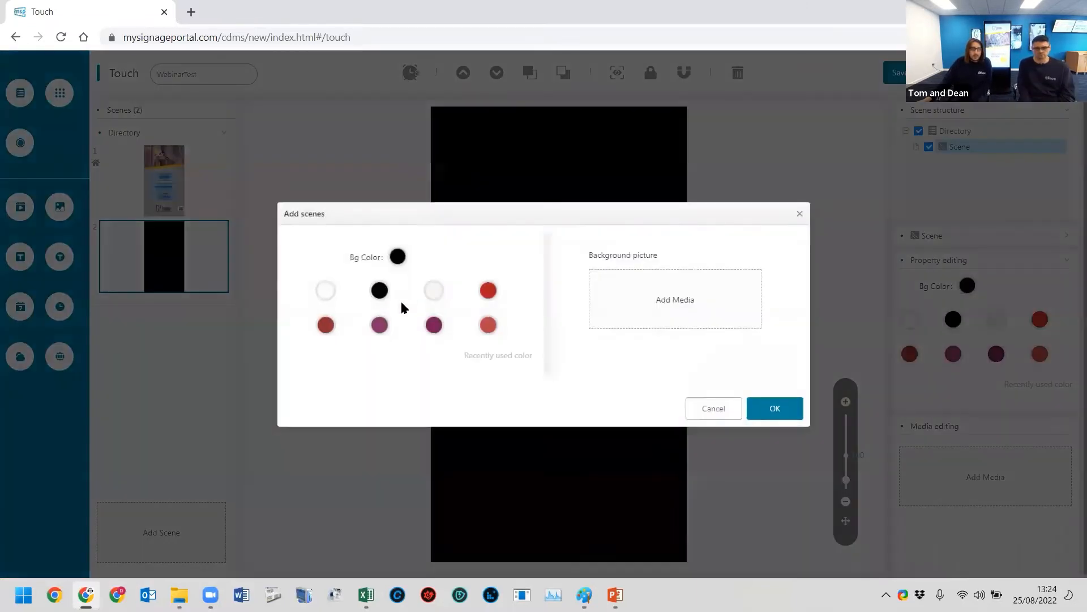
{"action": "left_click", "coordinate": [611, 287]}
{"action": "double_click", "coordinate": [459, 233]}
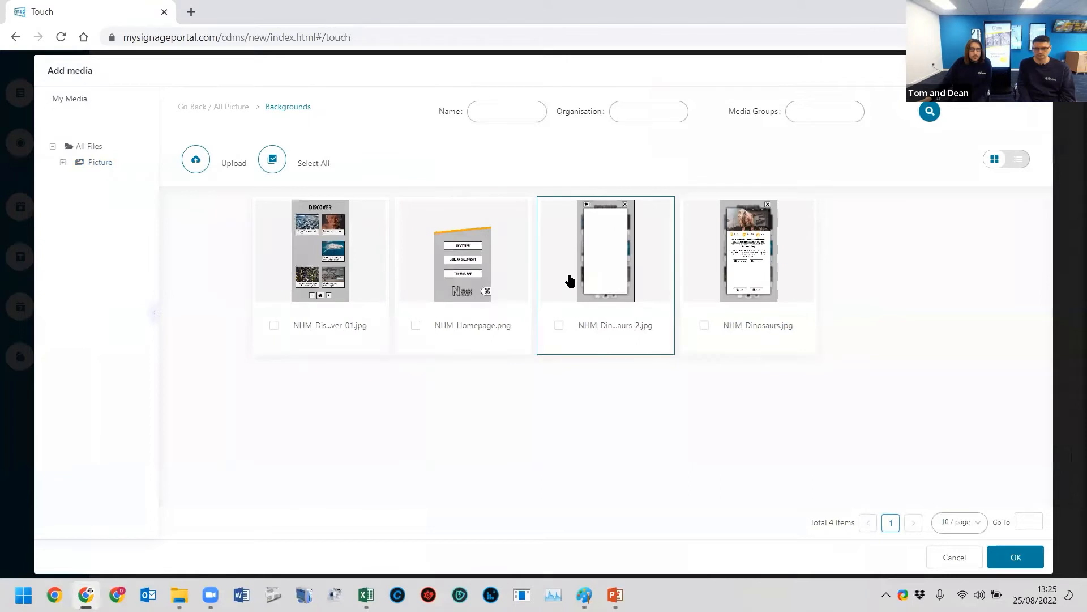
{"action": "left_click", "coordinate": [316, 288]}
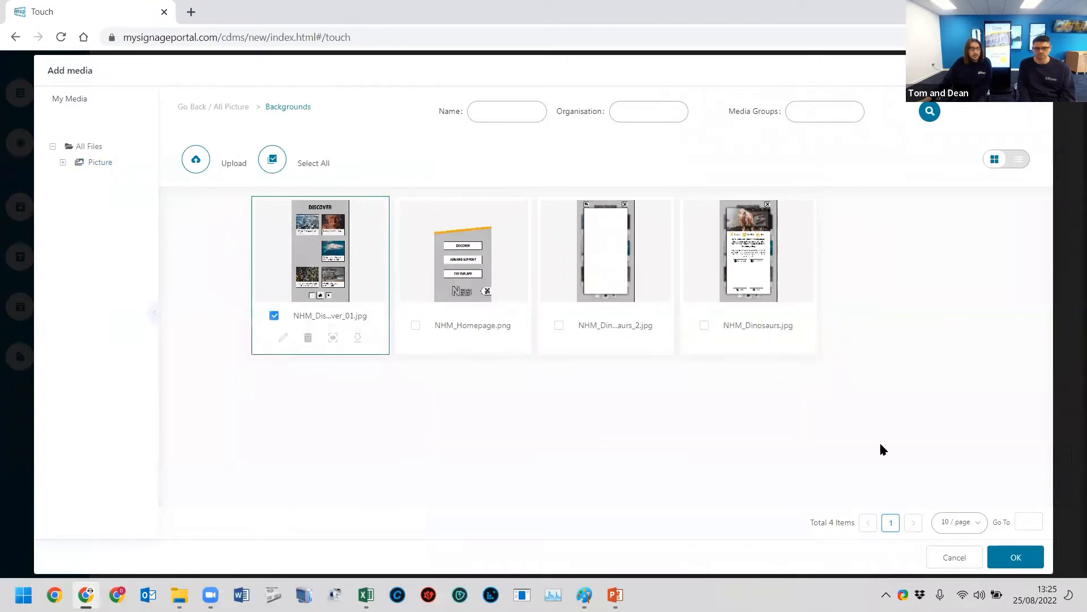
{"action": "left_click", "coordinate": [1014, 558]}
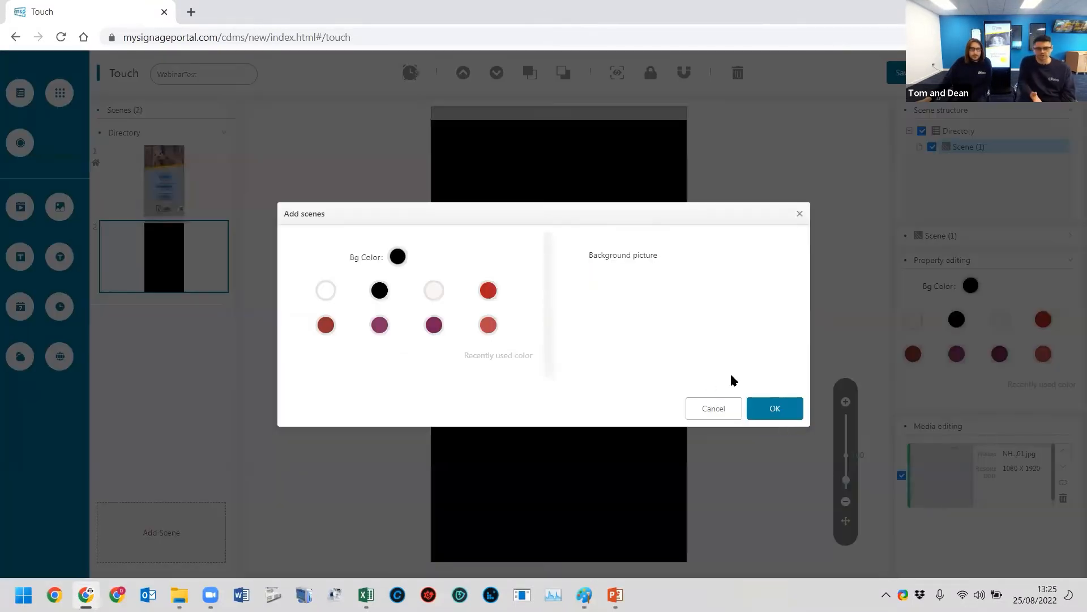
{"action": "left_click", "coordinate": [771, 413]}
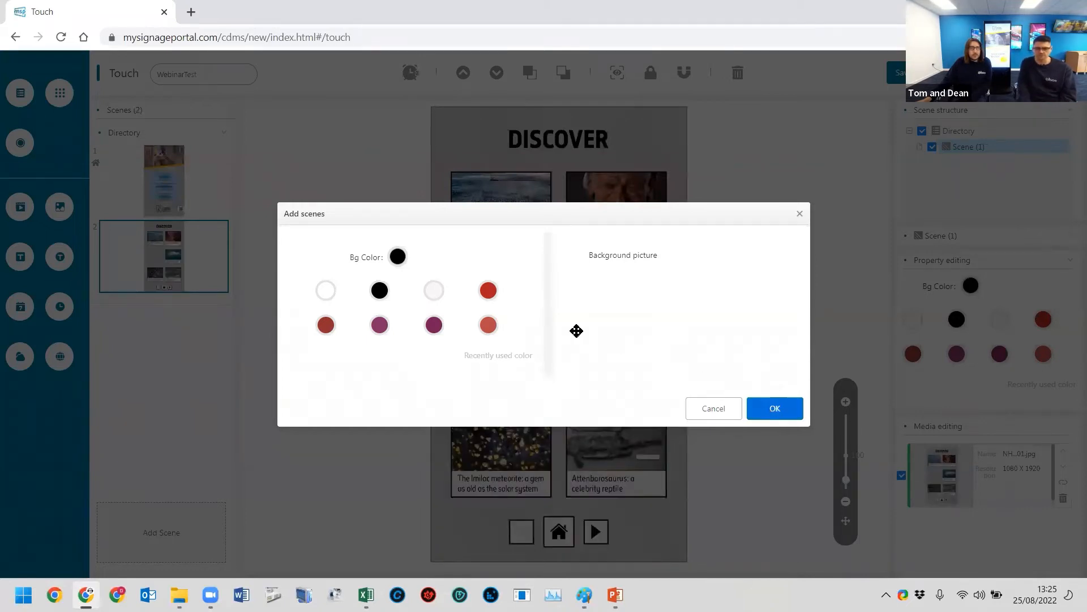
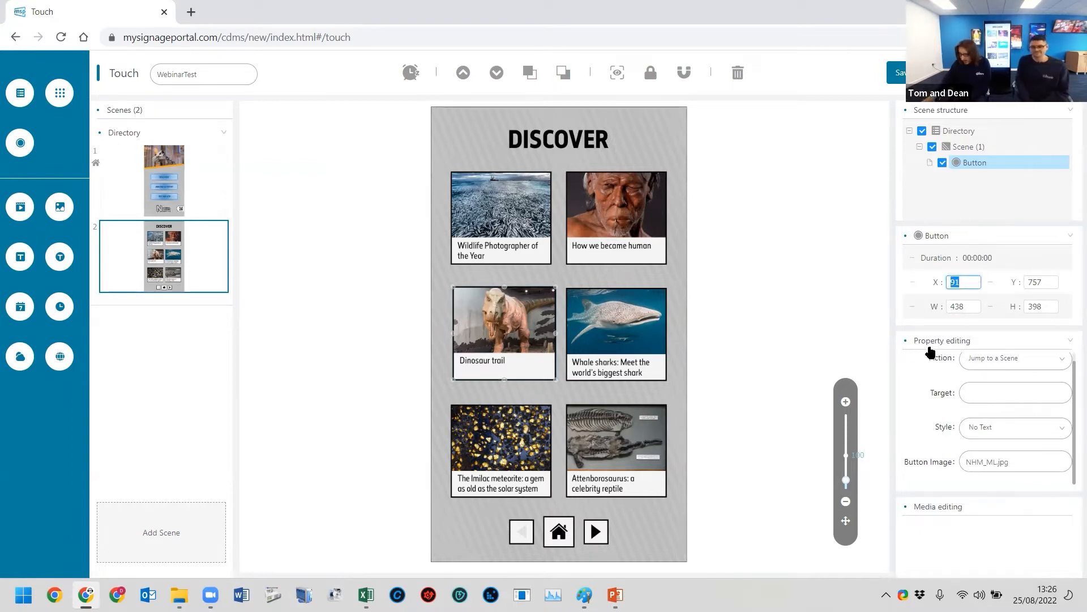
- Set the Dinosaur trail button's position to X 83, Y 764 and its size to 426 wide by 393 high
{"action": "type", "text": "3"}
{"action": "double_click", "coordinate": [958, 308]}
{"action": "type", "text": "426"}
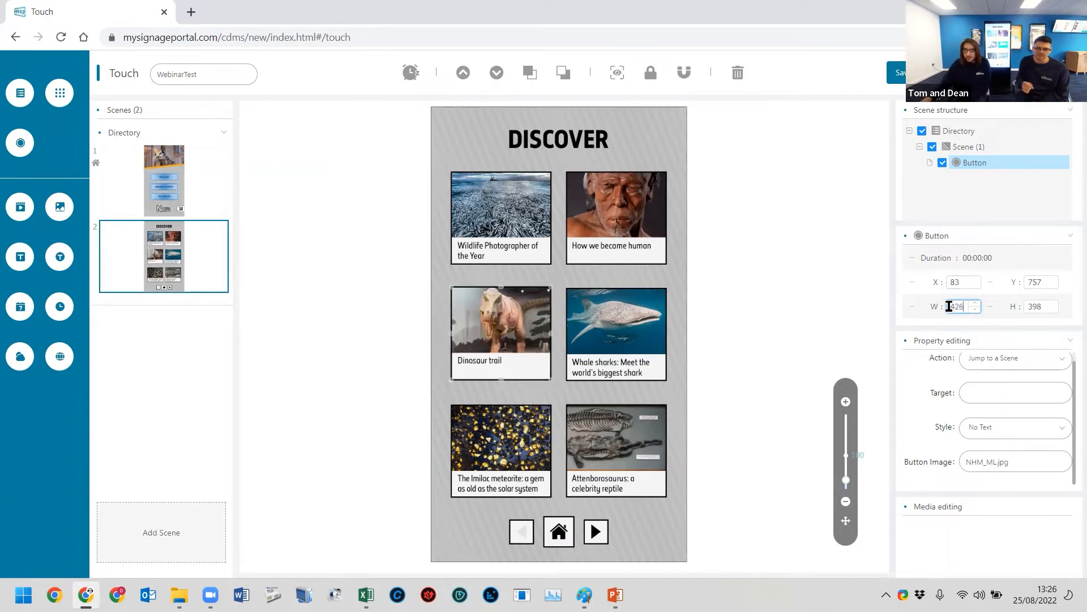
{"action": "double_click", "coordinate": [1040, 281]}
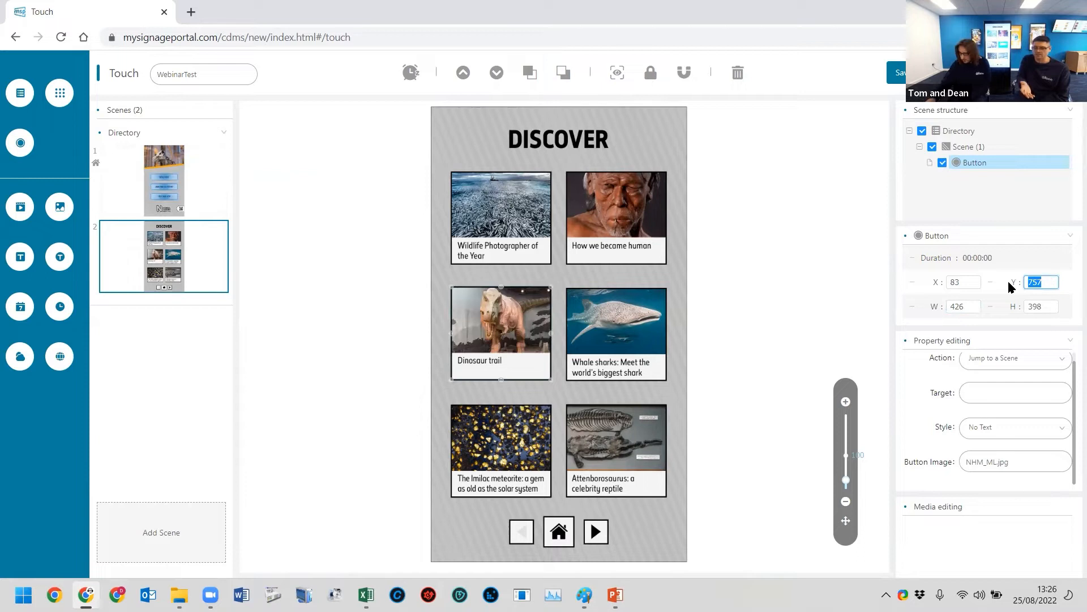
{"action": "type", "text": "764"}
{"action": "double_click", "coordinate": [1034, 307]}
{"action": "type", "text": "393"}
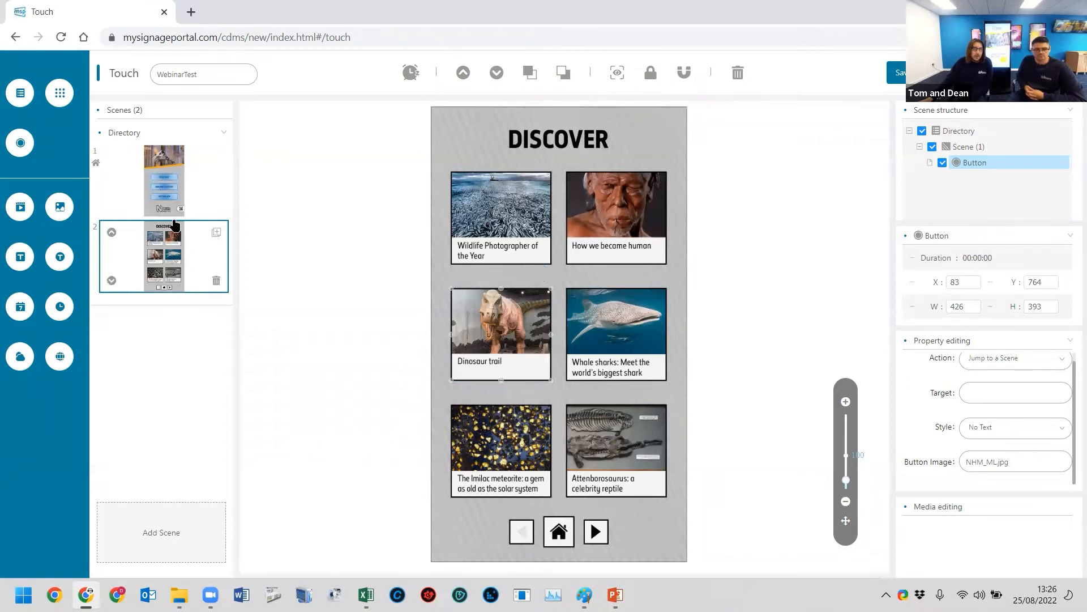
- Rename the second scene, which holds the DISCOVER page, as Disover
{"action": "left_click", "coordinate": [171, 182]}
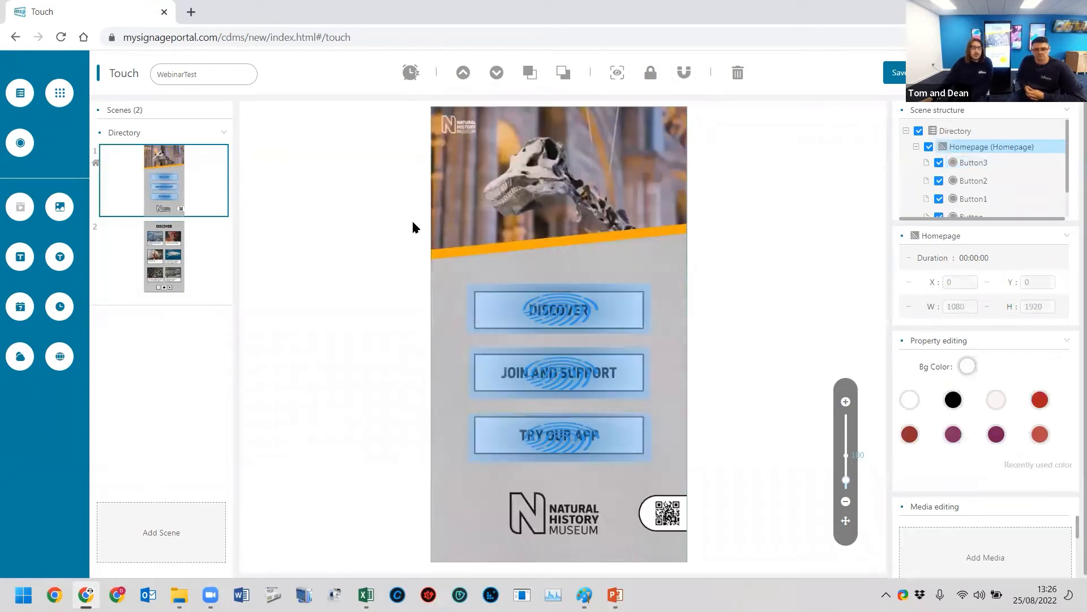
{"action": "left_click", "coordinate": [582, 309]}
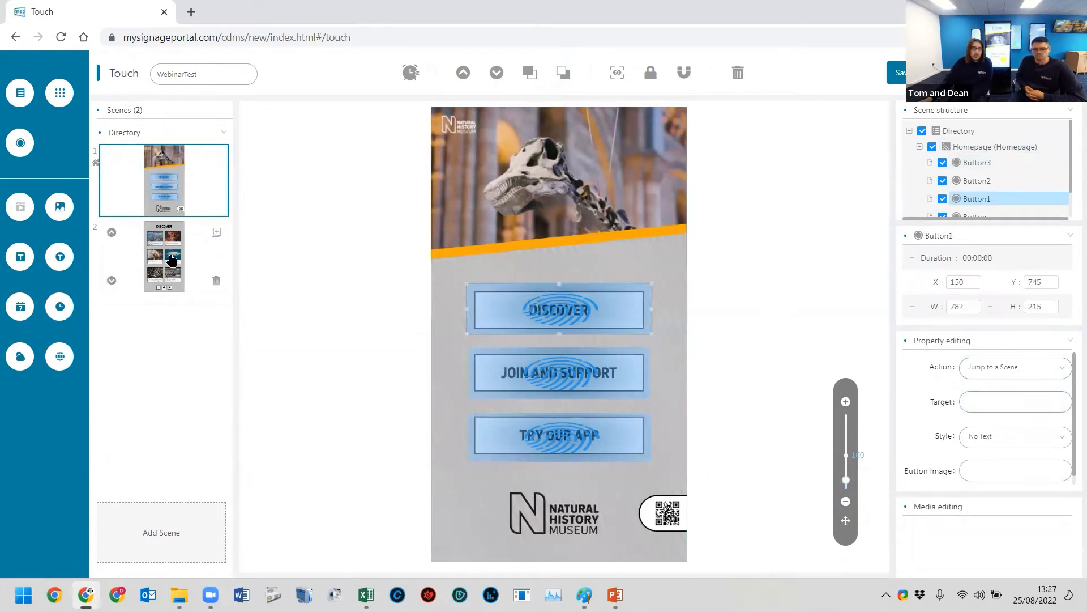
{"action": "left_click", "coordinate": [167, 258]}
{"action": "right_click", "coordinate": [970, 150]}
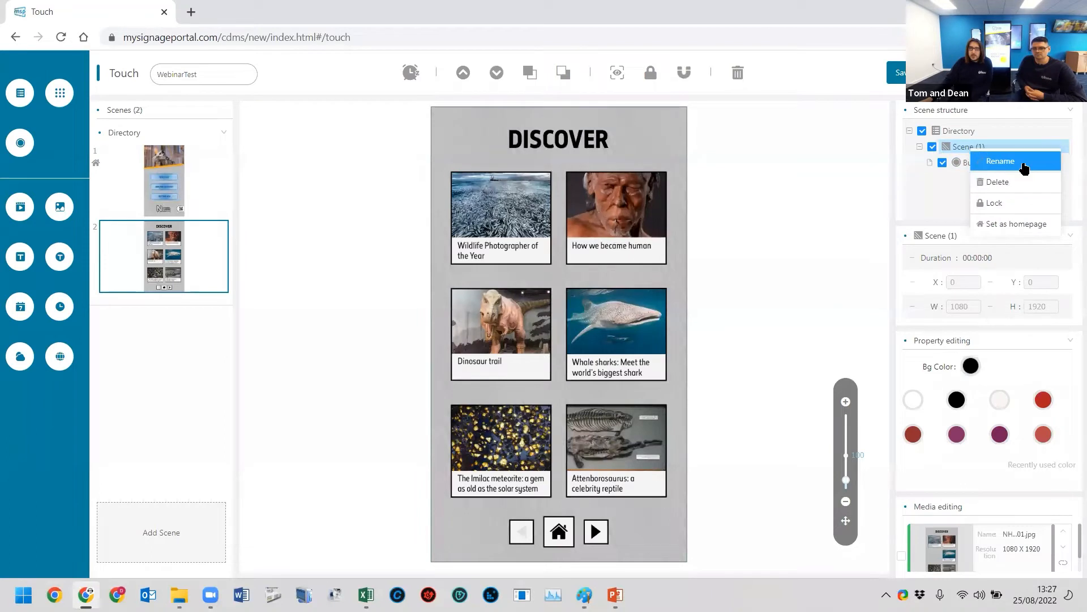
{"action": "left_click", "coordinate": [1000, 161]}
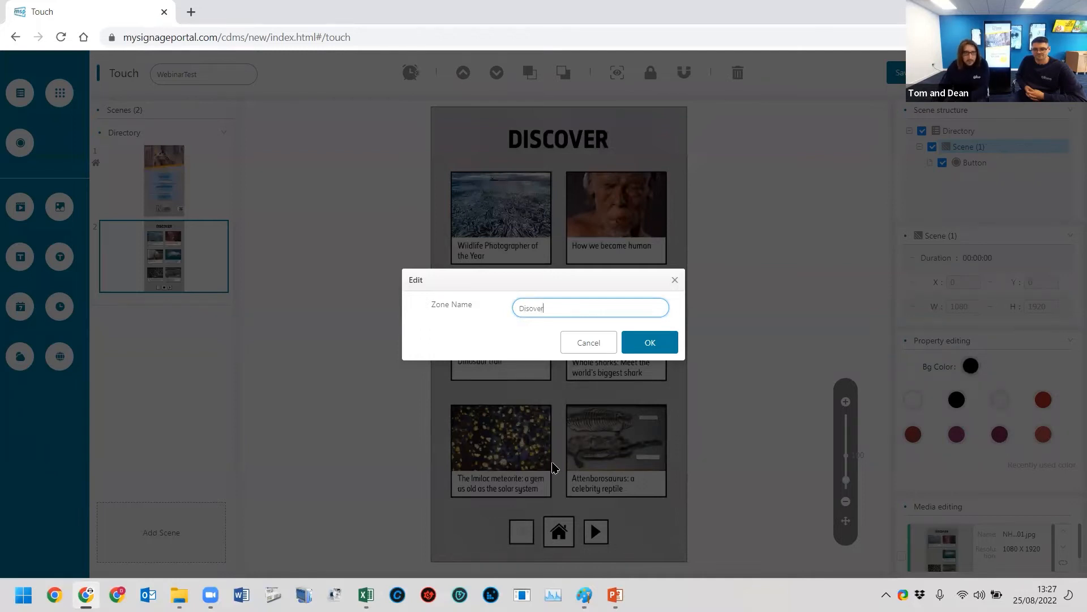
{"action": "left_click", "coordinate": [634, 347]}
- Set the Homepage scene's DISCOVER button to jump to the Disover scene
{"action": "left_click", "coordinate": [185, 179]}
{"action": "left_click", "coordinate": [573, 321]}
{"action": "left_click", "coordinate": [993, 401]}
{"action": "left_click", "coordinate": [542, 239]}
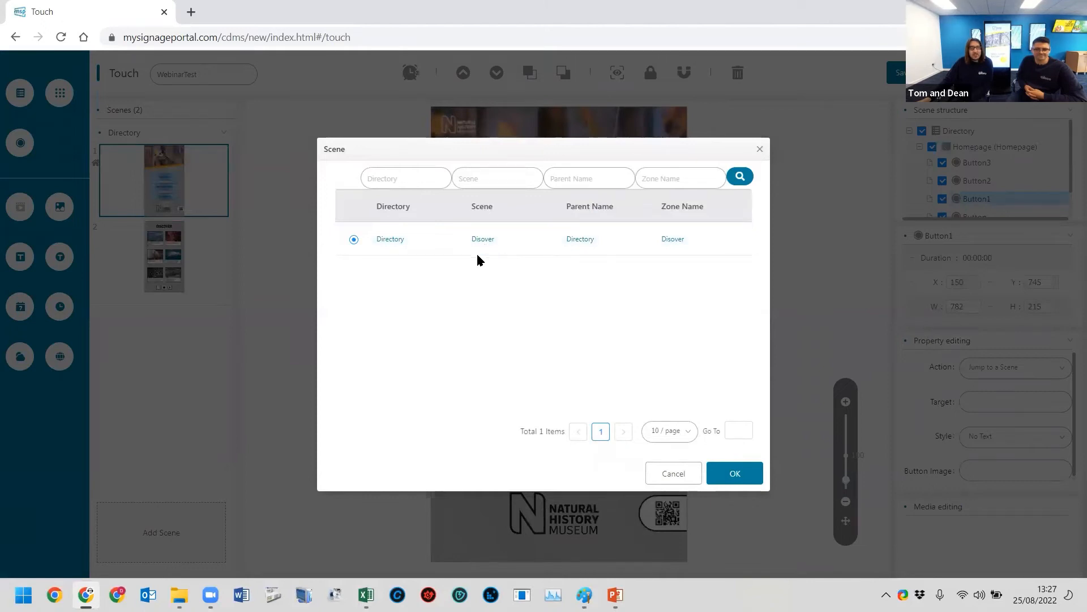
{"action": "left_click", "coordinate": [736, 474]}
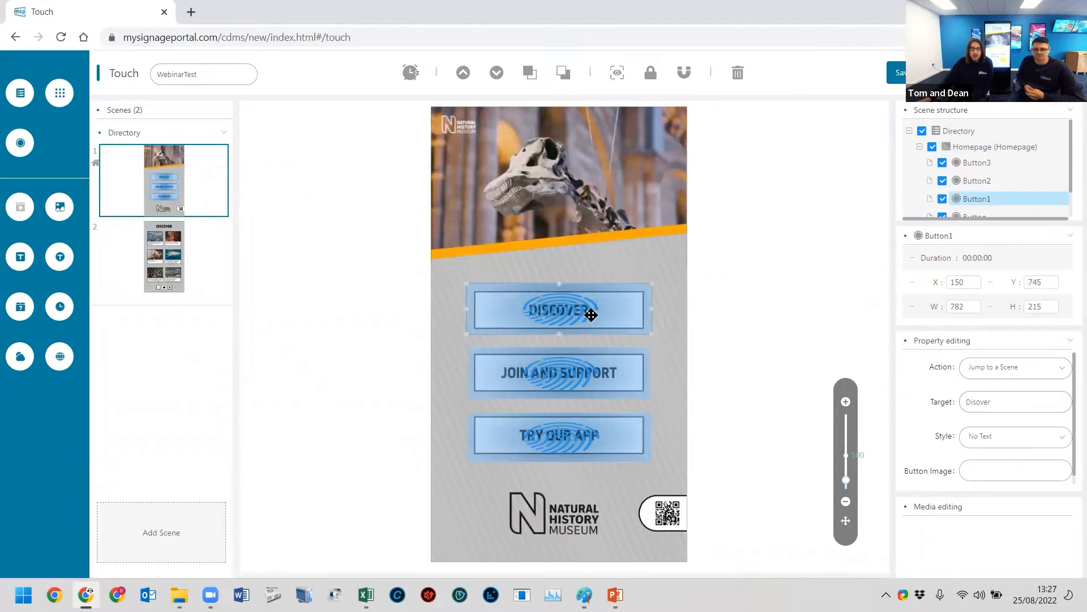
- Compare the two scenes, then preview the Homepage scene and test its DISCOVER button
{"action": "left_click", "coordinate": [209, 253]}
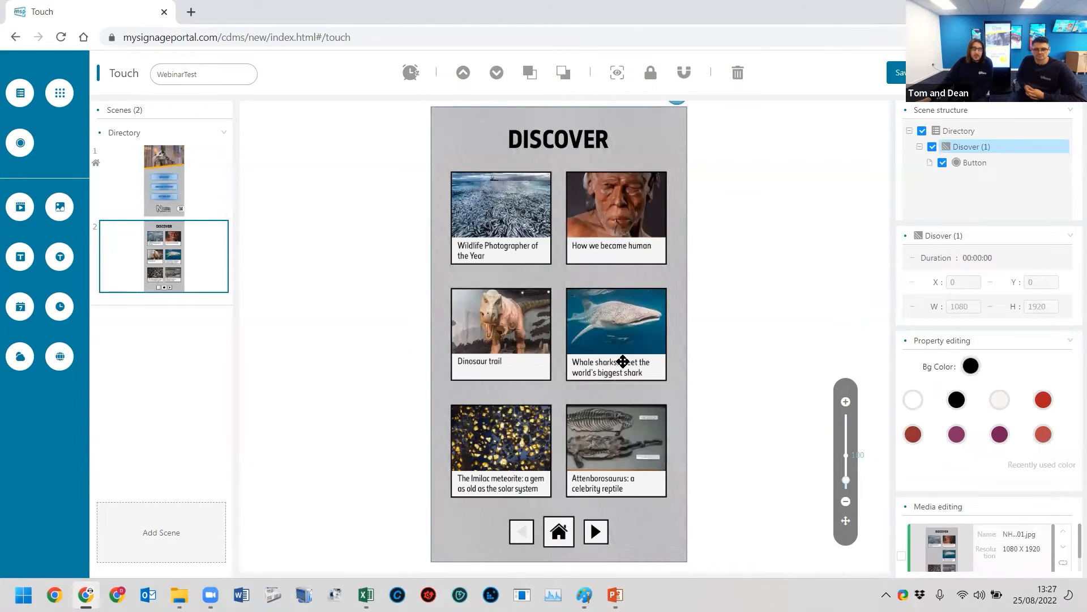
{"action": "left_click", "coordinate": [159, 179]}
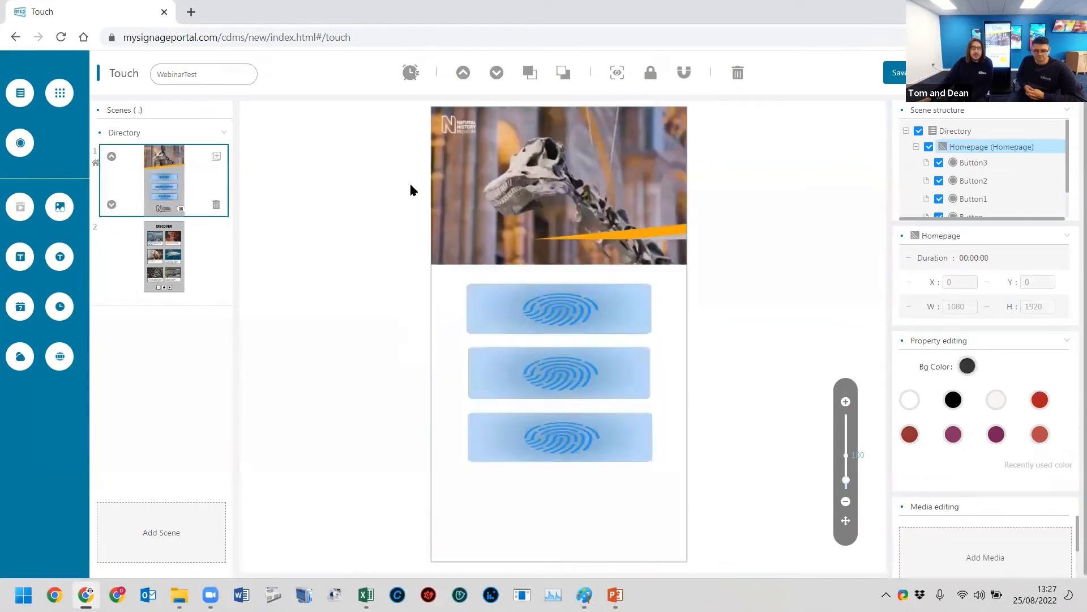
{"action": "left_click", "coordinate": [169, 249]}
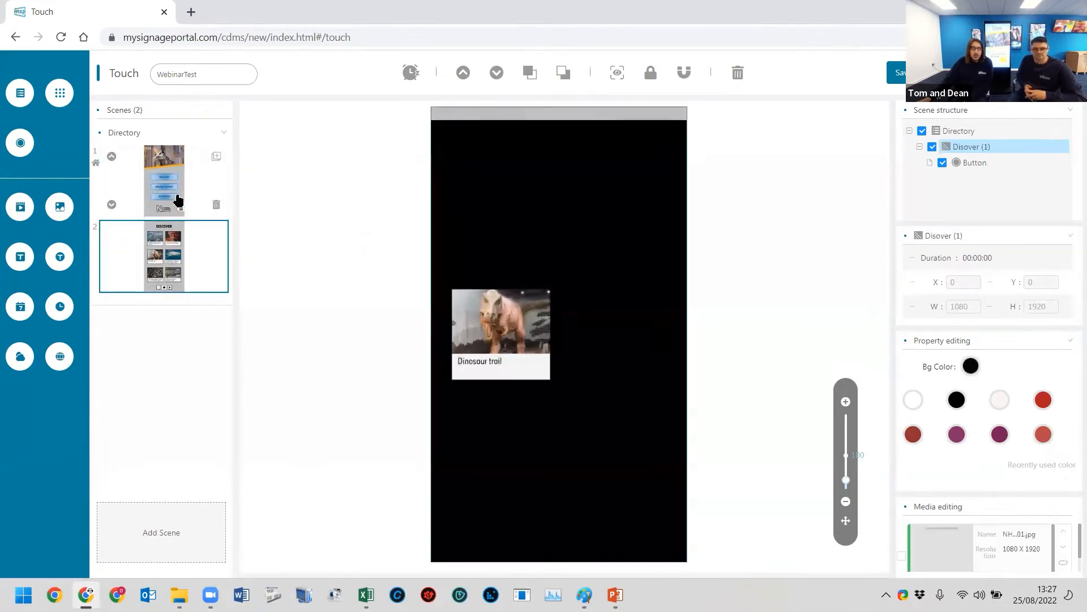
{"action": "left_click", "coordinate": [184, 179]}
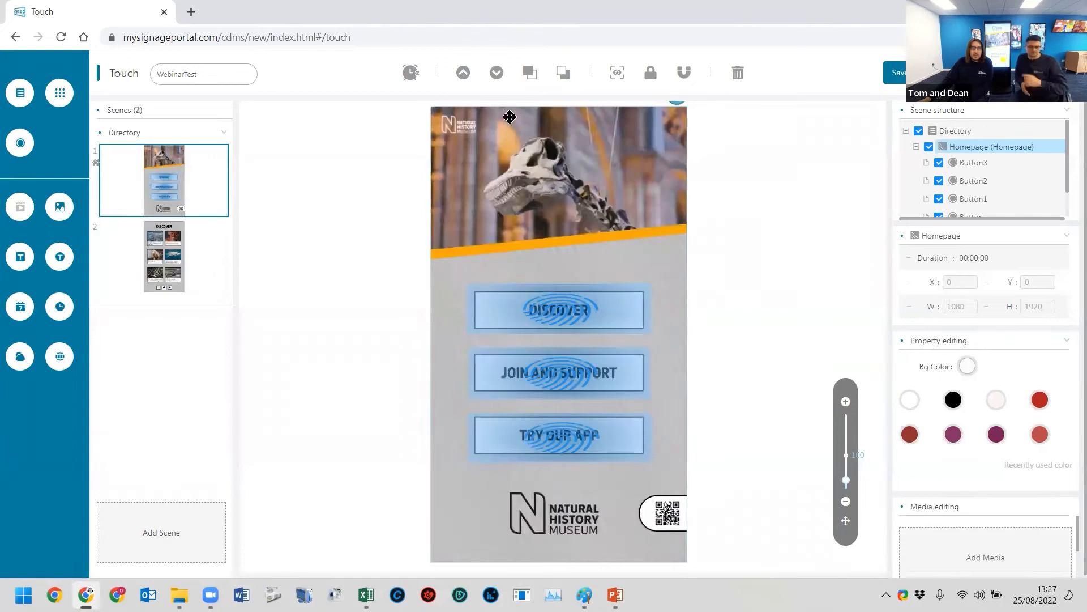
{"action": "left_click", "coordinate": [617, 73]}
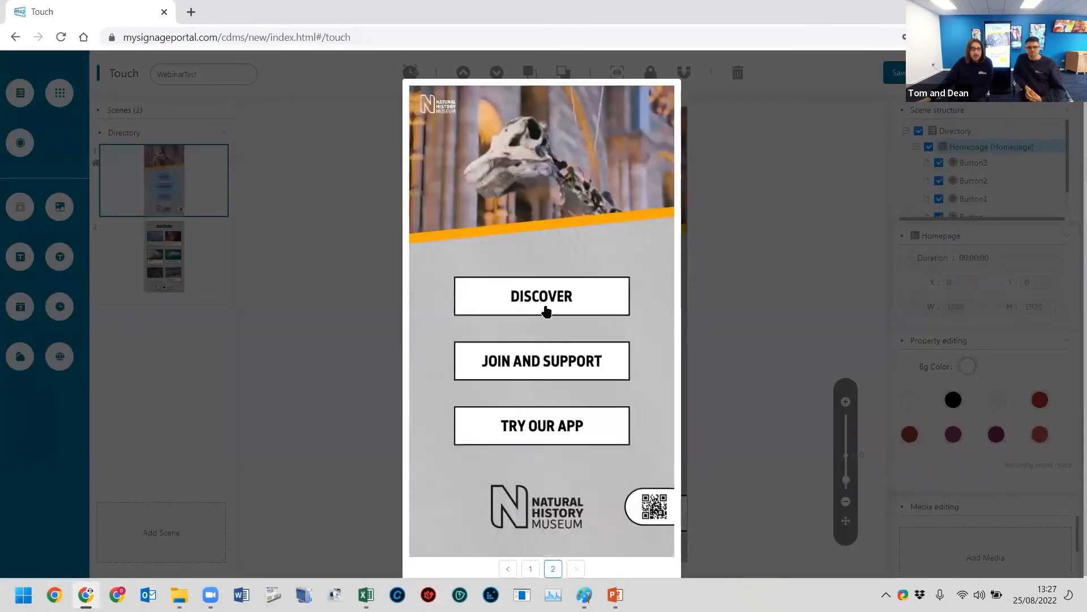
{"action": "left_click", "coordinate": [545, 304]}
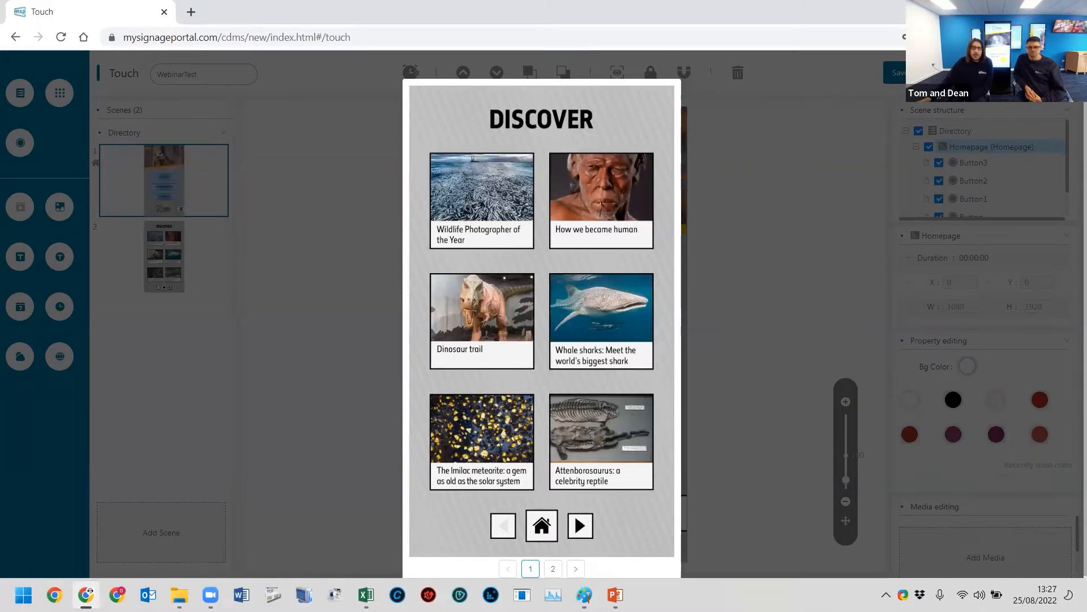
{"action": "left_click", "coordinate": [212, 194]}
- Add a button of about 164 by 184 over the Disover scene's home icon and target it at the Homepage scene
{"action": "left_click", "coordinate": [173, 244]}
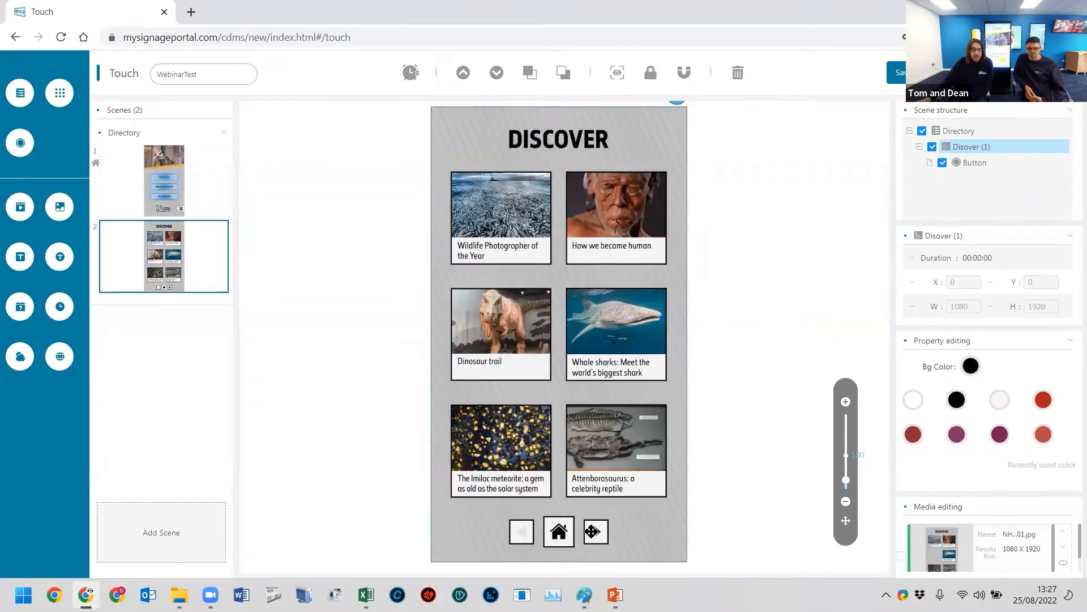
{"action": "mouse_move", "coordinate": [217, 296]}
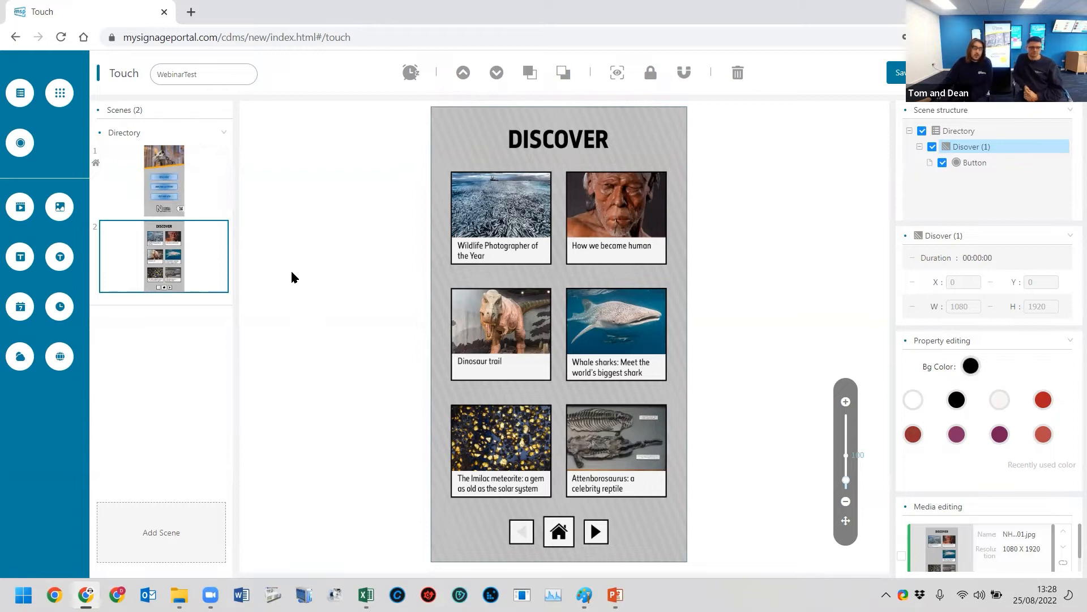
{"action": "left_click_drag", "start_coordinate": [31, 150], "coordinate": [543, 515]}
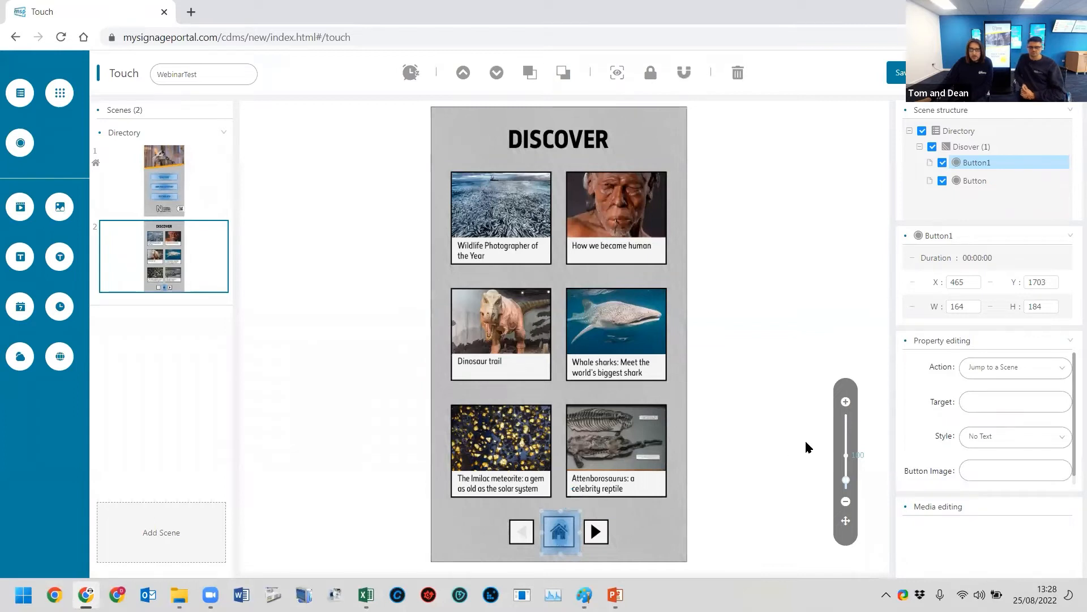
{"action": "left_click", "coordinate": [991, 403]}
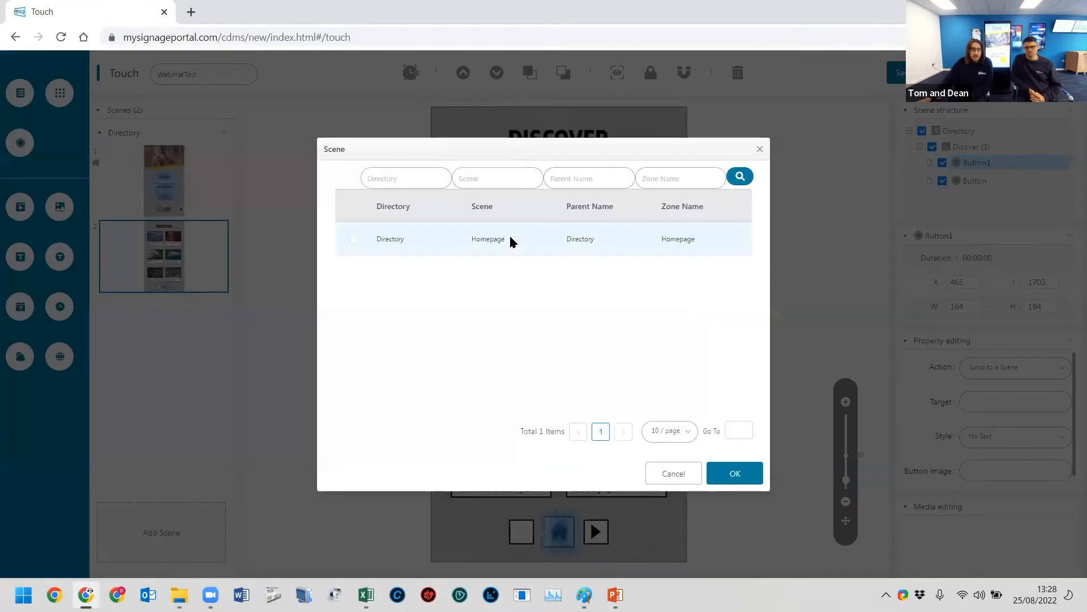
{"action": "left_click", "coordinate": [736, 474]}
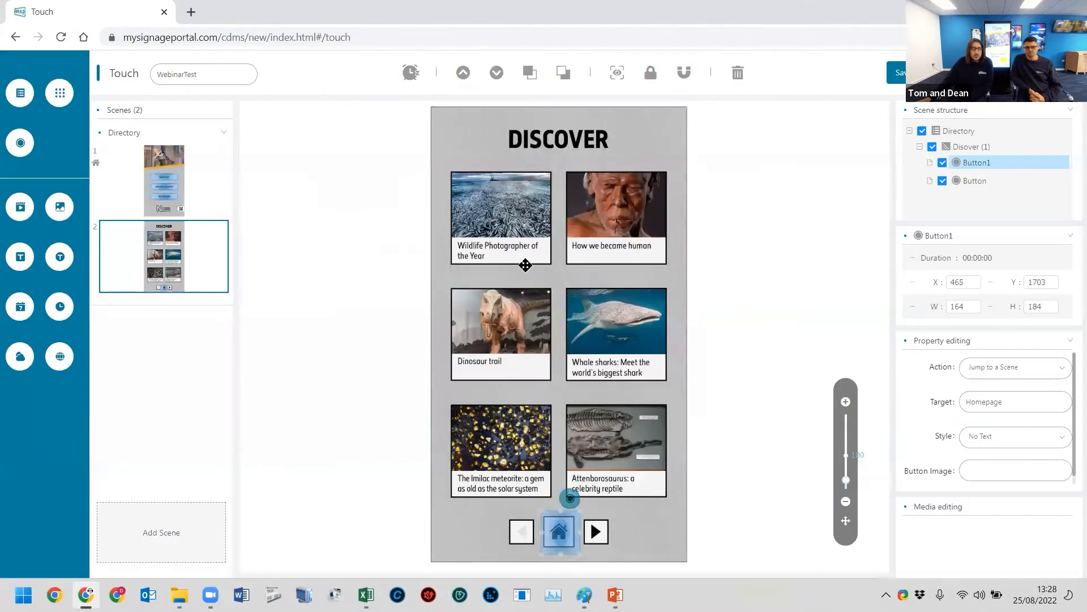
- Preview the playlist, test the home icon and DISCOVER buttons, and look at both scenes again
{"action": "left_click", "coordinate": [617, 73]}
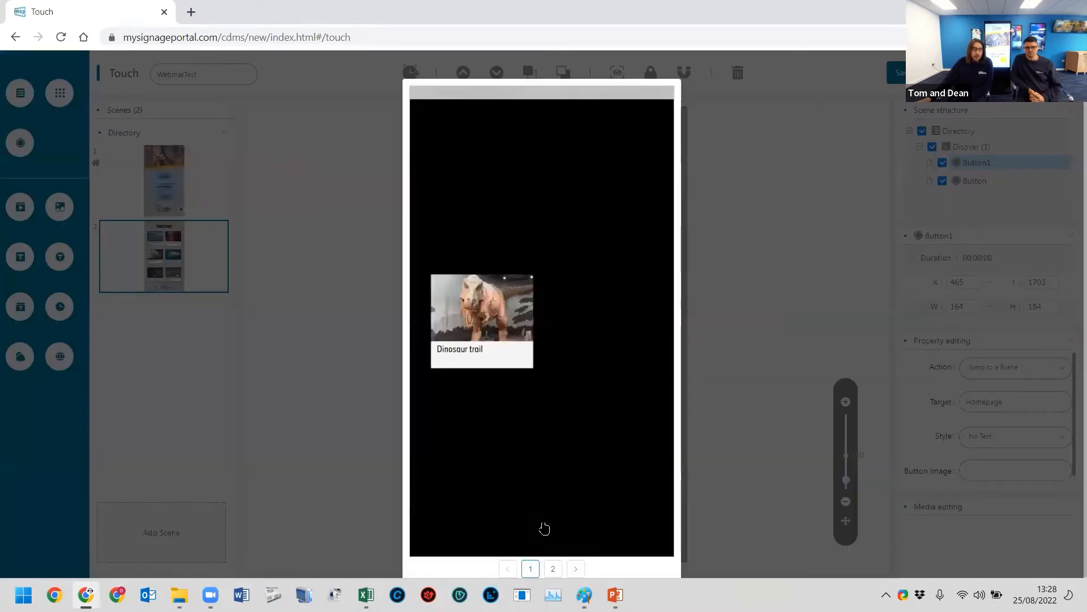
{"action": "left_click", "coordinate": [541, 530]}
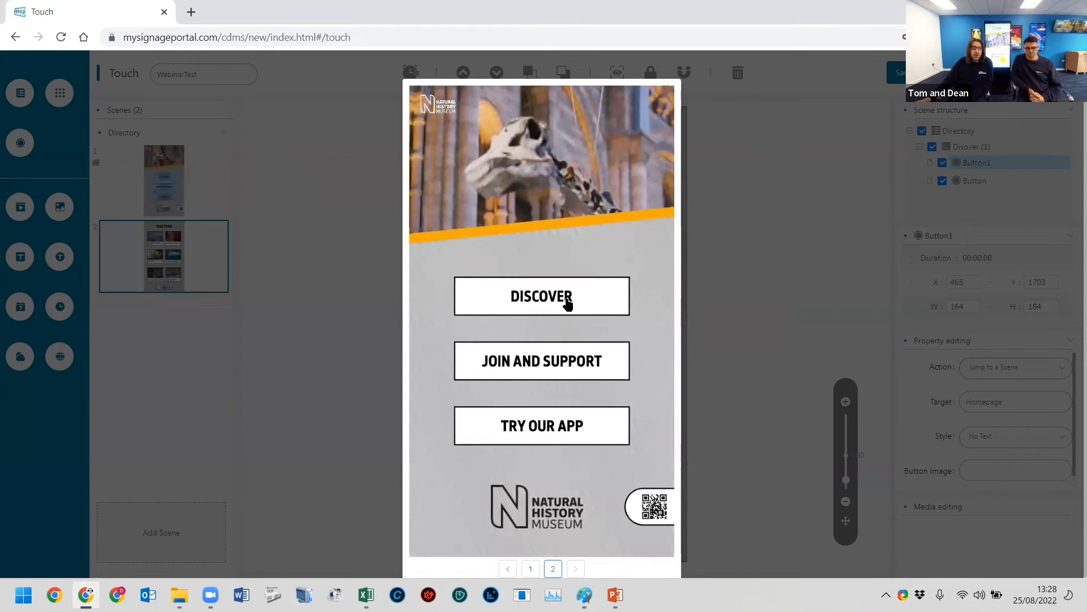
{"action": "left_click", "coordinate": [567, 299]}
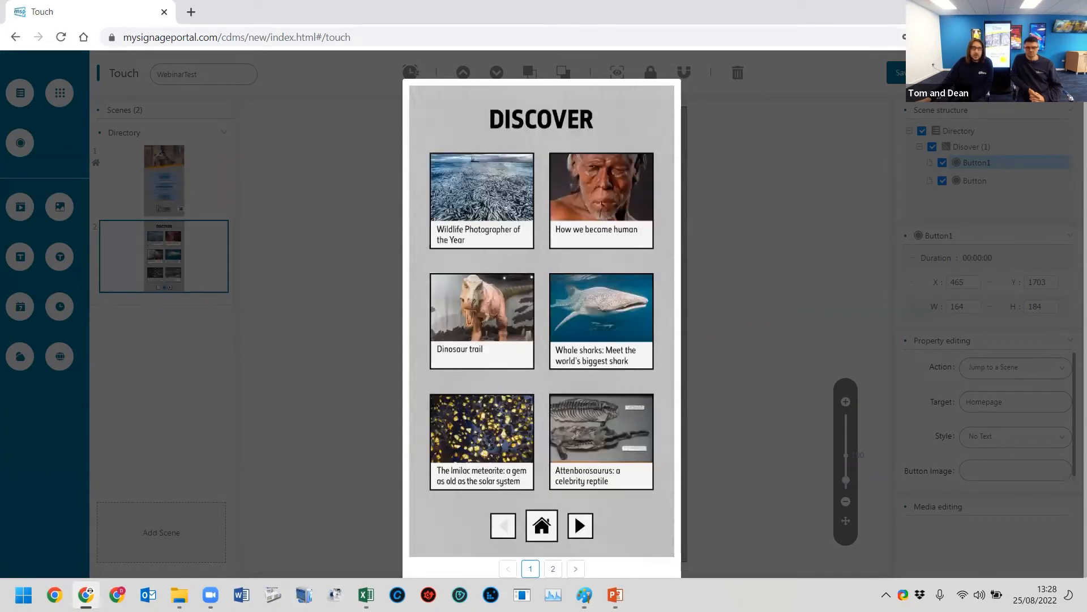
{"action": "left_click", "coordinate": [194, 157]}
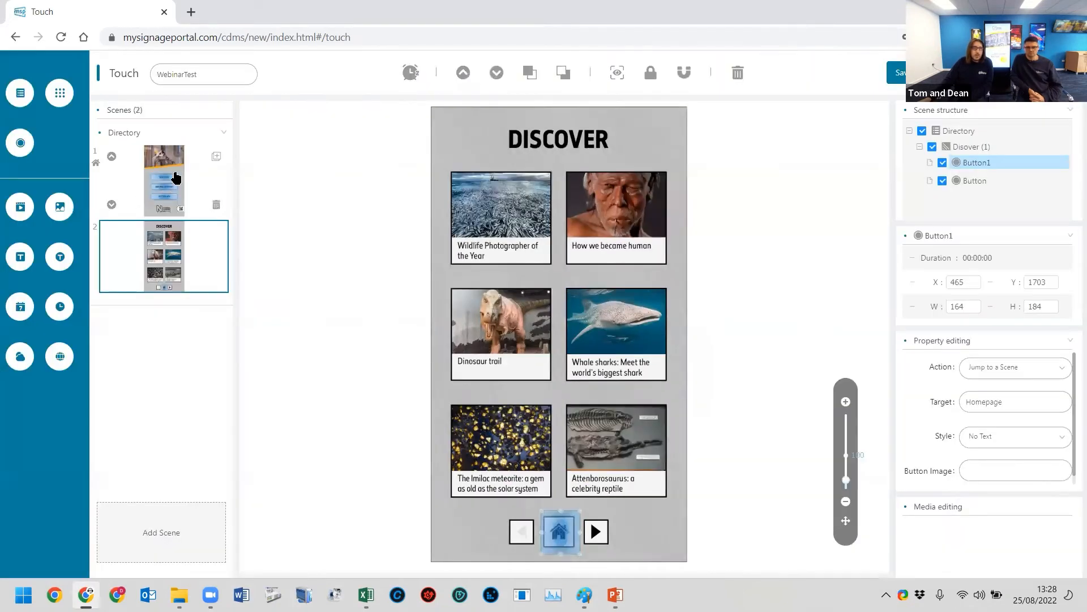
{"action": "left_click", "coordinate": [175, 212]}
{"action": "left_click", "coordinate": [183, 264]}
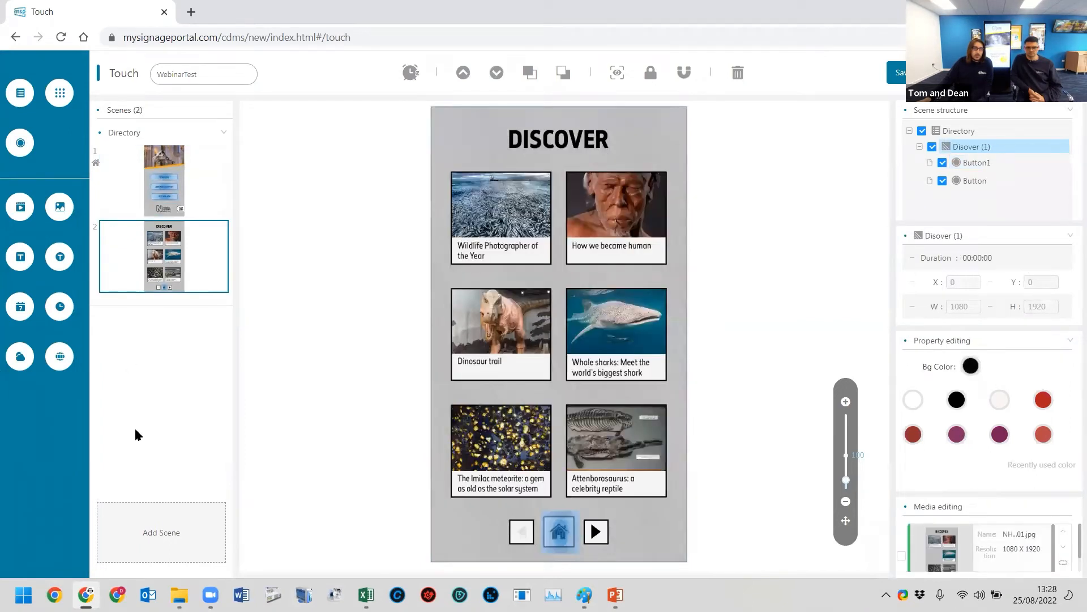
- Set the action of the Homepage scene's JOIN AND SUPPORT button to Open a Website
{"action": "left_click", "coordinate": [161, 172]}
{"action": "left_click", "coordinate": [541, 370]}
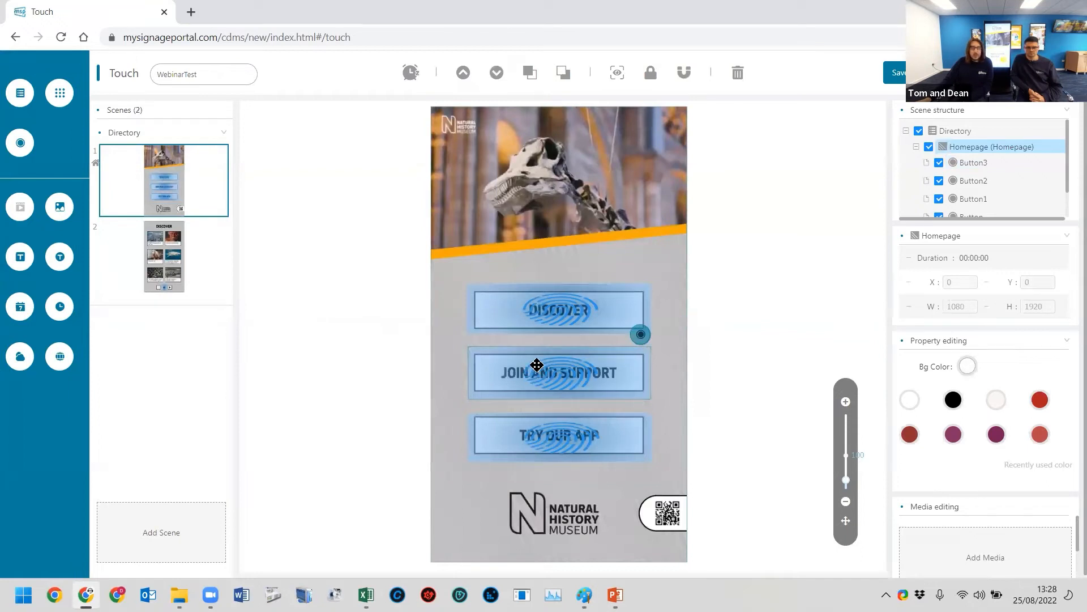
{"action": "left_click", "coordinate": [544, 378]}
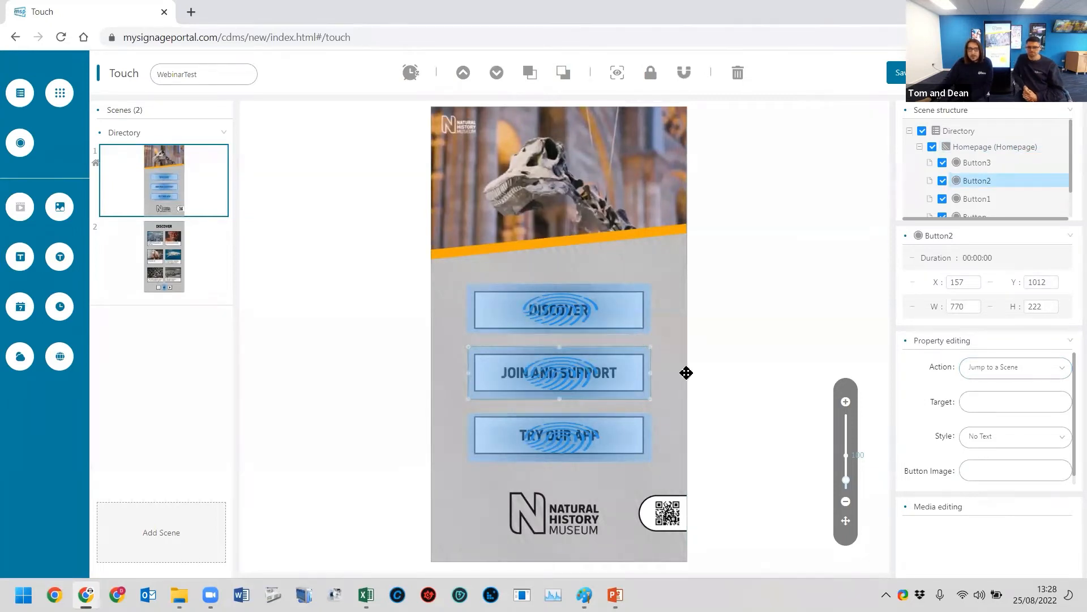
{"action": "left_click", "coordinate": [988, 373]}
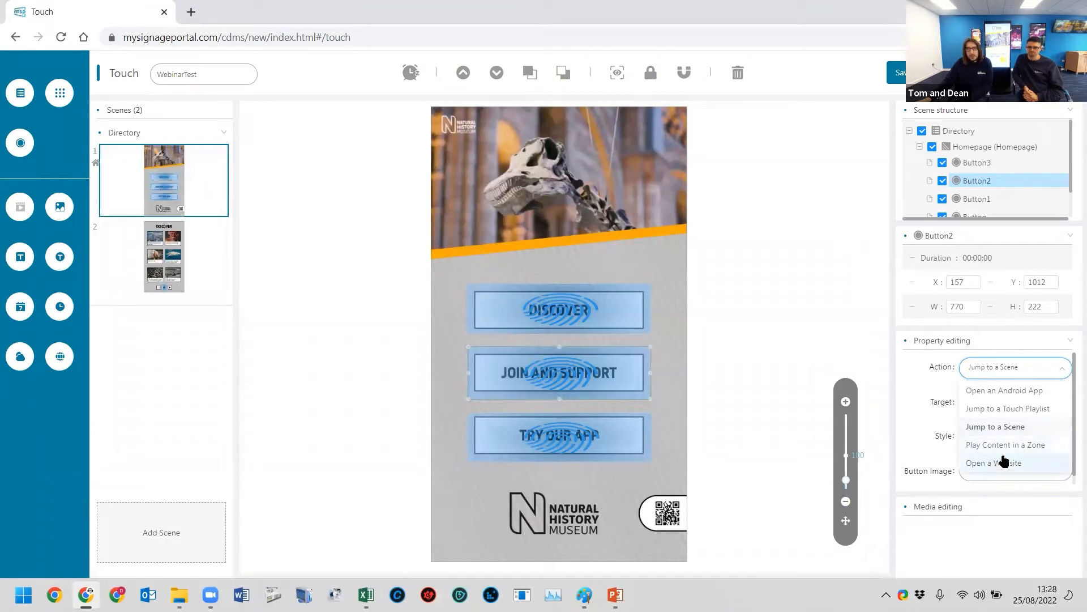
{"action": "left_click", "coordinate": [1004, 462]}
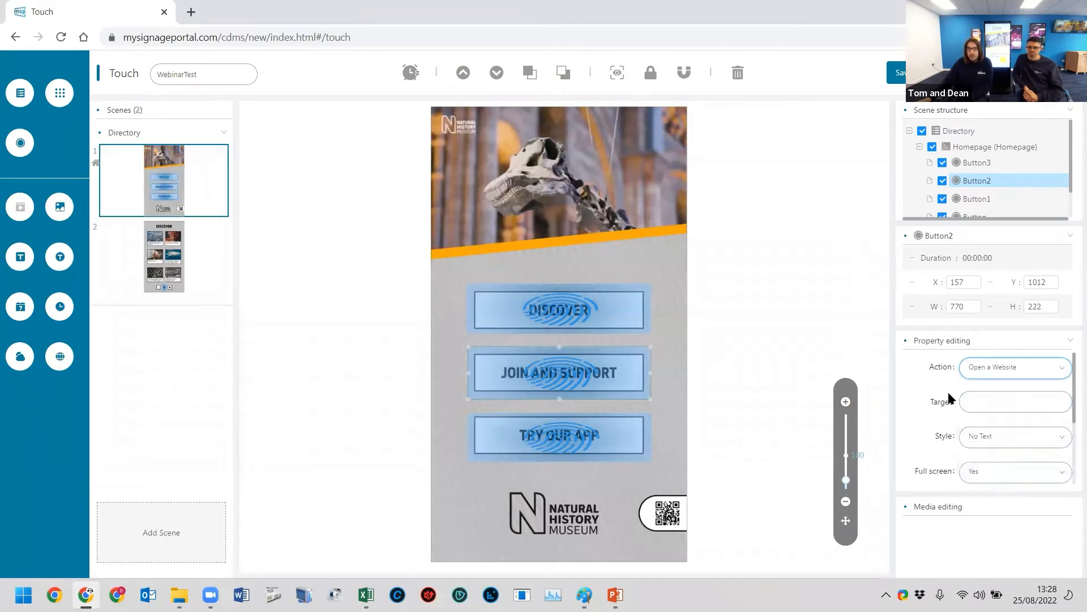
- Copy the current page's web address and paste it as the JOIN AND SUPPORT button's target
{"action": "left_click", "coordinate": [979, 404]}
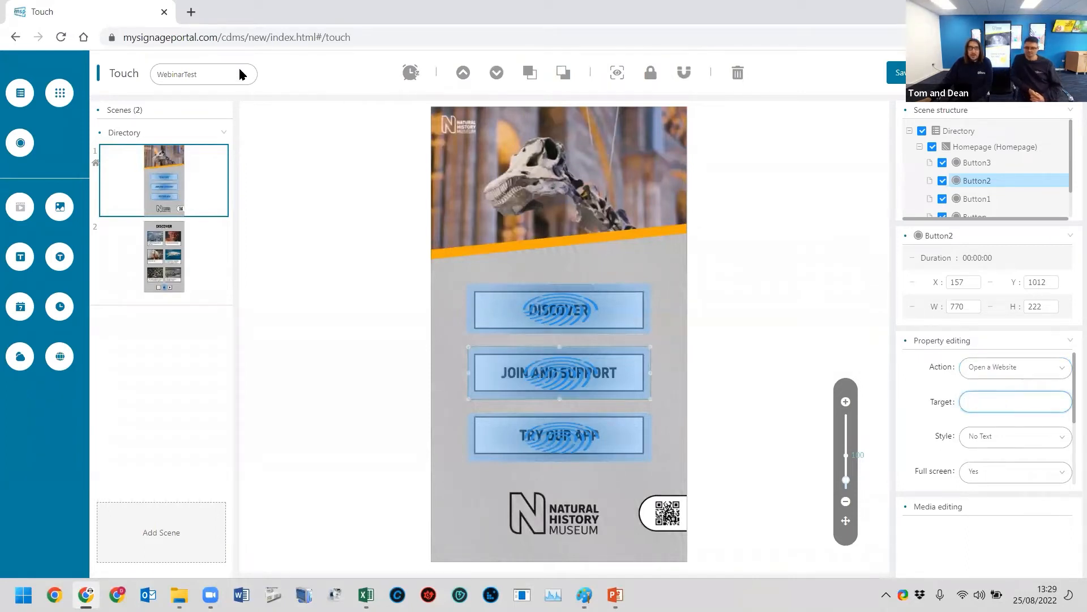
{"action": "left_click", "coordinate": [256, 37]}
{"action": "right_click", "coordinate": [267, 38]}
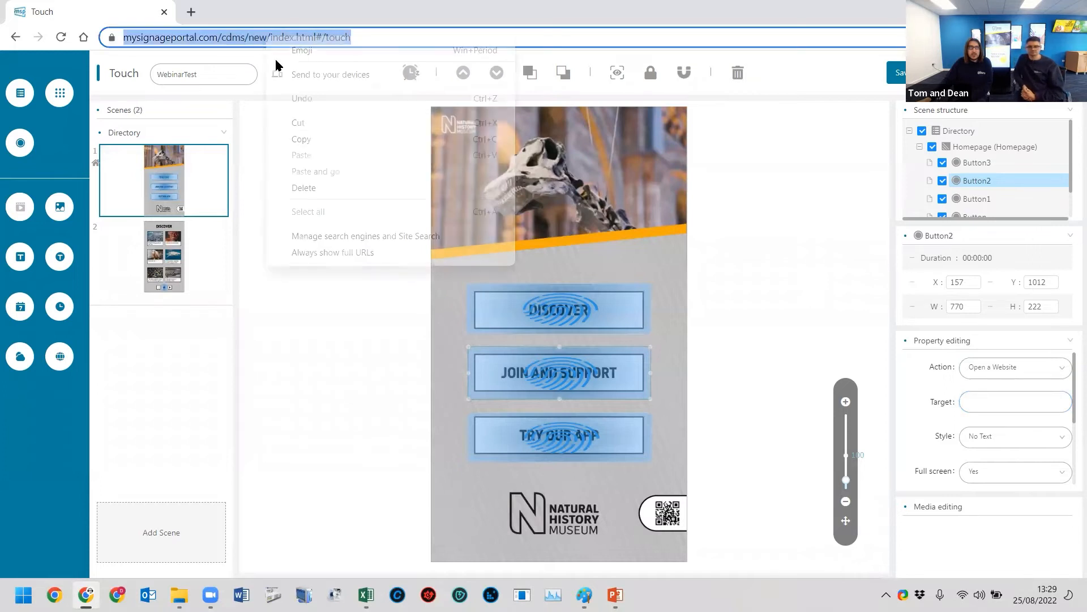
{"action": "left_click", "coordinate": [325, 138]}
{"action": "left_click", "coordinate": [999, 402]}
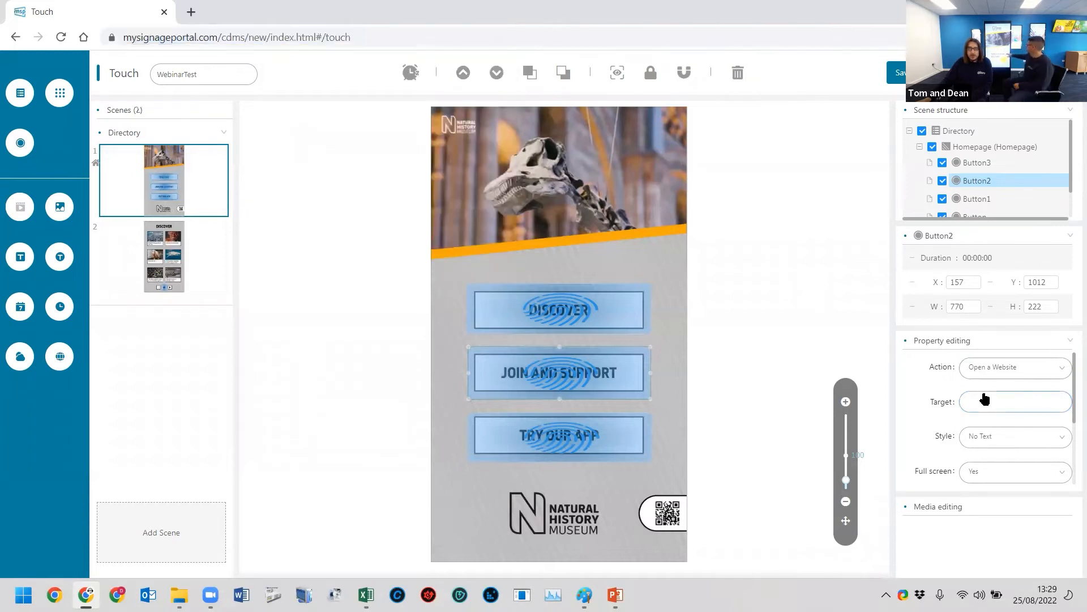
{"action": "right_click", "coordinate": [984, 401]}
{"action": "left_click", "coordinate": [857, 284]}
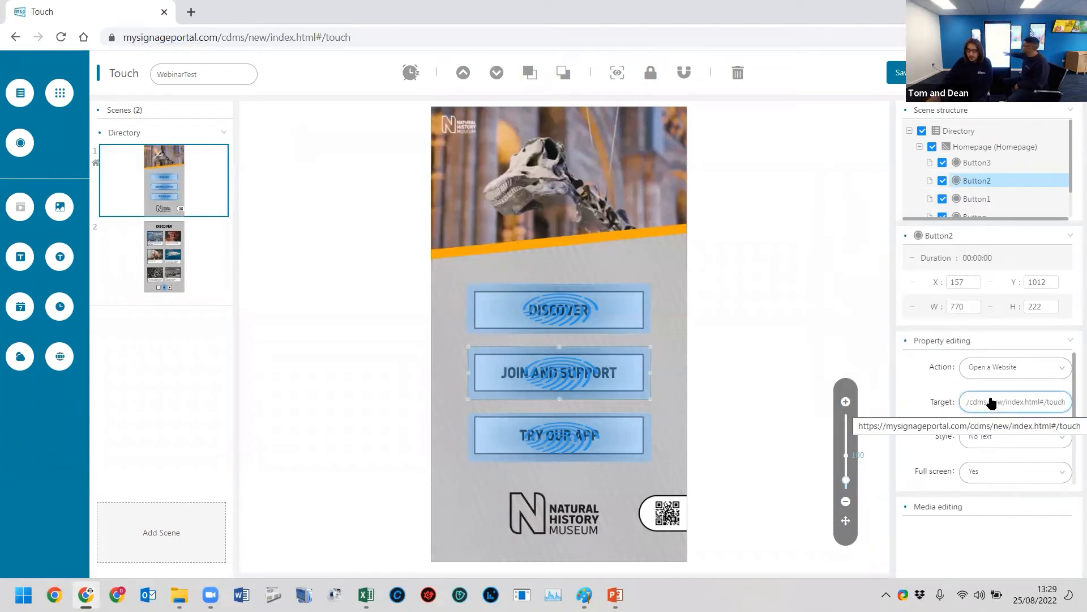
- Clear the pasted web address from the JOIN AND SUPPORT button's target
{"action": "key", "text": "BackSpace"}
{"action": "key", "text": "BackSpace"}
{"action": "key", "text": "BackSpace"}
{"action": "key", "text": "BackSpace"}
{"action": "key", "text": "BackSpace"}
{"action": "key", "text": "BackSpace"}
{"action": "key", "text": "BackSpace"}
{"action": "key", "text": "BackSpace"}
{"action": "key", "text": "BackSpace"}
{"action": "key", "text": "BackSpace"}
{"action": "key", "text": "BackSpace"}
{"action": "key", "text": "BackSpace"}
{"action": "key", "text": "BackSpace"}
{"action": "key", "text": "BackSpace"}
{"action": "key", "text": "BackSpace"}
{"action": "key", "text": "BackSpace"}
{"action": "key", "text": "BackSpace"}
{"action": "key", "text": "BackSpace"}
{"action": "key", "text": "BackSpace"}
{"action": "key", "text": "BackSpace"}
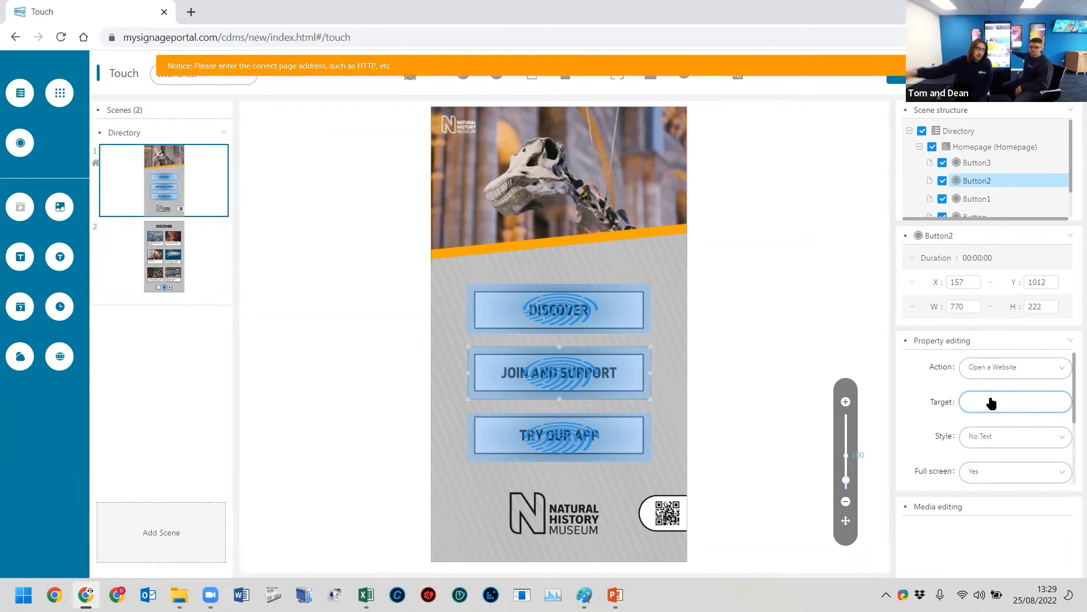
{"action": "left_click", "coordinate": [727, 288]}
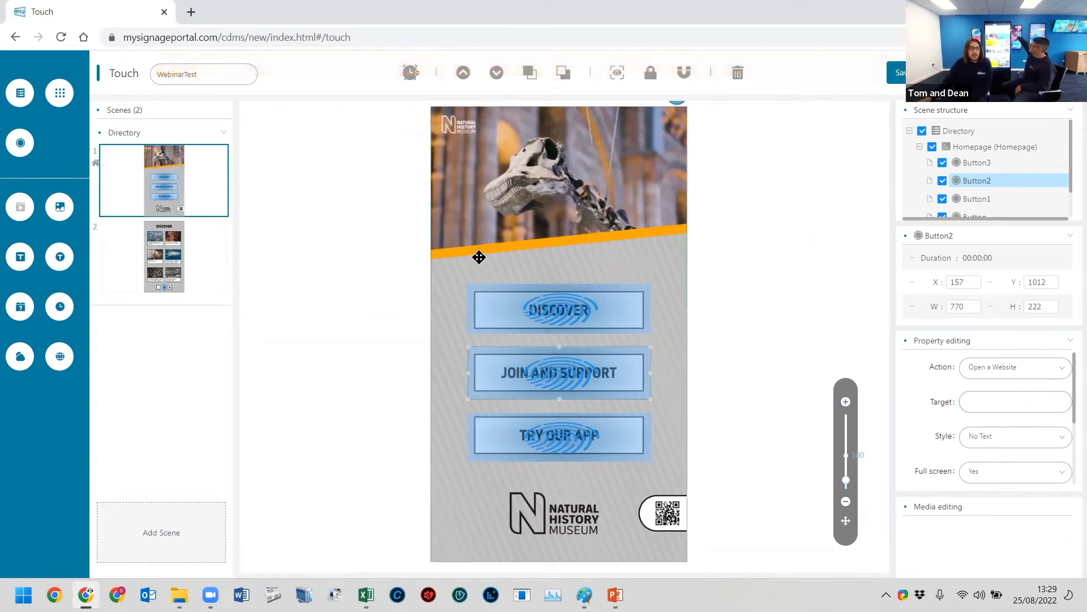
- Set the action of the Homepage scene's TRY OUR APP button to Open an Android App
{"action": "left_click", "coordinate": [559, 445]}
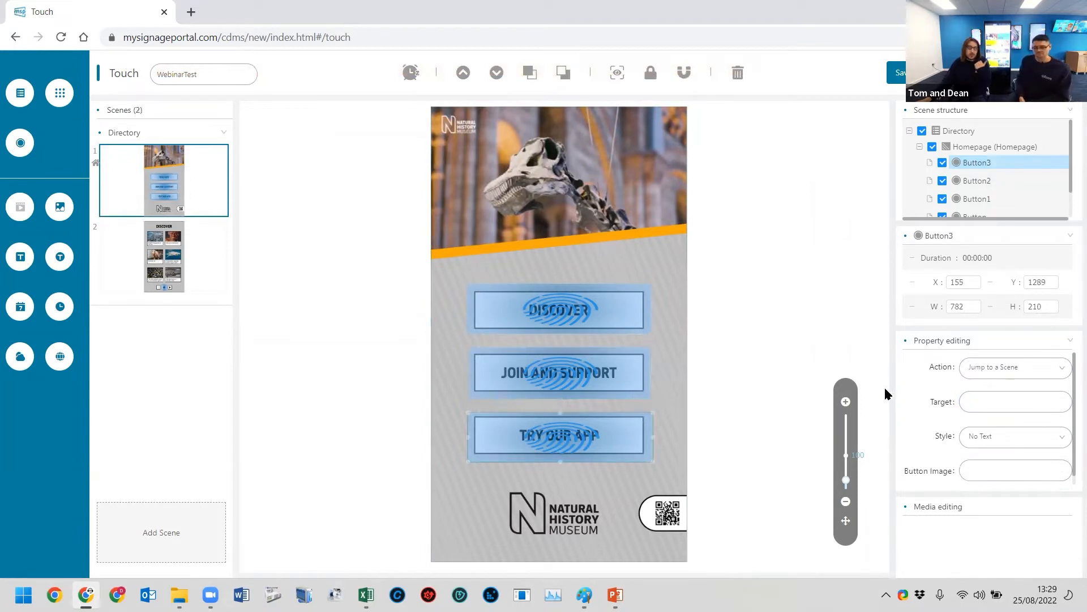
{"action": "left_click", "coordinate": [983, 369]}
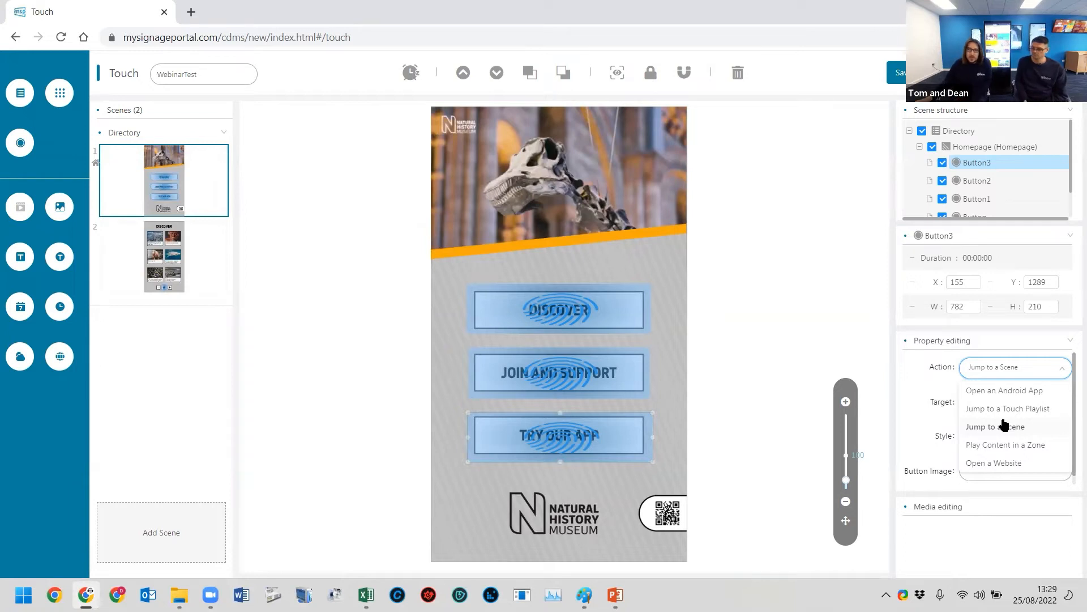
{"action": "left_click", "coordinate": [980, 390]}
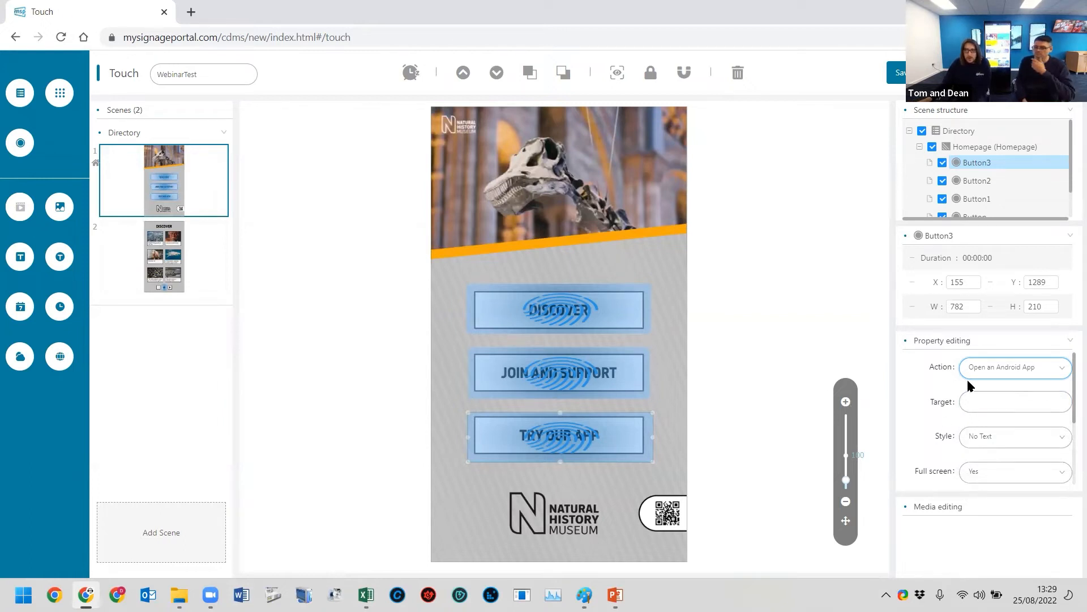
{"action": "scroll", "coordinate": [999, 384], "scroll_direction": "down", "scroll_amount": 2}
{"action": "scroll", "coordinate": [999, 381], "scroll_direction": "up", "scroll_amount": 2}
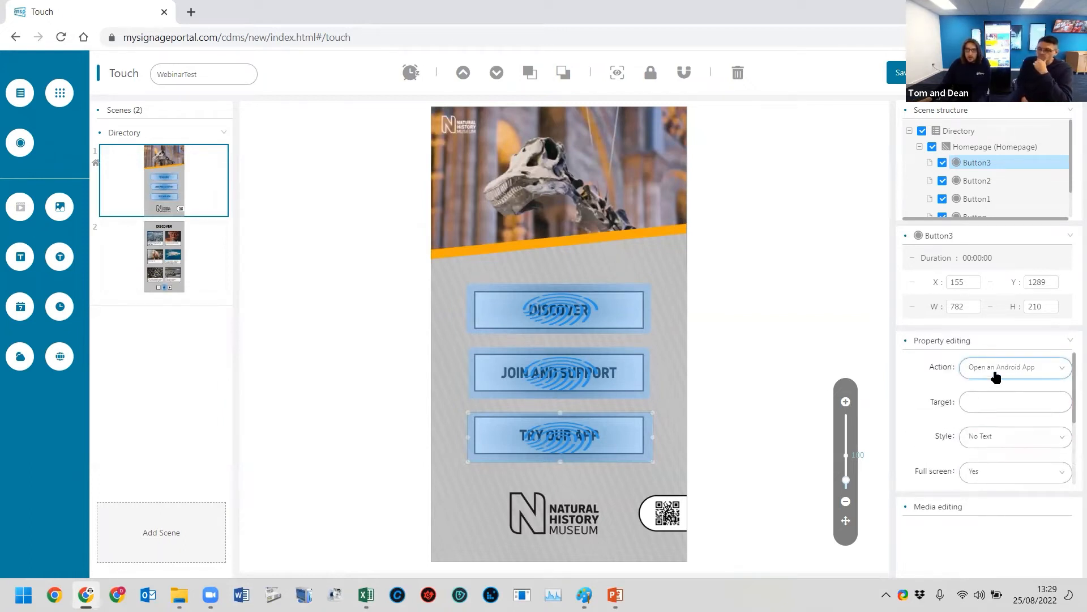
- Choose com.n3twork.tetris_2022-08-03.apk as the TRY OUR APP button's target
{"action": "left_click", "coordinate": [982, 404]}
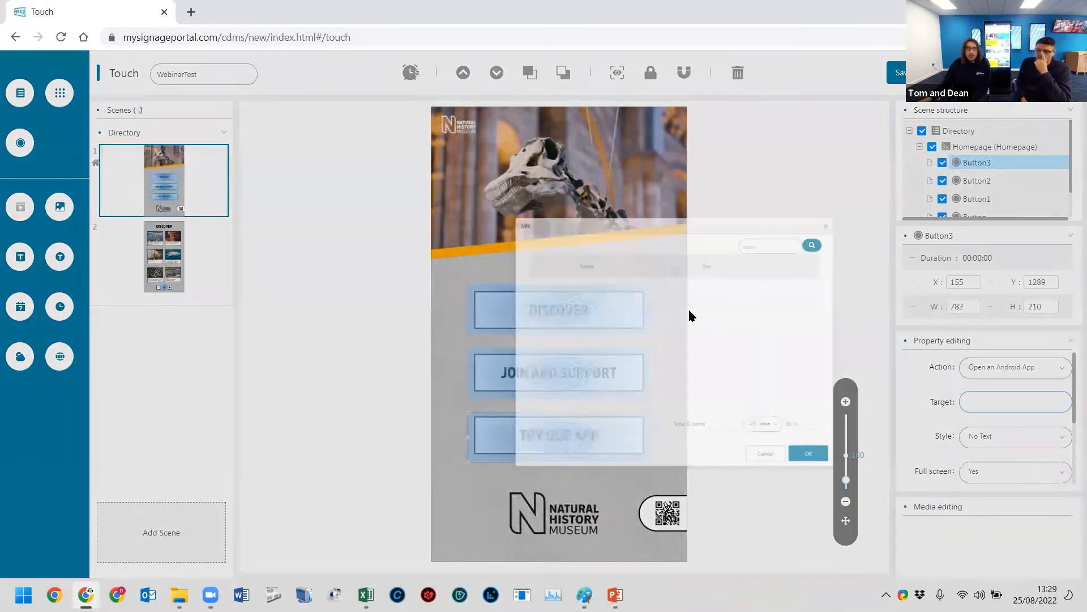
{"action": "mouse_move", "coordinate": [447, 250]}
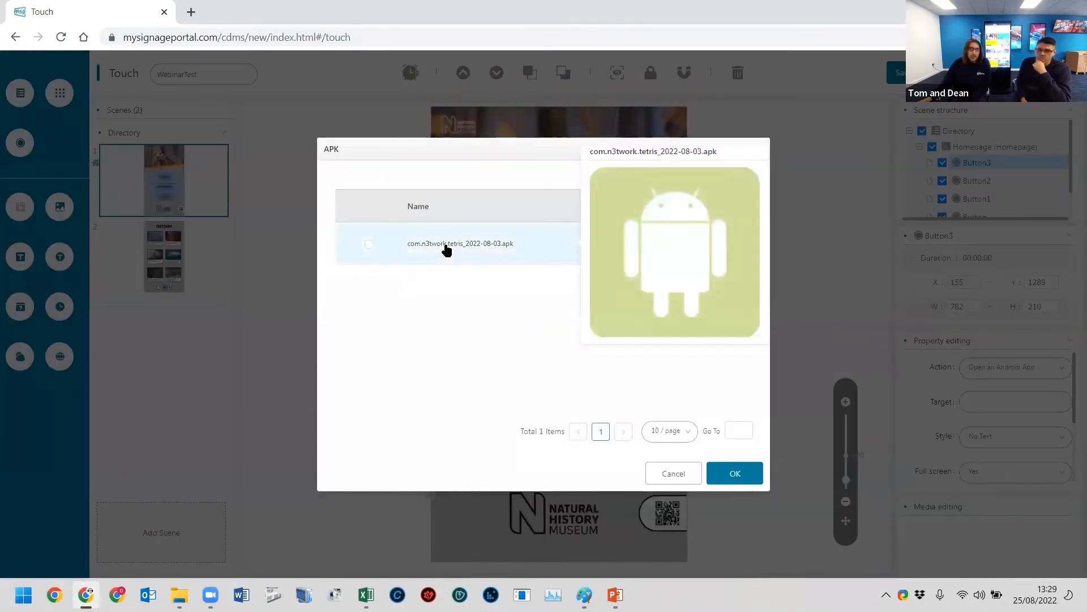
{"action": "left_click", "coordinate": [382, 242]}
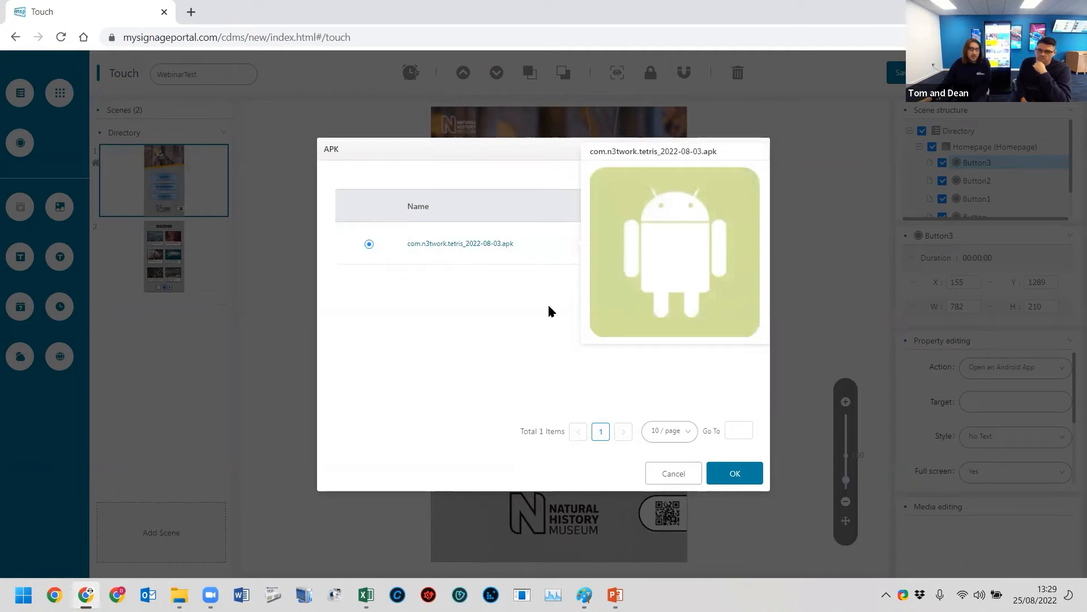
{"action": "left_click", "coordinate": [730, 473]}
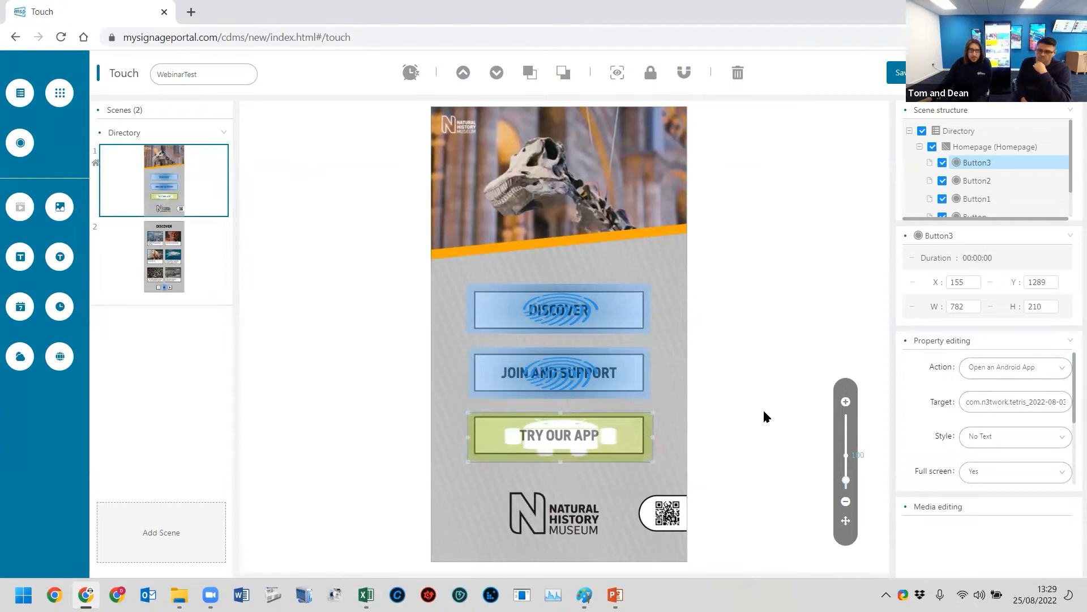
{"action": "scroll", "coordinate": [988, 435], "scroll_direction": "down", "scroll_amount": 2}
{"action": "scroll", "coordinate": [999, 396], "scroll_direction": "up", "scroll_amount": 2}
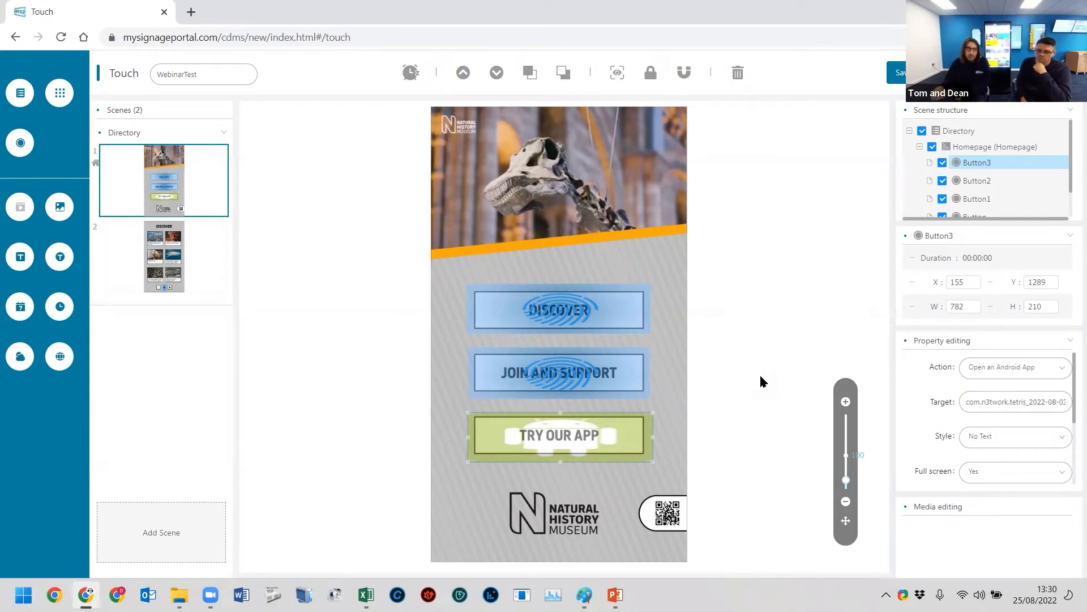
- Remove the TRY OUR APP button's image by confirming the picture selection with nothing selected
{"action": "scroll", "coordinate": [961, 413], "scroll_direction": "down", "scroll_amount": 2}
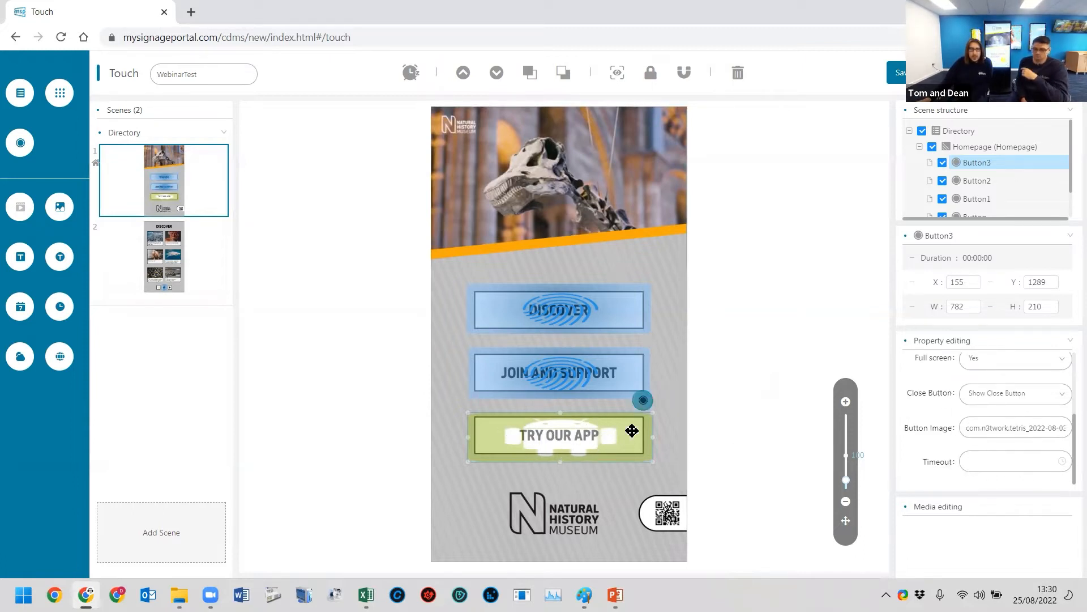
{"action": "left_click", "coordinate": [986, 430]}
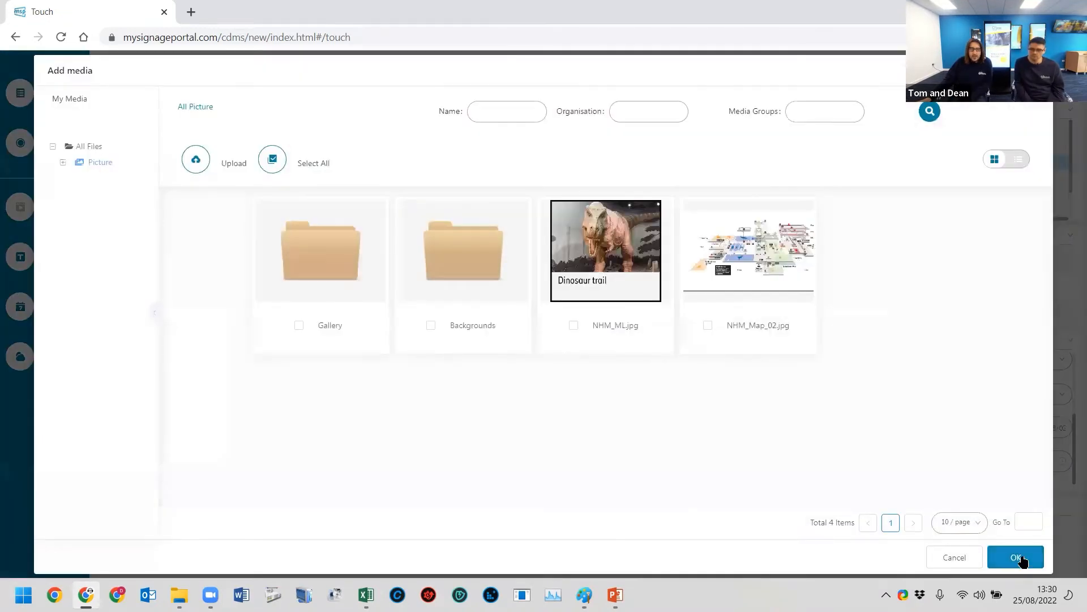
{"action": "left_click", "coordinate": [1019, 558]}
{"action": "scroll", "coordinate": [998, 441], "scroll_direction": "up", "scroll_amount": 3}
{"action": "scroll", "coordinate": [997, 440], "scroll_direction": "down", "scroll_amount": 3}
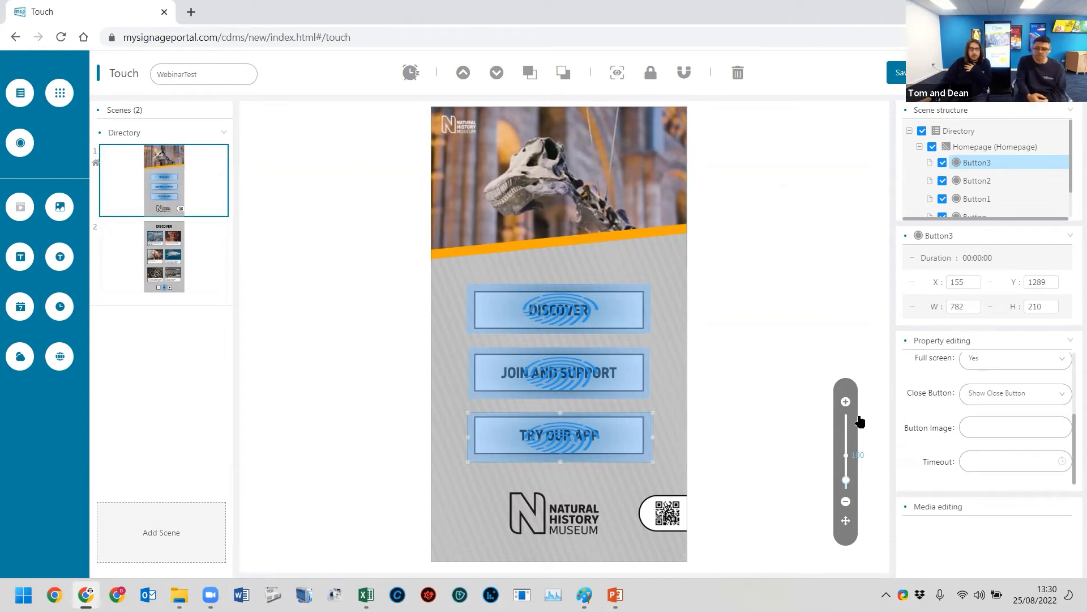
- Check the TRY OUR APP button's properties and its available target apps, and save the playlist
{"action": "left_click", "coordinate": [164, 256]}
{"action": "left_click", "coordinate": [165, 181]}
{"action": "left_click", "coordinate": [606, 435]}
{"action": "scroll", "coordinate": [1002, 465], "scroll_direction": "down", "scroll_amount": 2}
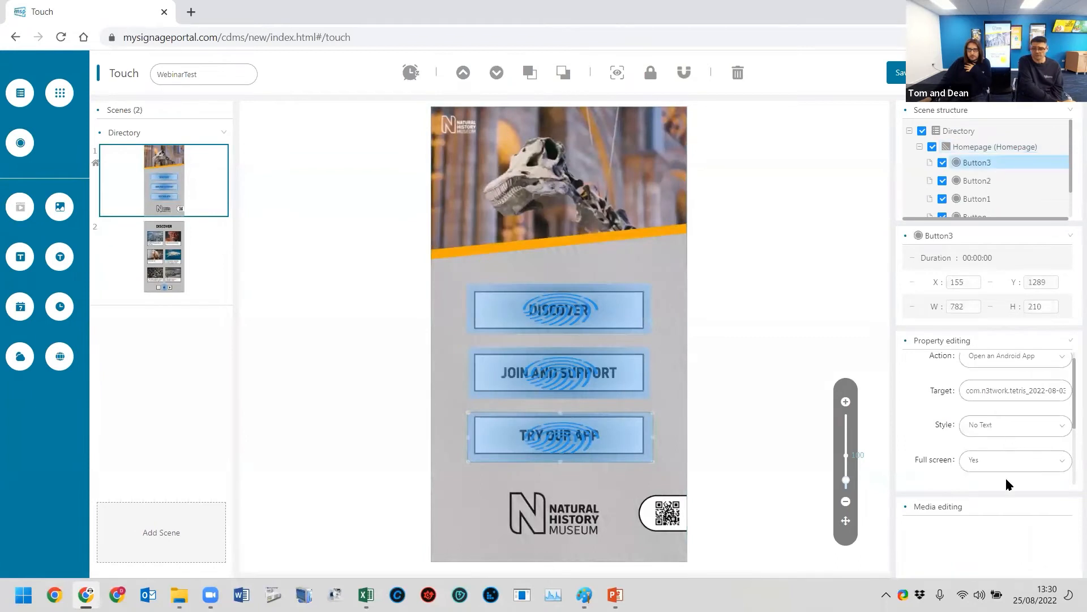
{"action": "scroll", "coordinate": [985, 459], "scroll_direction": "up", "scroll_amount": 2}
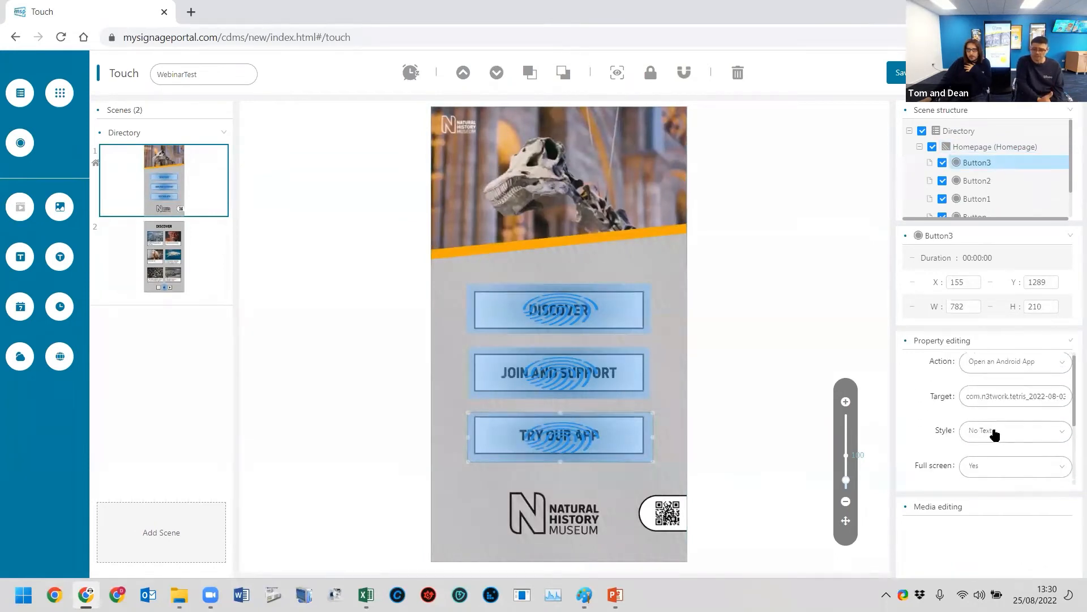
{"action": "left_click", "coordinate": [998, 406]}
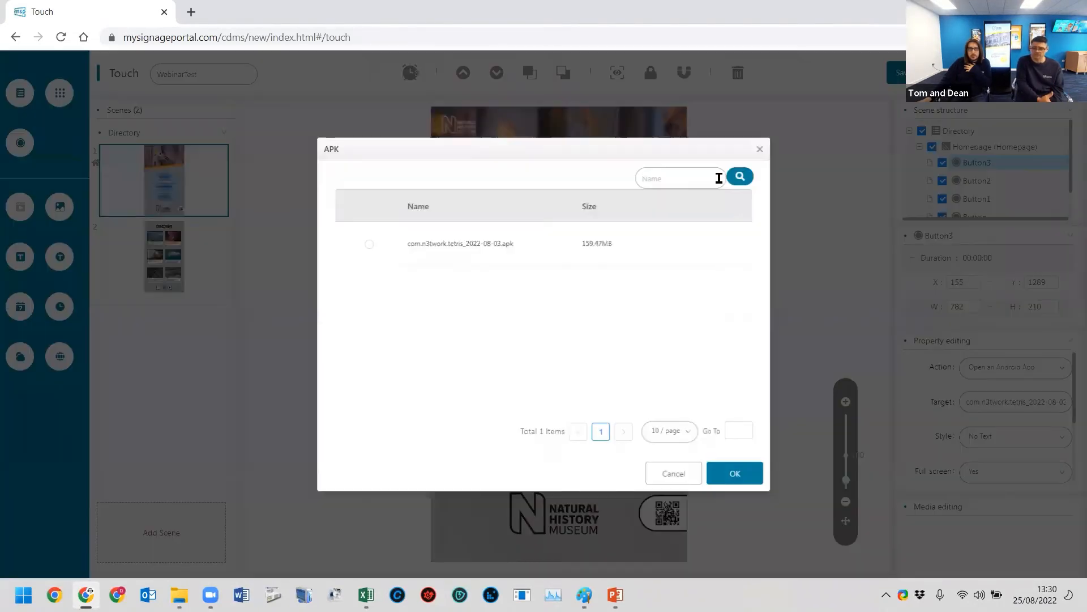
{"action": "left_click", "coordinate": [760, 149]}
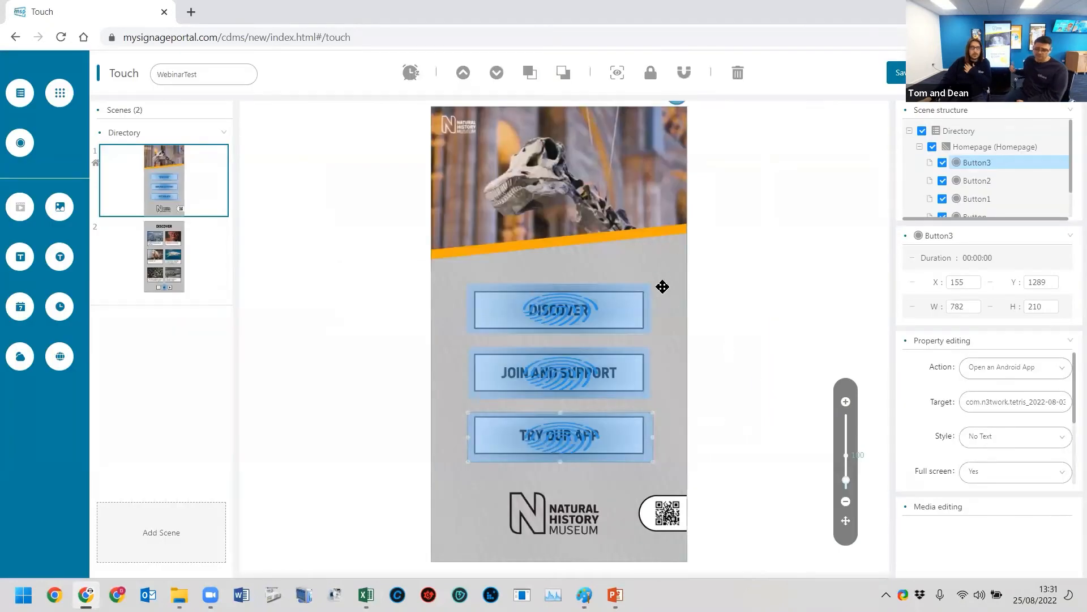
{"action": "left_click", "coordinate": [895, 77]}
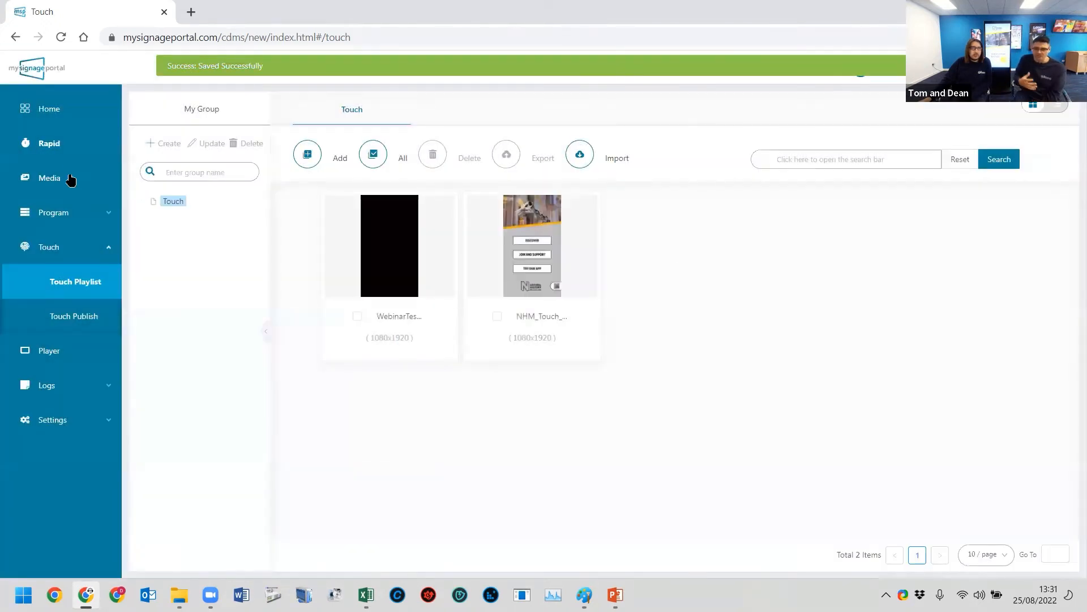
- Look up the APK files in the media library and check the options available for the uploaded app file
{"action": "left_click", "coordinate": [71, 179]}
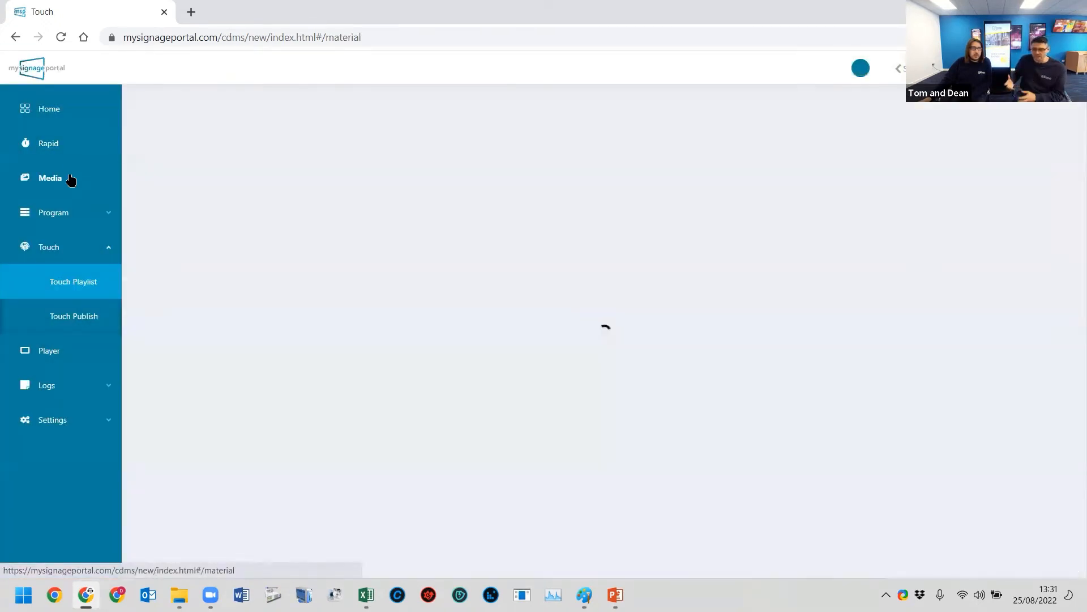
{"action": "left_click", "coordinate": [190, 313]}
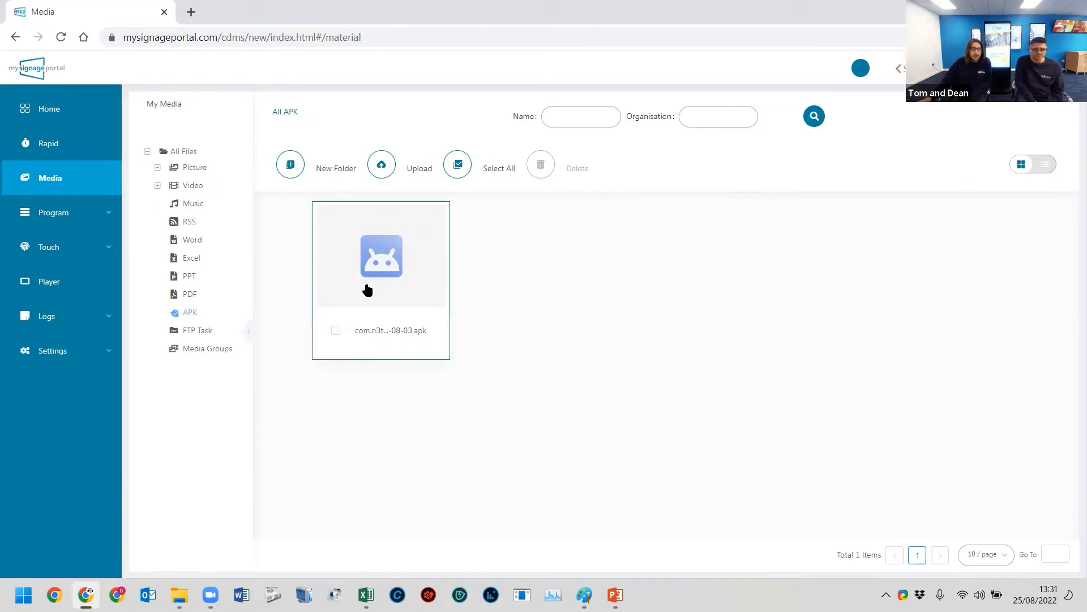
{"action": "left_click", "coordinate": [362, 338]}
{"action": "left_click", "coordinate": [355, 348]}
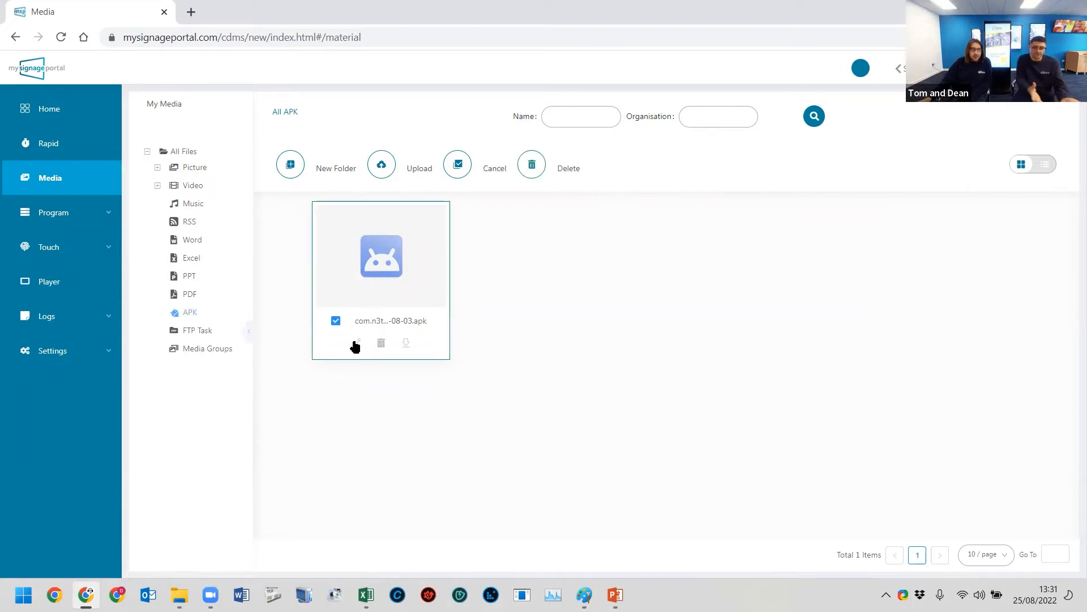
{"action": "left_click_drag", "start_coordinate": [358, 343], "coordinate": [353, 399]}
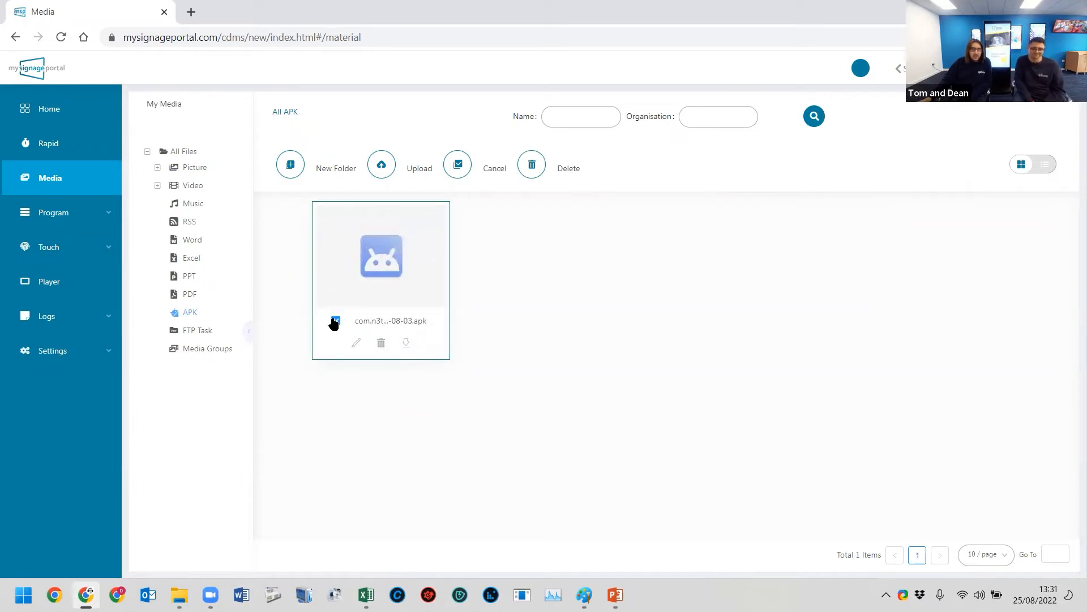
{"action": "left_click", "coordinate": [335, 320]}
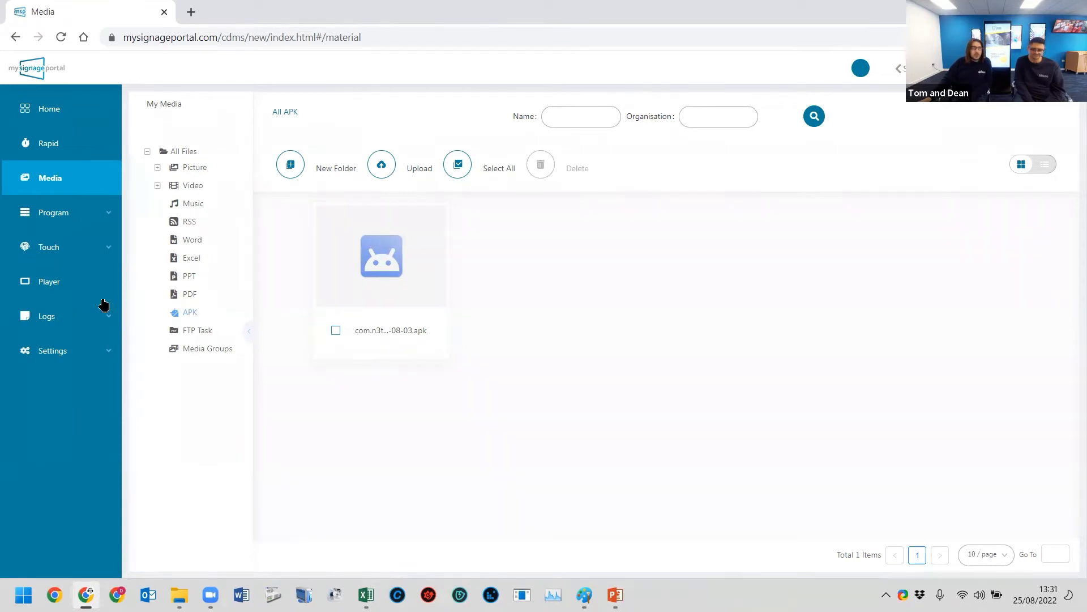
- Reopen the WebinarTest touch playlist for editing and look through its Homepage and Discover scenes
{"action": "left_click", "coordinate": [62, 247]}
{"action": "left_click", "coordinate": [66, 286]}
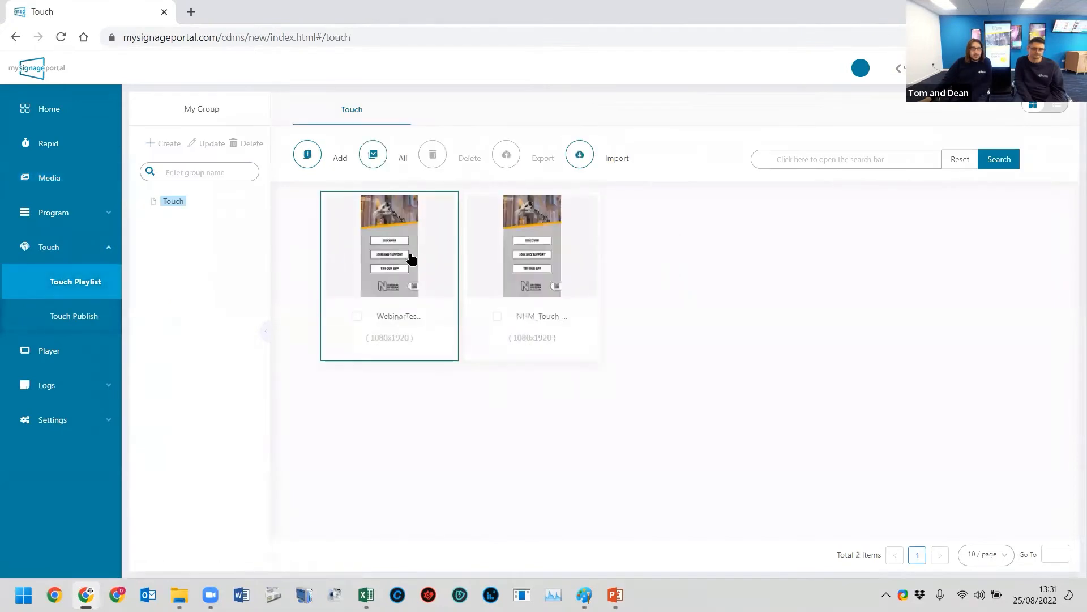
{"action": "double_click", "coordinate": [399, 250]}
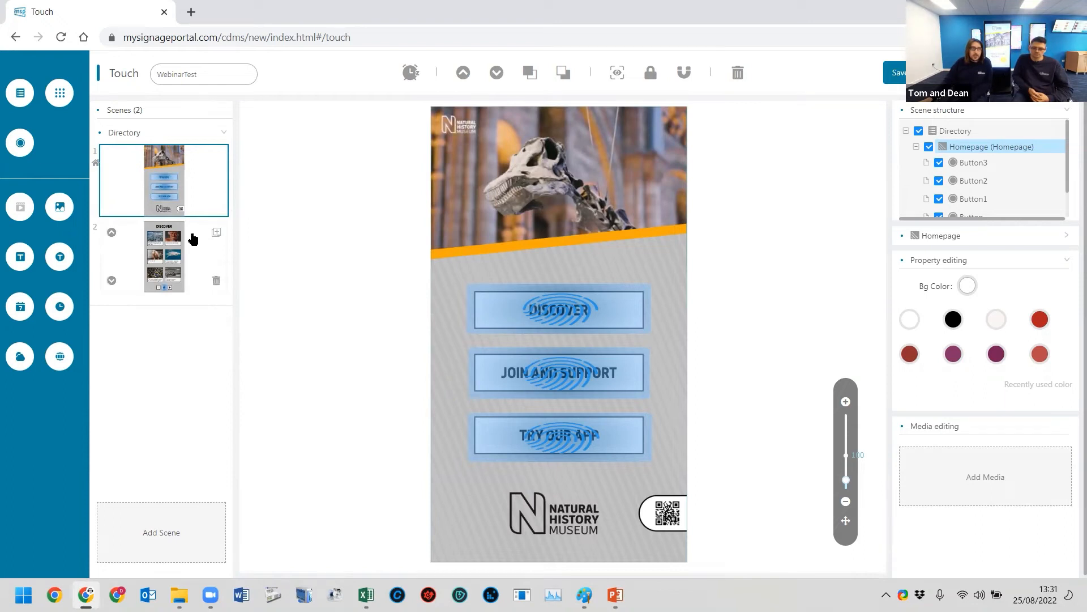
{"action": "left_click", "coordinate": [190, 241]}
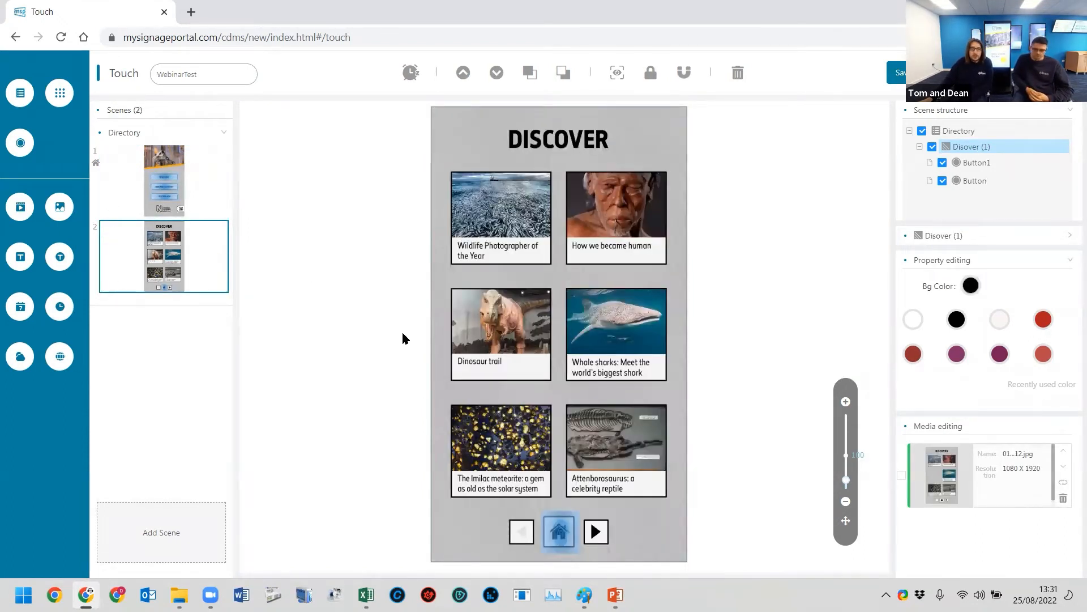
{"action": "left_click", "coordinate": [167, 182]}
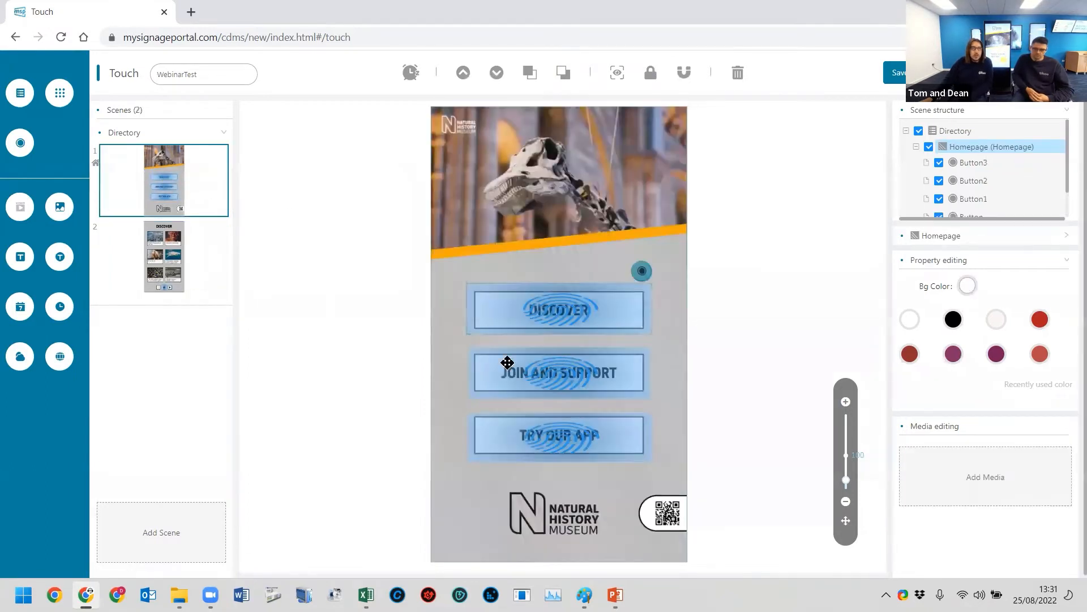
{"action": "left_click", "coordinate": [173, 255]}
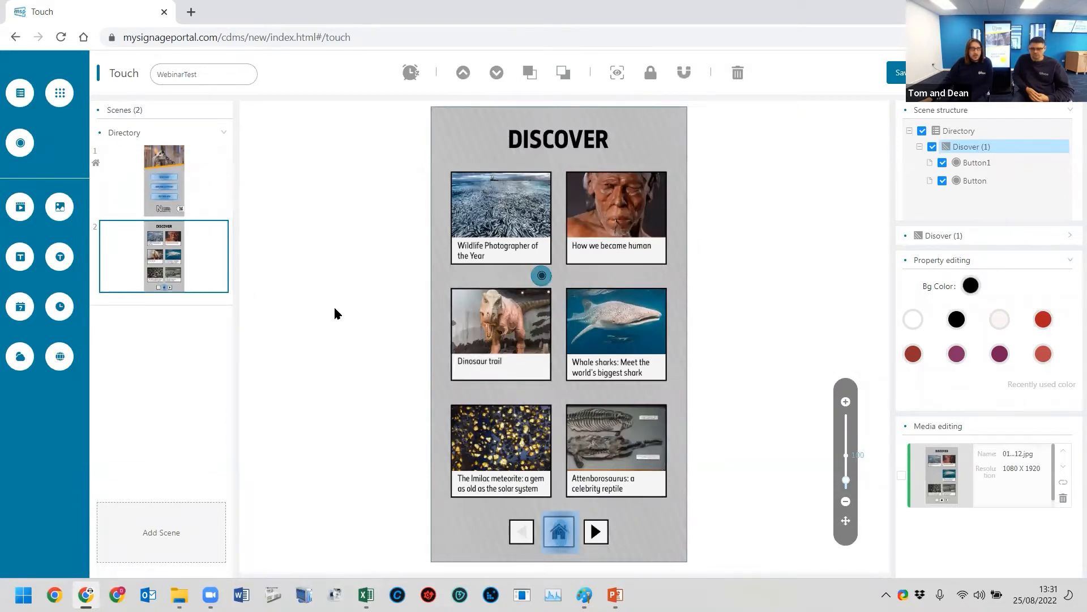
- Add a new scene with NHM_Dinosaurs.jpg from the Backgrounds folder as its background picture
{"action": "left_click", "coordinate": [165, 536]}
{"action": "left_click", "coordinate": [637, 297]}
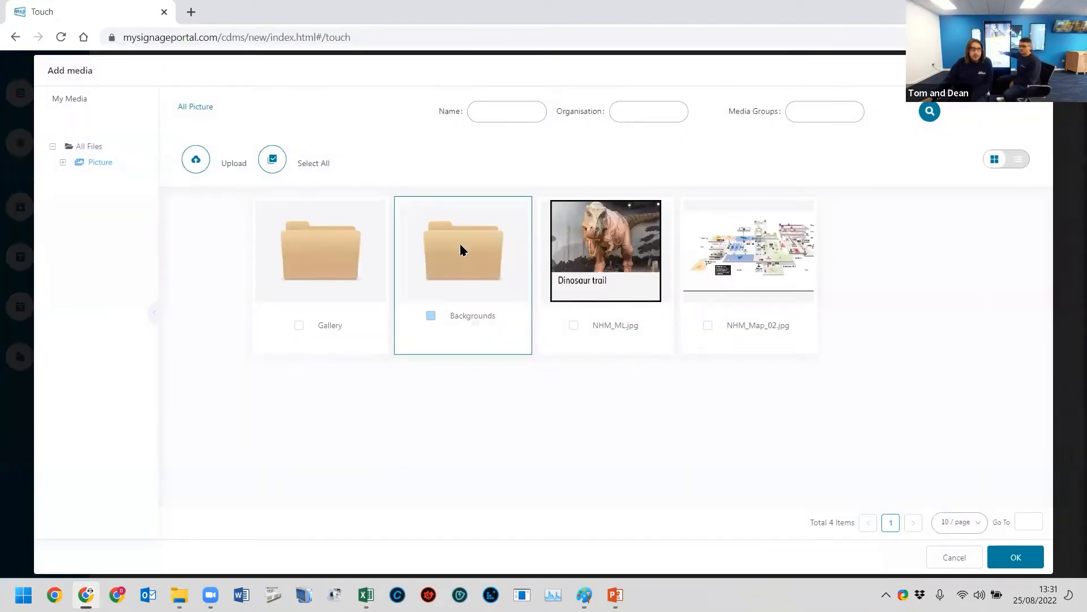
{"action": "double_click", "coordinate": [460, 244]}
{"action": "left_click", "coordinate": [731, 283]}
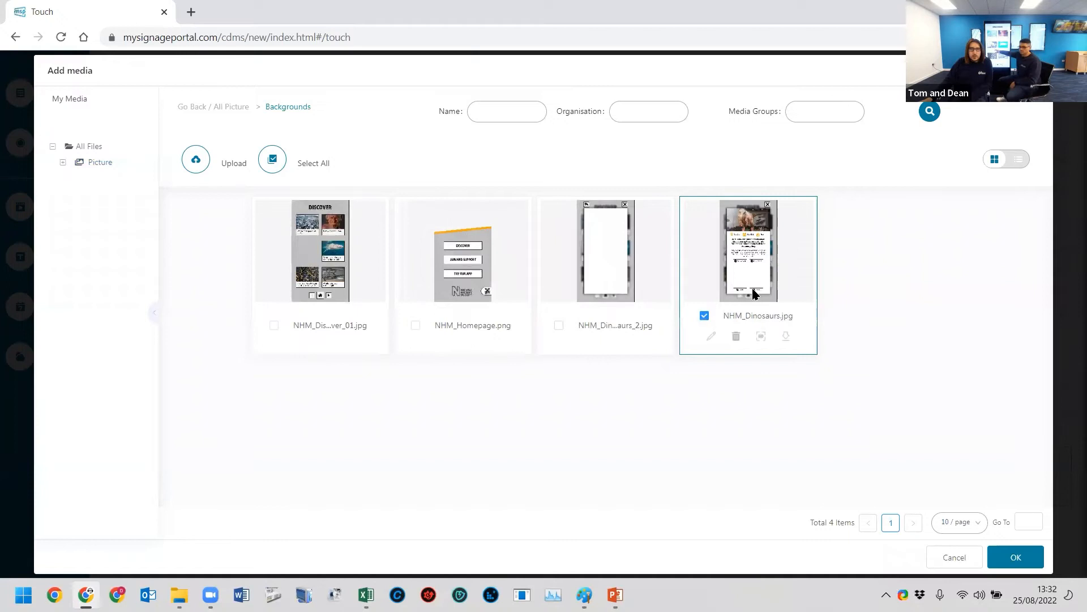
{"action": "left_click", "coordinate": [1026, 561]}
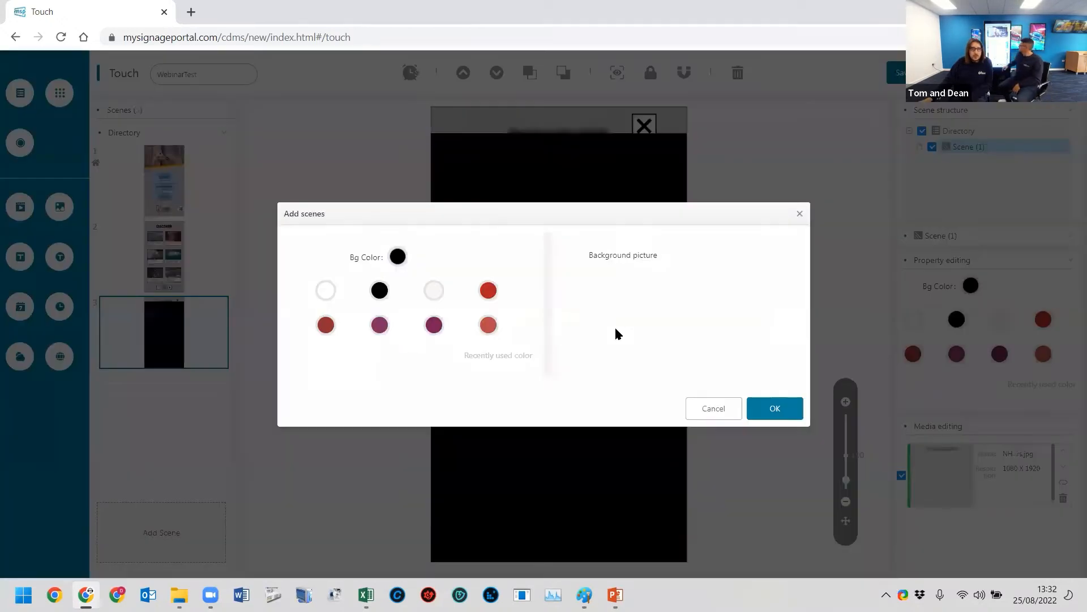
{"action": "left_click", "coordinate": [773, 407]}
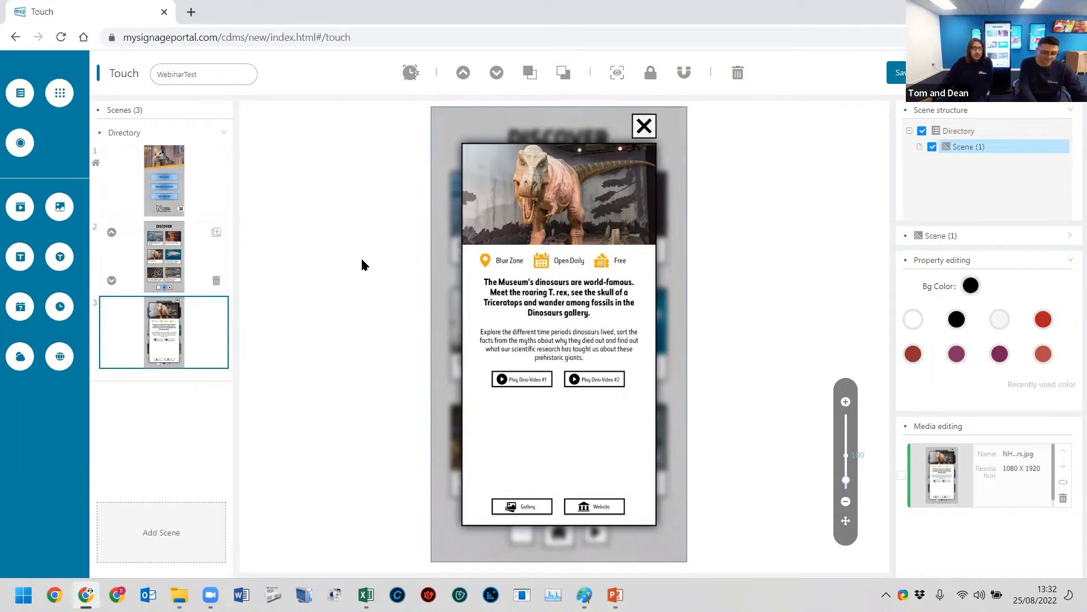
- Rename the newly added dinosaur scene's zone as Dinosaur
{"action": "left_click", "coordinate": [172, 243]}
{"action": "right_click", "coordinate": [974, 149]}
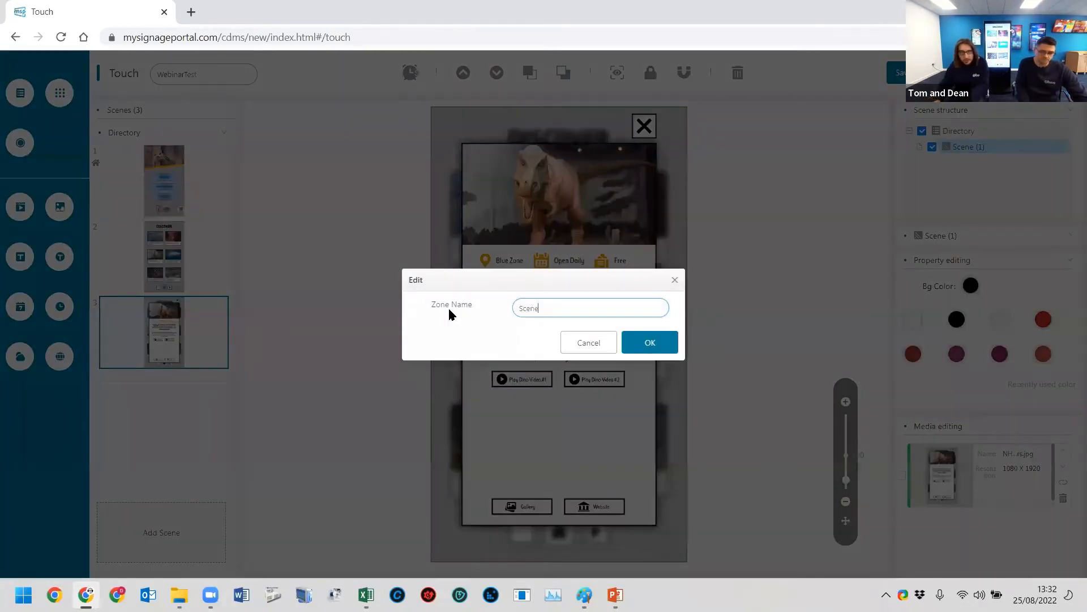
{"action": "type", "text": "Dinosaur"}
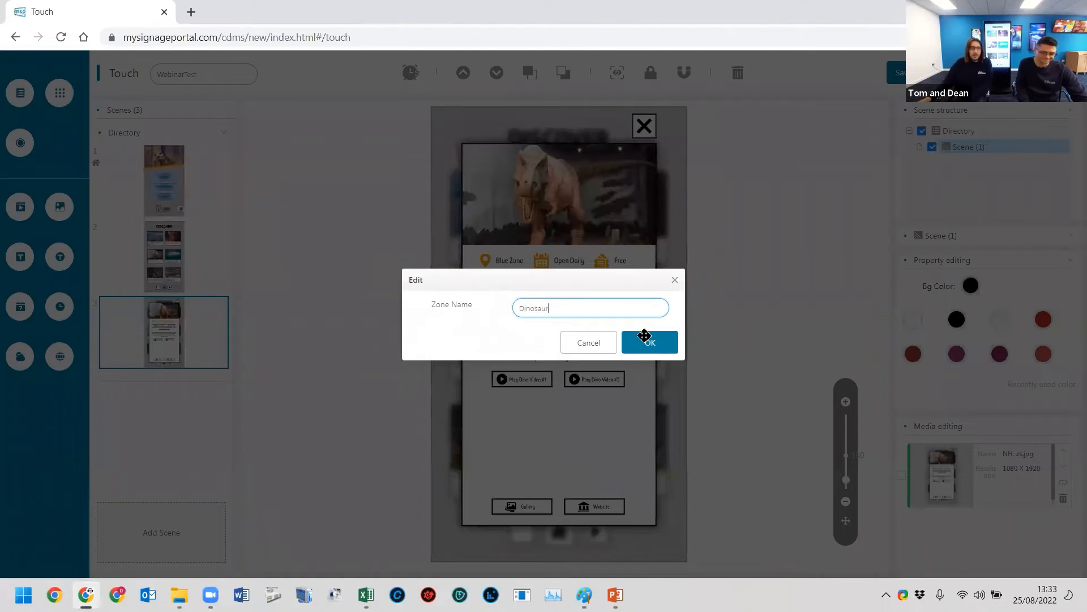
{"action": "left_click", "coordinate": [650, 342]}
- Make the Dinosaur trail button in the Discover scene jump to the Dinosaur scene
{"action": "left_click", "coordinate": [156, 265]}
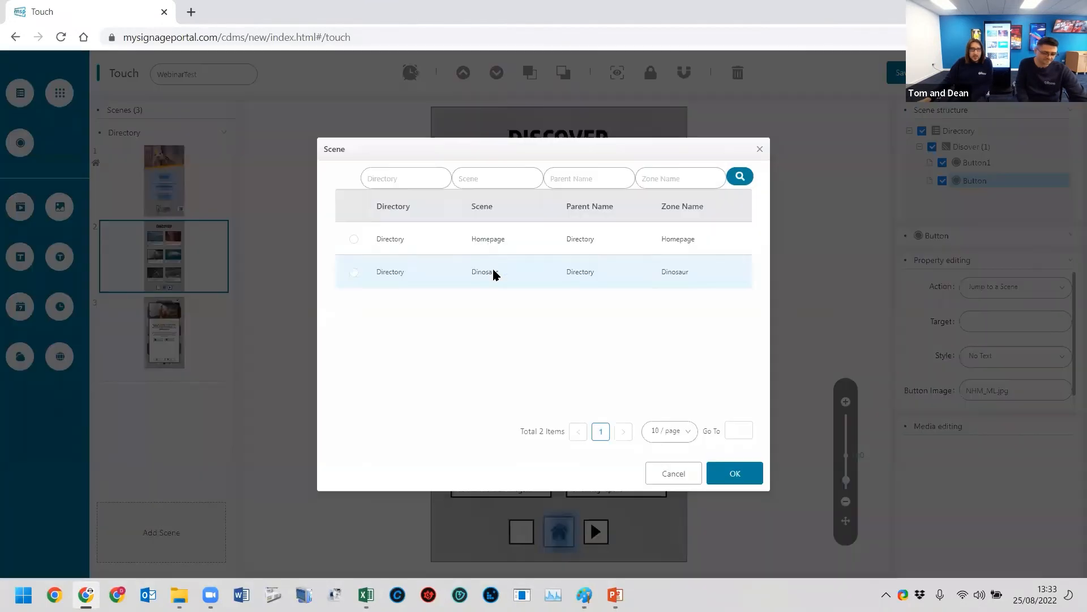
{"action": "left_click", "coordinate": [494, 271]}
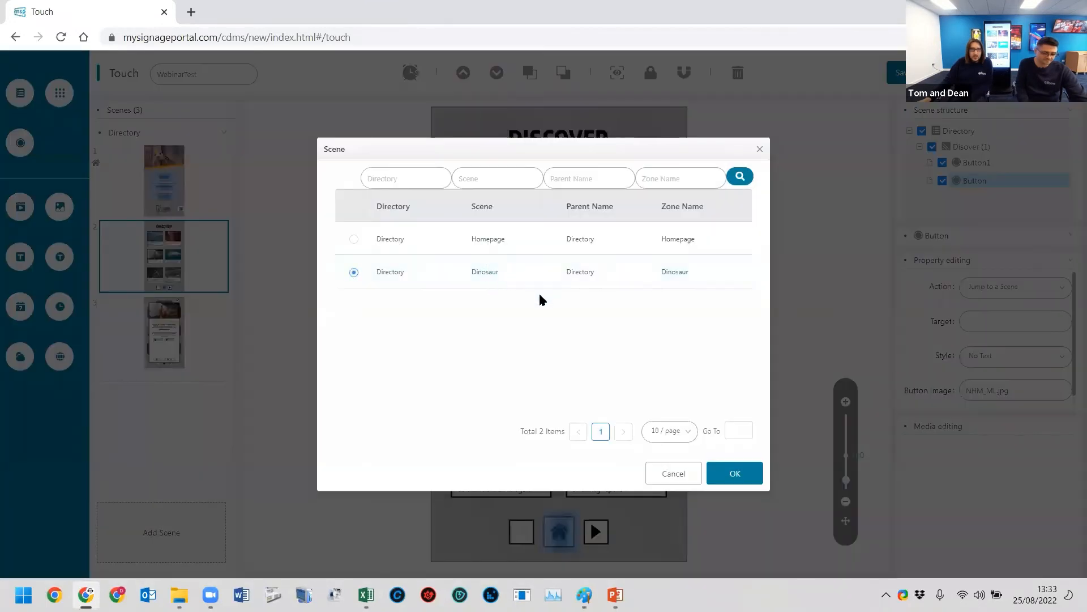
{"action": "left_click", "coordinate": [732, 474]}
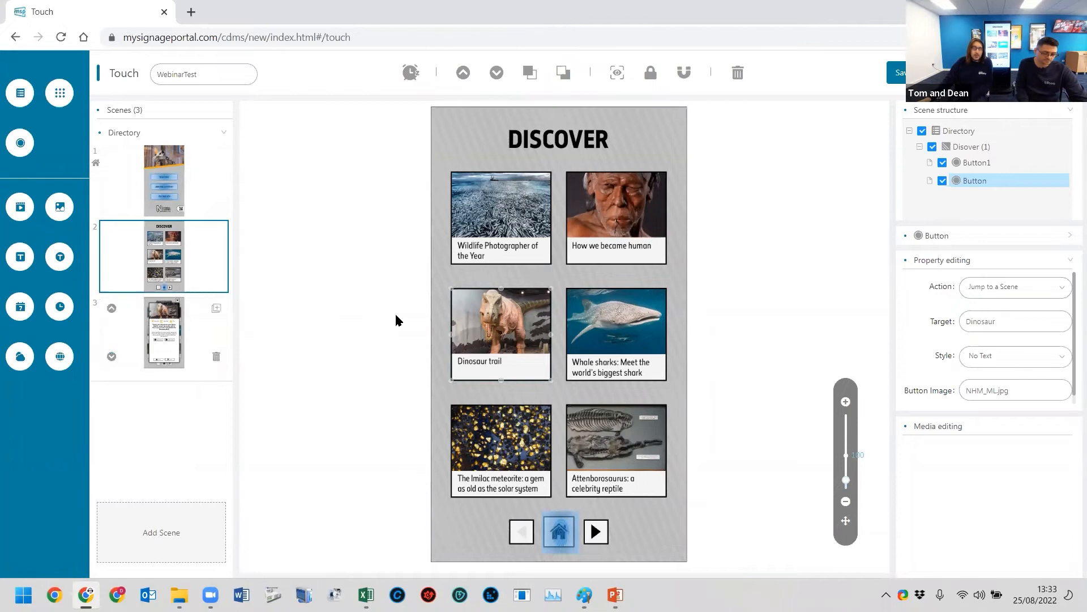
- Add button zones to the Dinosaur scene covering the blurred strips left of and above the pop-up panel
{"action": "left_click", "coordinate": [164, 332]}
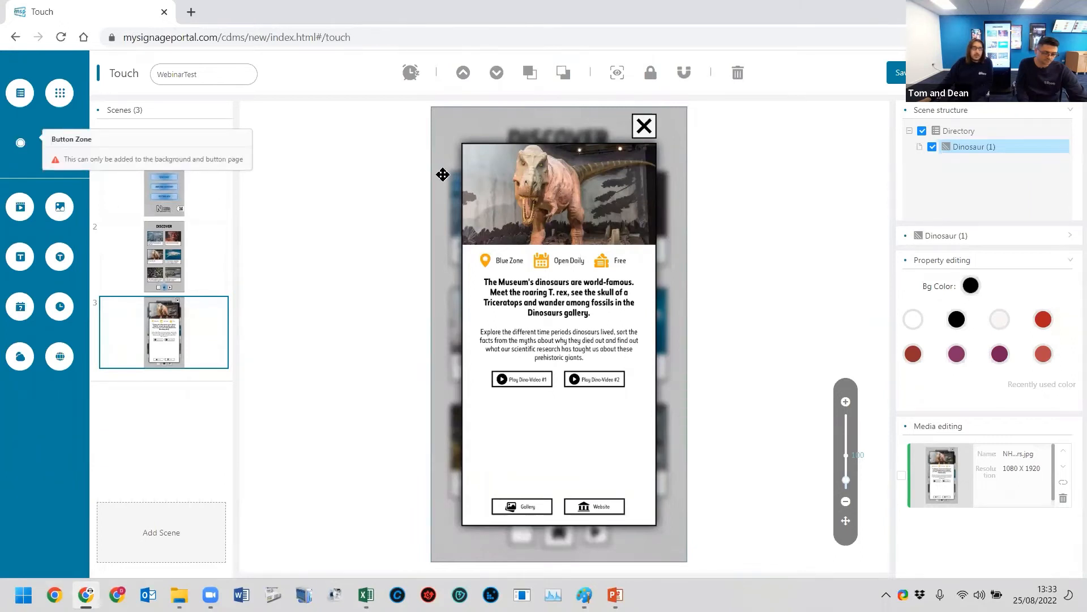
{"action": "left_click_drag", "start_coordinate": [435, 489], "coordinate": [457, 573]}
{"action": "left_click", "coordinate": [22, 152]}
{"action": "left_click_drag", "start_coordinate": [681, 156], "coordinate": [725, 139]}
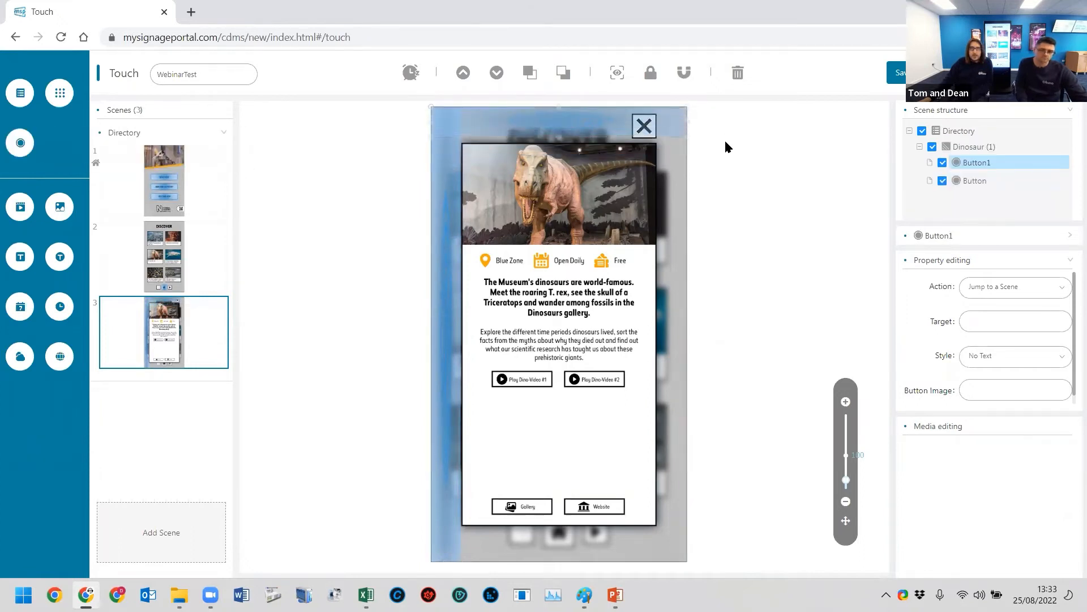
- Add two more button zones covering the blurred strips right of and below the Dinosaur scene's pop-up panel
{"action": "left_click", "coordinate": [23, 148]}
{"action": "left_click_drag", "start_coordinate": [481, 148], "coordinate": [727, 154]}
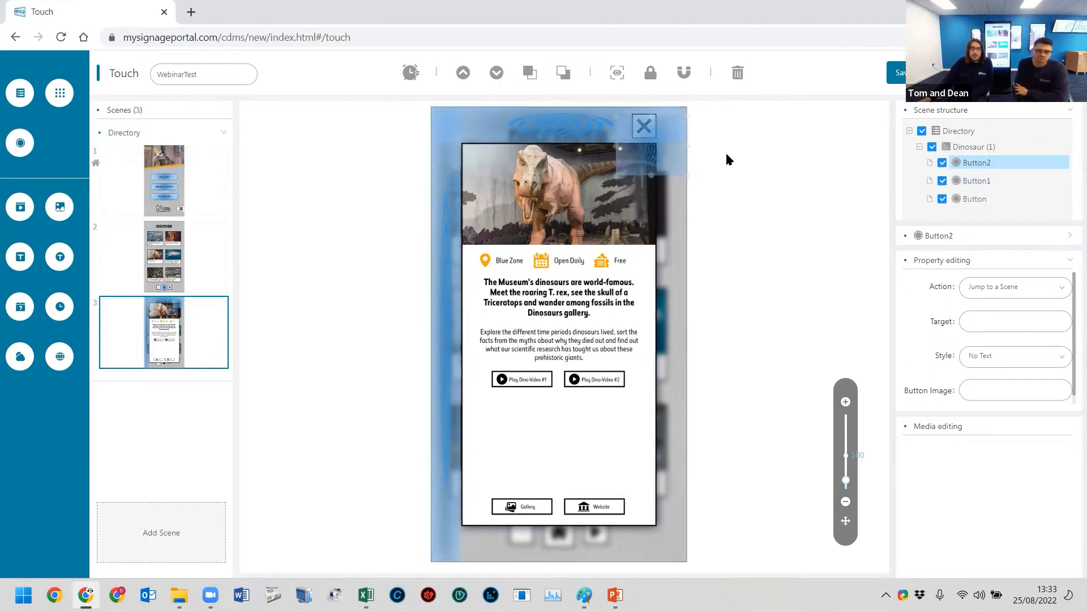
{"action": "left_click_drag", "start_coordinate": [615, 172], "coordinate": [658, 562]}
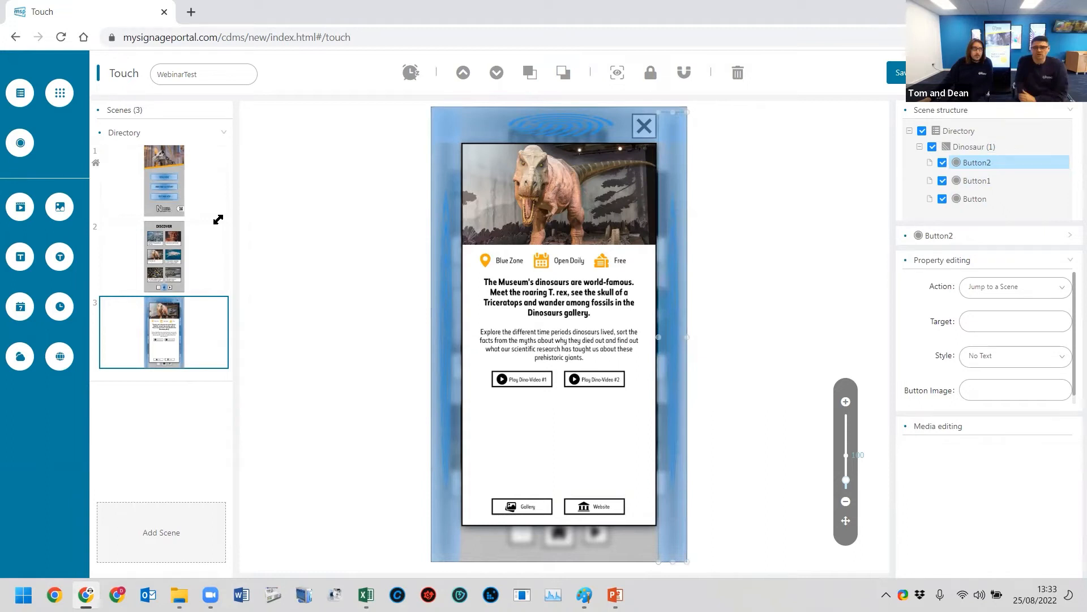
{"action": "left_click", "coordinate": [20, 143]}
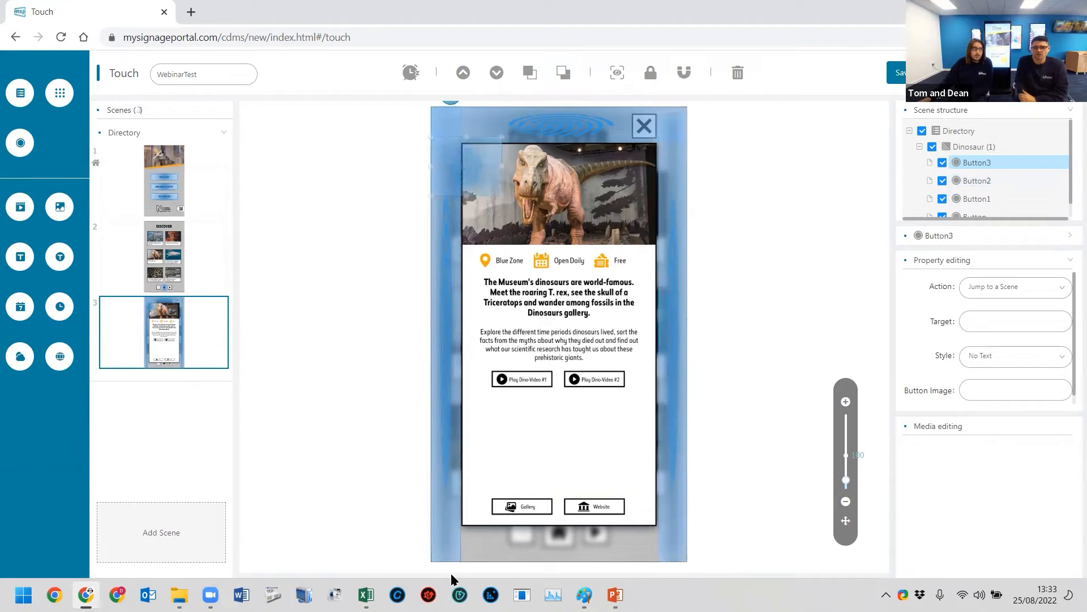
{"action": "left_click_drag", "start_coordinate": [446, 170], "coordinate": [452, 574]}
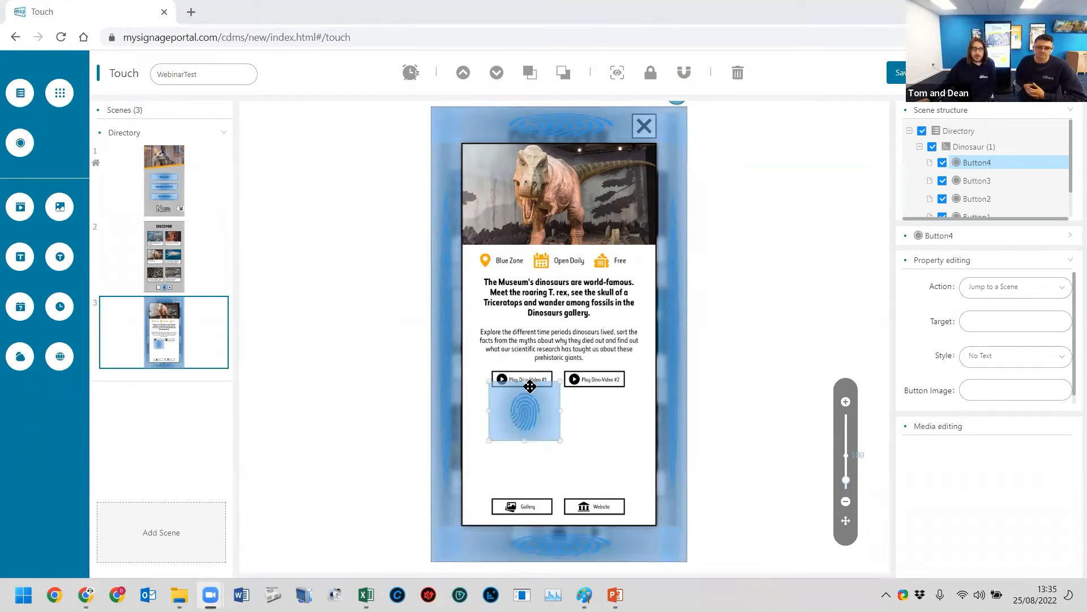
- Place a button zone over each of the Play Dino Video #1 and Play Dino Video #2 graphics
{"action": "left_click", "coordinate": [529, 385]}
{"action": "left_click_drag", "start_coordinate": [515, 411], "coordinate": [501, 330]}
{"action": "left_click_drag", "start_coordinate": [546, 358], "coordinate": [527, 386]}
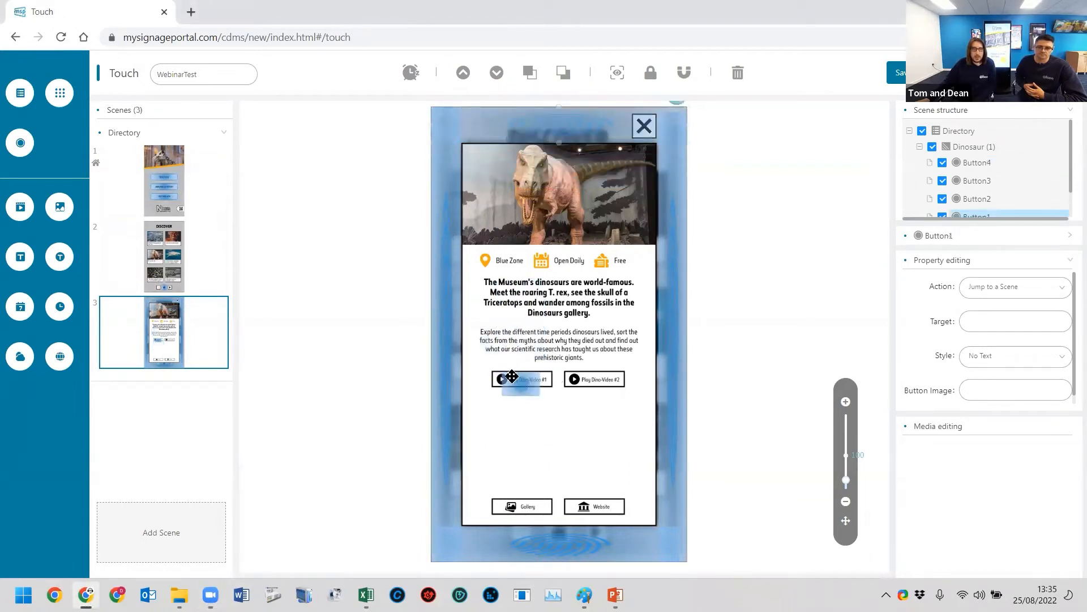
{"action": "left_click_drag", "start_coordinate": [507, 376], "coordinate": [554, 391]}
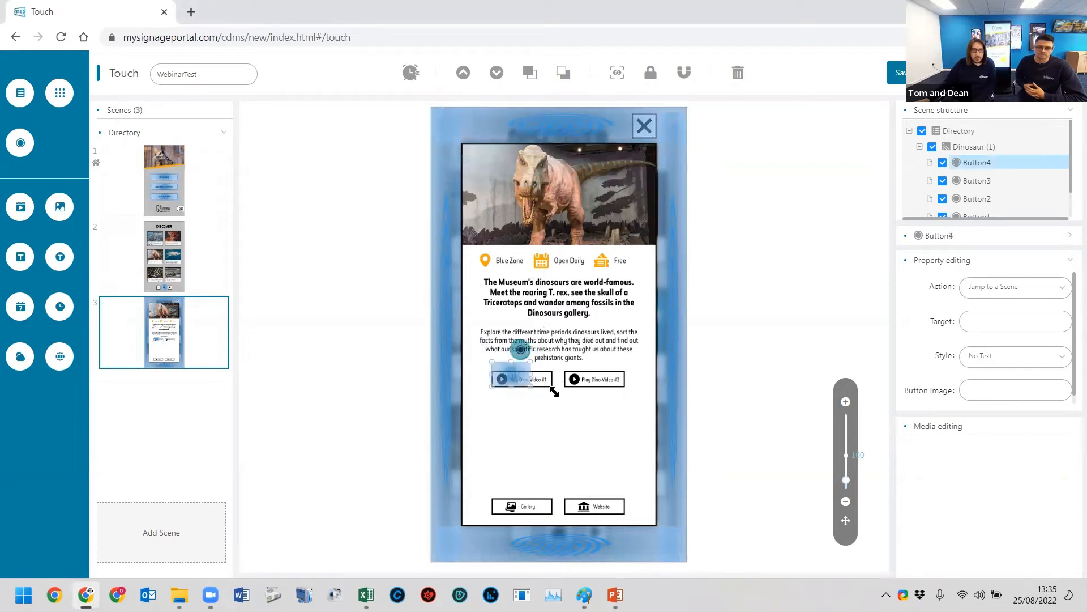
{"action": "left_click_drag", "start_coordinate": [492, 377], "coordinate": [486, 379]}
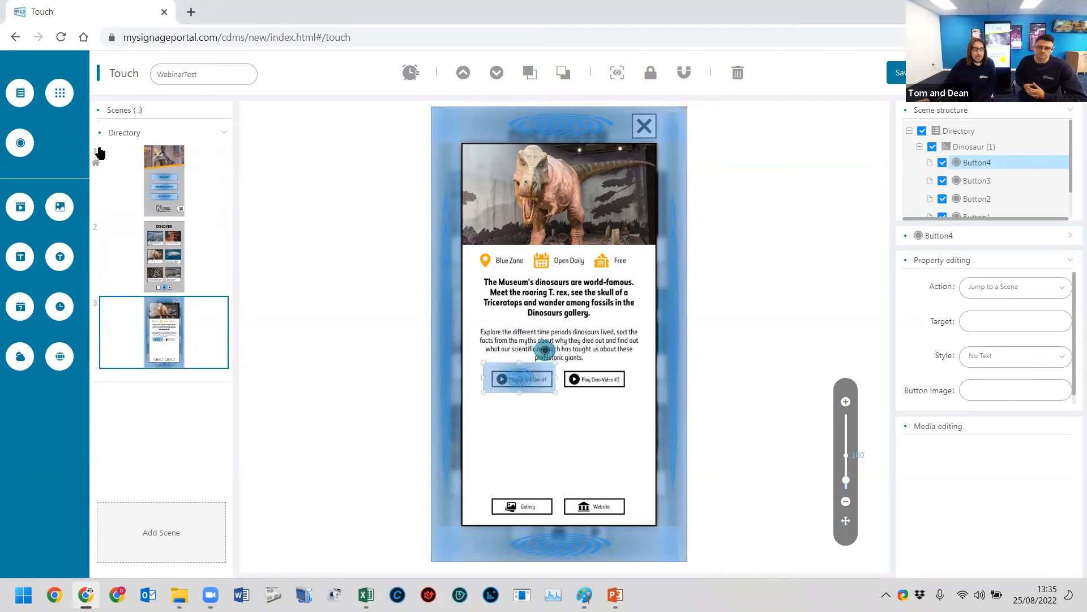
{"action": "left_click_drag", "start_coordinate": [20, 142], "coordinate": [618, 398]}
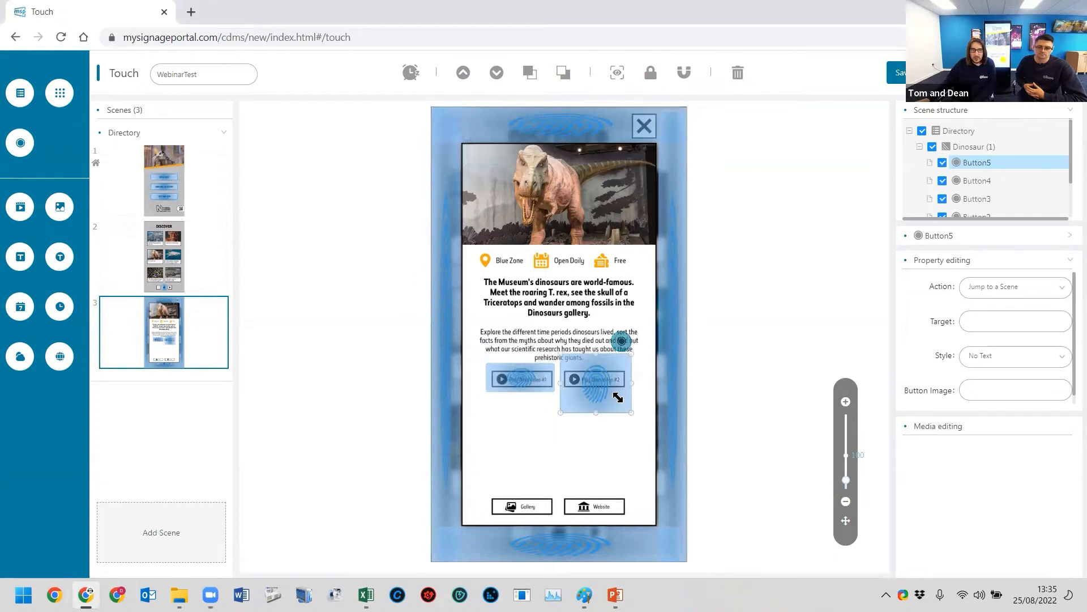
{"action": "left_click_drag", "start_coordinate": [618, 397], "coordinate": [621, 390]}
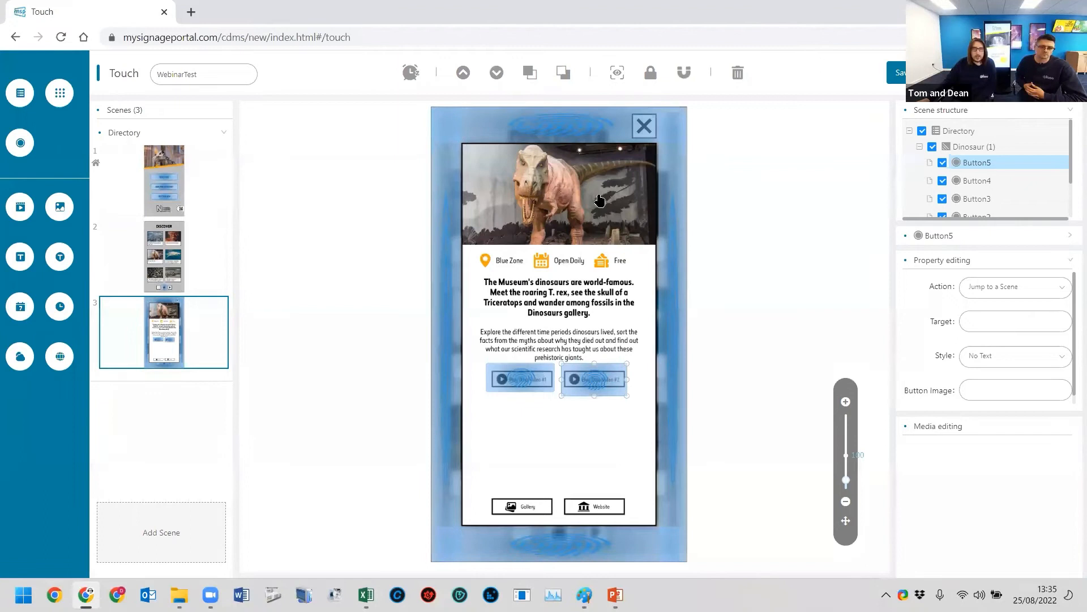
- Add a video zone with NHM_Map_02.jpg, fit it between the video buttons and the Gallery/Website row, and trim the Play Dino Video #2 button zone
{"action": "left_click", "coordinate": [60, 208]}
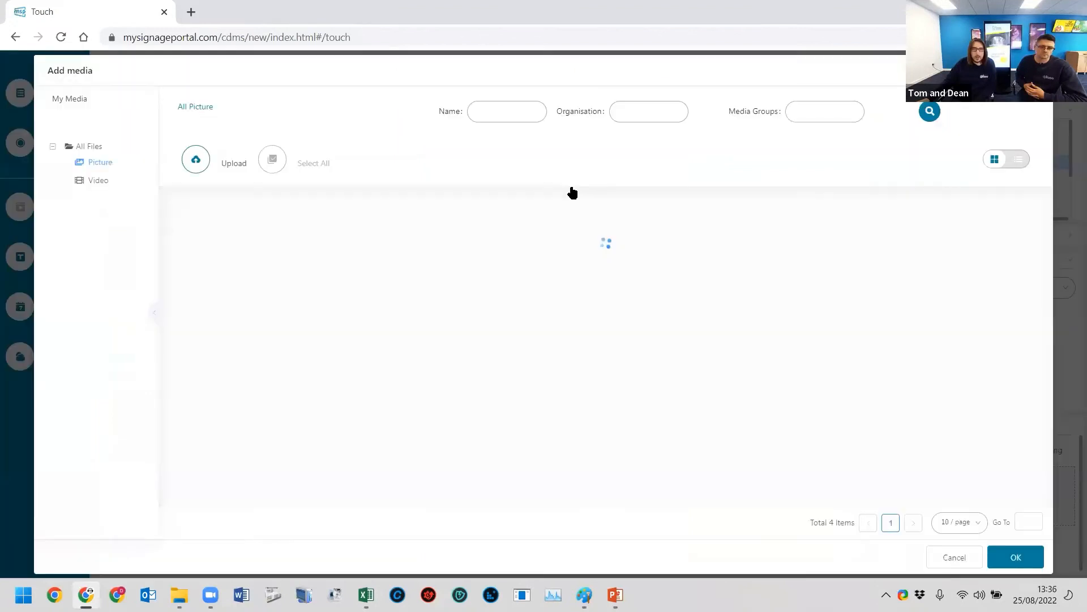
{"action": "left_click", "coordinate": [1016, 560]}
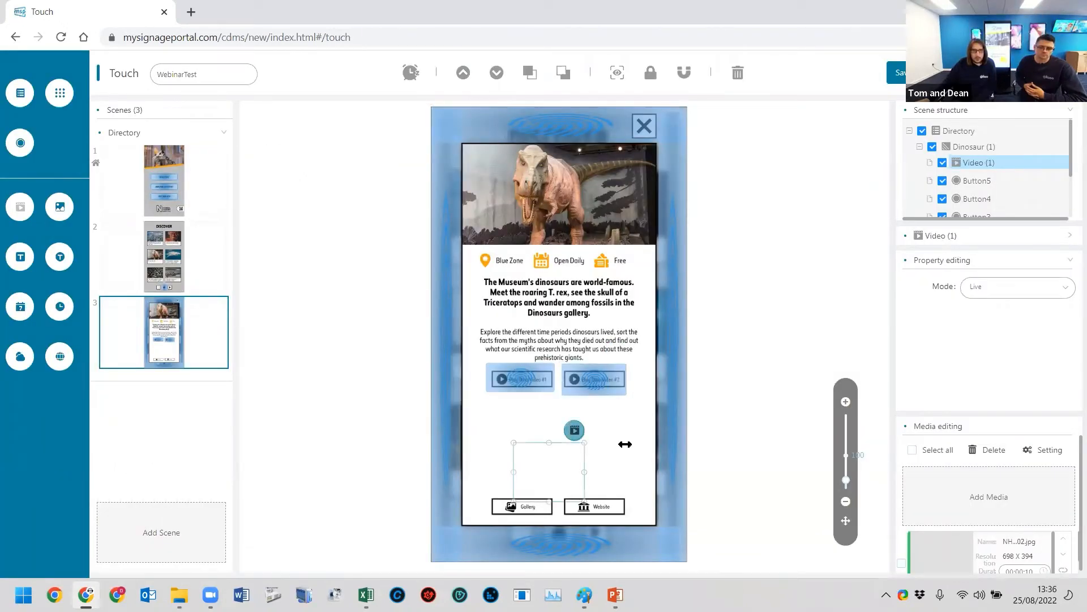
{"action": "left_click_drag", "start_coordinate": [626, 444], "coordinate": [628, 444]}
{"action": "left_click_drag", "start_coordinate": [554, 397], "coordinate": [557, 405]}
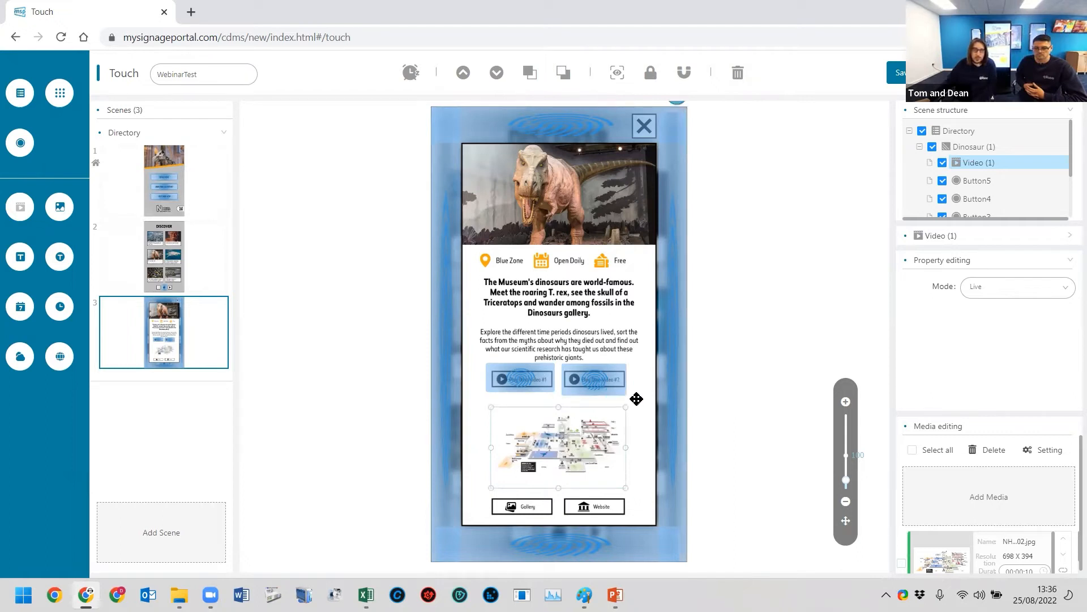
{"action": "left_click", "coordinate": [590, 379]}
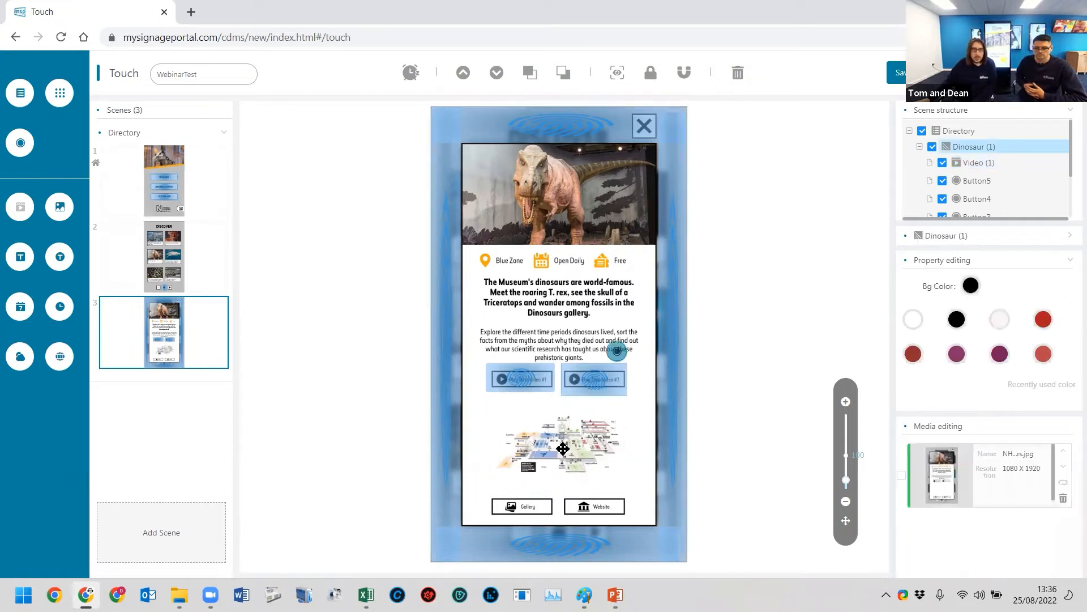
{"action": "left_click", "coordinate": [591, 393]}
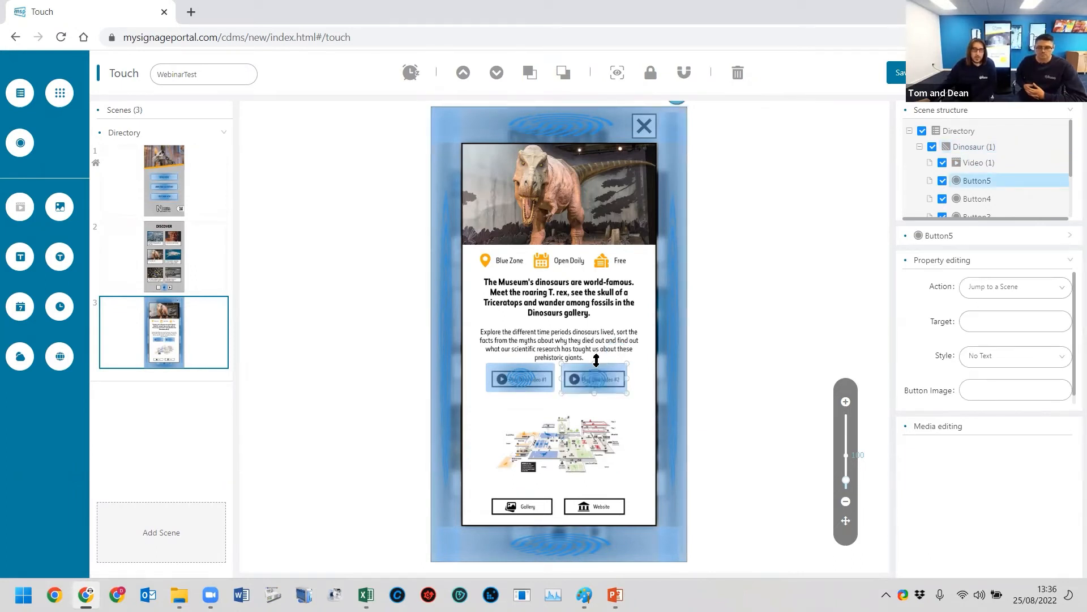
- Set the Play Dino Video #1 button's action to Play Content in a Zone, targeting the Dinosaur scene's Video zone
{"action": "left_click", "coordinate": [502, 378]}
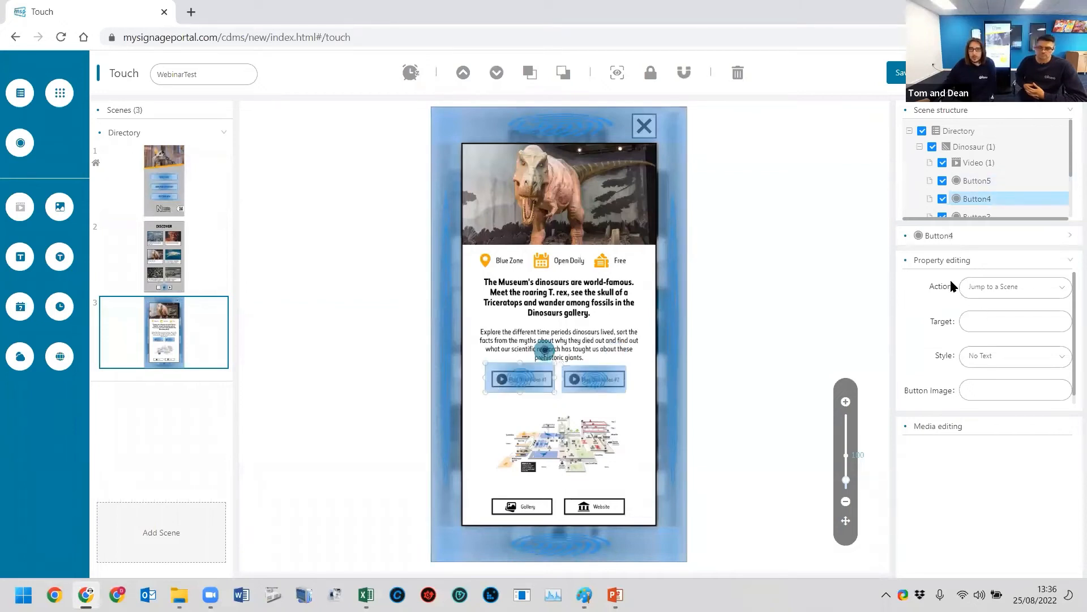
{"action": "left_click", "coordinate": [1001, 288]}
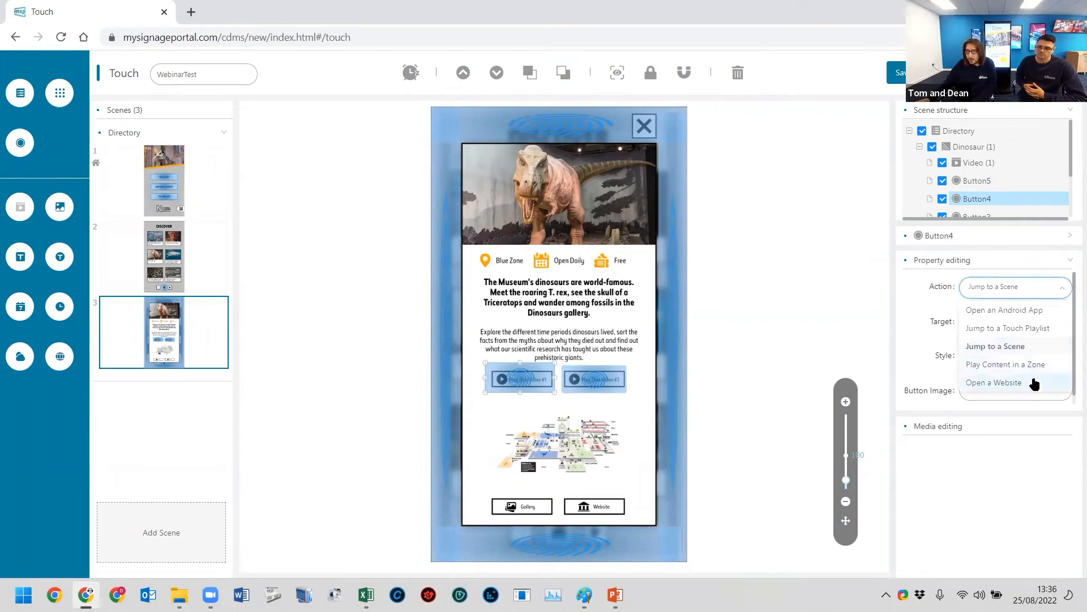
{"action": "left_click", "coordinate": [1034, 366]}
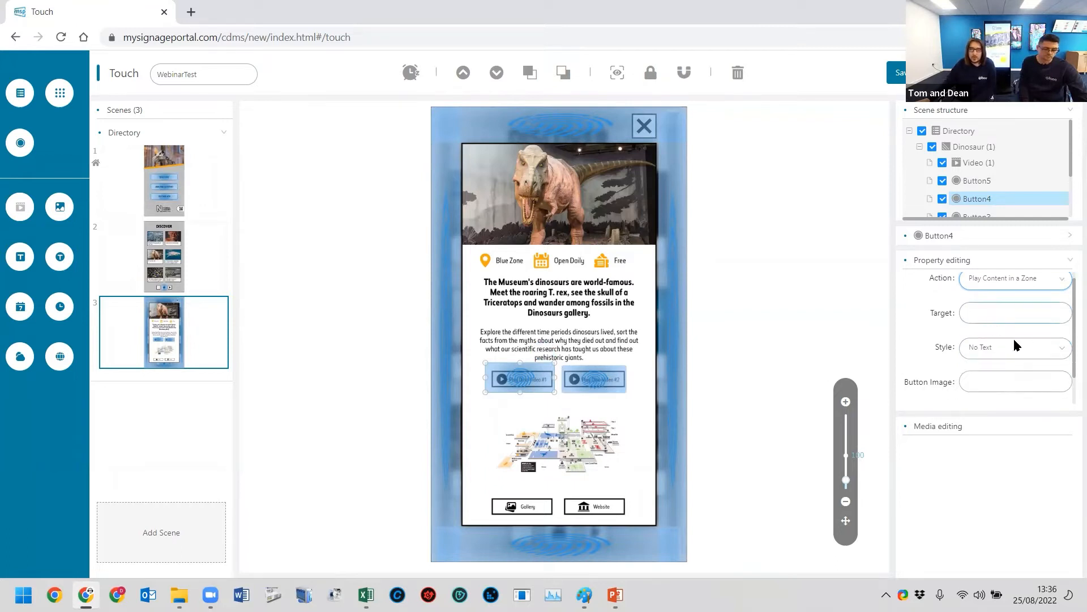
{"action": "left_click", "coordinate": [985, 323]}
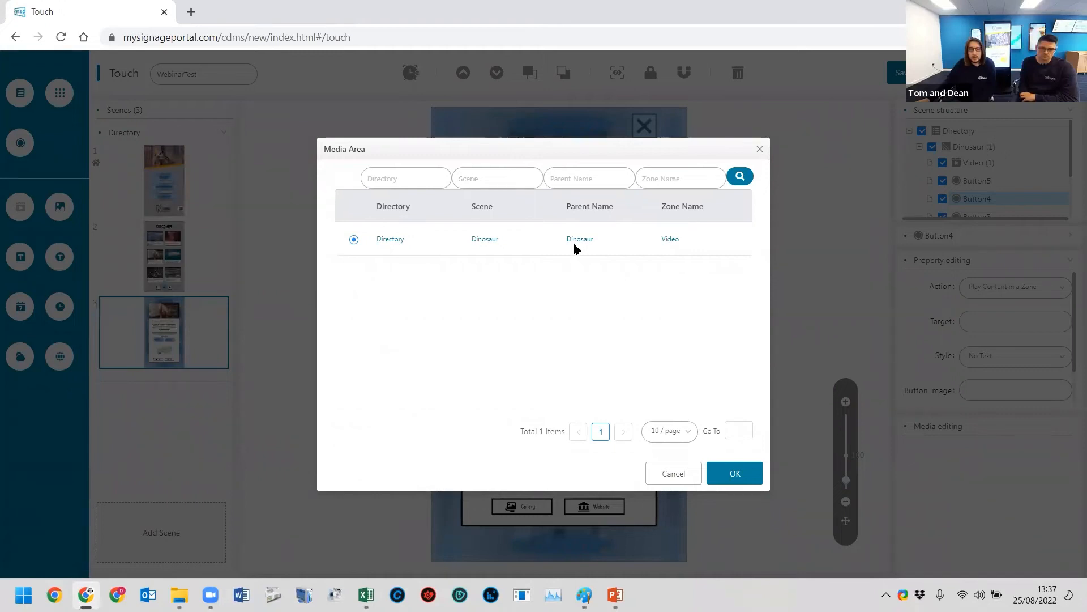
{"action": "left_click", "coordinate": [735, 473]}
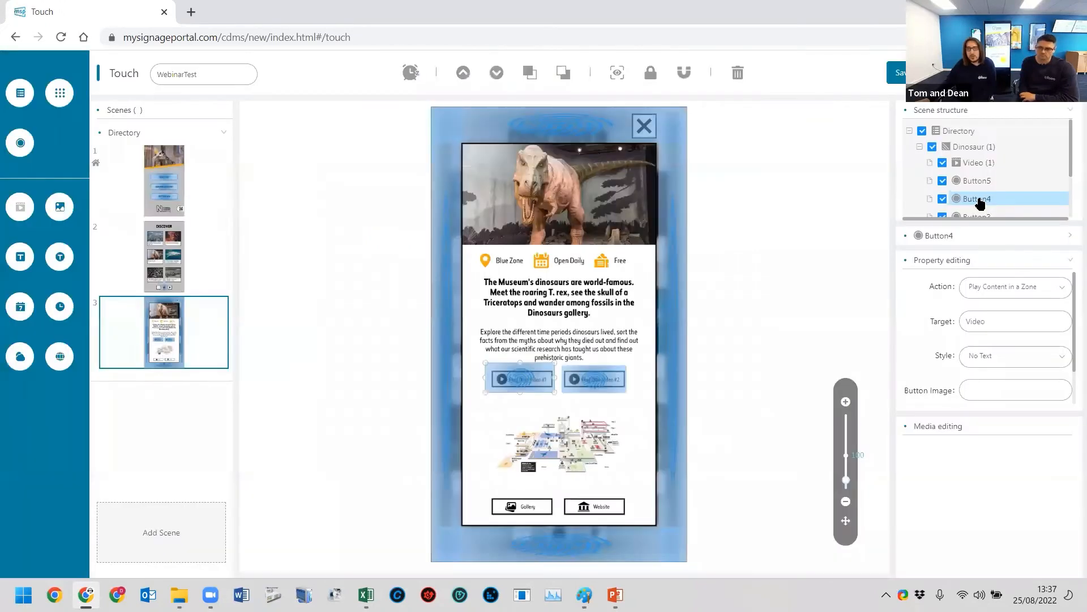
- Shrink the Play Dino Video #1 button zone to fit its graphic more closely
{"action": "right_click", "coordinate": [980, 203]}
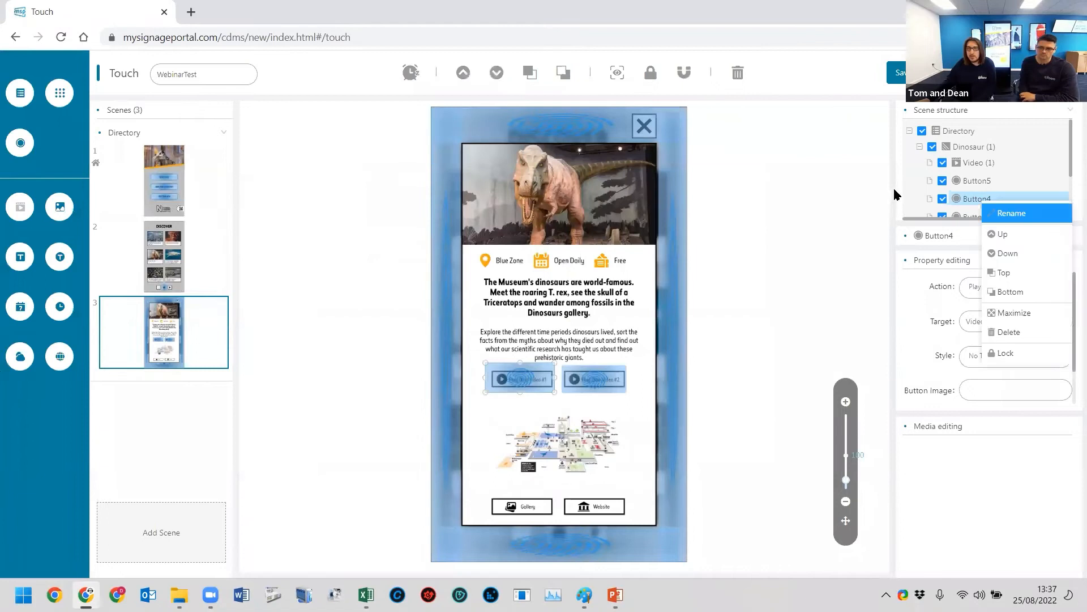
{"action": "left_click", "coordinate": [997, 198]}
{"action": "left_click", "coordinate": [531, 381]}
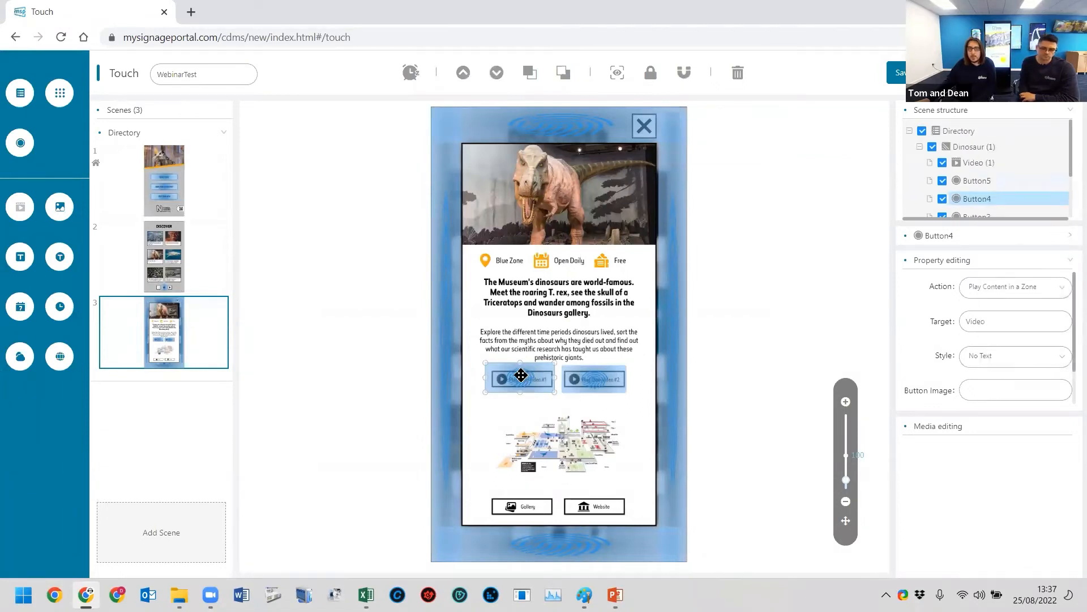
{"action": "scroll", "coordinate": [995, 161], "scroll_direction": "down", "scroll_amount": 2}
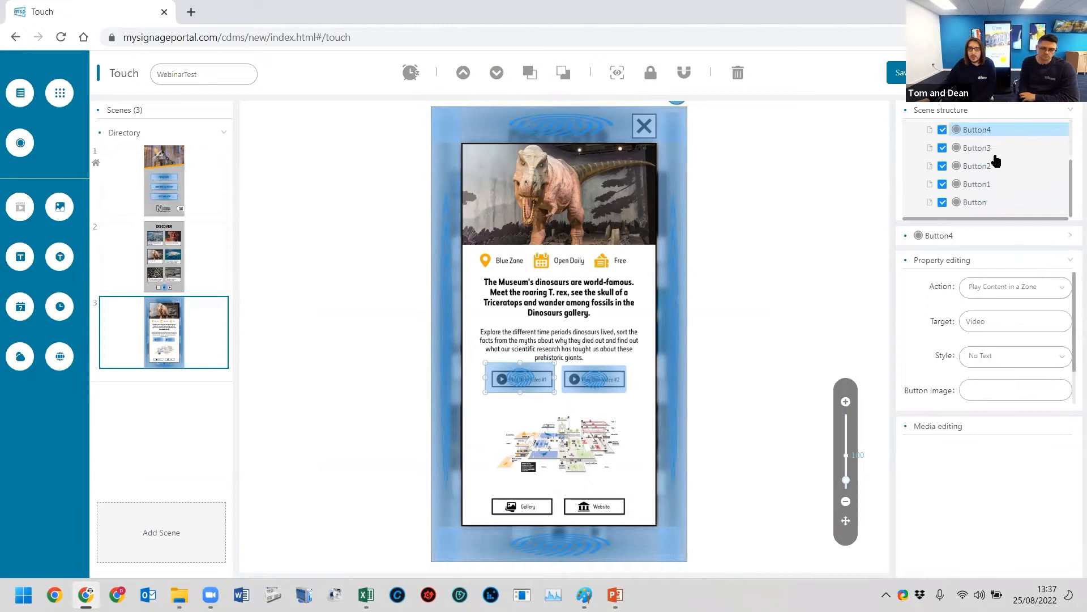
{"action": "scroll", "coordinate": [982, 205], "scroll_direction": "up", "scroll_amount": 2}
{"action": "right_click", "coordinate": [518, 365]}
{"action": "left_click_drag", "start_coordinate": [483, 363], "coordinate": [488, 367]}
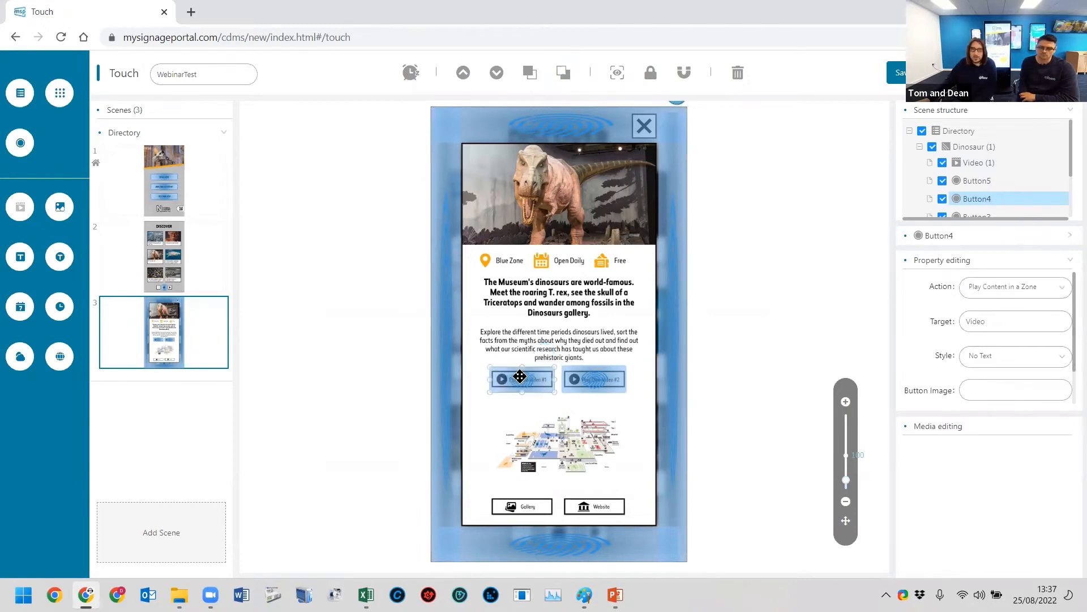
- Set the Play Dino Video #1 button's play media to NHM-Dino-Video-01.mp4 from the Videos folder
{"action": "scroll", "coordinate": [977, 331], "scroll_direction": "down", "scroll_amount": 1}
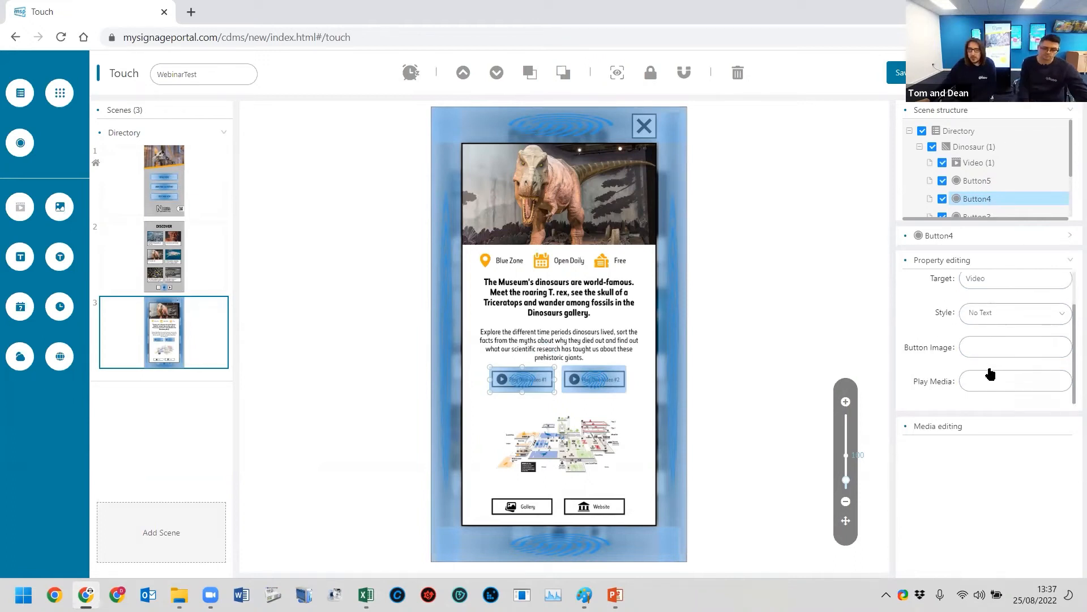
{"action": "scroll", "coordinate": [1002, 365], "scroll_direction": "up", "scroll_amount": 1}
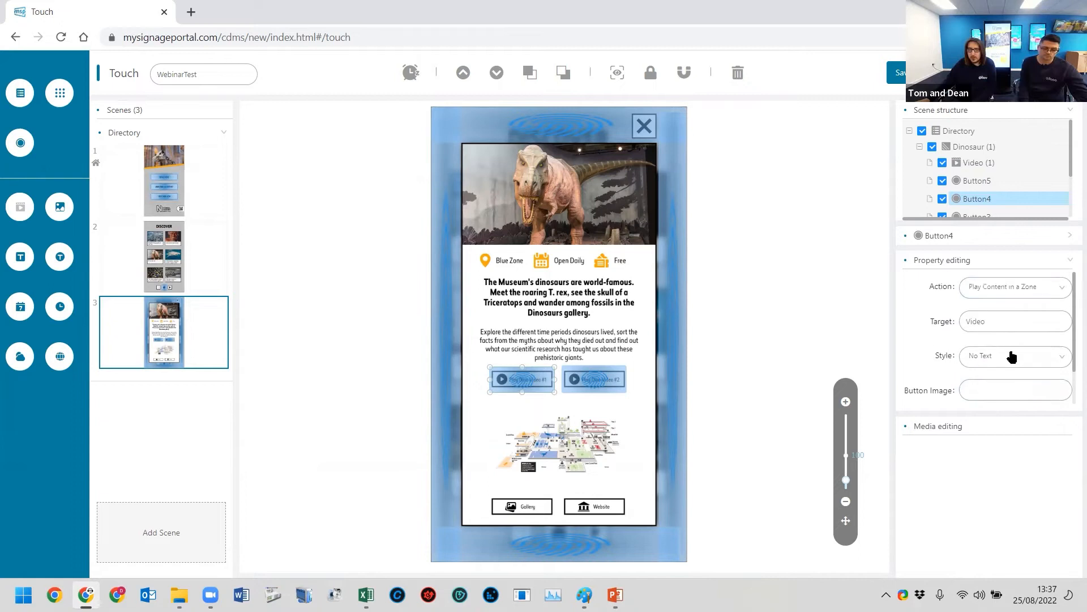
{"action": "scroll", "coordinate": [963, 383], "scroll_direction": "down", "scroll_amount": 1}
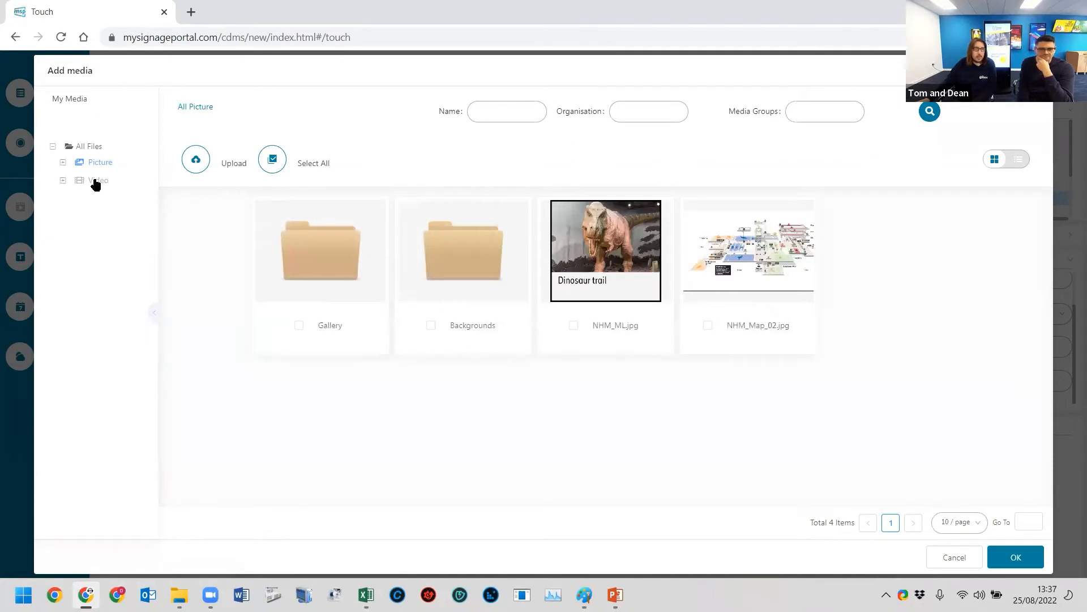
{"action": "left_click", "coordinate": [97, 181]}
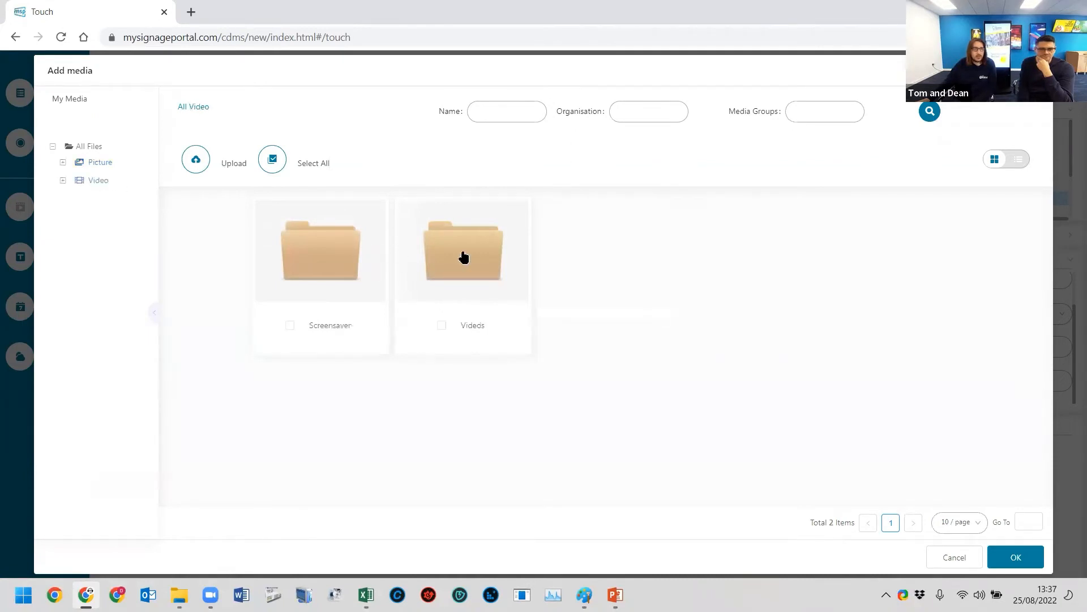
{"action": "double_click", "coordinate": [444, 253]}
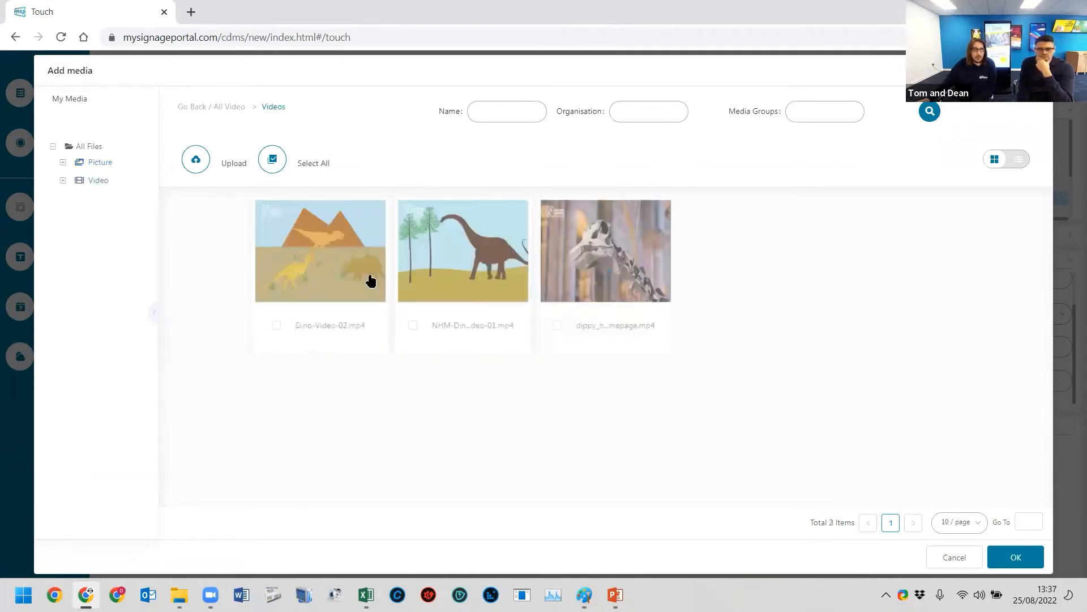
{"action": "left_click", "coordinate": [483, 278]}
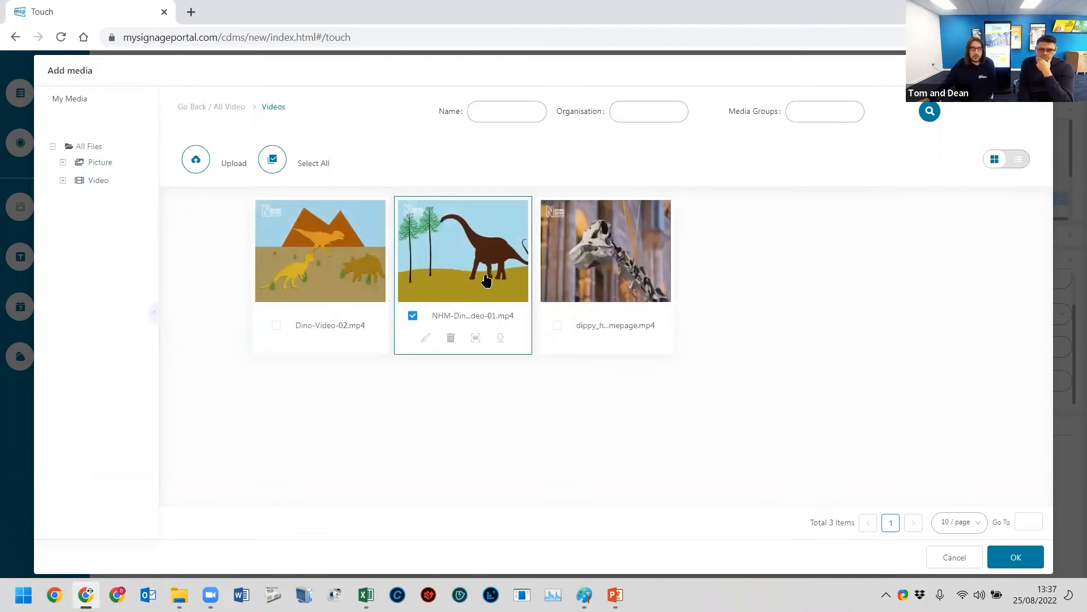
{"action": "left_click", "coordinate": [1005, 555]}
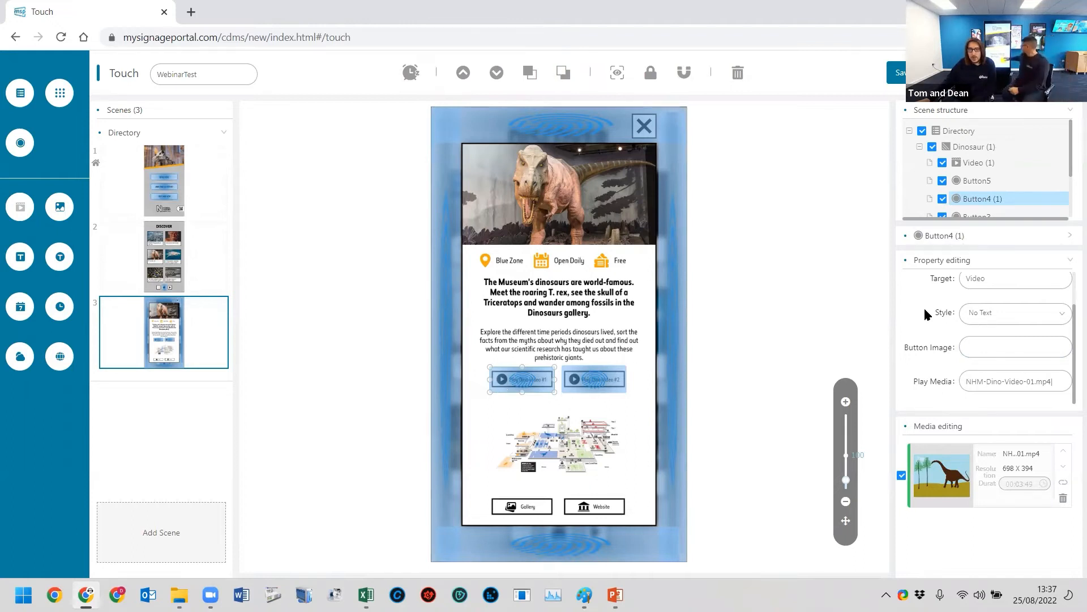
- Review the Play Dino Video #1 button's properties and the action options offered for the Play Dino Video #2 button
{"action": "scroll", "coordinate": [956, 296], "scroll_direction": "up", "scroll_amount": 1}
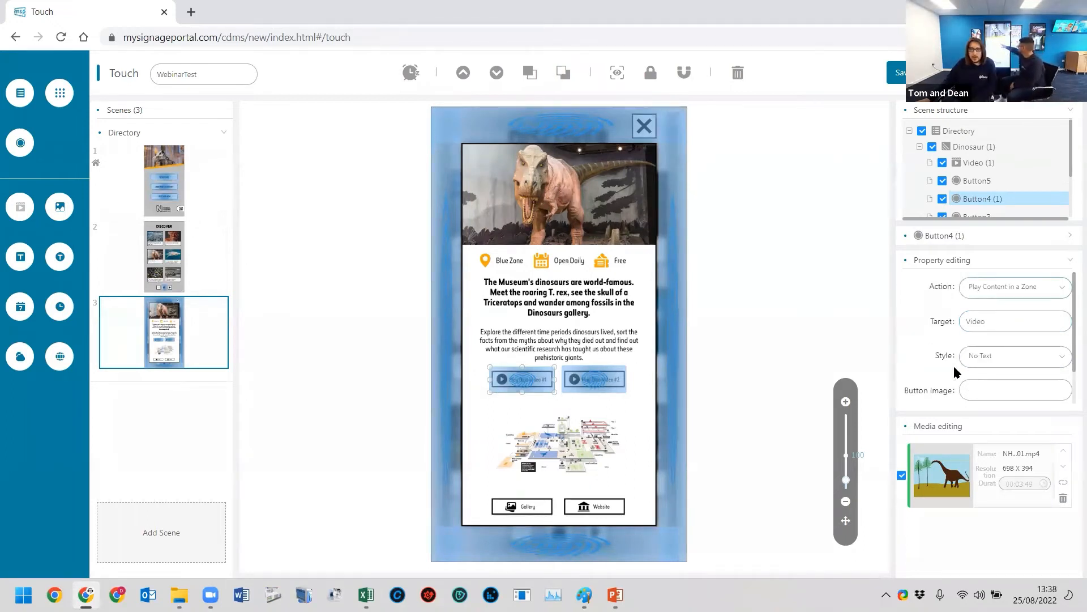
{"action": "scroll", "coordinate": [956, 372], "scroll_direction": "down", "scroll_amount": 1}
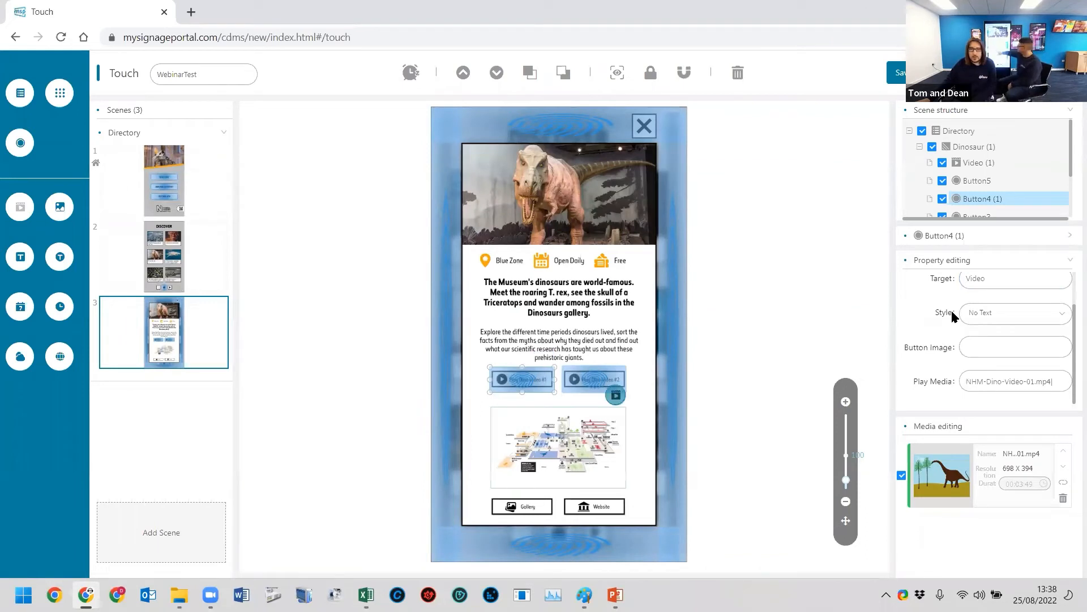
{"action": "scroll", "coordinate": [983, 323], "scroll_direction": "up", "scroll_amount": 1}
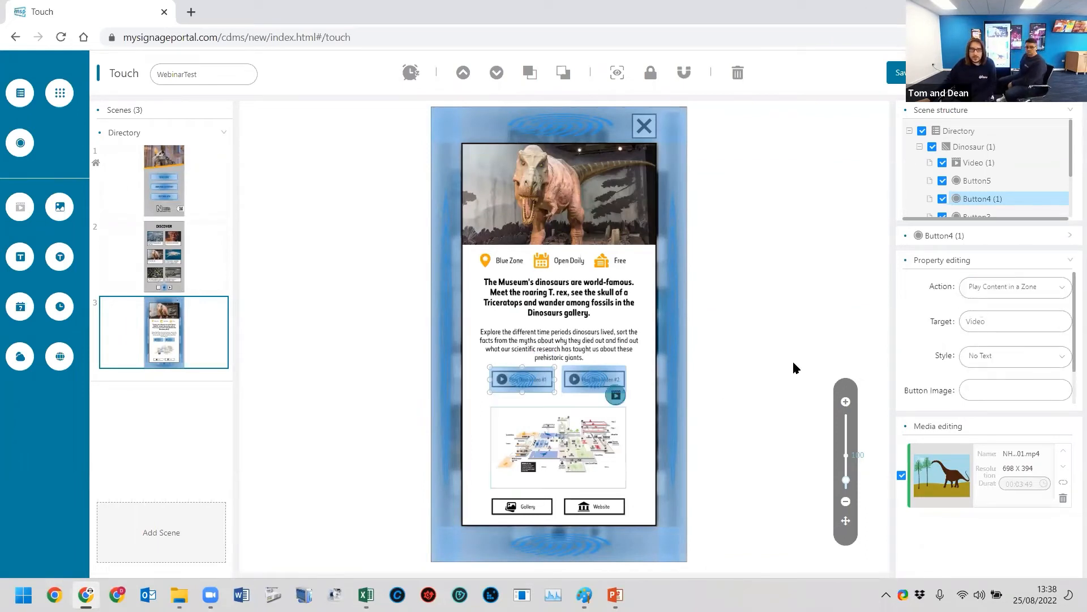
{"action": "scroll", "coordinate": [901, 377], "scroll_direction": "down", "scroll_amount": 1}
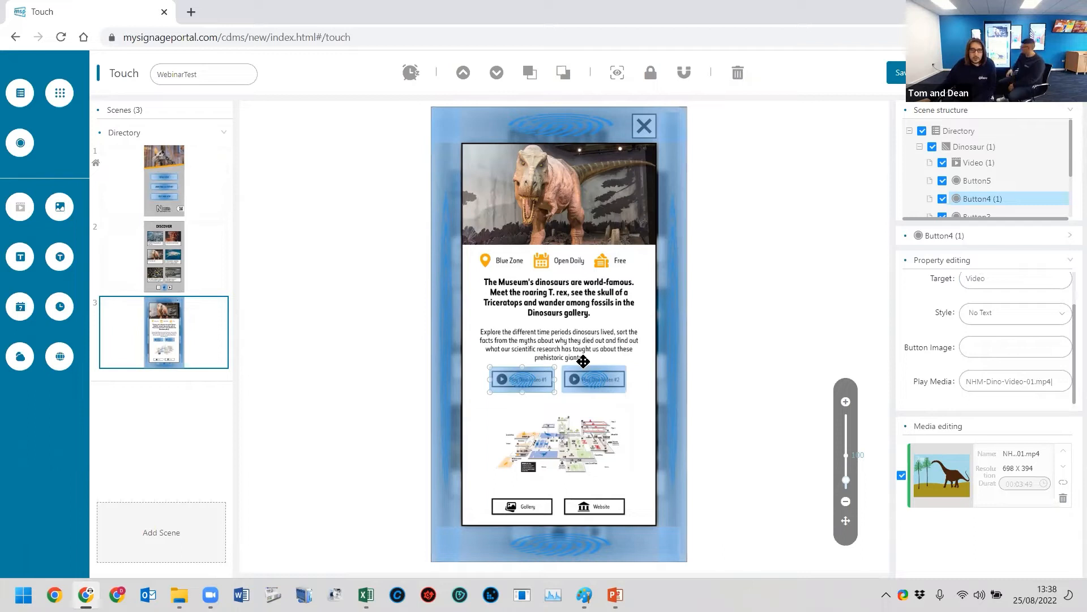
{"action": "left_click", "coordinate": [596, 375]}
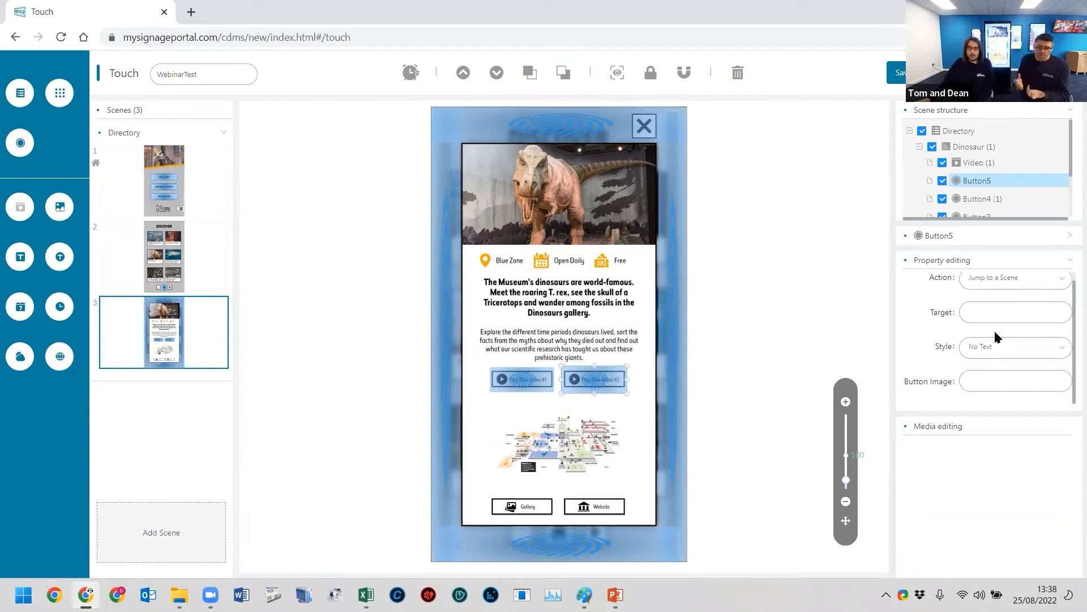
{"action": "left_click", "coordinate": [1013, 286]}
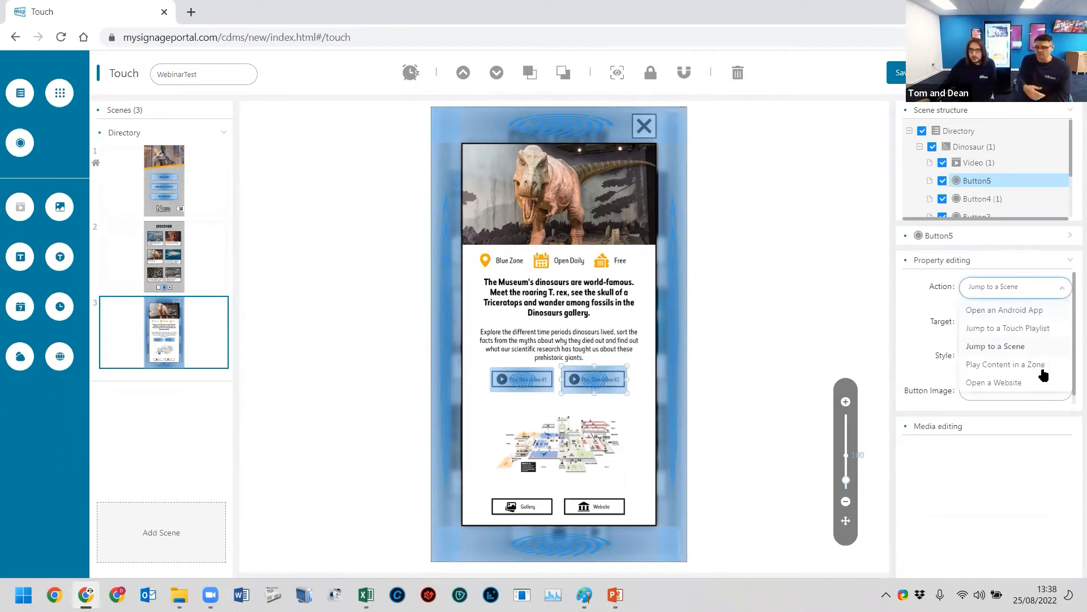
{"action": "left_click", "coordinate": [559, 459]}
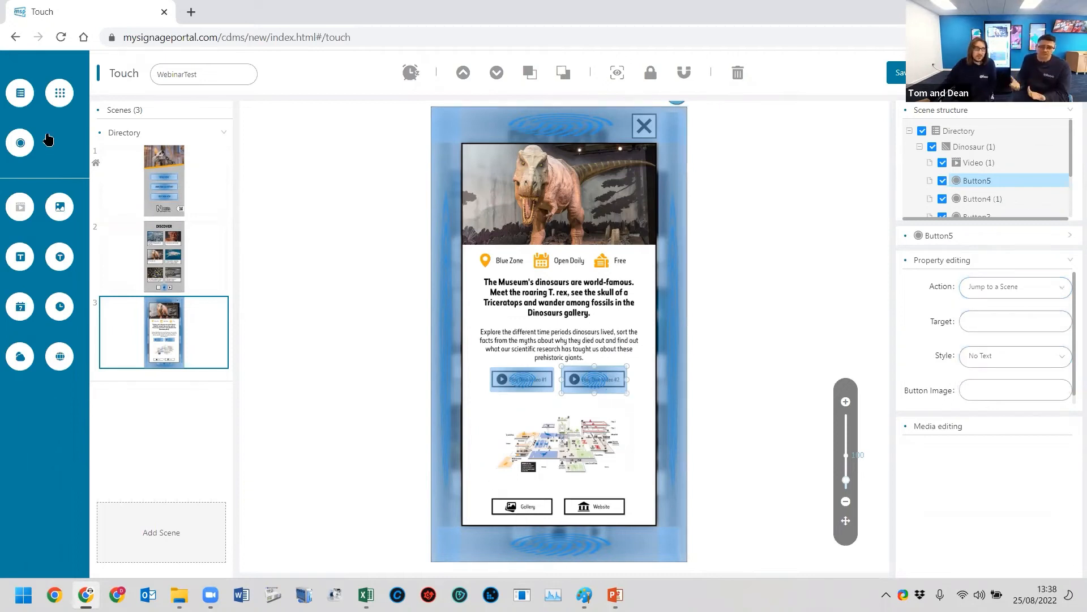
- Add a fourth scene using the blank-panel NHM_Dinosaurs_2.jpg from the Backgrounds folder as its background
{"action": "left_click", "coordinate": [19, 145]}
{"action": "left_click_drag", "start_coordinate": [466, 136], "coordinate": [554, 505]}
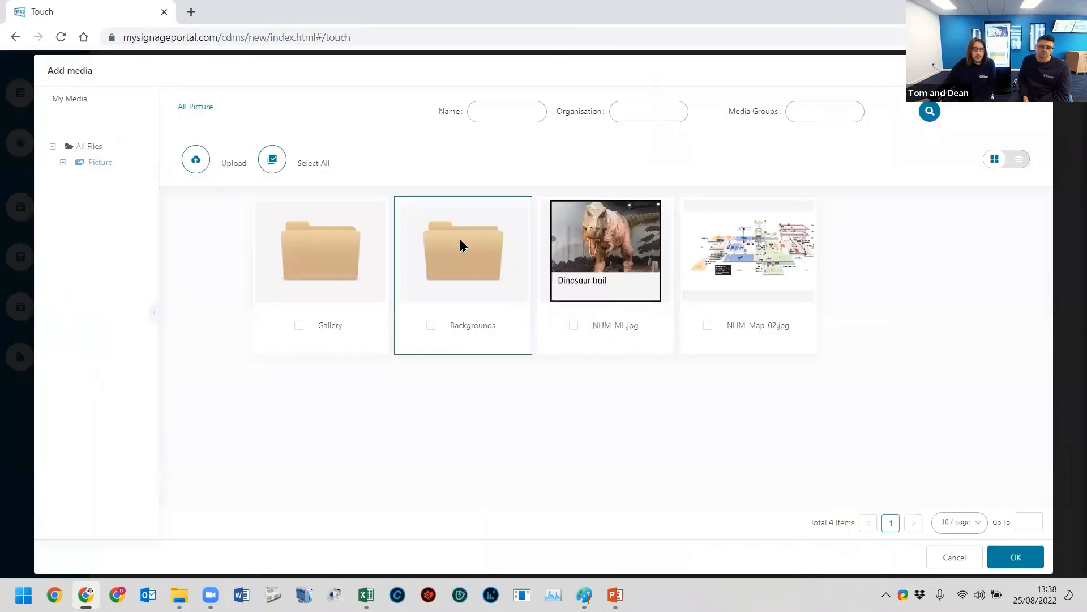
{"action": "double_click", "coordinate": [460, 239]}
{"action": "left_click", "coordinate": [657, 277]}
{"action": "left_click", "coordinate": [623, 276]}
{"action": "left_click", "coordinate": [1014, 557]}
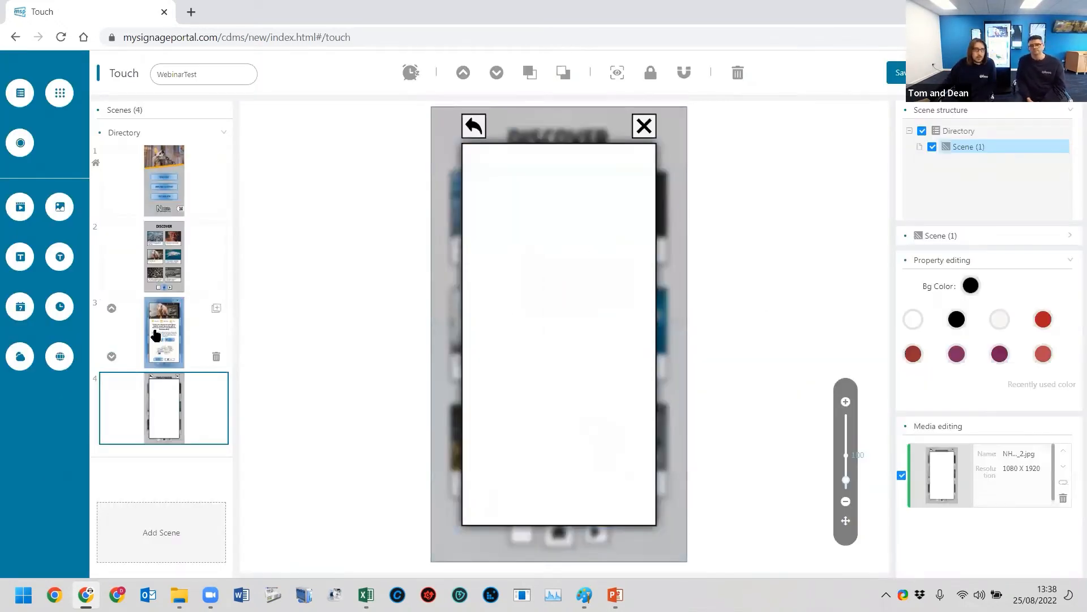
- Add a video zone with all eight images from the Gallery folder and fit it over the fourth scene's white panel
{"action": "left_click_drag", "start_coordinate": [21, 206], "coordinate": [437, 208]}
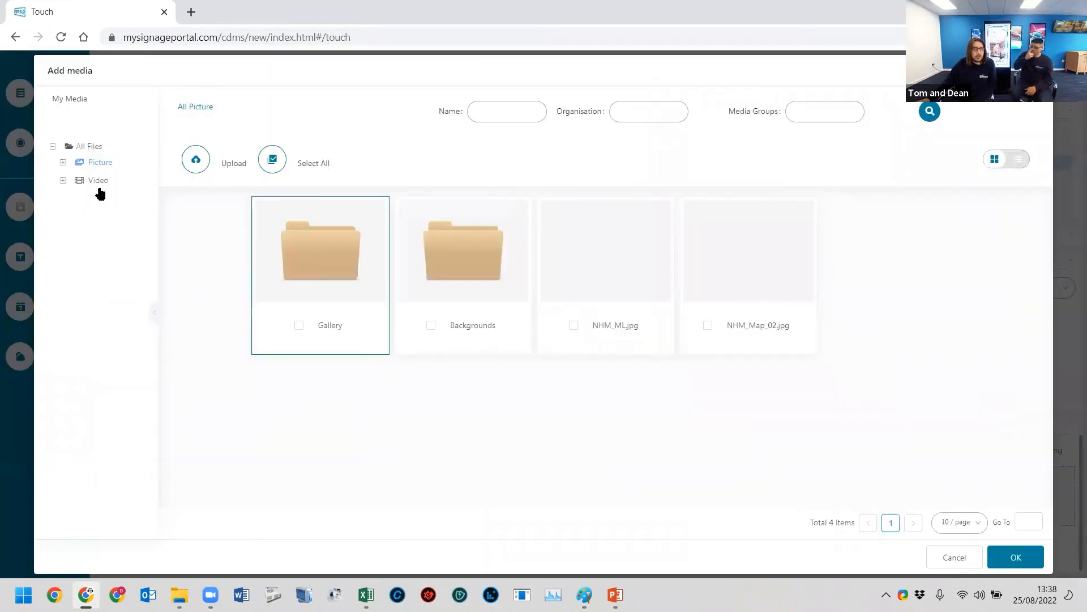
{"action": "left_click", "coordinate": [315, 260]}
{"action": "double_click", "coordinate": [336, 271]}
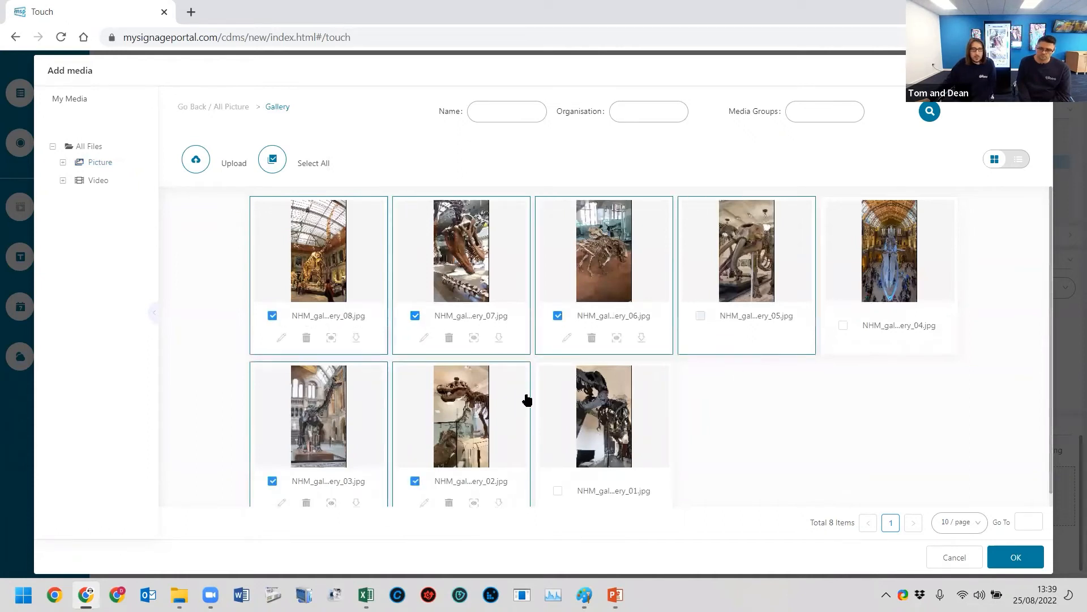
{"action": "left_click", "coordinate": [609, 440]}
{"action": "scroll", "coordinate": [608, 441], "scroll_direction": "down", "scroll_amount": 1}
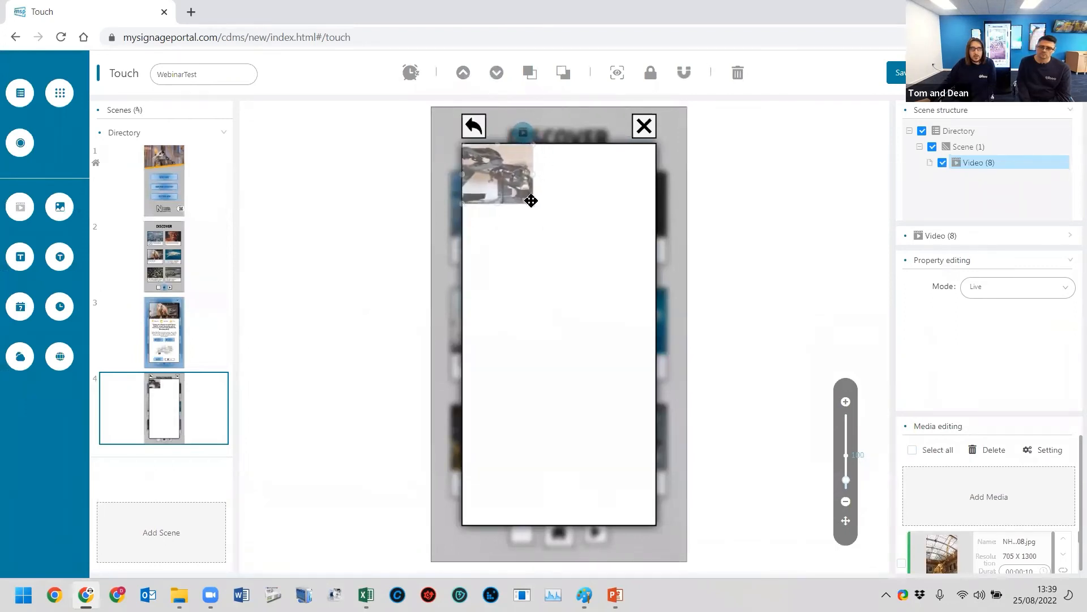
{"action": "left_click_drag", "start_coordinate": [642, 498], "coordinate": [656, 523]}
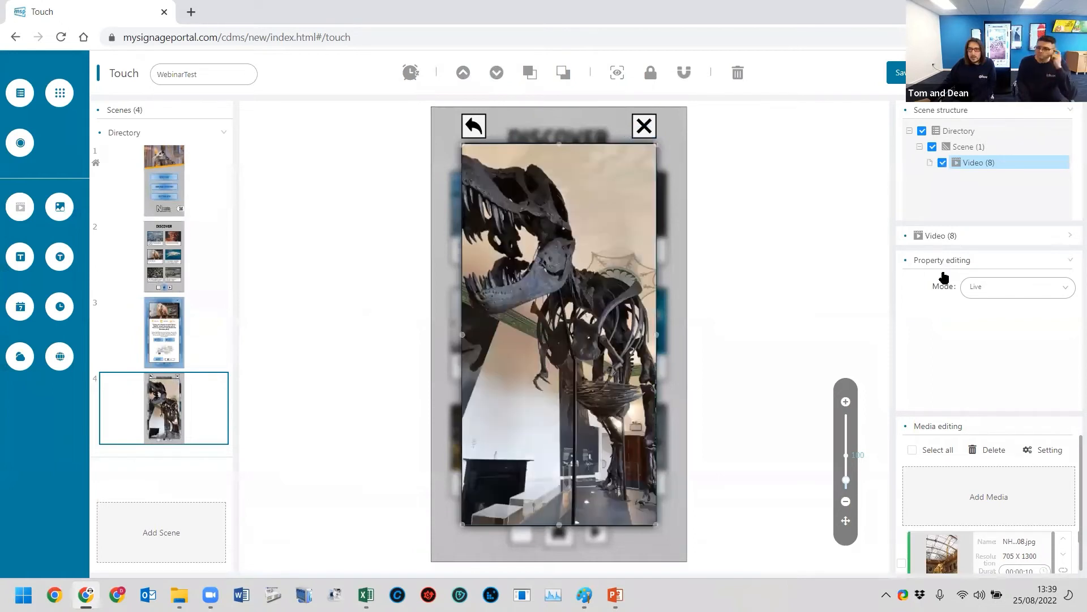
- Set the gallery zone's mode to On Demand and review its border, thumbnail and padding properties
{"action": "left_click", "coordinate": [1014, 287]}
{"action": "left_click", "coordinate": [1001, 330]}
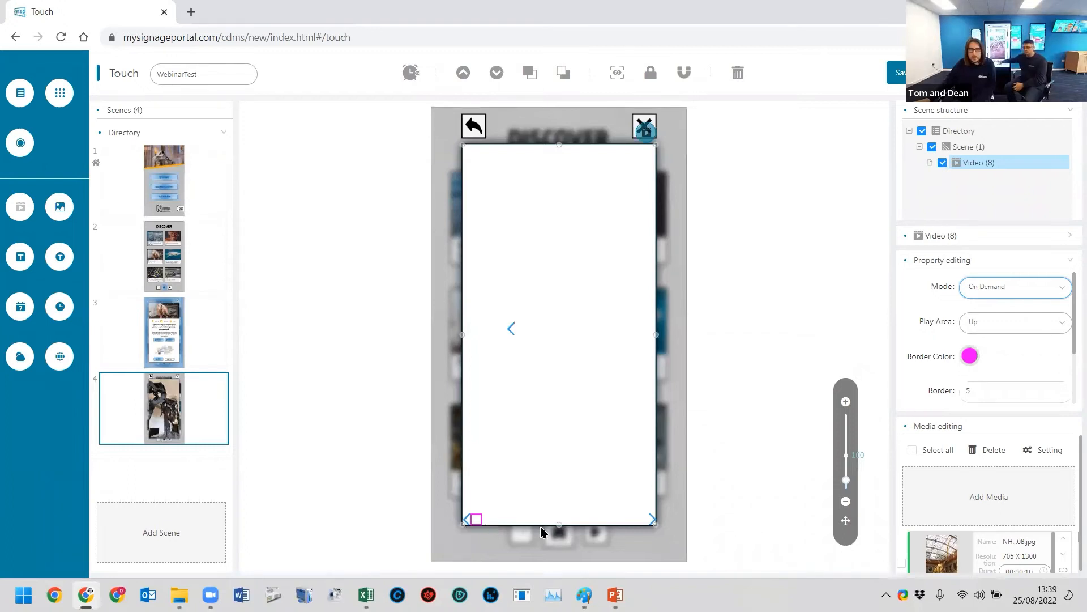
{"action": "scroll", "coordinate": [1001, 350], "scroll_direction": "down", "scroll_amount": 2}
{"action": "scroll", "coordinate": [996, 363], "scroll_direction": "up", "scroll_amount": 2}
{"action": "scroll", "coordinate": [1014, 346], "scroll_direction": "down", "scroll_amount": 2}
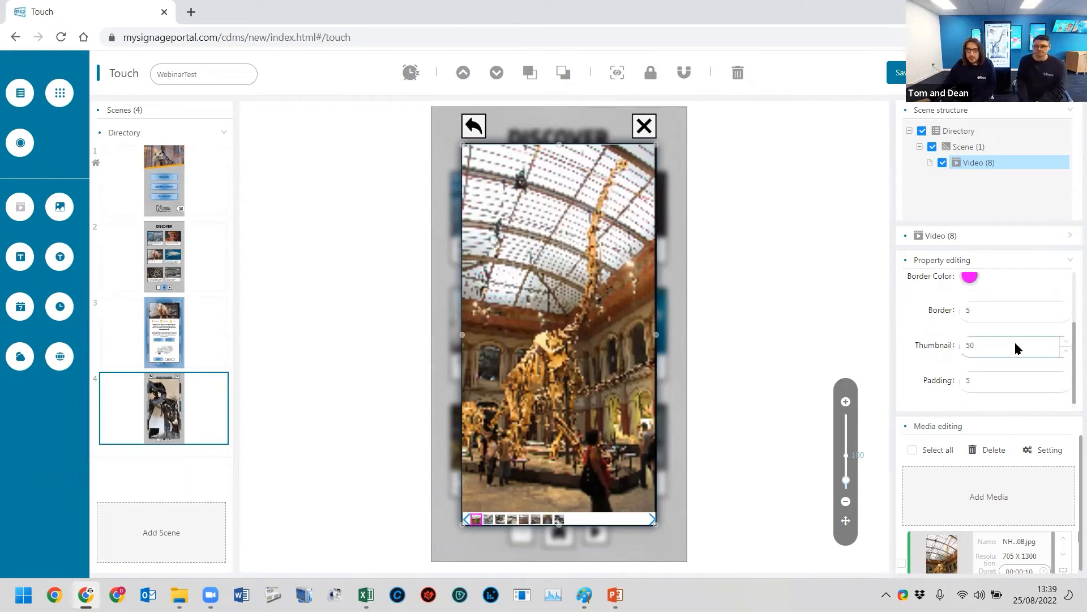
{"action": "scroll", "coordinate": [1013, 340], "scroll_direction": "up", "scroll_amount": 1}
{"action": "scroll", "coordinate": [1019, 346], "scroll_direction": "down", "scroll_amount": 1}
{"action": "scroll", "coordinate": [1008, 347], "scroll_direction": "up", "scroll_amount": 1}
{"action": "scroll", "coordinate": [1008, 347], "scroll_direction": "down", "scroll_amount": 1}
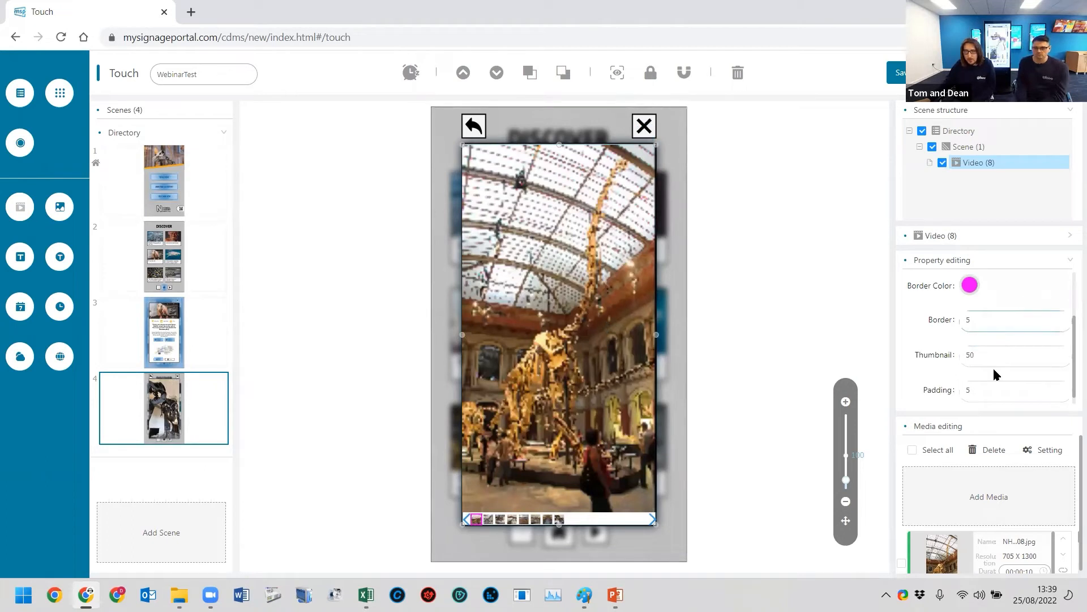
- Try a thumbnail size of 150 for the gallery zone, then set it to 125
{"action": "left_click_drag", "start_coordinate": [988, 352], "coordinate": [960, 354]}
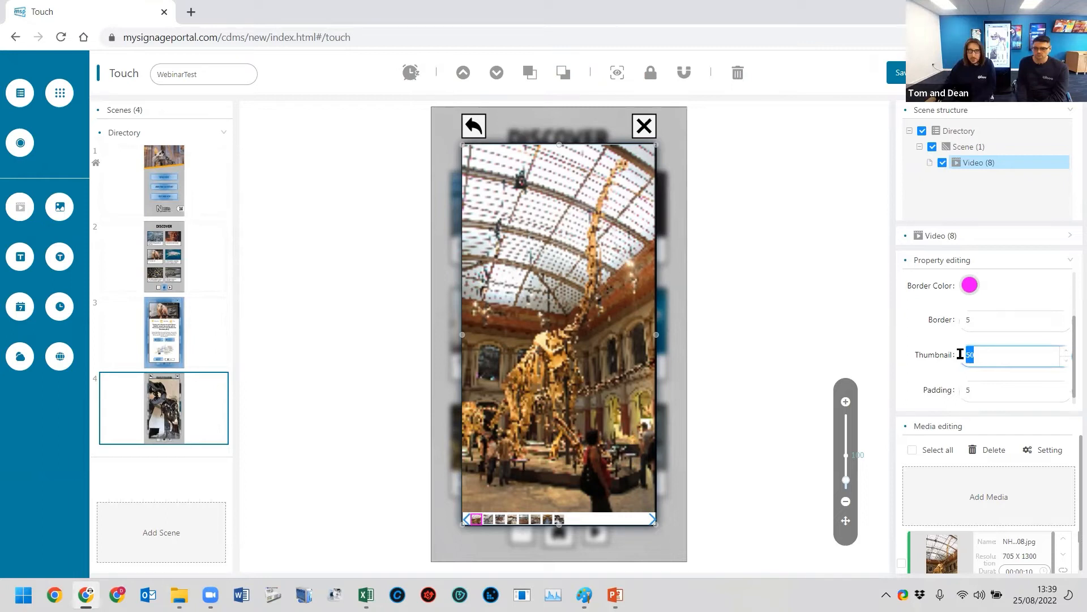
{"action": "type", "text": "100"}
{"action": "key", "text": "BackSpace"}
{"action": "key", "text": "BackSpace"}
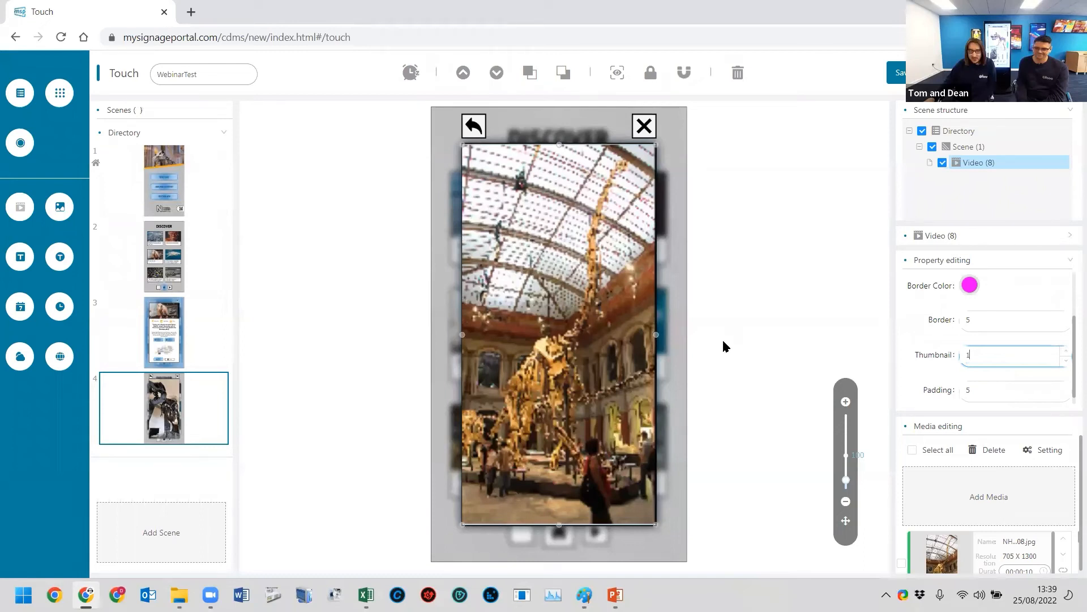
{"action": "type", "text": "50"}
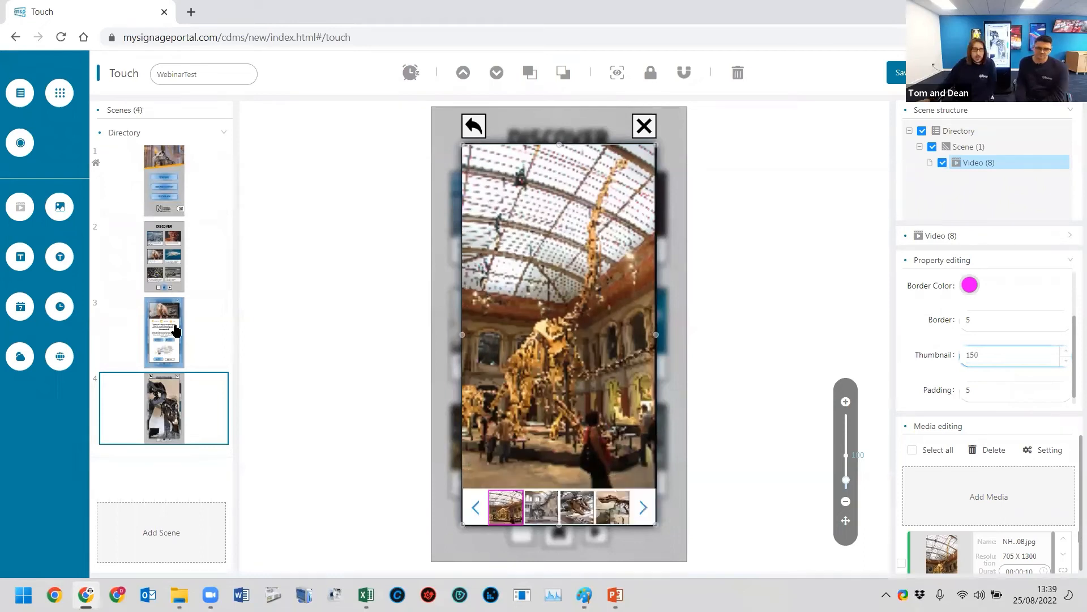
{"action": "key", "text": "BackSpace"}
{"action": "key", "text": "BackSpace"}
{"action": "type", "text": "25"}
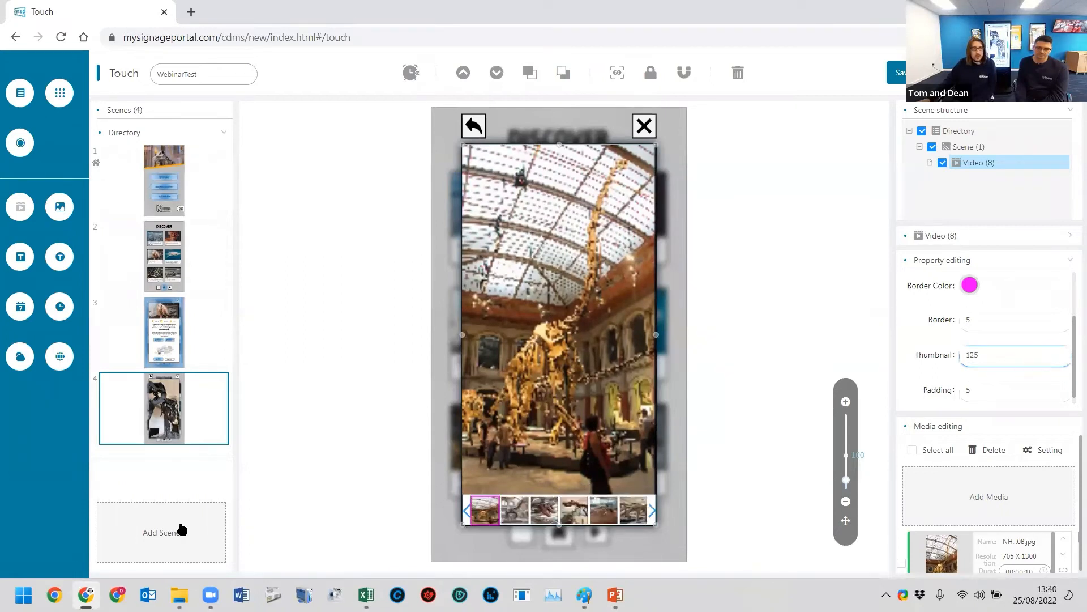
- Add a fifth scene with NHM_Dinosaurs_2.jpg from the Backgrounds folder as its background
{"action": "left_click", "coordinate": [408, 346]}
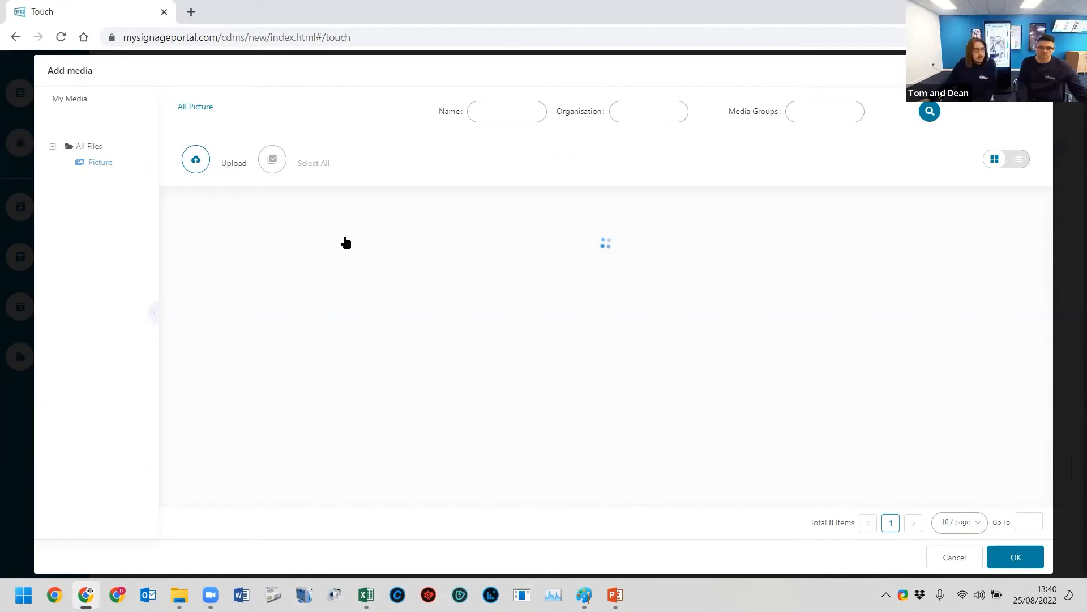
{"action": "left_click", "coordinate": [342, 245]}
{"action": "left_click", "coordinate": [503, 234]}
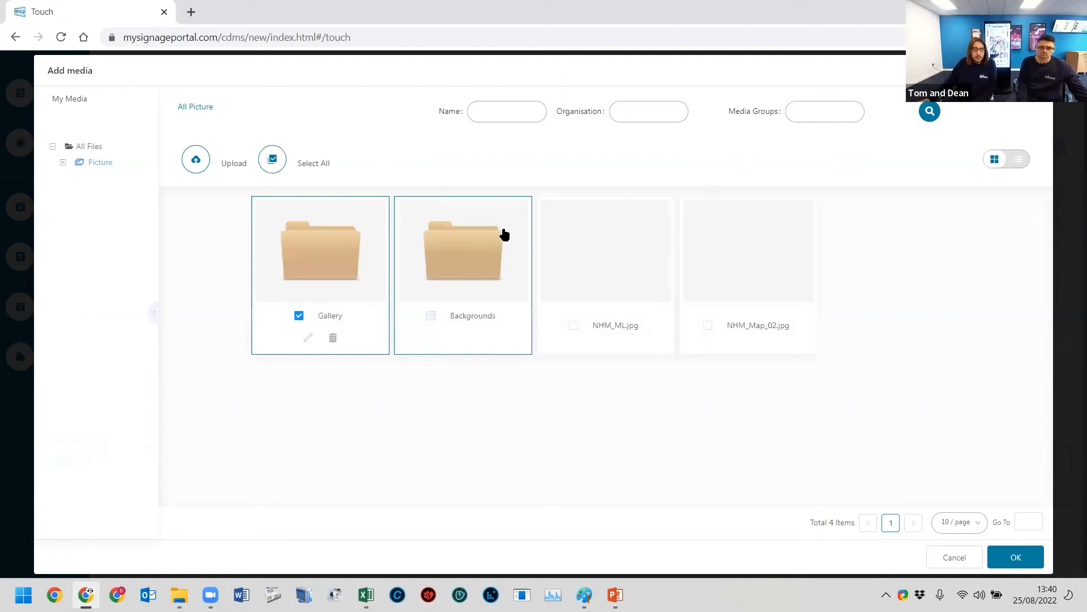
{"action": "double_click", "coordinate": [477, 242]}
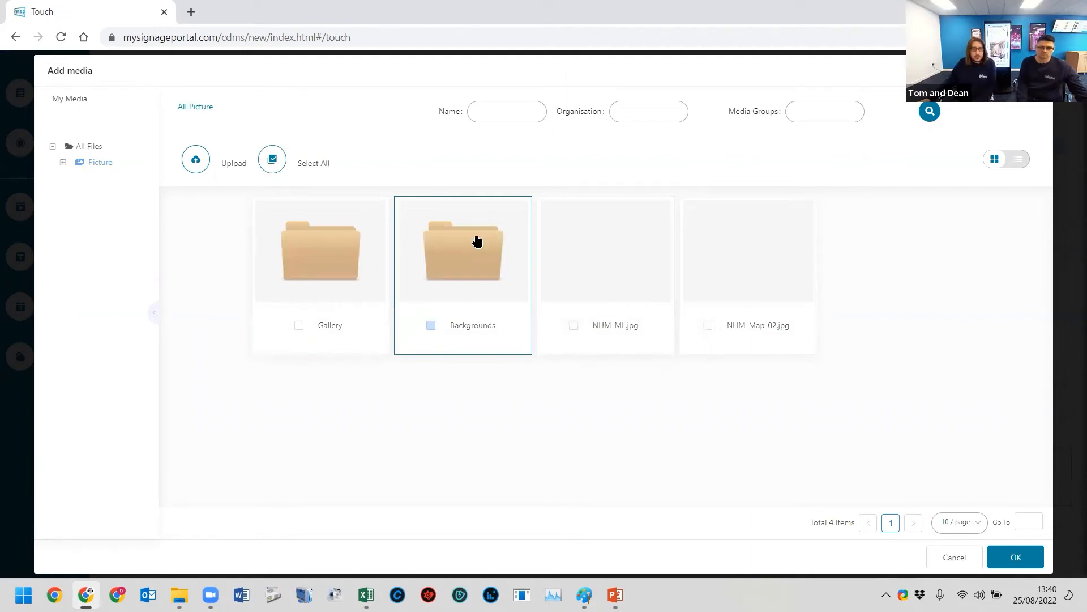
{"action": "left_click", "coordinate": [449, 256]}
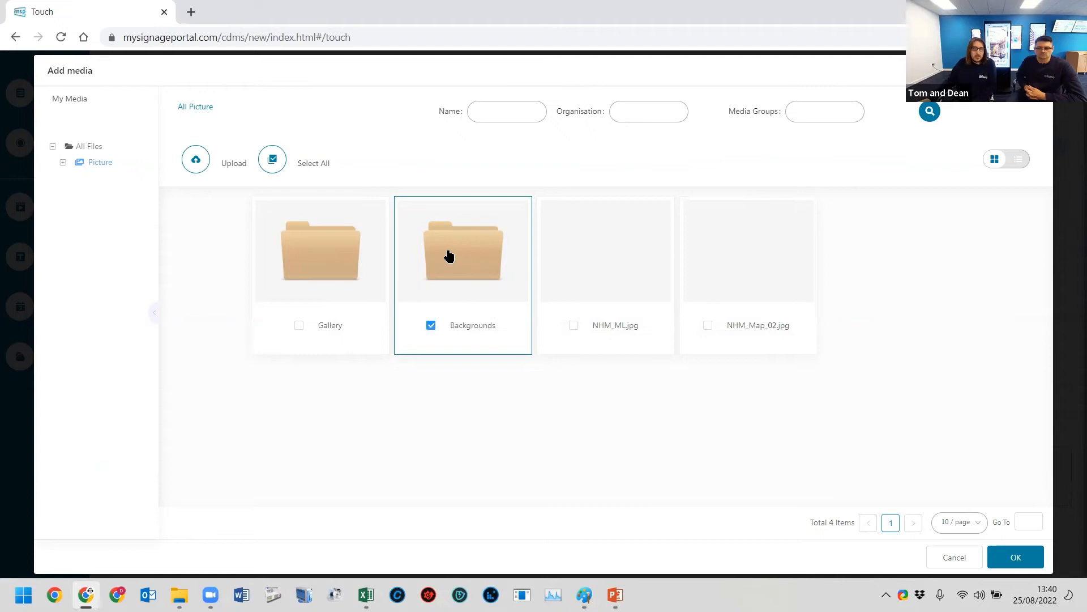
{"action": "left_click", "coordinate": [463, 271]}
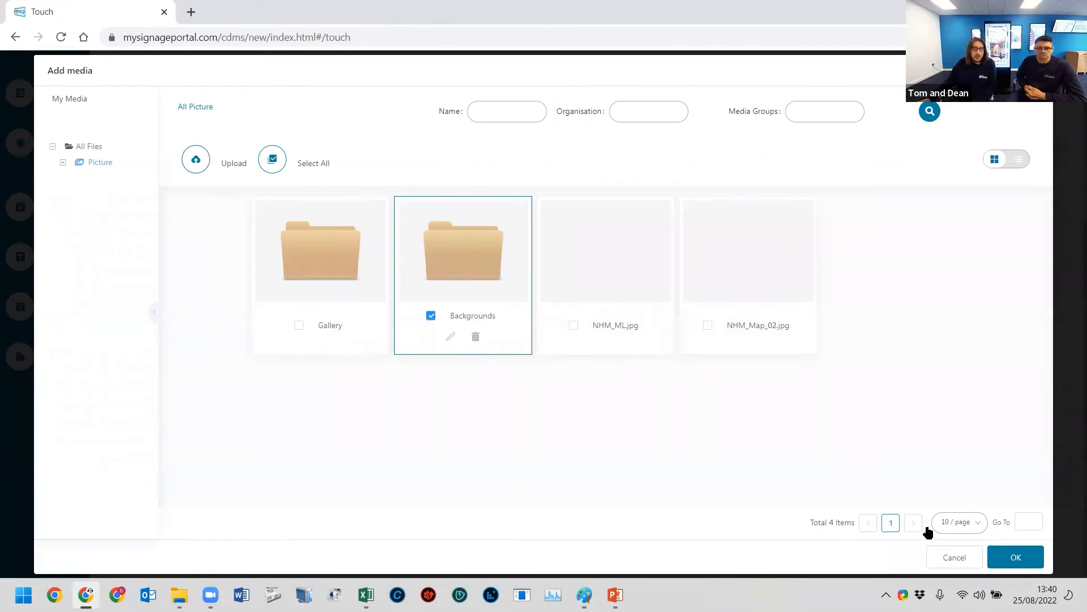
{"action": "left_click", "coordinate": [459, 264]}
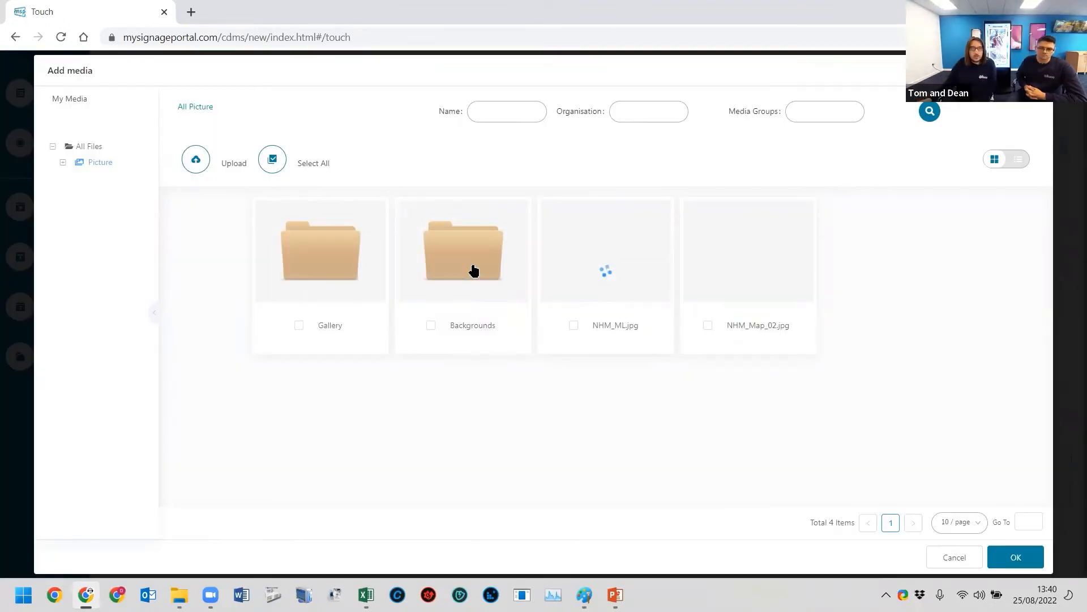
{"action": "left_click", "coordinate": [469, 258]}
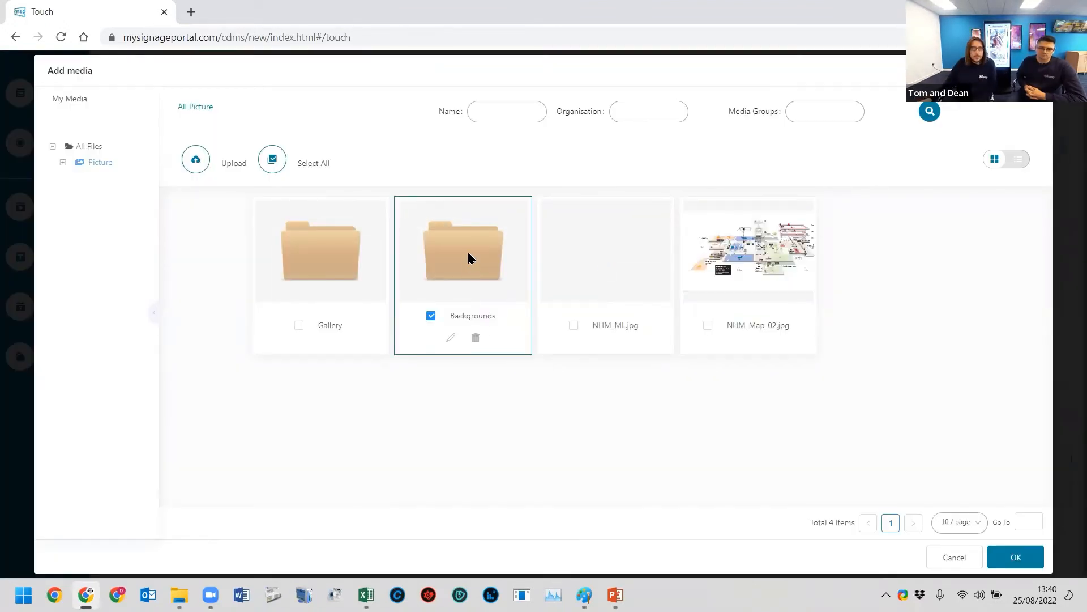
{"action": "double_click", "coordinate": [468, 258]}
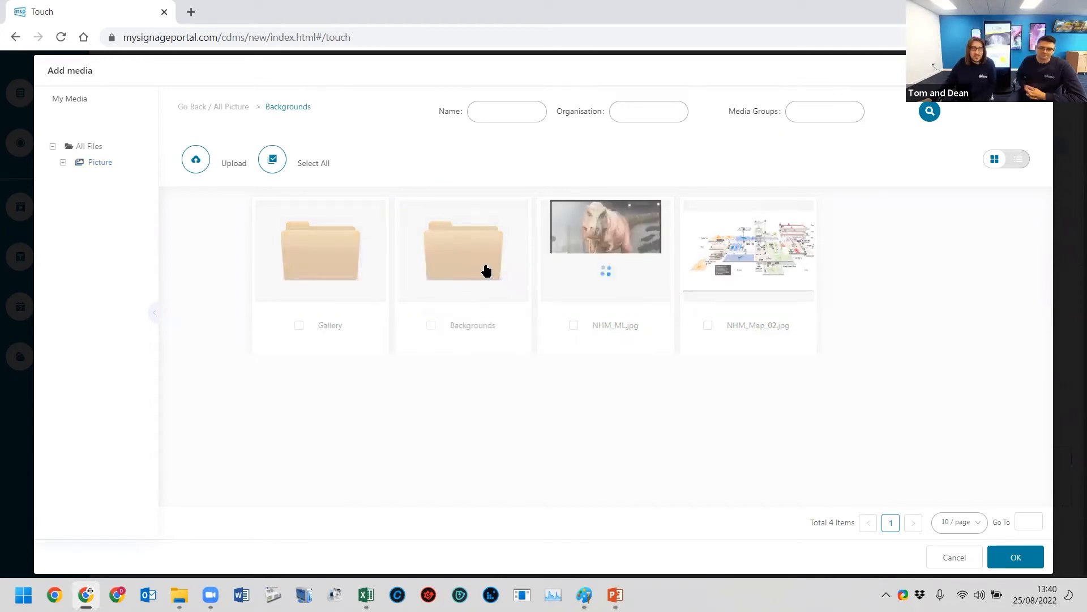
{"action": "left_click", "coordinate": [572, 297]}
{"action": "left_click", "coordinate": [1016, 563]}
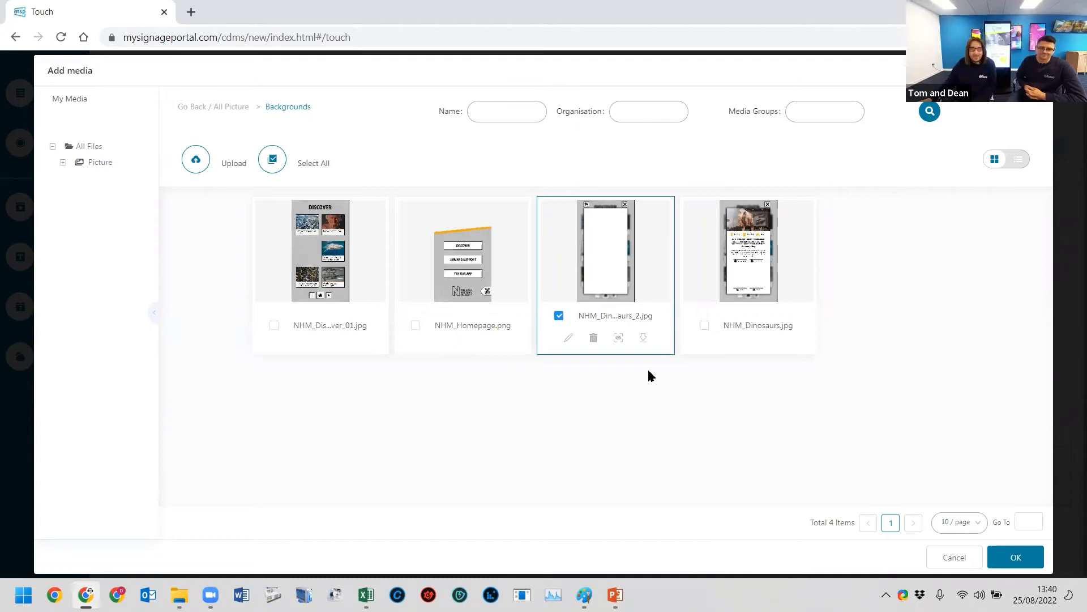
{"action": "left_click", "coordinate": [780, 418]}
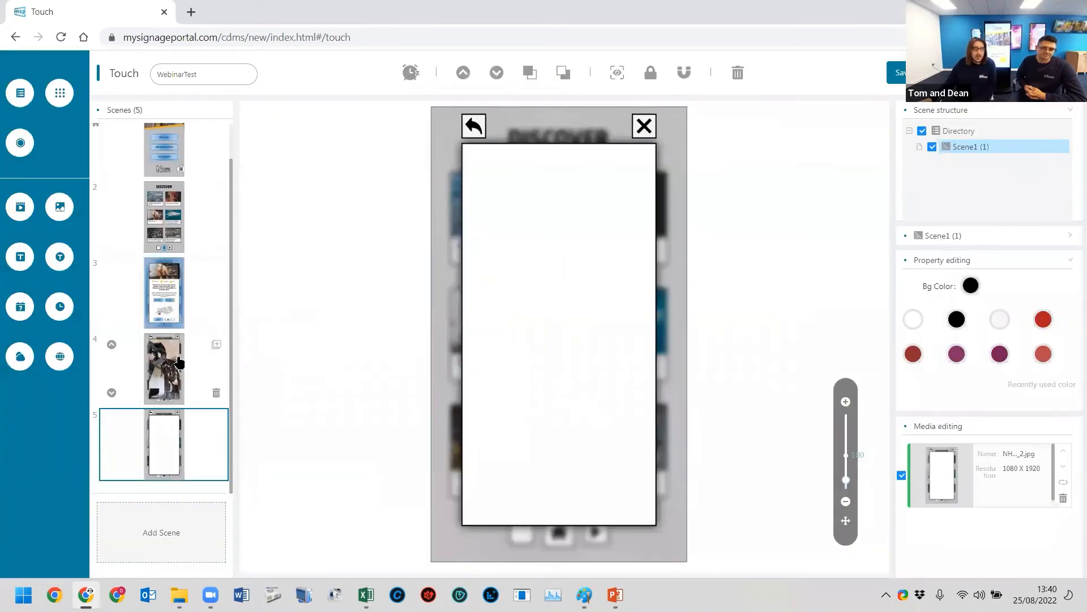
- Add a web zone to the fifth scene and open its web page settings
{"action": "left_click", "coordinate": [198, 343]}
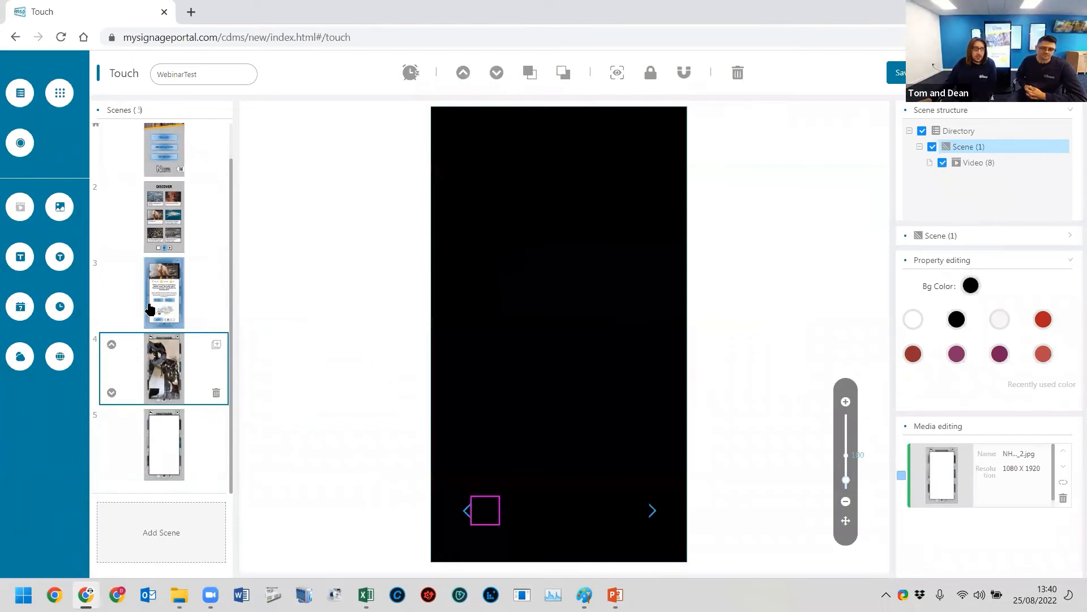
{"action": "left_click", "coordinate": [164, 444]}
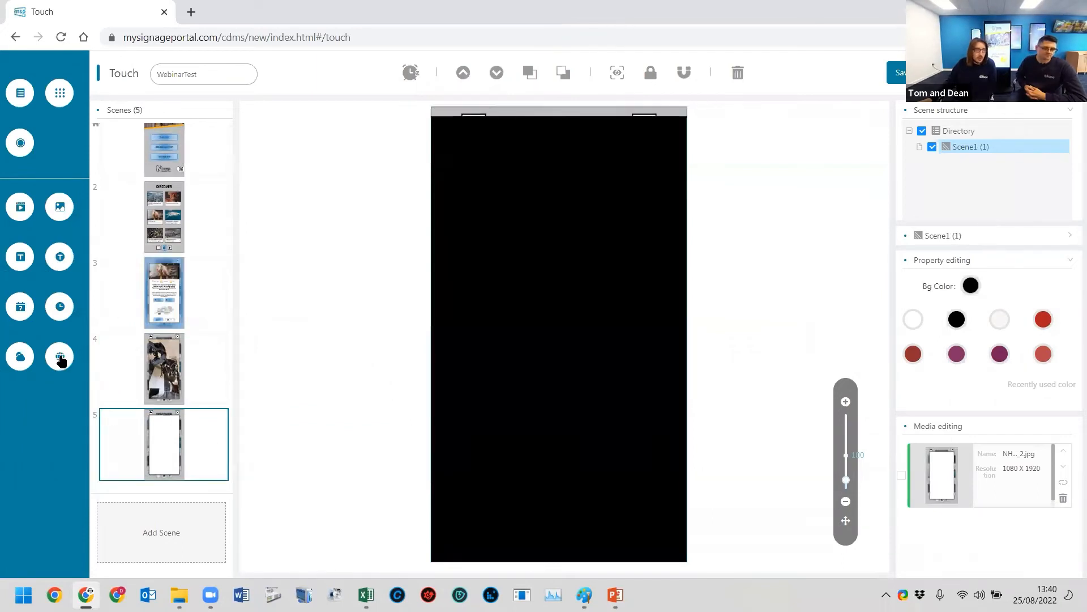
{"action": "left_click_drag", "start_coordinate": [405, 230], "coordinate": [556, 265]}
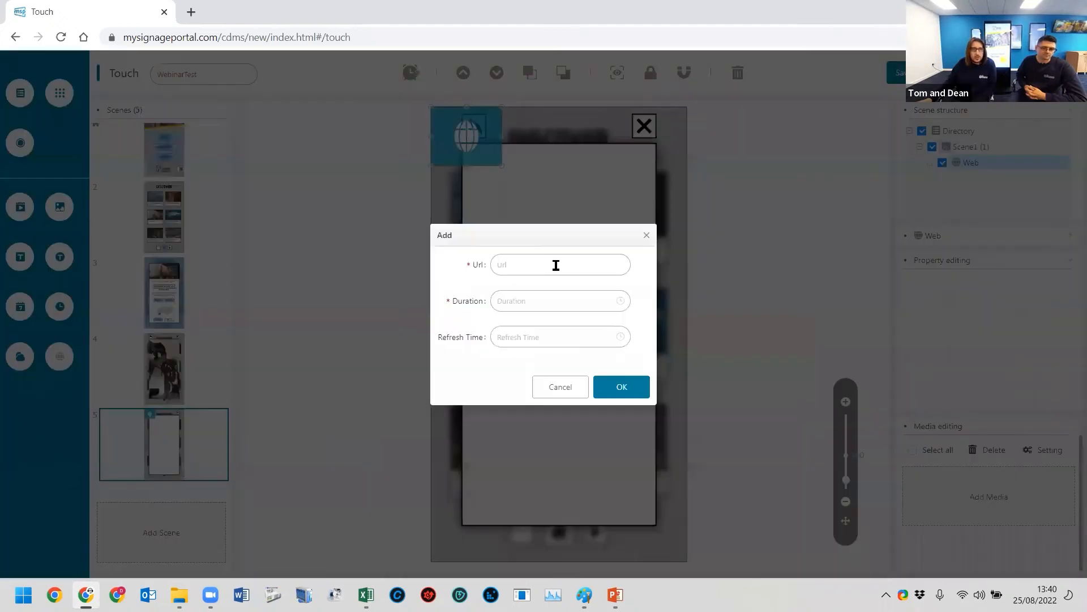
- Try a duration of 00:01:00 in the web page settings and cancel without adding a URL
{"action": "left_click", "coordinate": [525, 271]}
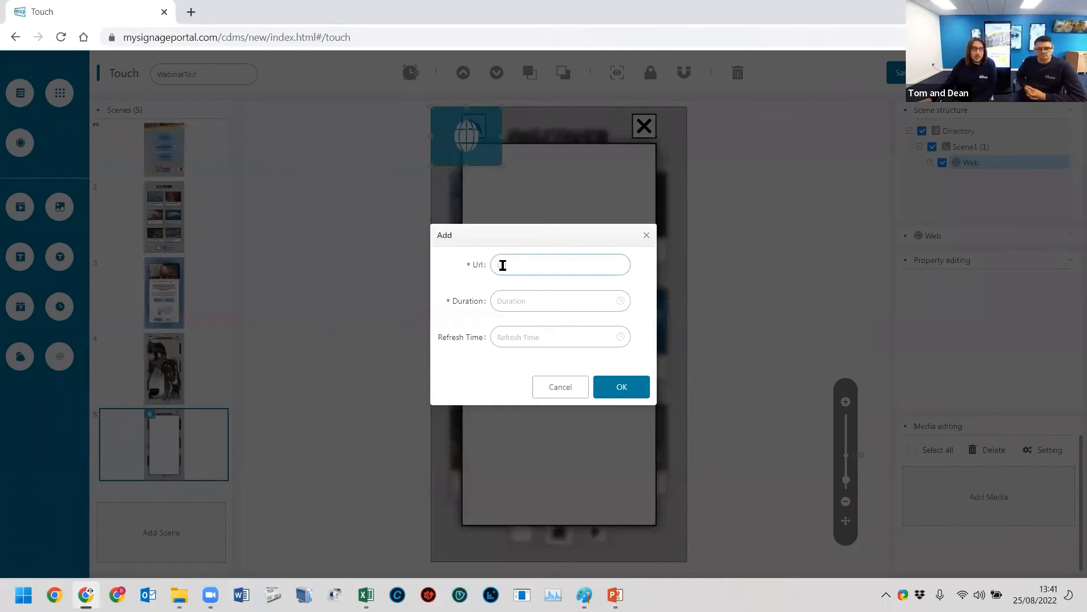
{"action": "left_click", "coordinate": [510, 301]}
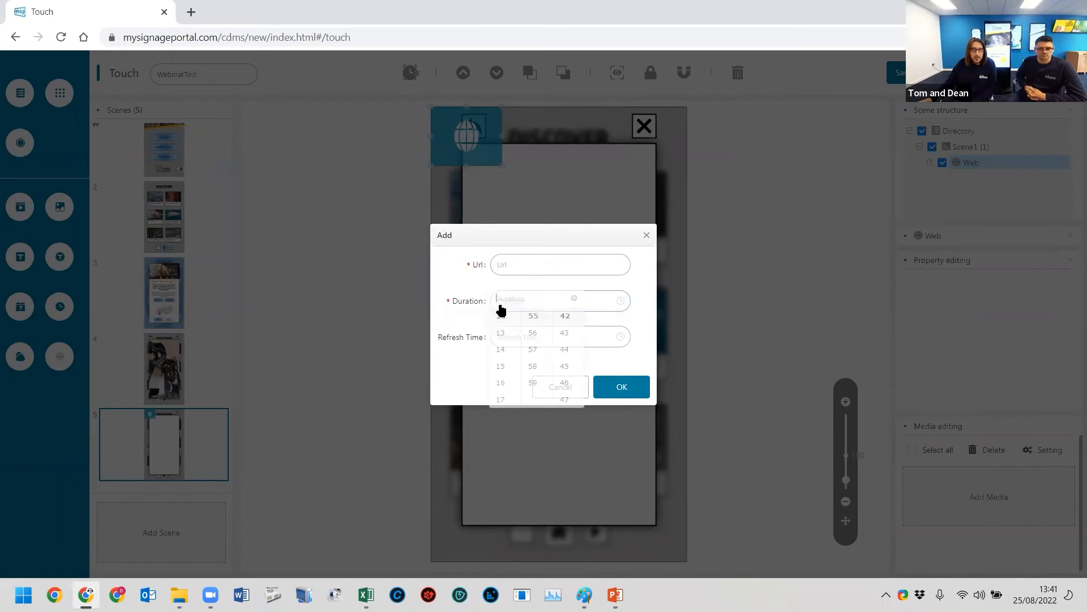
{"action": "scroll", "coordinate": [542, 345], "scroll_direction": "up", "scroll_amount": 8}
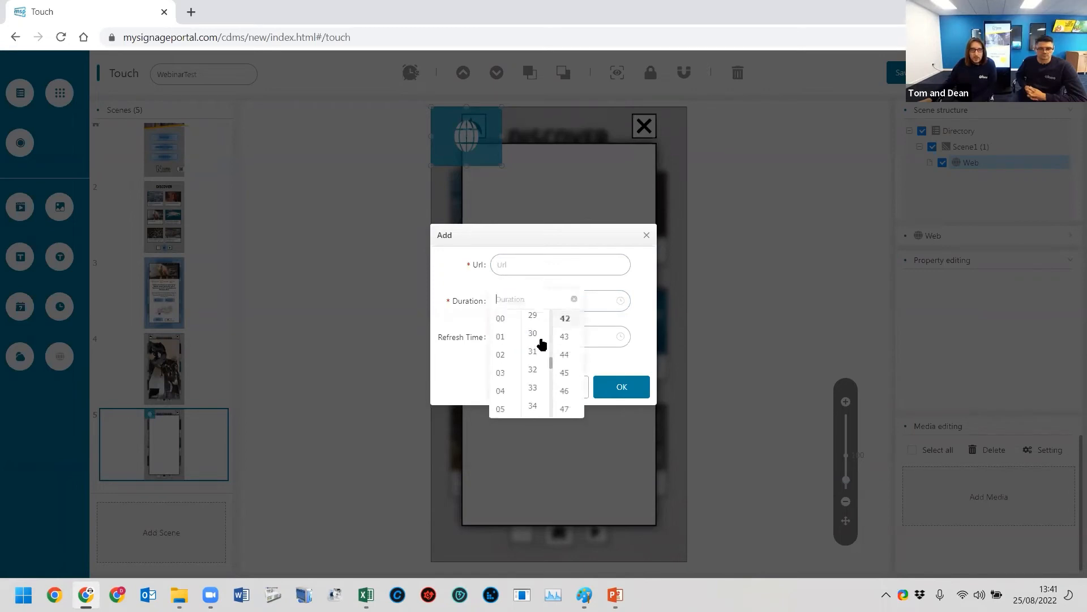
{"action": "scroll", "coordinate": [547, 368], "scroll_direction": "up", "scroll_amount": 1}
{"action": "scroll", "coordinate": [543, 369], "scroll_direction": "down", "scroll_amount": 1}
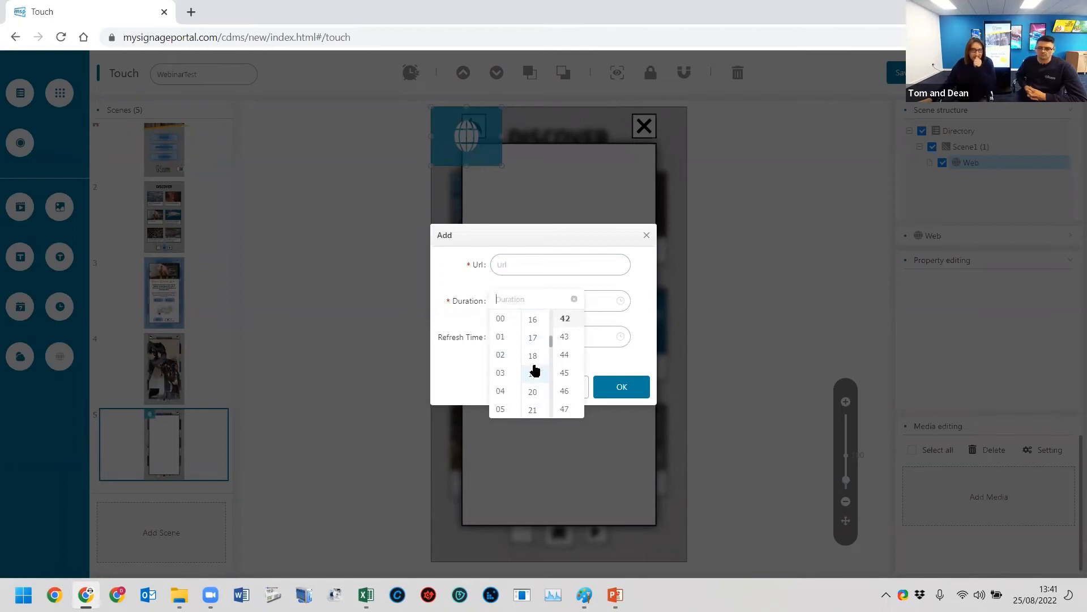
{"action": "scroll", "coordinate": [538, 362], "scroll_direction": "up", "scroll_amount": 5}
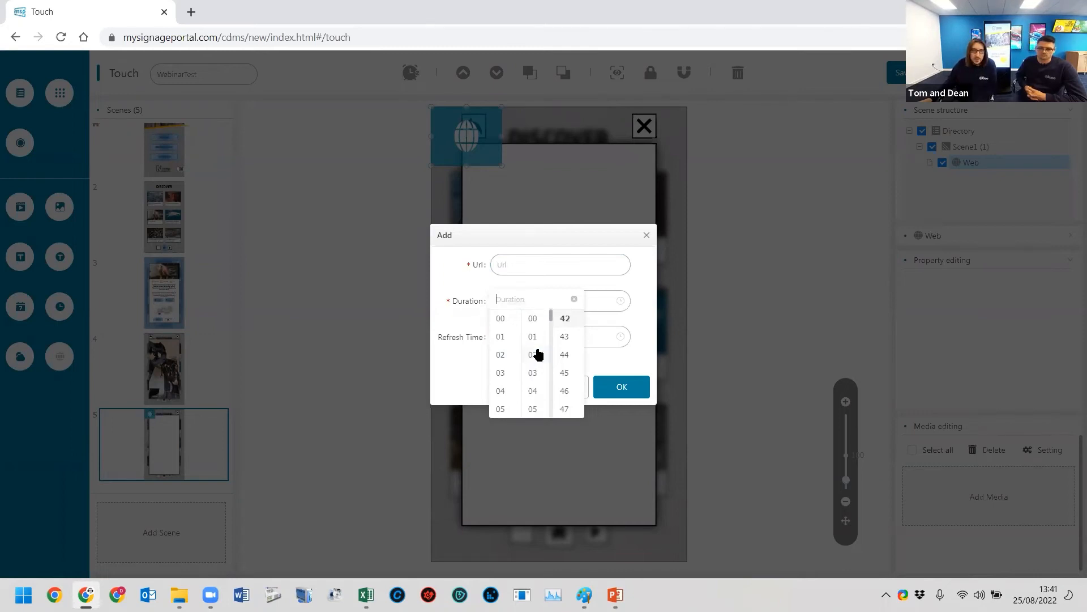
{"action": "left_click", "coordinate": [535, 344]}
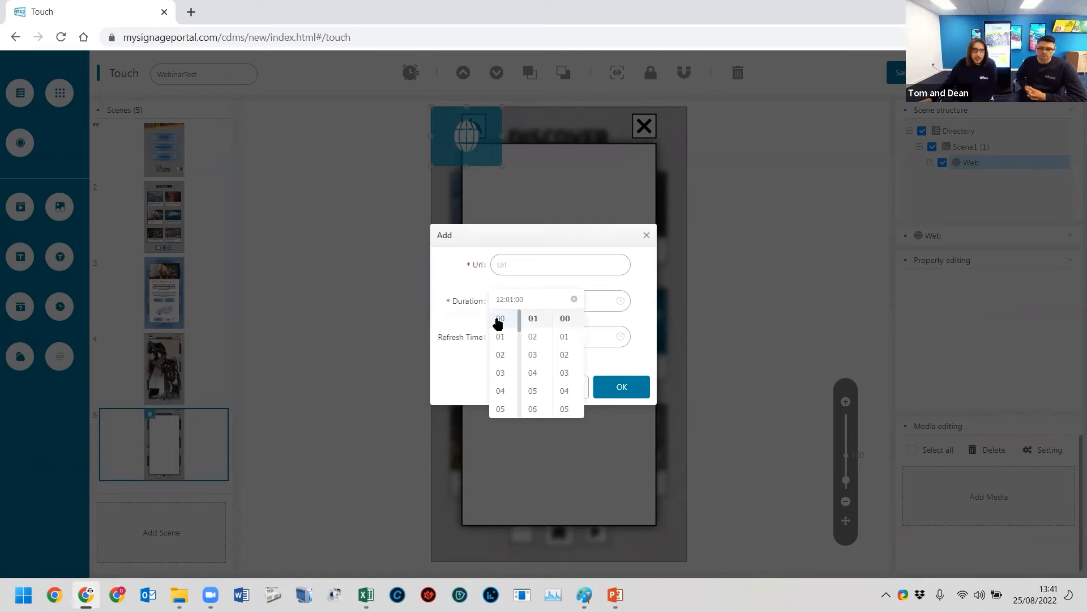
{"action": "left_click", "coordinate": [499, 319]}
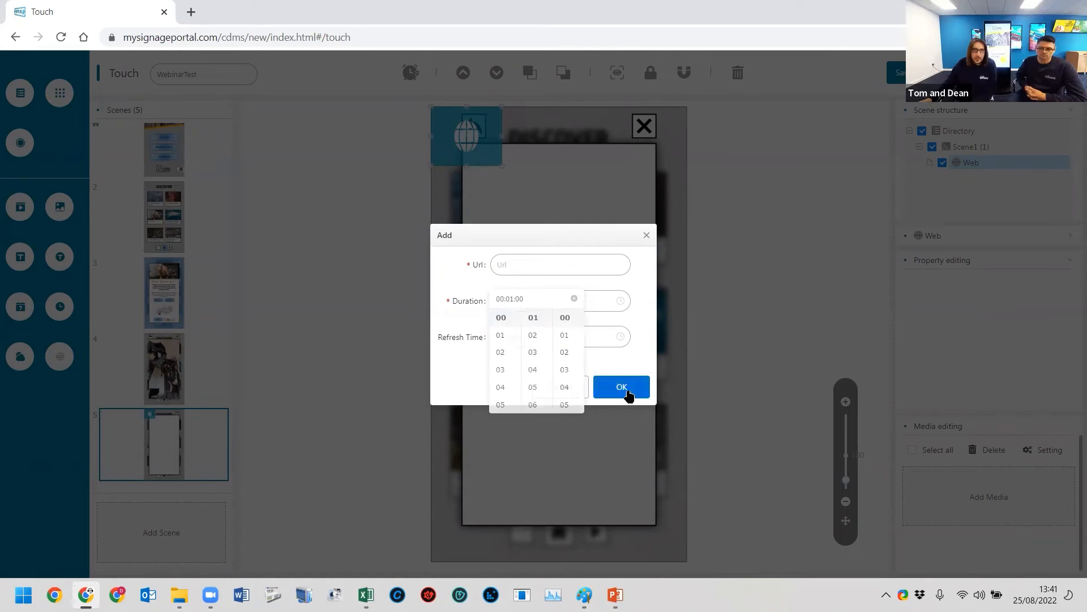
{"action": "left_click", "coordinate": [563, 389]}
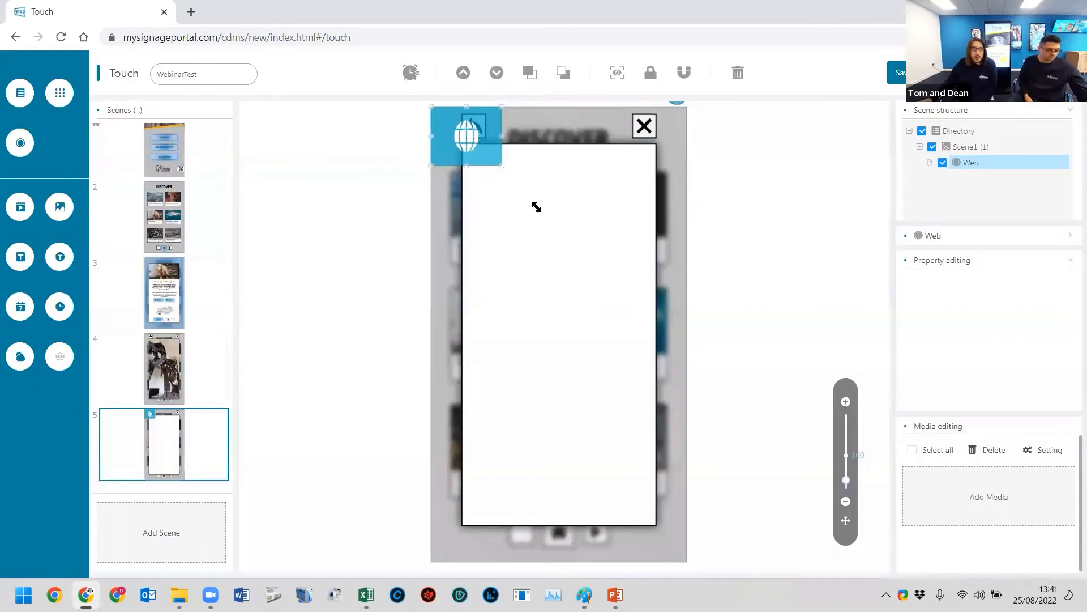
- Resize and position the web zone to cover the fifth scene's white panel
{"action": "left_click_drag", "start_coordinate": [536, 206], "coordinate": [653, 523]}
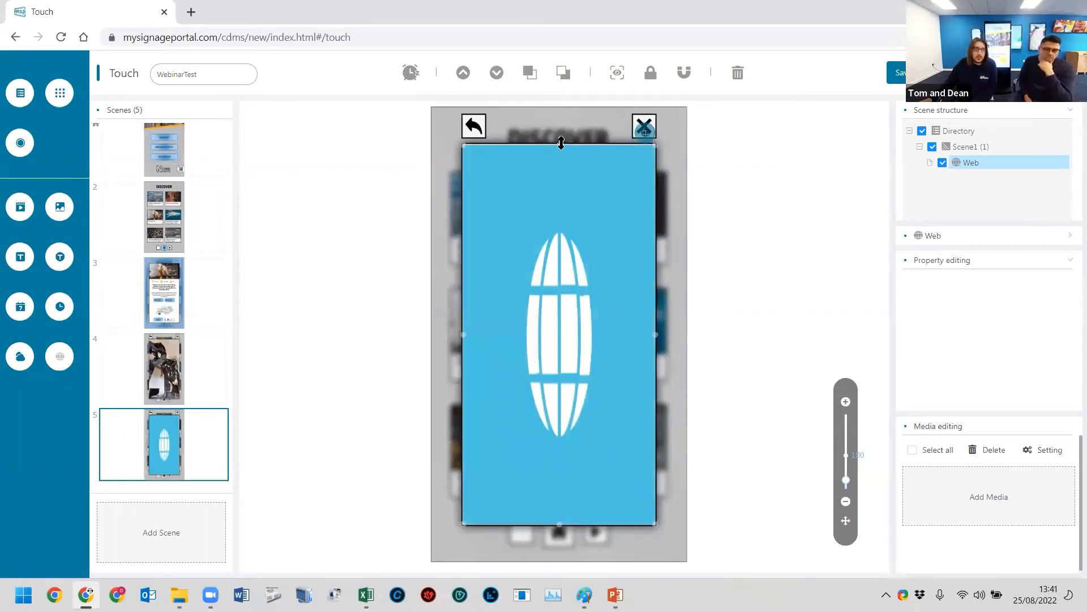
{"action": "left_click", "coordinate": [529, 203]}
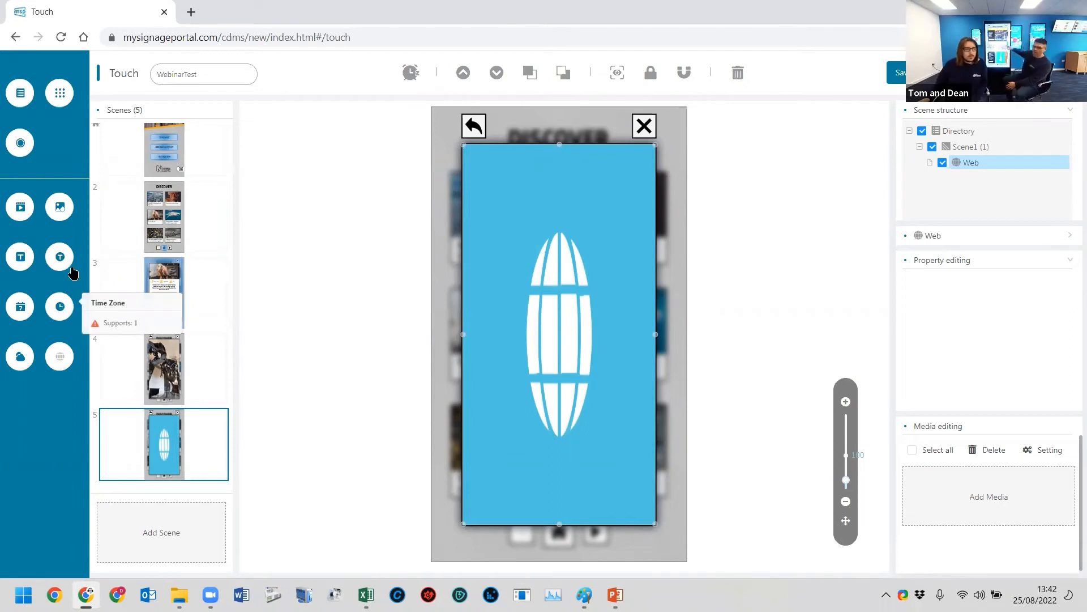
- Add two tall button zones over the fifth scene's left and right margins, beside the web zone
{"action": "left_click_drag", "start_coordinate": [20, 143], "coordinate": [456, 592]}
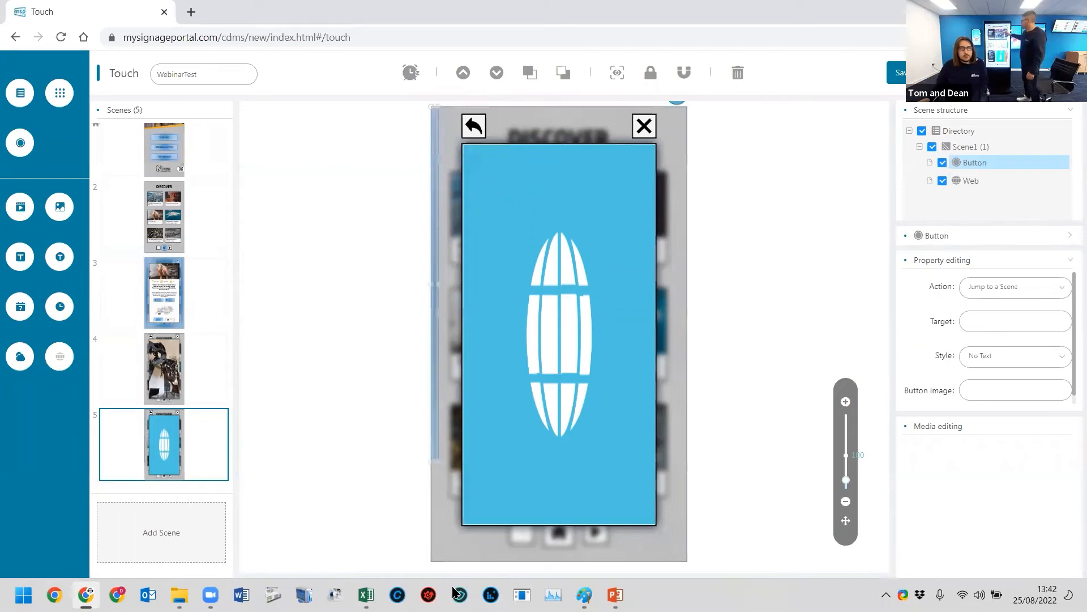
{"action": "left_click_drag", "start_coordinate": [452, 588], "coordinate": [462, 589]}
{"action": "left_click", "coordinate": [21, 142]}
{"action": "left_click_drag", "start_coordinate": [442, 193], "coordinate": [679, 371]}
{"action": "left_click_drag", "start_coordinate": [683, 262], "coordinate": [699, 229]}
{"action": "left_click_drag", "start_coordinate": [670, 326], "coordinate": [677, 584]}
- Add a button zone over the fifth scene's back arrow and another over the upper strip including the close cross
{"action": "left_click", "coordinate": [20, 142]}
{"action": "left_click_drag", "start_coordinate": [476, 144], "coordinate": [578, 157]}
{"action": "left_click", "coordinate": [18, 148]}
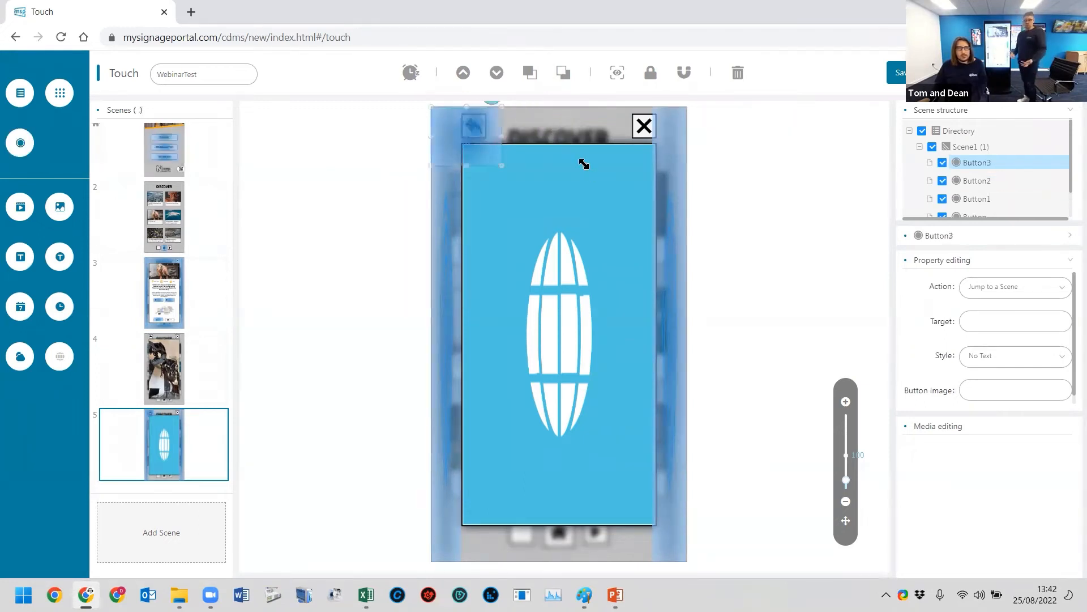
{"action": "left_click_drag", "start_coordinate": [633, 132], "coordinate": [648, 142]}
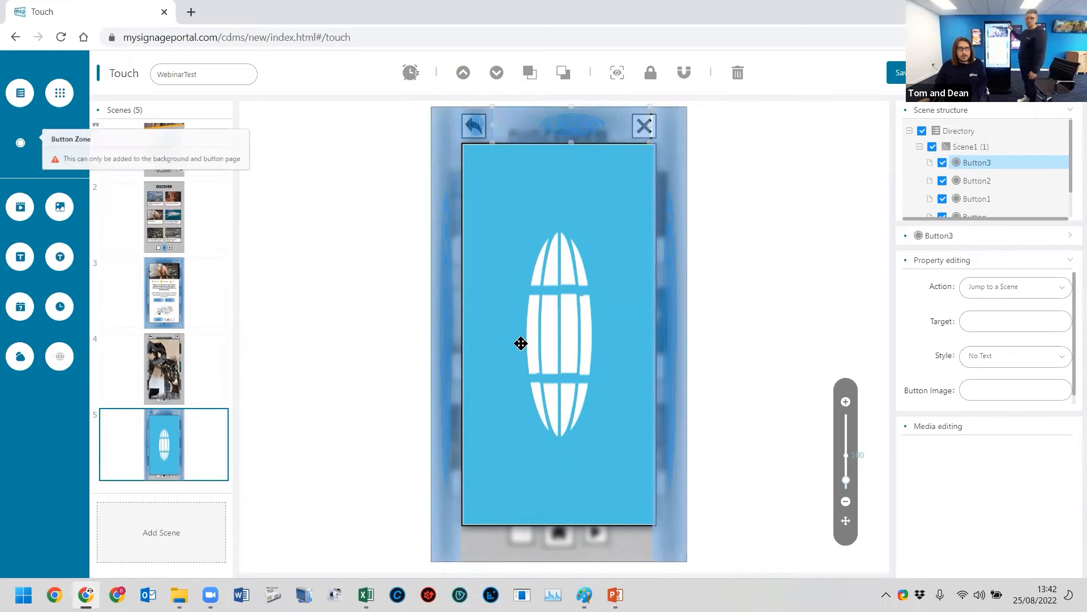
- Fit a further button zone over the strip below the web zone in the fifth scene
{"action": "left_click_drag", "start_coordinate": [525, 554], "coordinate": [539, 570]}
{"action": "left_click_drag", "start_coordinate": [545, 502], "coordinate": [634, 531]}
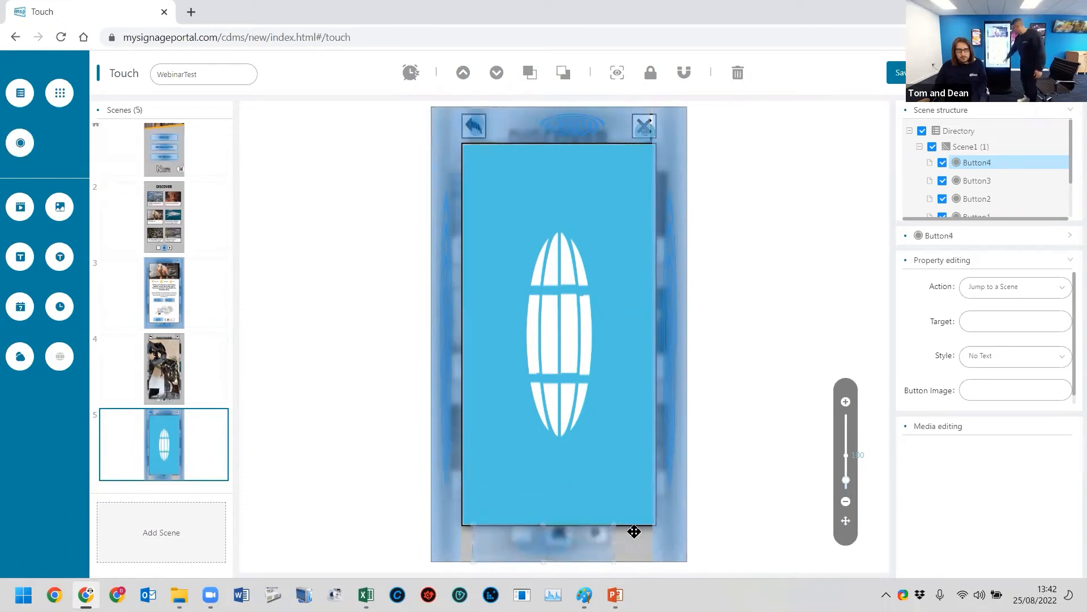
{"action": "left_click_drag", "start_coordinate": [471, 547], "coordinate": [466, 547]}
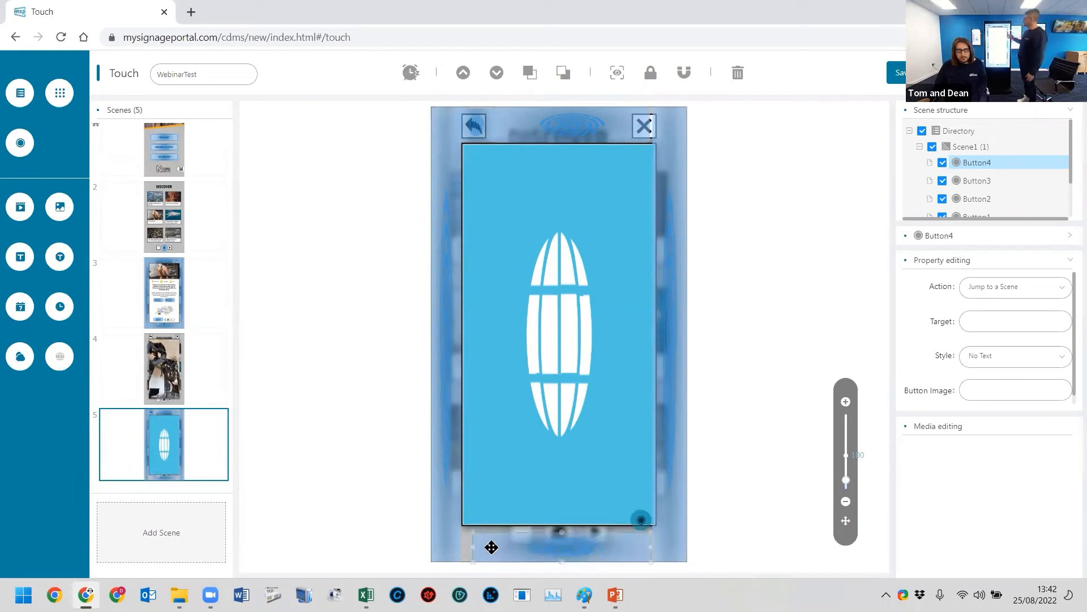
{"action": "left_click_drag", "start_coordinate": [557, 532], "coordinate": [555, 524]}
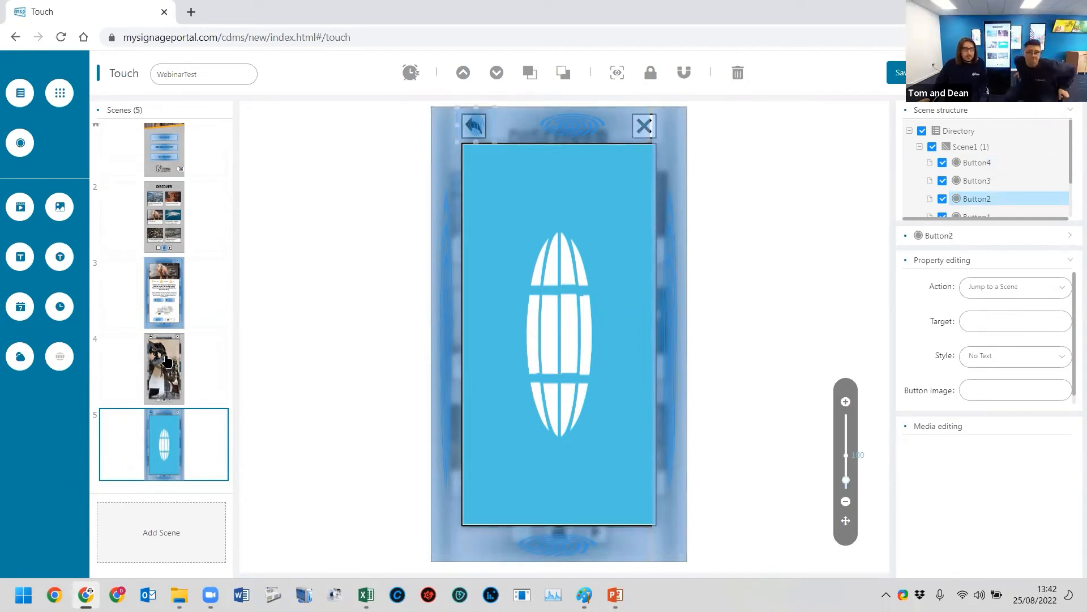
- Rename the fourth scene as Gallery
{"action": "left_click", "coordinate": [176, 378]}
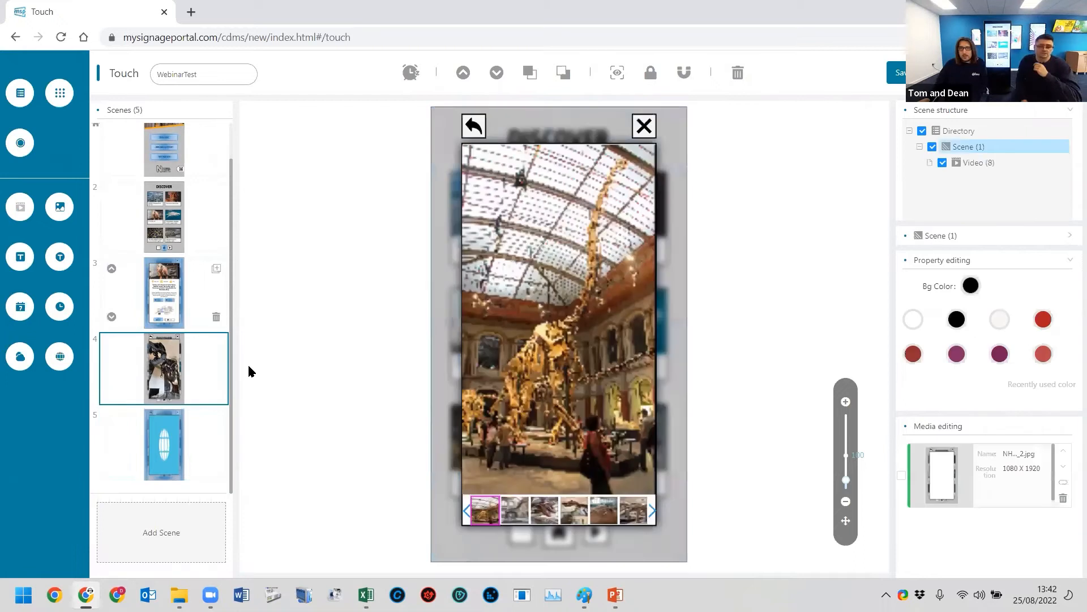
{"action": "right_click", "coordinate": [966, 152]}
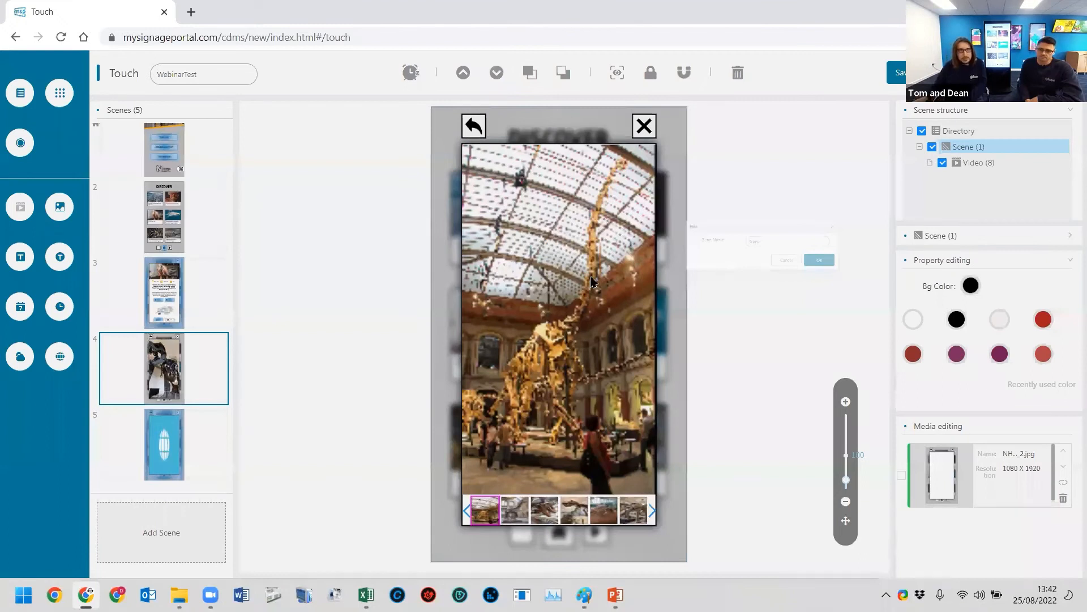
{"action": "type", "text": "Gallery"}
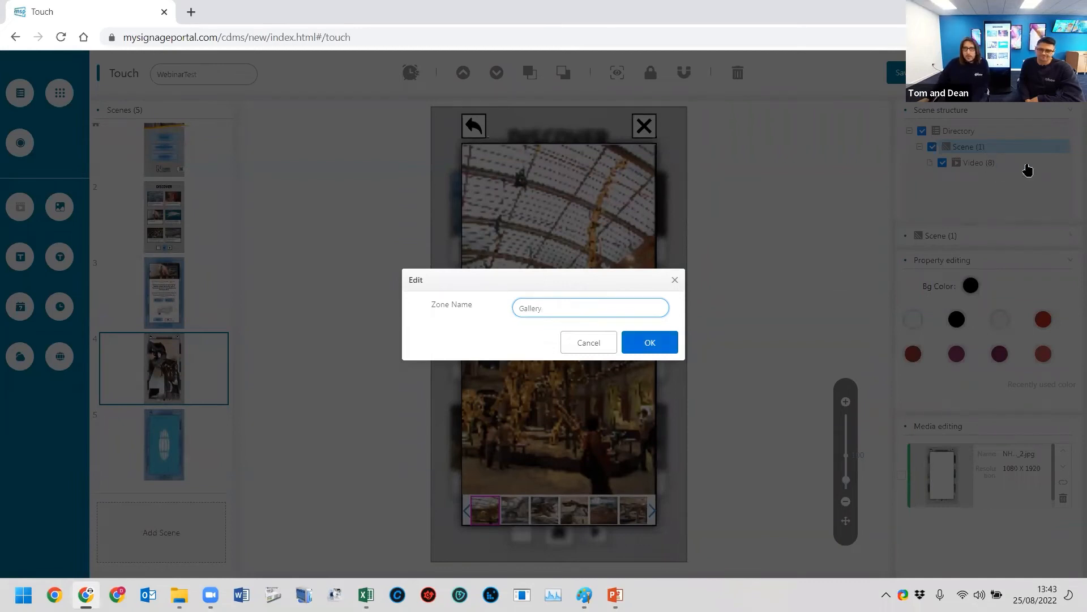
{"action": "left_click", "coordinate": [646, 342]}
- Rename the fifth scene as Website
{"action": "double_click", "coordinate": [563, 307]}
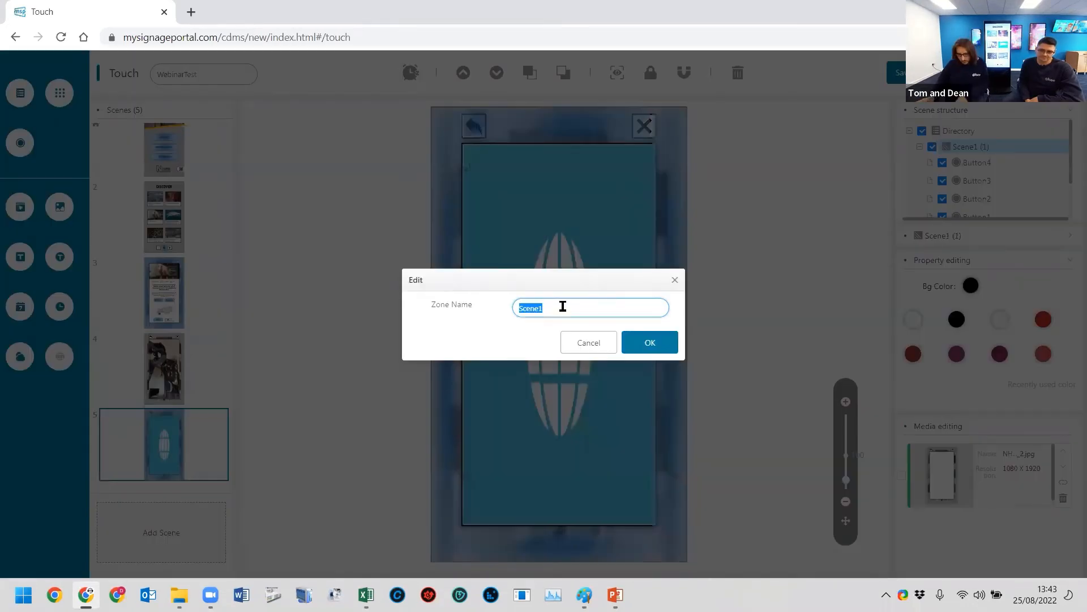
{"action": "type", "text": "Website"}
{"action": "left_click", "coordinate": [651, 340]}
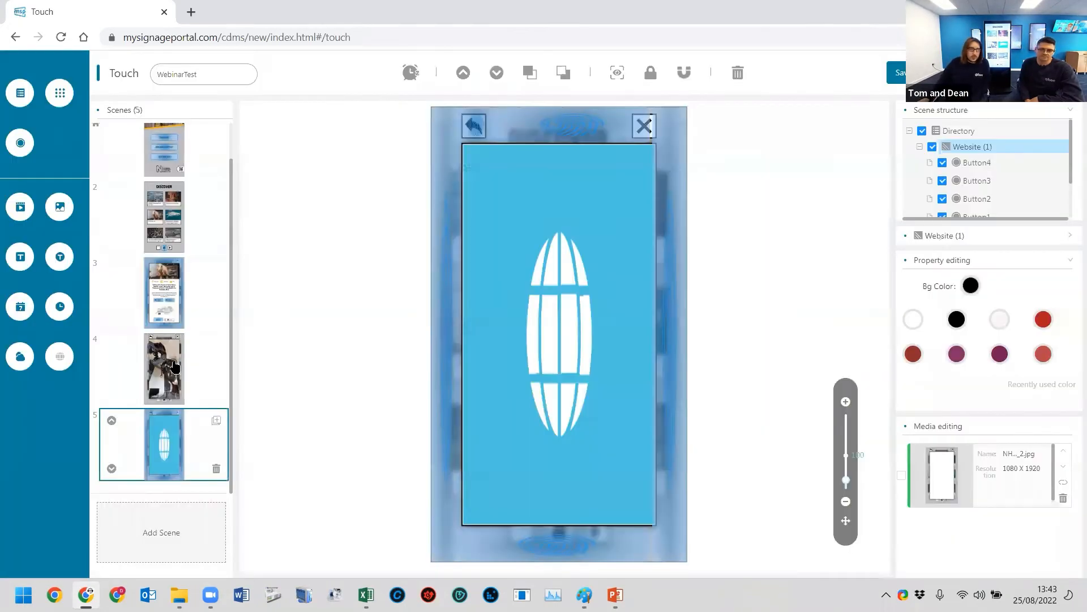
- Link the button over the Dinosaur scene's gallery label to the Gallery scene
{"action": "left_click", "coordinate": [166, 356]}
{"action": "left_click", "coordinate": [194, 304]}
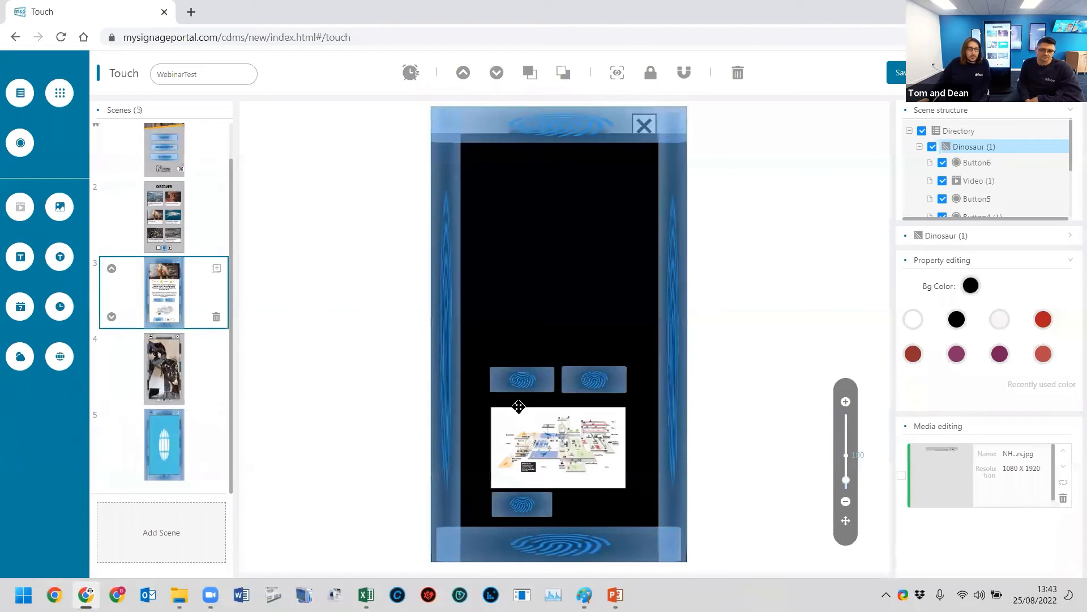
{"action": "left_click", "coordinate": [519, 502]}
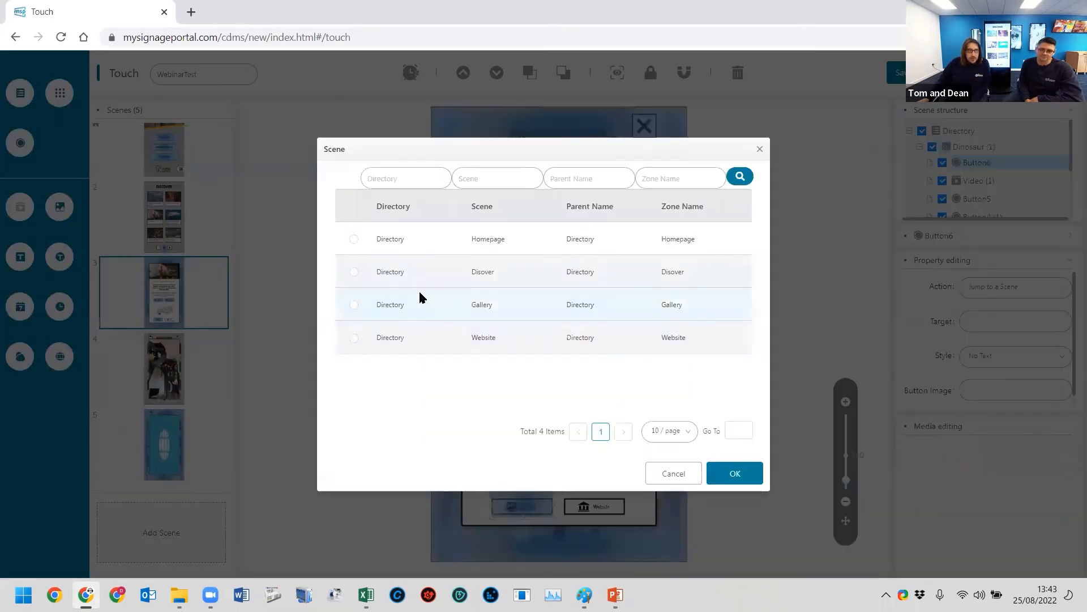
{"action": "left_click", "coordinate": [426, 304]}
{"action": "left_click", "coordinate": [739, 477]}
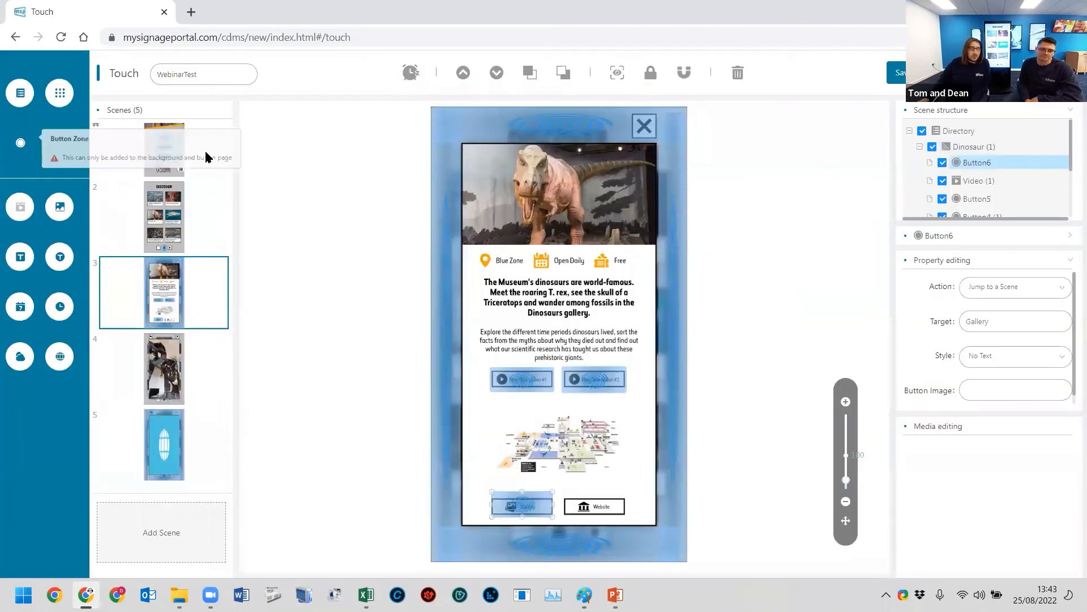
- Add a button zone over the Dinosaur scene's Website label and set its target to the Website scene
{"action": "left_click", "coordinate": [54, 153]}
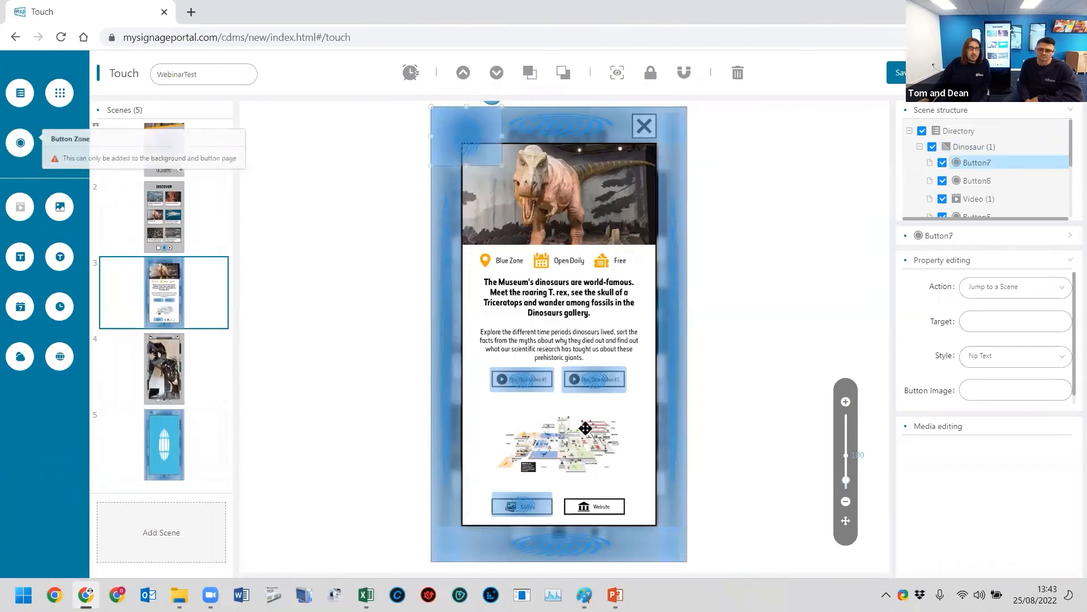
{"action": "left_click_drag", "start_coordinate": [458, 157], "coordinate": [586, 504]}
{"action": "left_click_drag", "start_coordinate": [629, 455], "coordinate": [607, 505]}
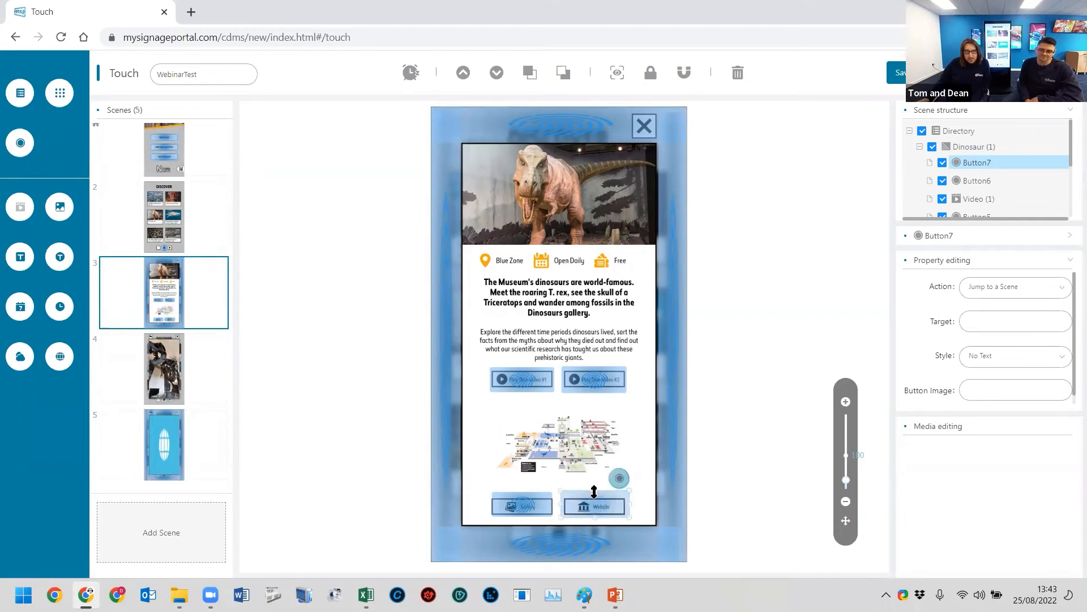
{"action": "left_click", "coordinate": [992, 328]}
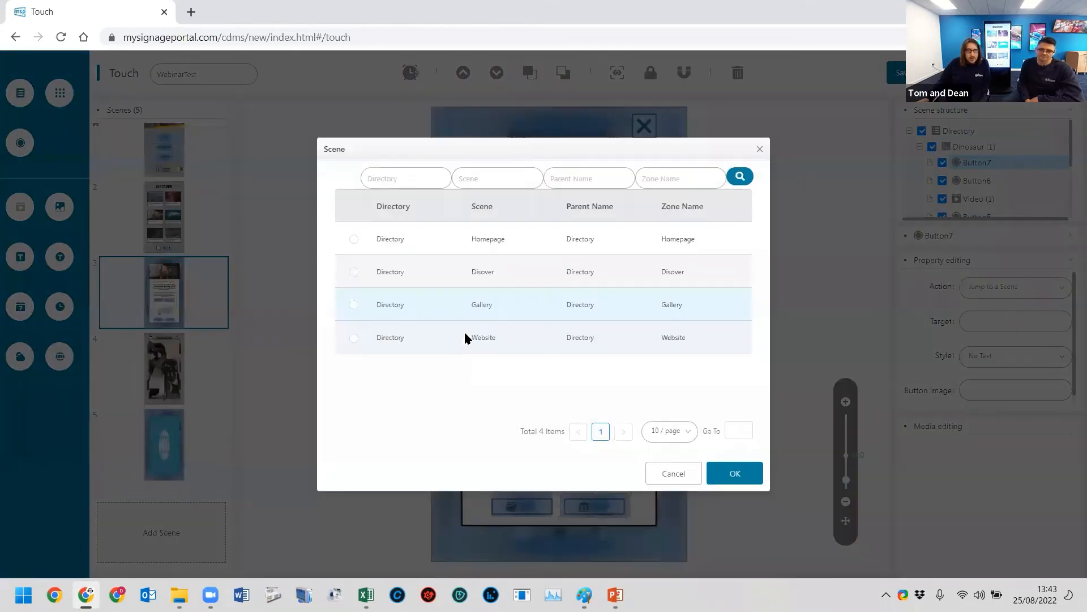
{"action": "left_click", "coordinate": [464, 337]}
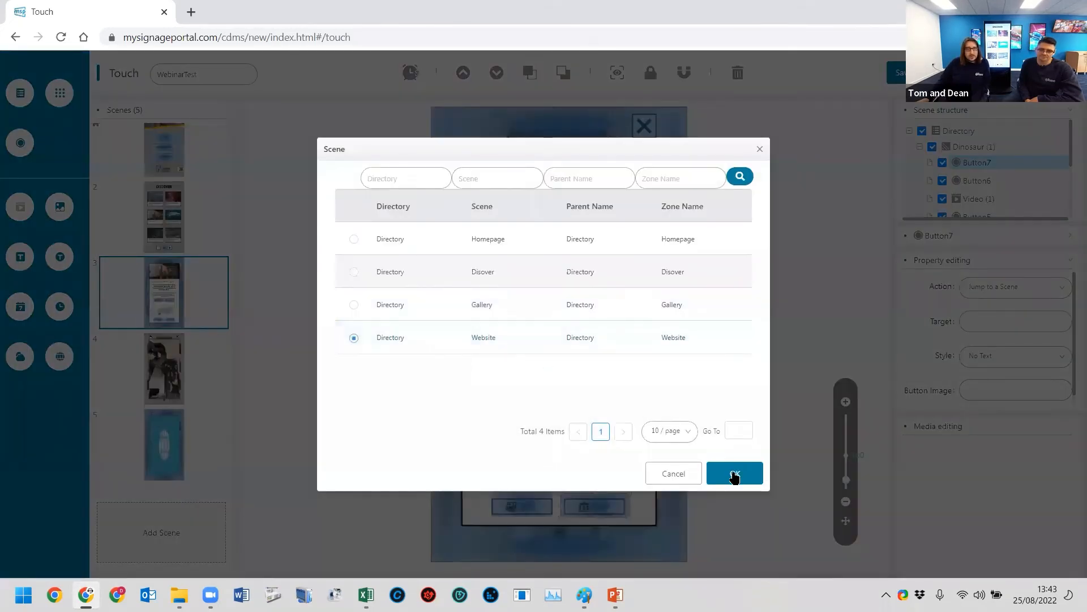
{"action": "left_click", "coordinate": [736, 470]}
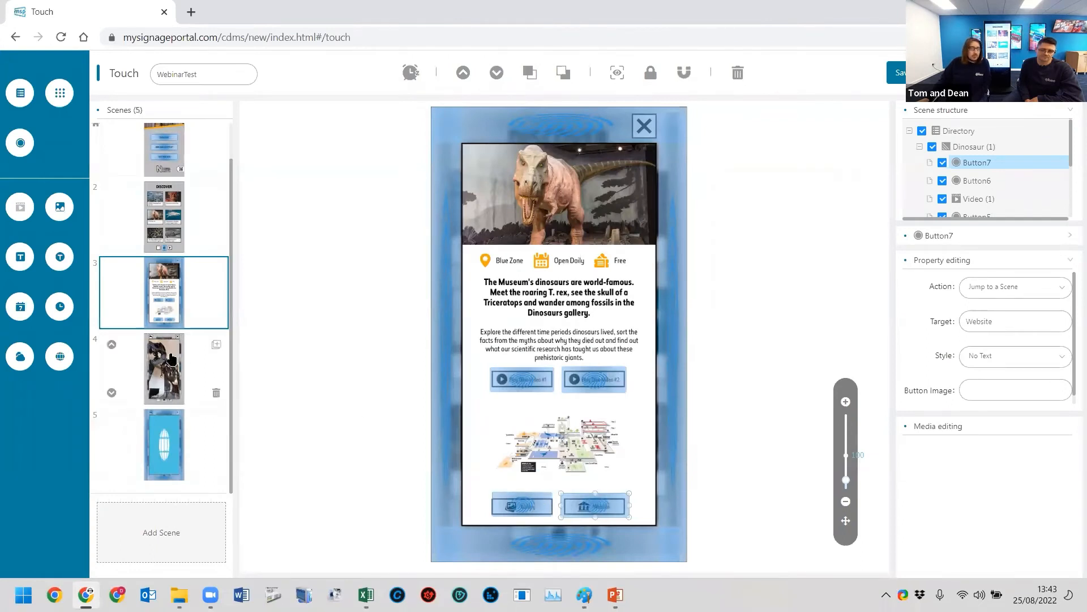
- Compare the back-arrow area of the Gallery scene with the Website scene's back-arrow button
{"action": "left_click", "coordinate": [165, 385]}
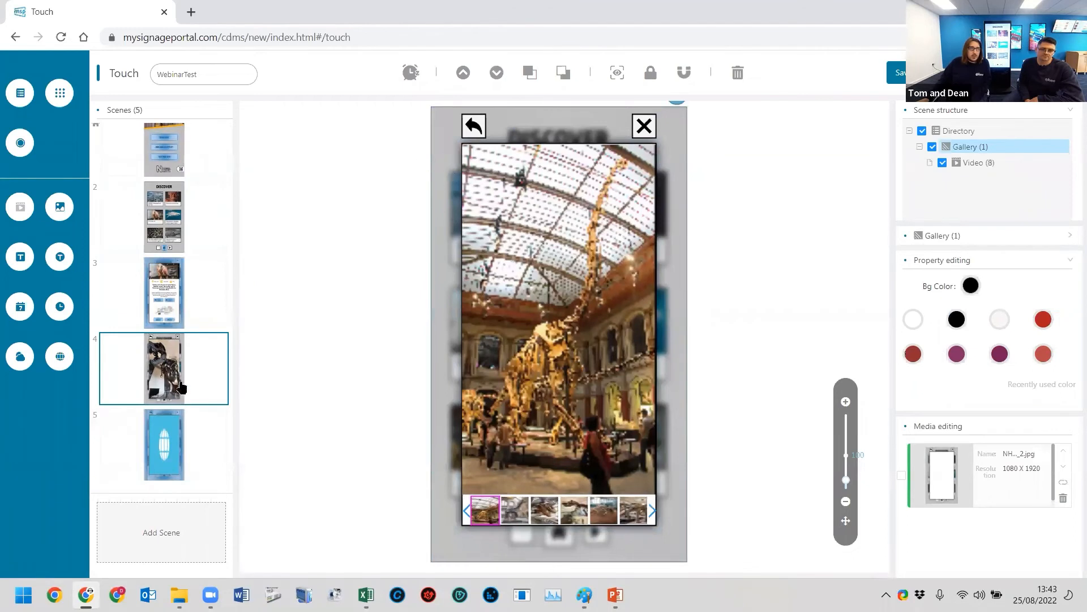
{"action": "left_click", "coordinate": [160, 434]}
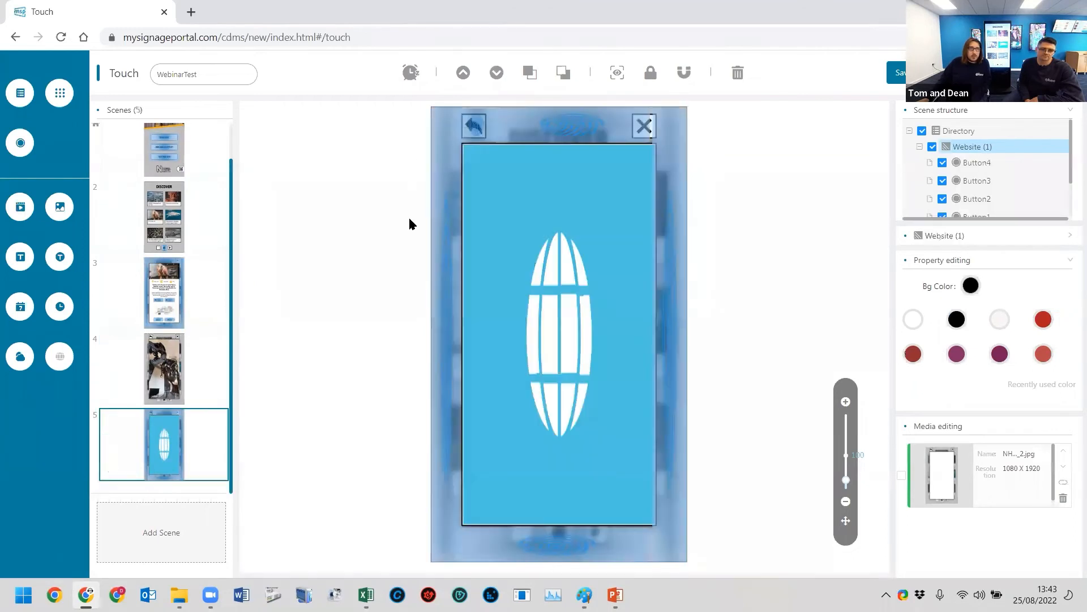
{"action": "left_click", "coordinate": [472, 128]}
{"action": "left_click", "coordinate": [164, 365]}
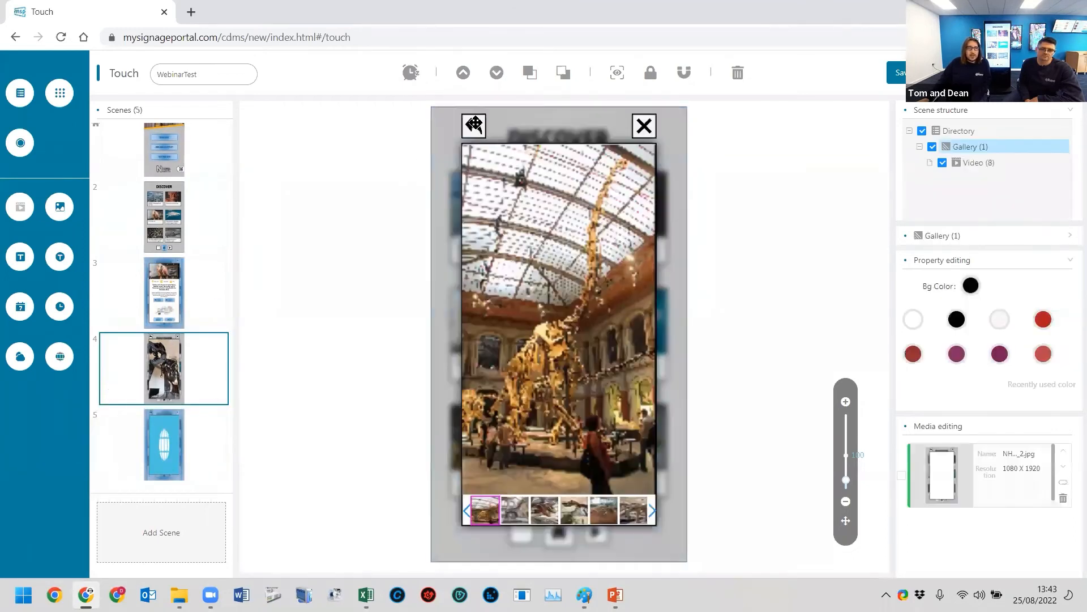
- Link the Website scene's back-arrow button to the Dinosaur scene
{"action": "left_click", "coordinate": [165, 441]}
{"action": "left_click", "coordinate": [473, 131]}
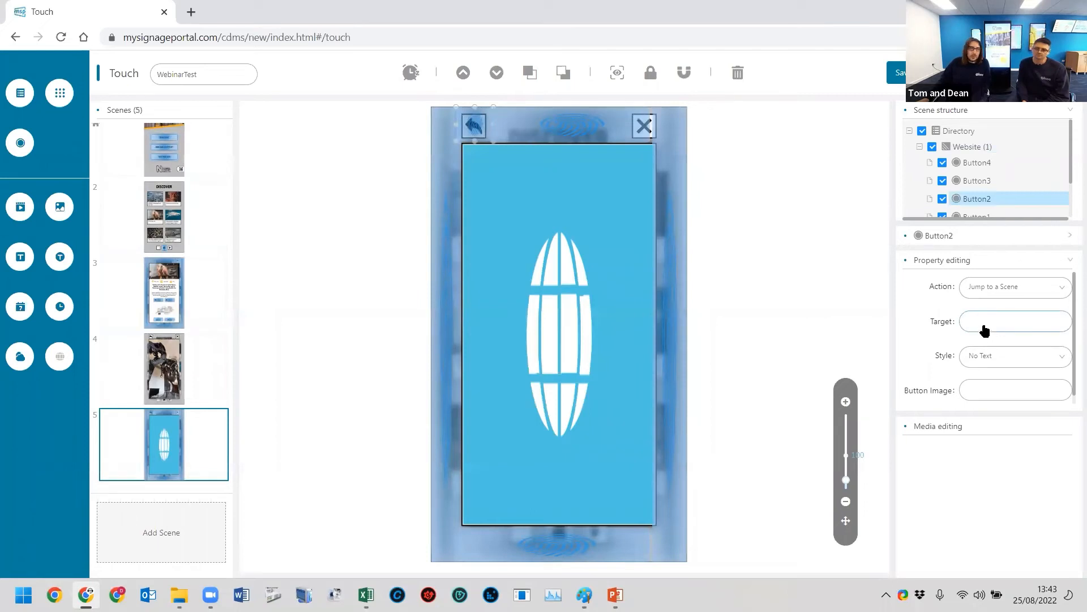
{"action": "left_click", "coordinate": [172, 306]}
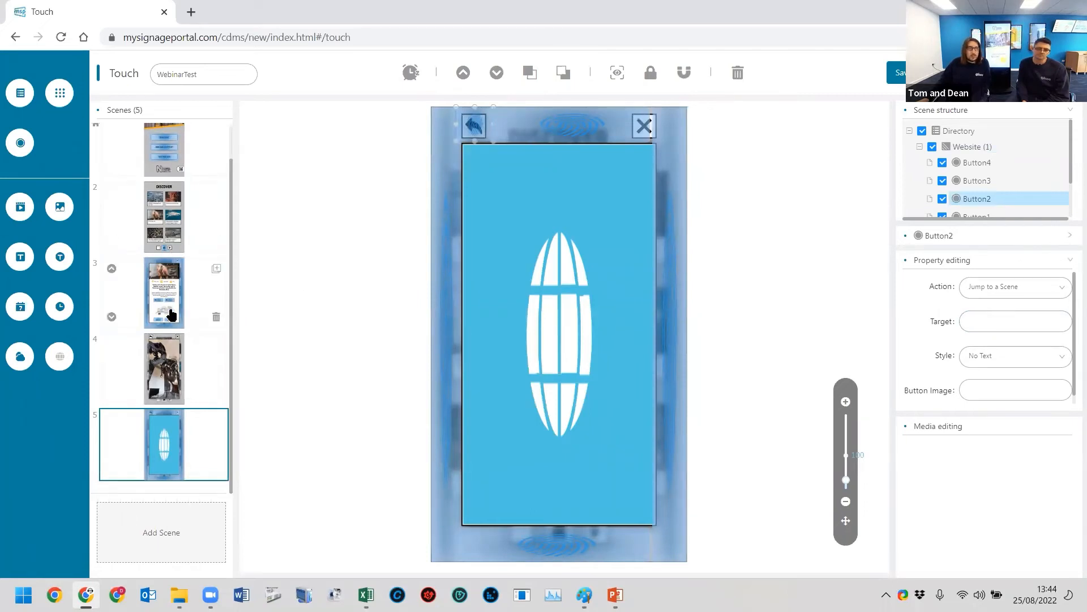
{"action": "left_click", "coordinate": [161, 451]}
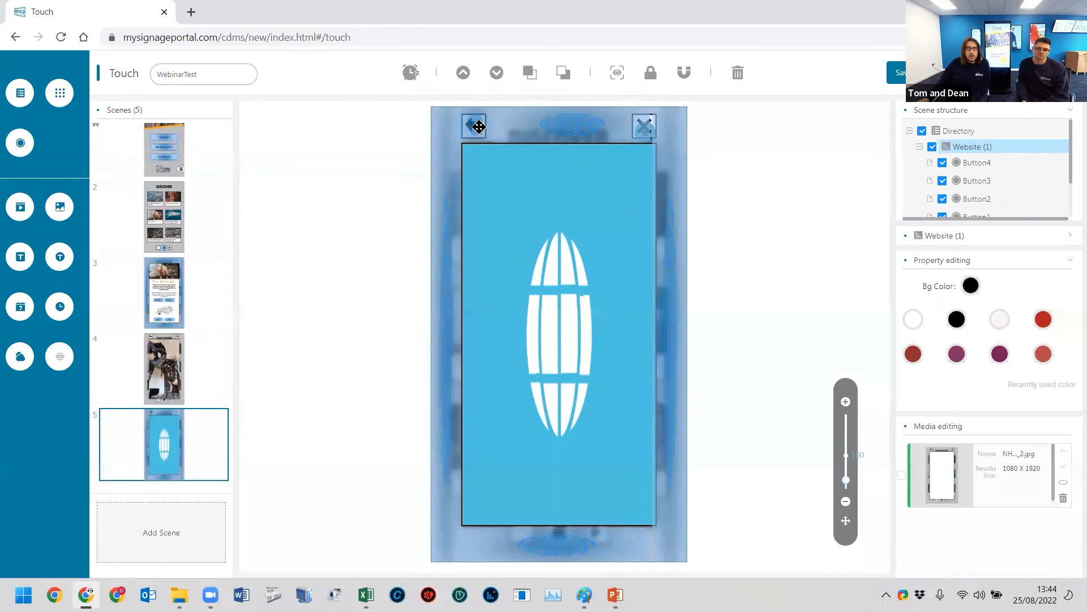
{"action": "left_click", "coordinate": [478, 126]}
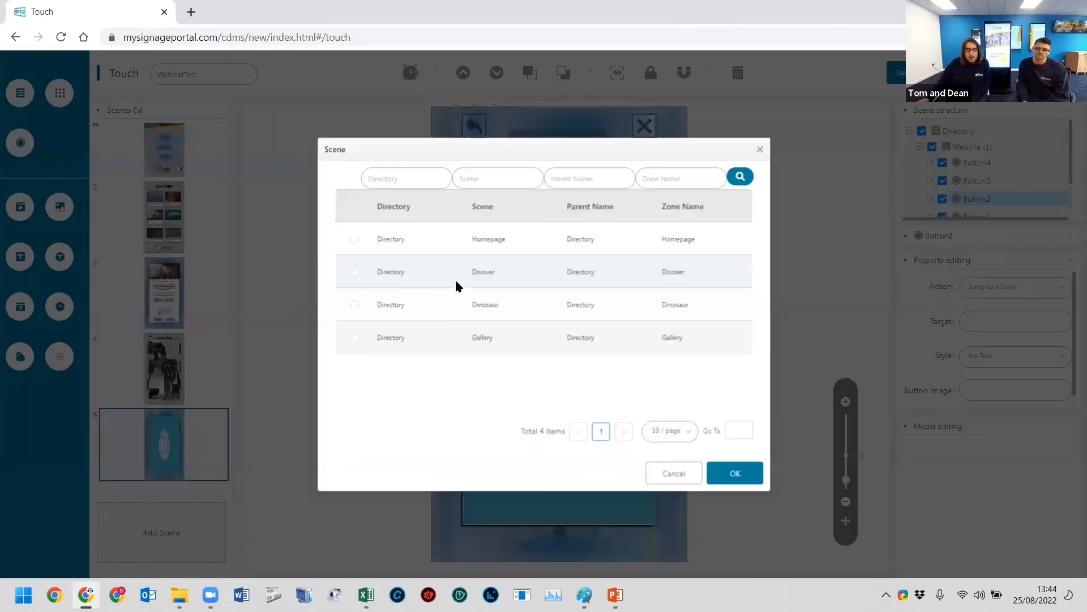
{"action": "left_click", "coordinate": [744, 478]}
{"action": "left_click", "coordinate": [182, 224]}
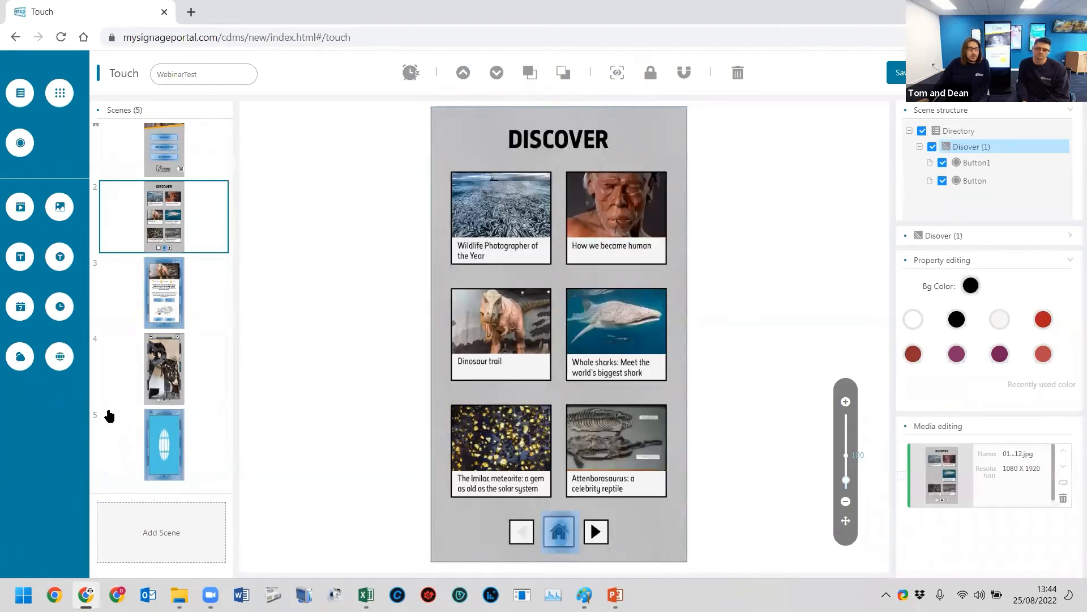
{"action": "left_click", "coordinate": [146, 426]}
{"action": "left_click", "coordinate": [176, 369]}
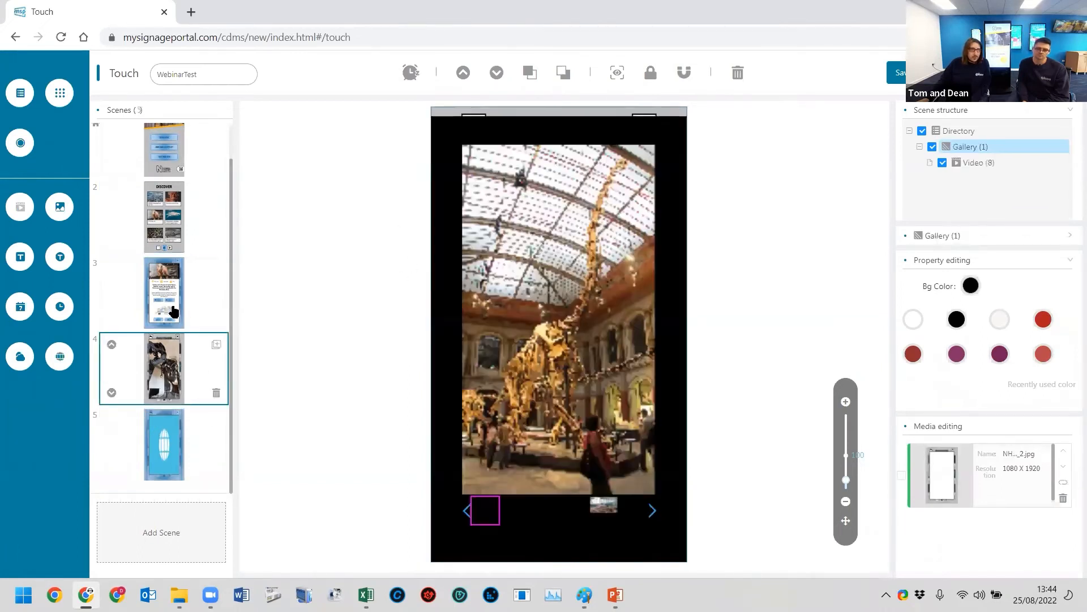
{"action": "left_click", "coordinate": [169, 300]}
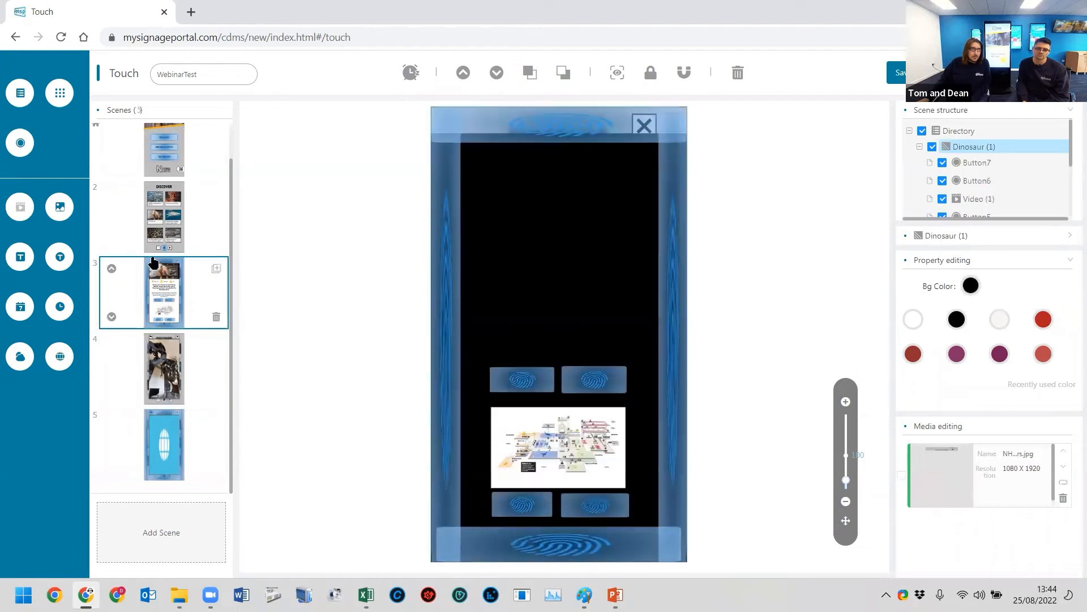
{"action": "left_click", "coordinate": [171, 193]}
{"action": "left_click", "coordinate": [179, 453]}
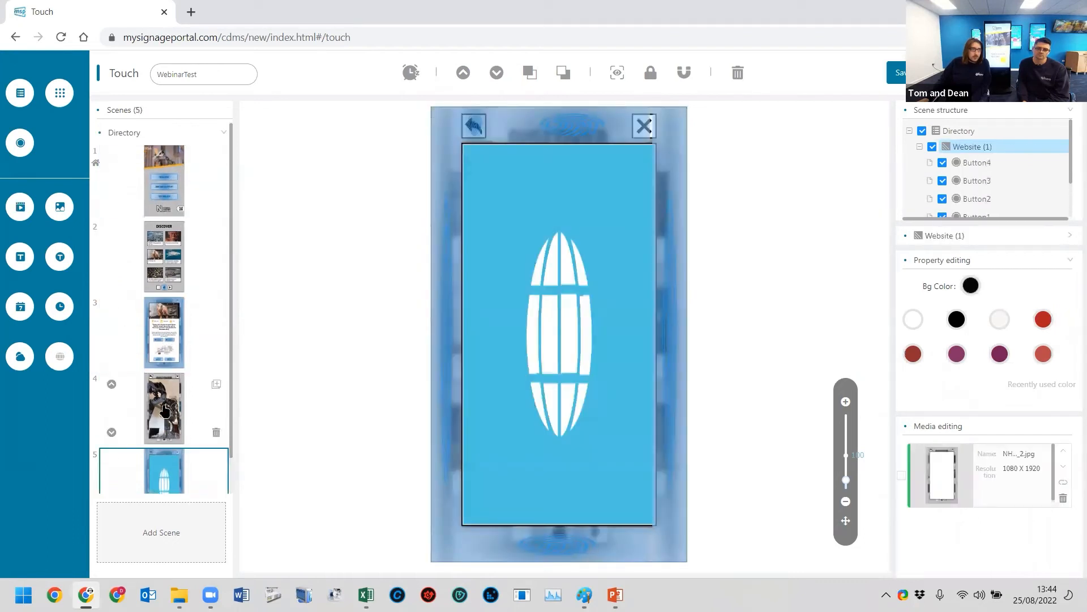
- Add button zones in the Gallery scene covering the margins to the left of and below the image gallery
{"action": "left_click", "coordinate": [174, 365]}
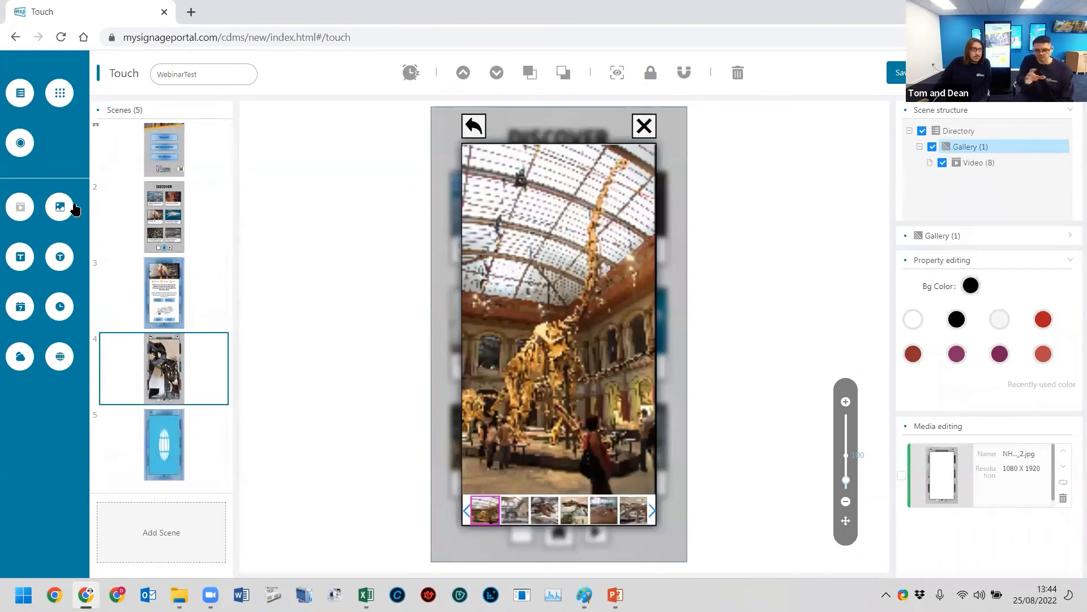
{"action": "left_click", "coordinate": [20, 143]}
{"action": "left_click_drag", "start_coordinate": [497, 167], "coordinate": [460, 573]}
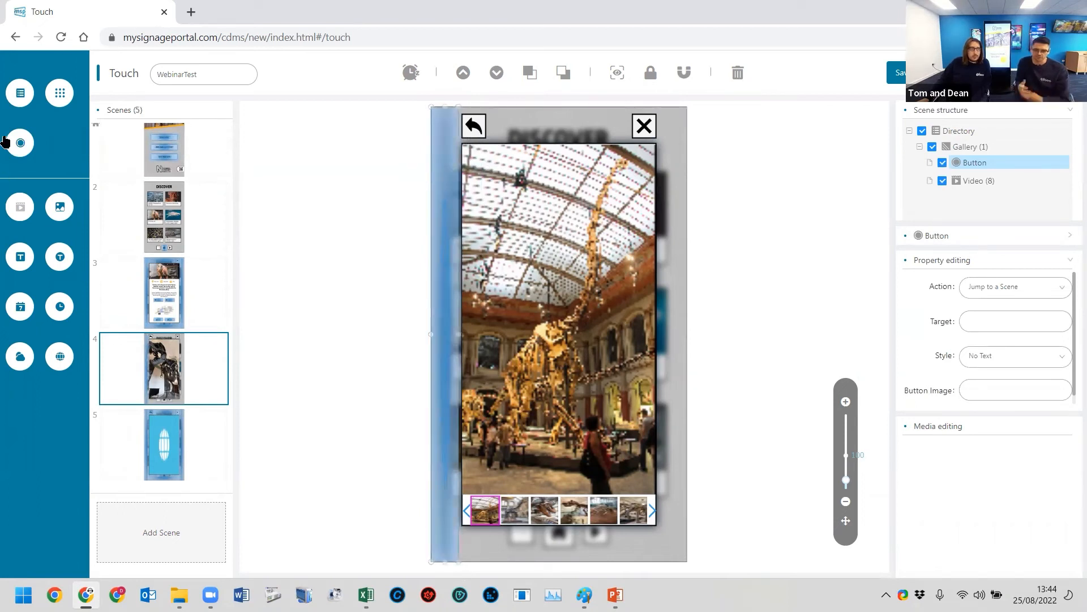
{"action": "left_click", "coordinate": [19, 142]}
{"action": "left_click_drag", "start_coordinate": [522, 531], "coordinate": [700, 532]}
{"action": "left_click_drag", "start_coordinate": [463, 544], "coordinate": [457, 544]}
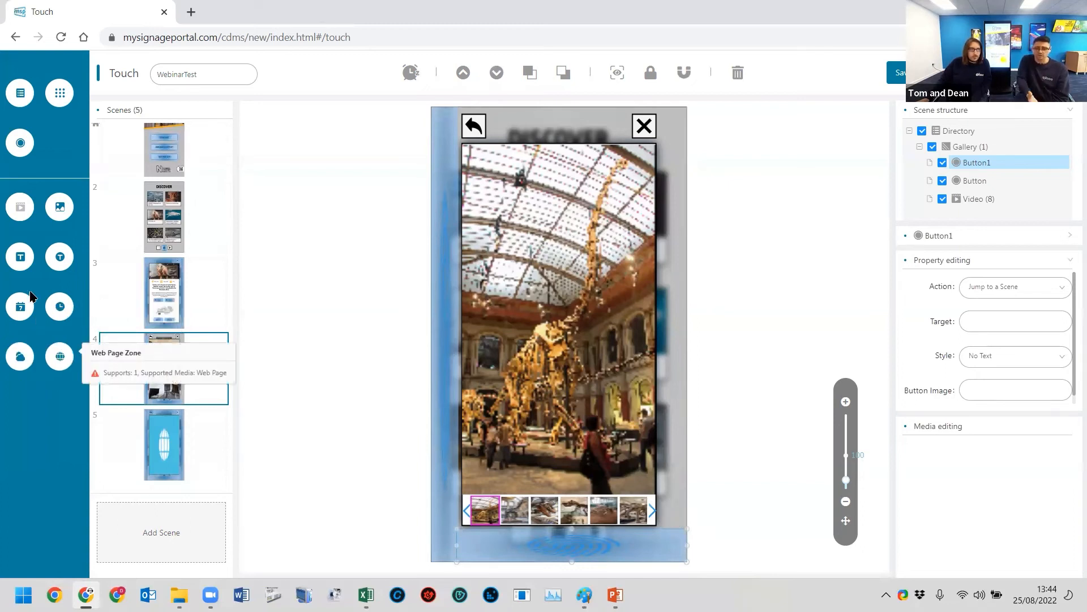
- Add a narrow button zone covering the margin along the Gallery scene's right edge
{"action": "left_click", "coordinate": [21, 143]}
{"action": "left_click_drag", "start_coordinate": [440, 160], "coordinate": [687, 521]}
{"action": "left_click_drag", "start_coordinate": [616, 474], "coordinate": [658, 104]}
{"action": "left_click_drag", "start_coordinate": [673, 532], "coordinate": [671, 526]}
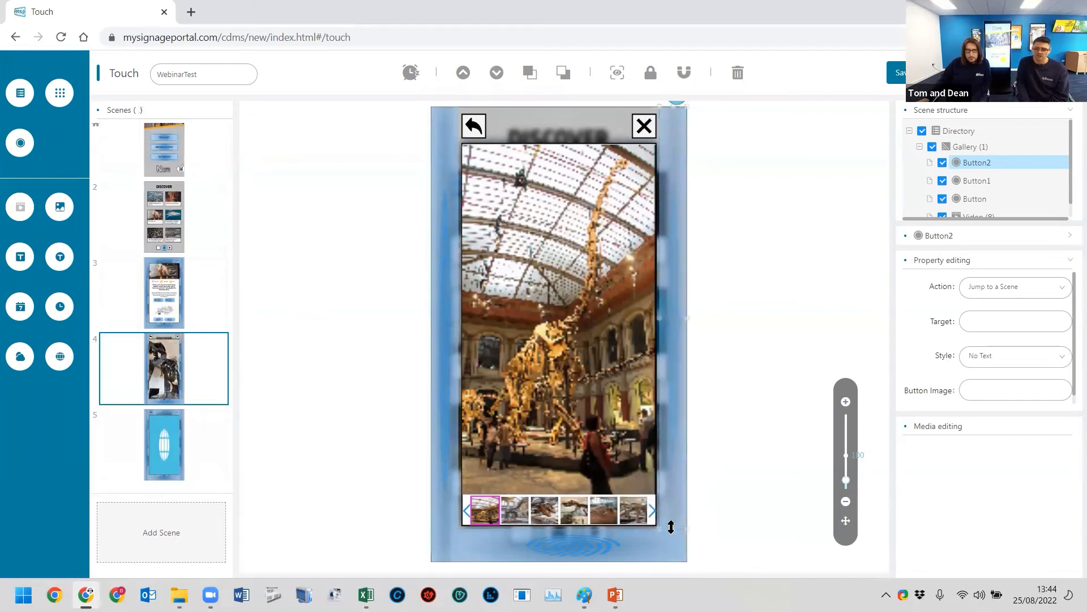
- Add a button zone across the Gallery scene's top strip, covering the close icon but leaving the back arrow free
{"action": "left_click", "coordinate": [20, 143]}
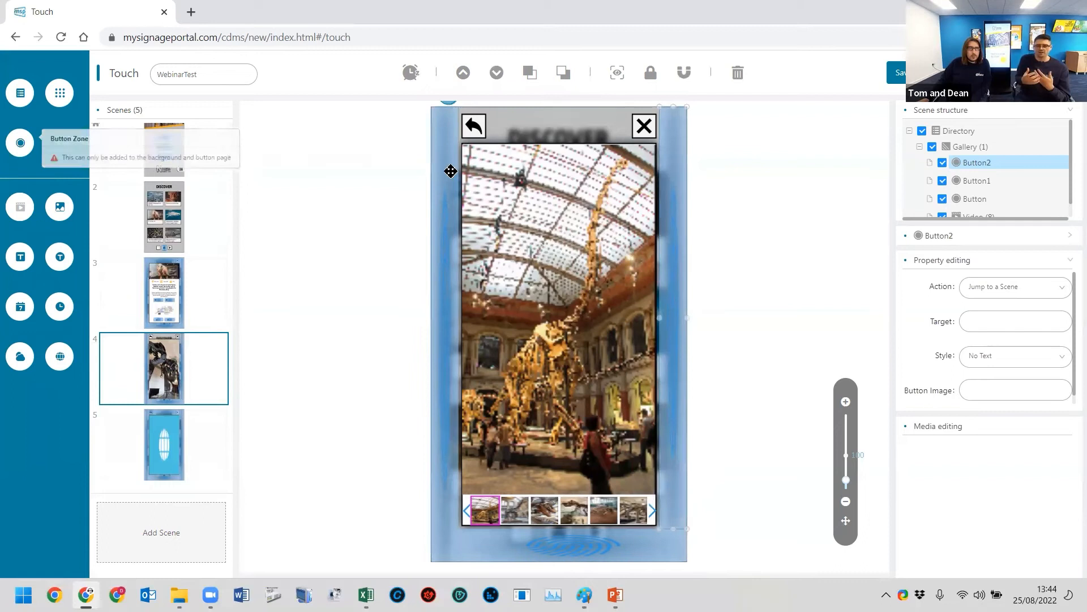
{"action": "left_click", "coordinate": [20, 142]}
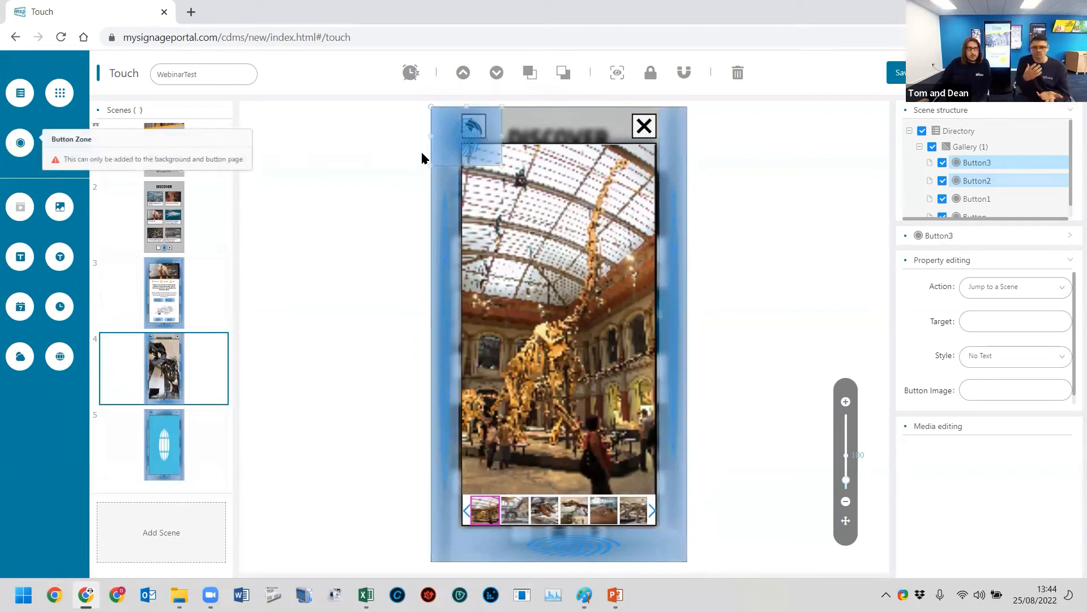
{"action": "left_click_drag", "start_coordinate": [501, 164], "coordinate": [655, 141]}
{"action": "left_click_drag", "start_coordinate": [431, 125], "coordinate": [496, 122]}
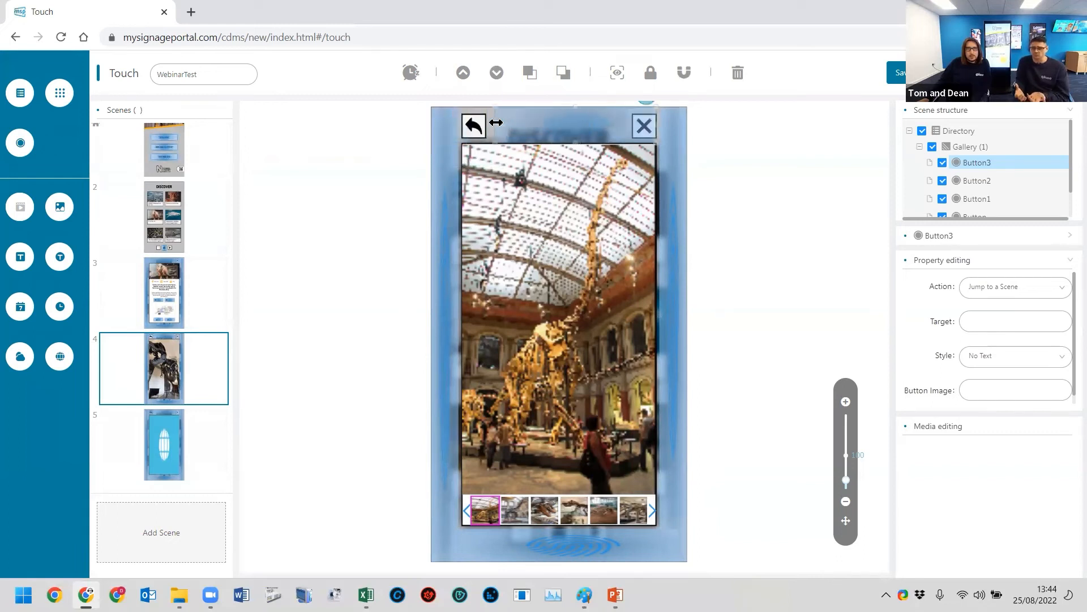
- Add a button zone over the Gallery scene's back arrow and set its target to the Dinosaur scene
{"action": "left_click", "coordinate": [21, 143]}
{"action": "left_click_drag", "start_coordinate": [499, 165], "coordinate": [484, 134]}
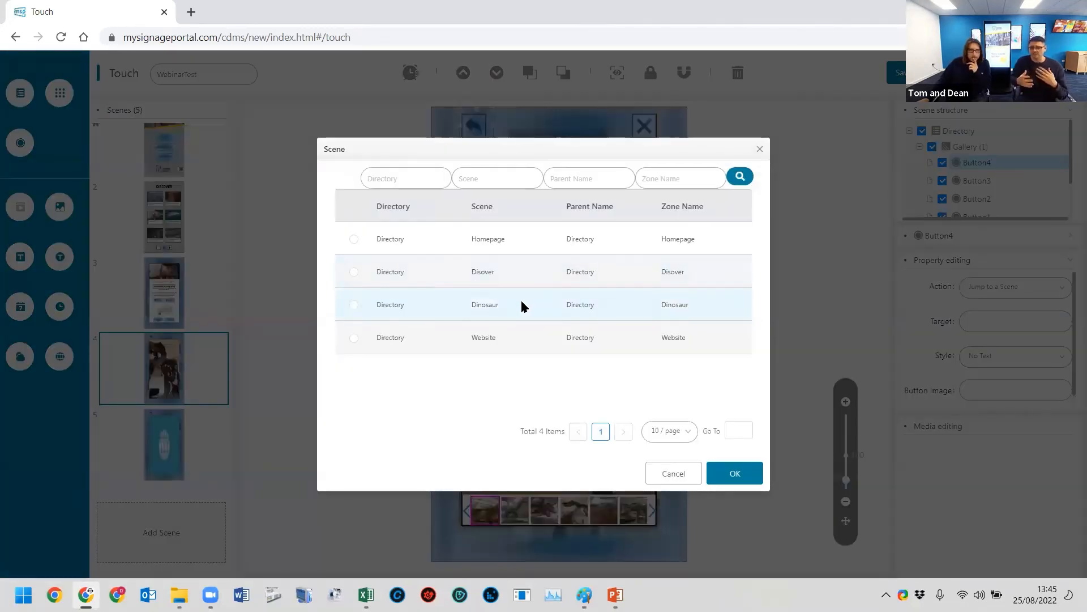
{"action": "left_click", "coordinate": [521, 300]}
{"action": "left_click", "coordinate": [734, 473]}
- Set the target of the Gallery scene's left-margin and bottom-margin buttons to the Disover scene
{"action": "left_click", "coordinate": [990, 321]}
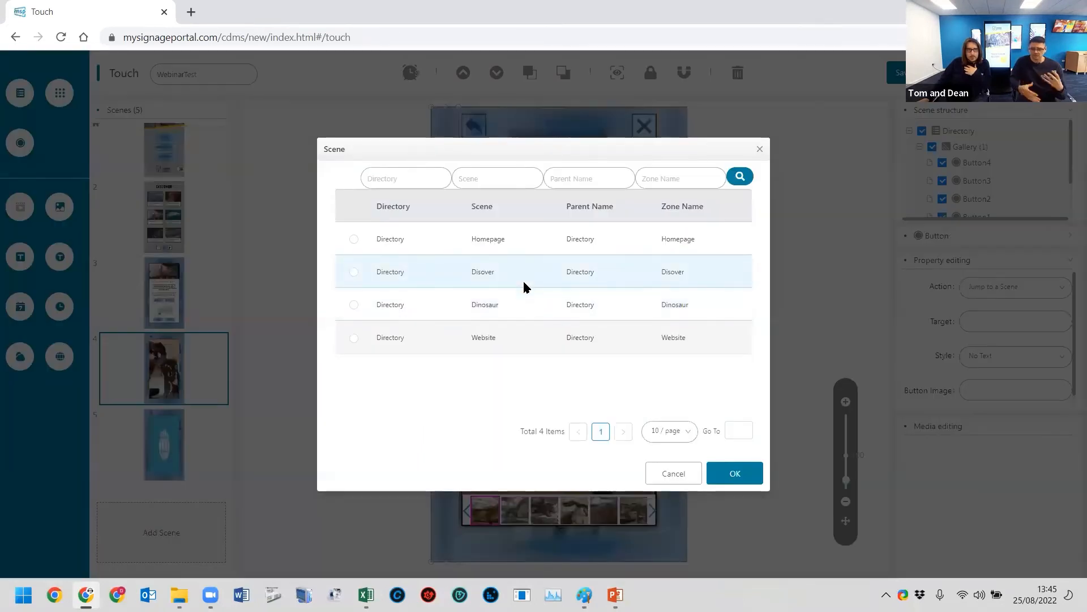
{"action": "left_click", "coordinate": [524, 283]}
{"action": "left_click", "coordinate": [734, 473]}
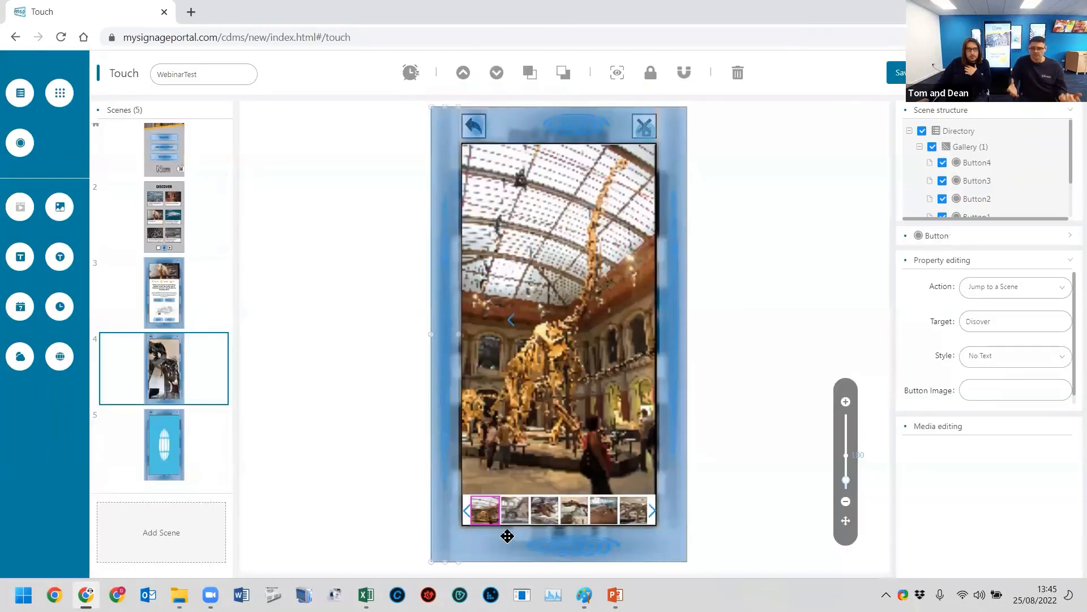
{"action": "left_click", "coordinate": [560, 542]}
{"action": "left_click", "coordinate": [935, 320]}
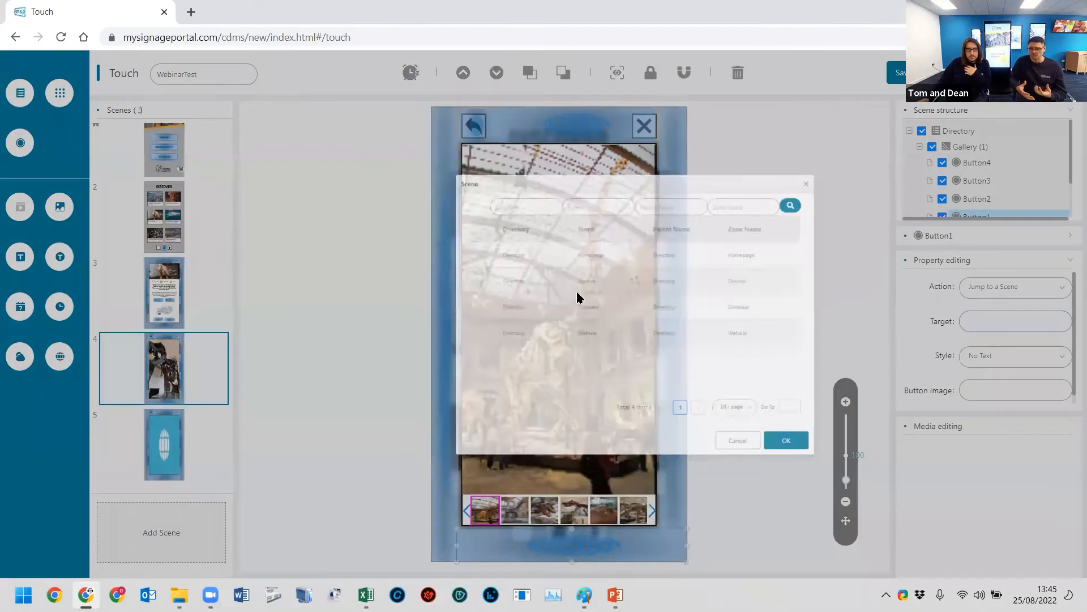
{"action": "left_click", "coordinate": [732, 472]}
- Set the target of the Gallery scene's right-margin and top-strip buttons to the Disover scene
{"action": "left_click", "coordinate": [977, 198]}
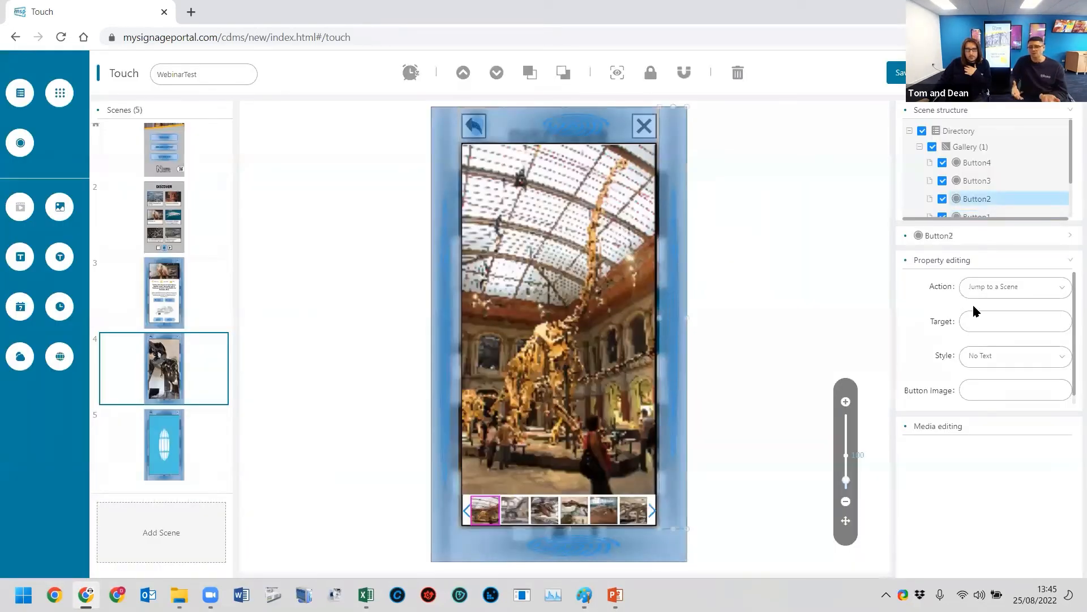
{"action": "left_click", "coordinate": [990, 318]}
{"action": "left_click", "coordinate": [539, 263]}
{"action": "left_click", "coordinate": [737, 472]}
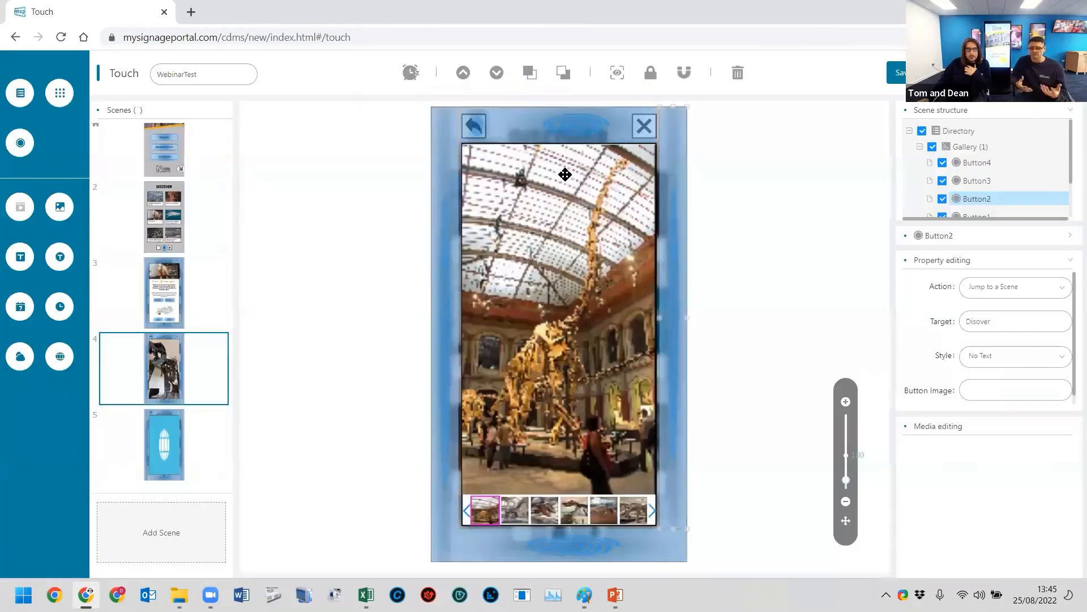
{"action": "left_click", "coordinate": [568, 134]}
{"action": "left_click", "coordinate": [978, 320]}
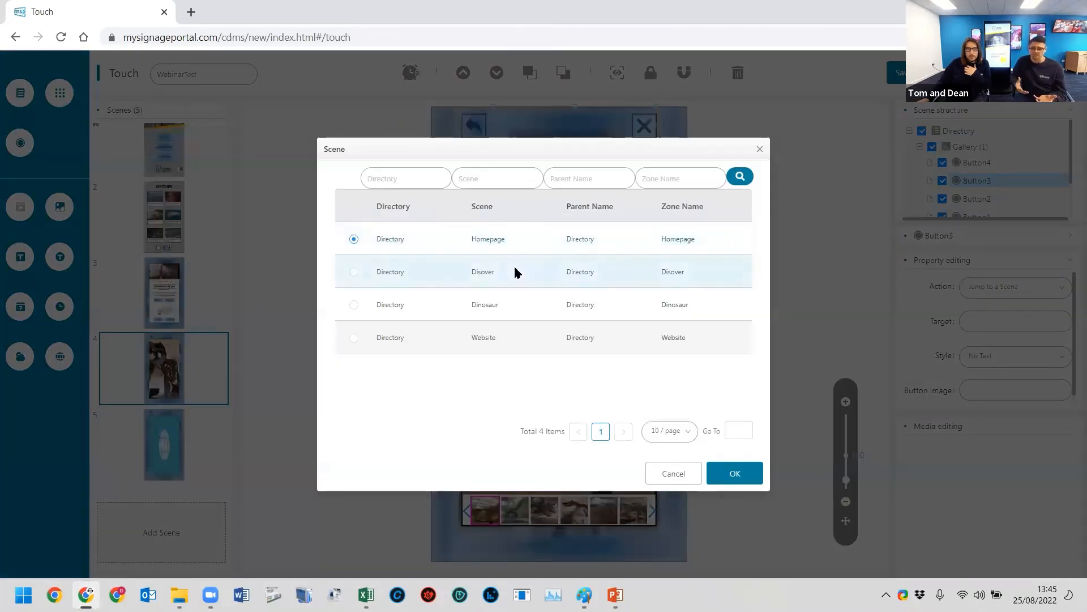
{"action": "left_click", "coordinate": [515, 271]}
{"action": "left_click", "coordinate": [713, 469]}
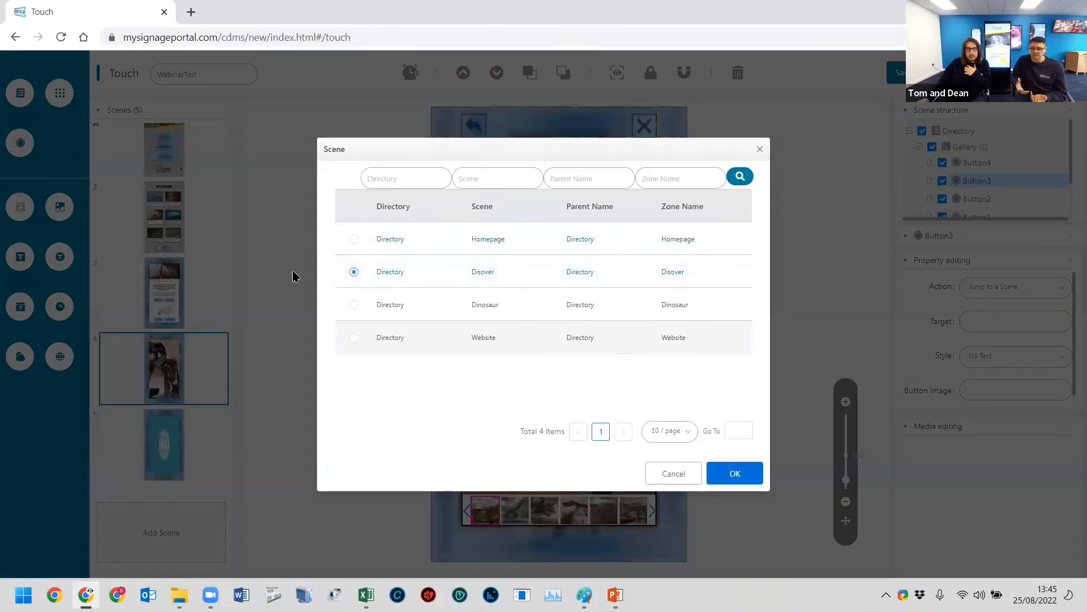
- Link the Website scene's left-margin and top-strip buttons to the Disover scene
{"action": "left_click", "coordinate": [164, 425]}
{"action": "left_click", "coordinate": [447, 186]}
{"action": "left_click", "coordinate": [990, 322]}
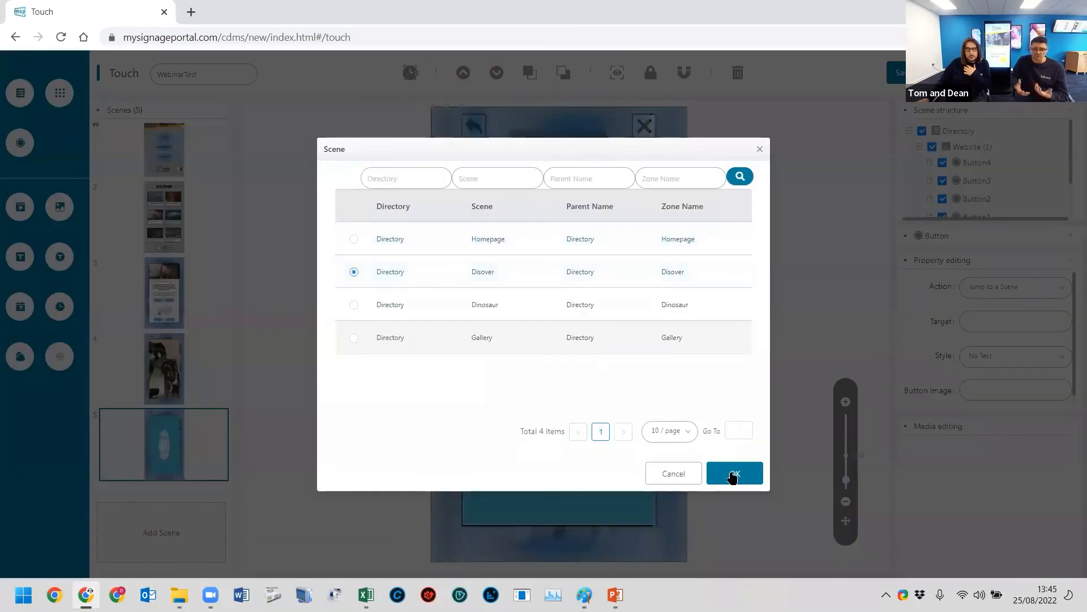
{"action": "left_click", "coordinate": [733, 475]}
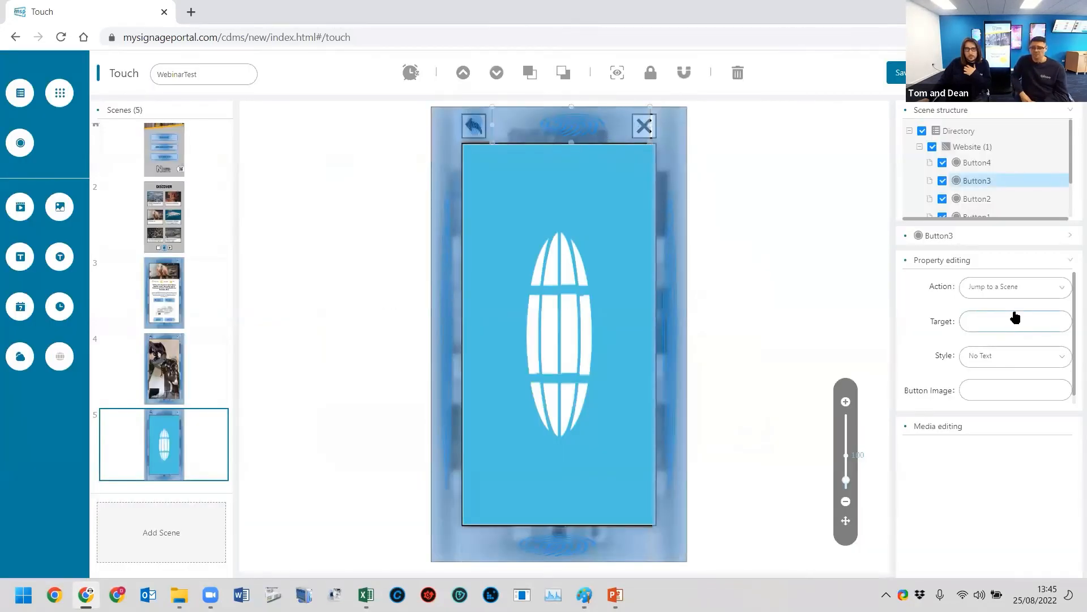
{"action": "left_click", "coordinate": [1015, 317]}
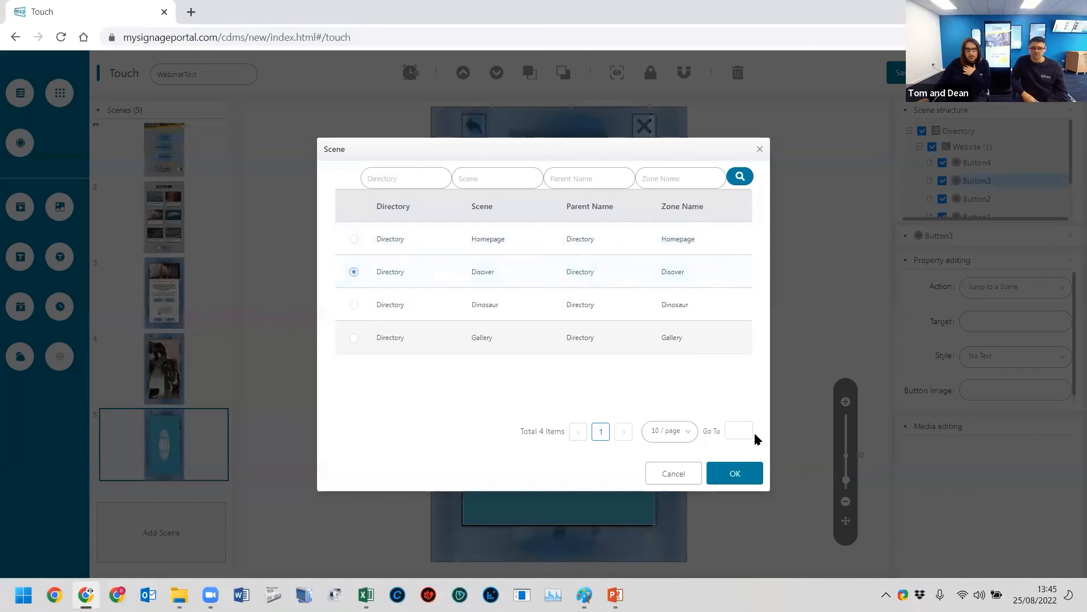
{"action": "left_click", "coordinate": [735, 473]}
- Link the Website scene's right-margin and bottom-margin buttons to the Disover scene
{"action": "left_click", "coordinate": [676, 284]}
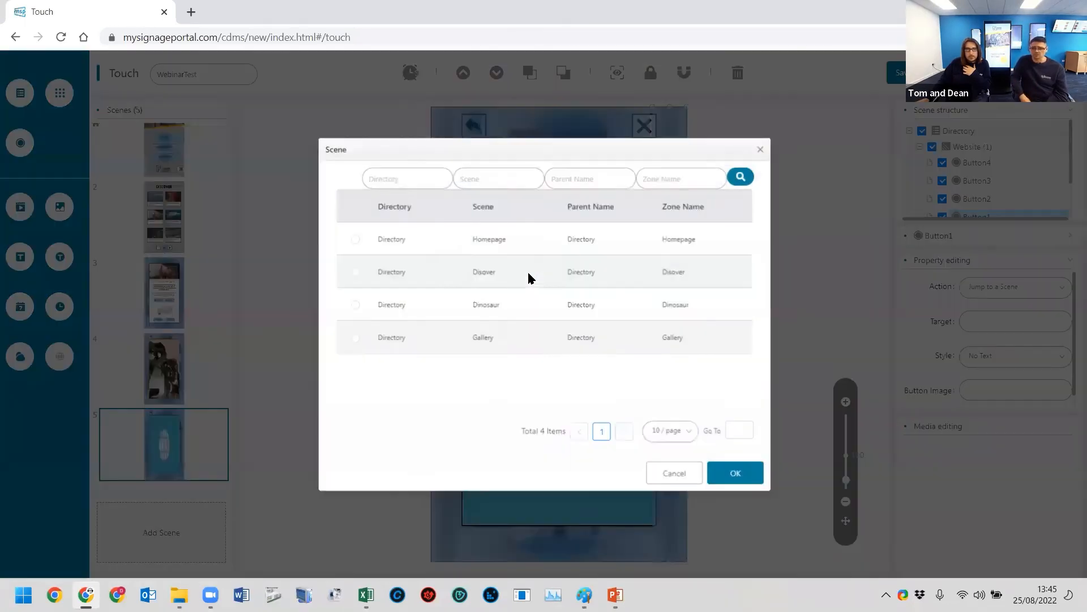
{"action": "left_click", "coordinate": [529, 273]}
{"action": "left_click", "coordinate": [736, 469]}
{"action": "left_click", "coordinate": [645, 536]}
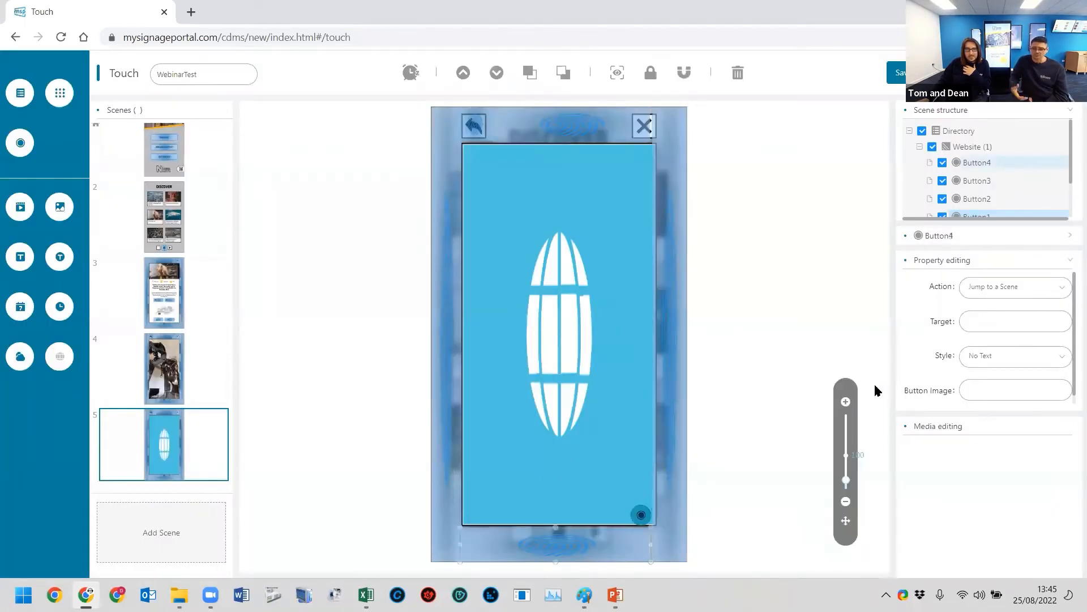
{"action": "left_click", "coordinate": [990, 320]}
{"action": "left_click", "coordinate": [566, 272]}
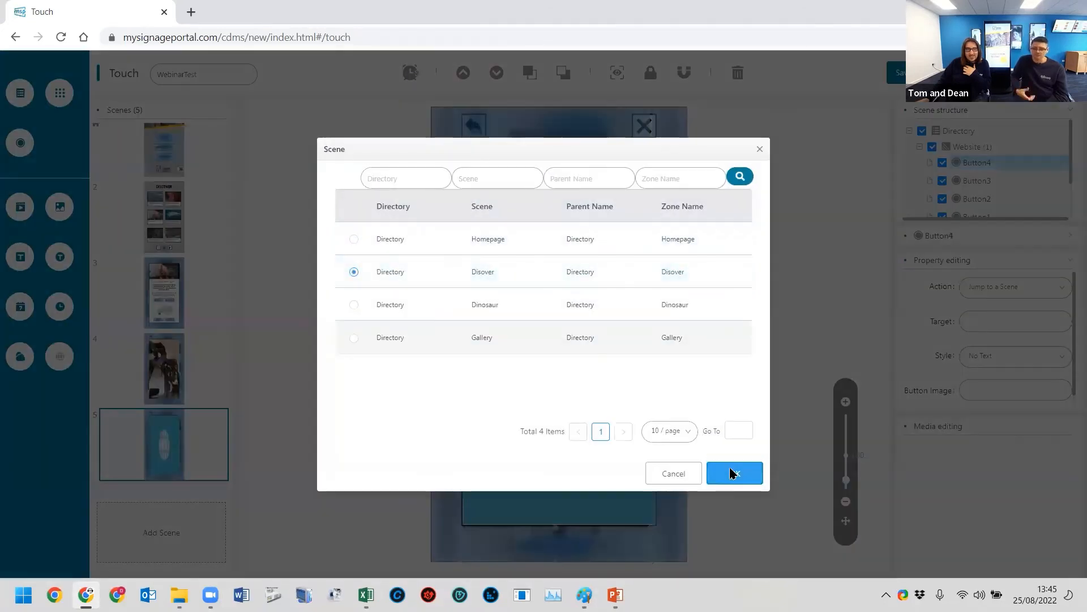
{"action": "left_click", "coordinate": [735, 473]}
- Change the target of the Dinosaur scene's left-margin button to the Disover scene
{"action": "left_click", "coordinate": [170, 284]}
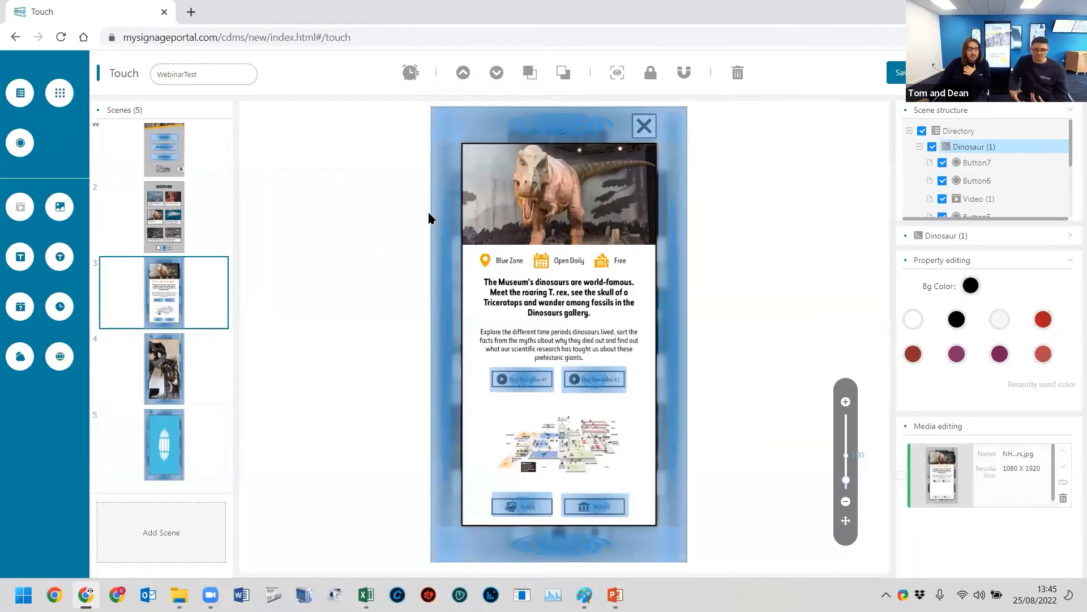
{"action": "left_click", "coordinate": [441, 201]}
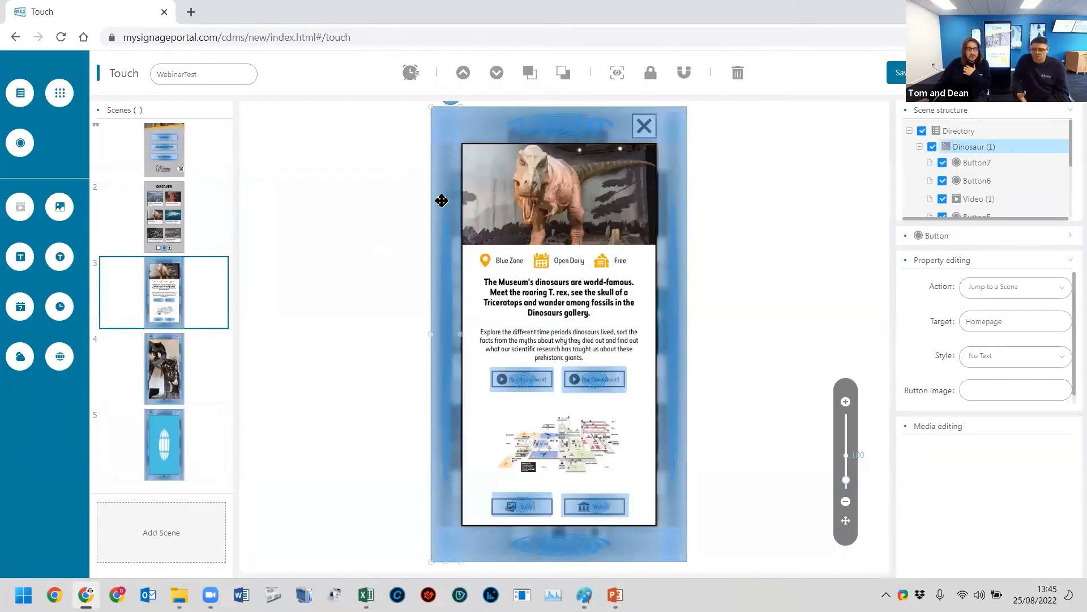
{"action": "left_click", "coordinate": [172, 217]}
{"action": "left_click", "coordinate": [182, 138]}
{"action": "left_click", "coordinate": [213, 279]}
{"action": "left_click", "coordinate": [450, 190]}
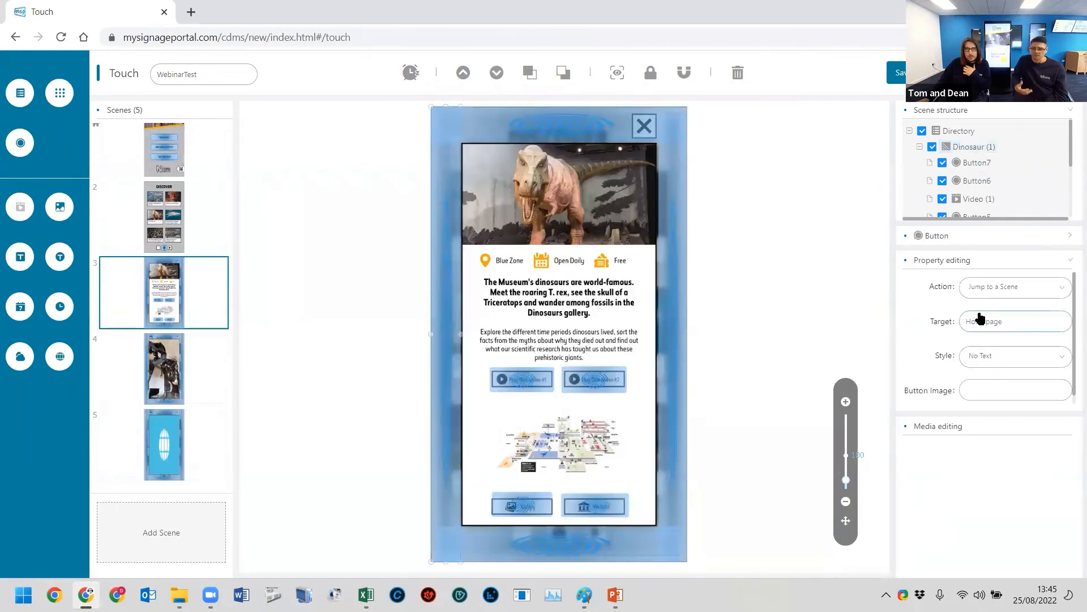
{"action": "left_click", "coordinate": [980, 318]}
{"action": "left_click", "coordinate": [522, 275]}
{"action": "left_click", "coordinate": [752, 474]}
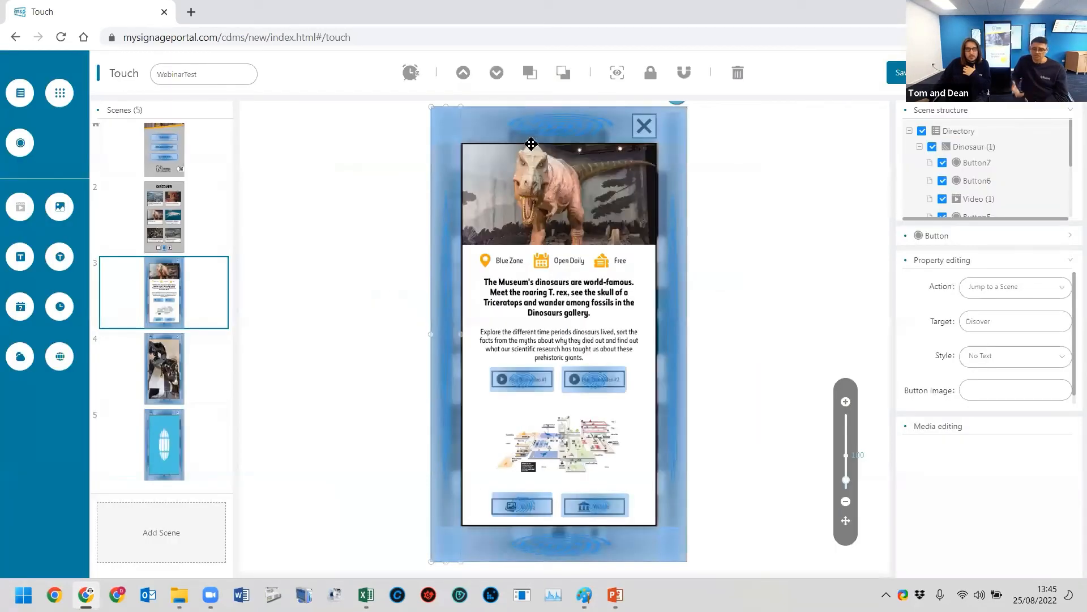
- Set the target of the Dinosaur scene's top-strip and right-margin buttons to the Disover scene
{"action": "left_click", "coordinate": [506, 125]}
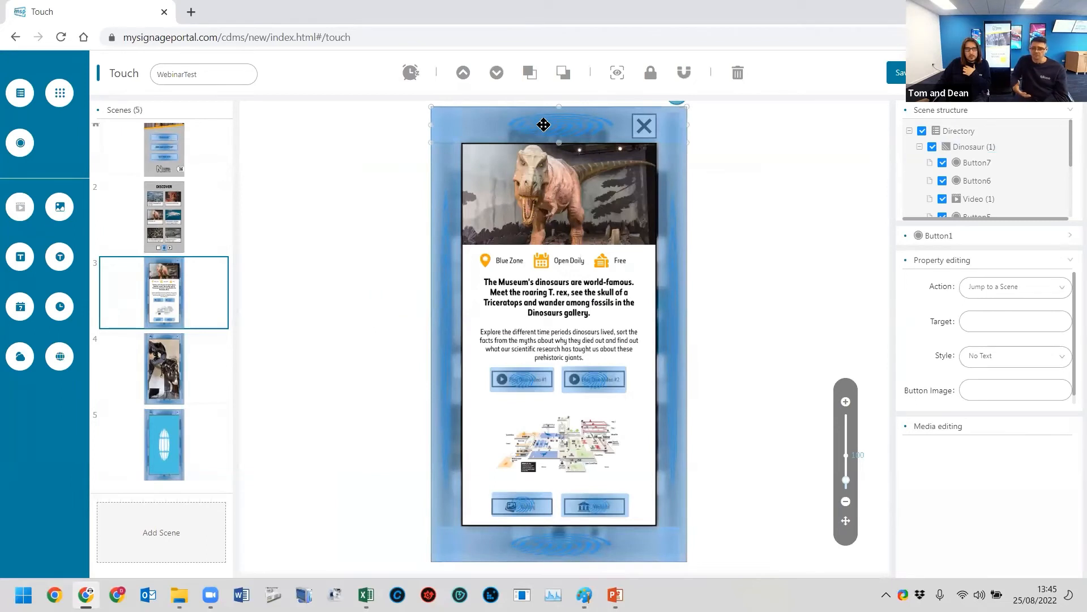
{"action": "left_click", "coordinate": [991, 324]}
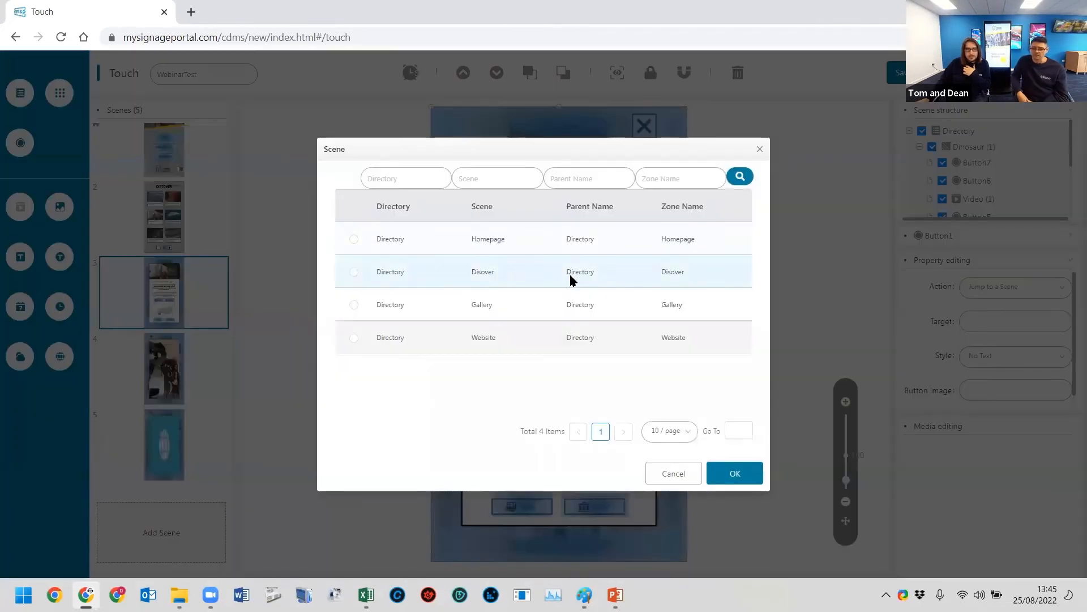
{"action": "left_click", "coordinate": [572, 277]}
{"action": "left_click", "coordinate": [748, 477]}
{"action": "left_click", "coordinate": [681, 318]}
{"action": "left_click", "coordinate": [988, 321]}
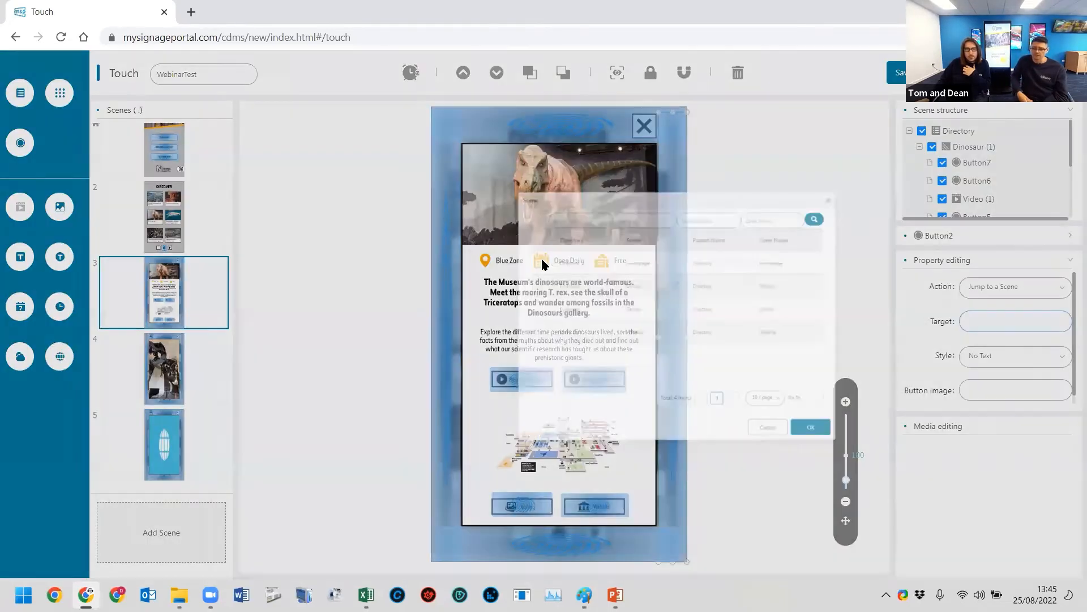
{"action": "left_click", "coordinate": [731, 476]}
- Link the Dinosaur scene's bottom-margin button to the Disover scene
{"action": "left_click", "coordinate": [624, 544]}
{"action": "left_click", "coordinate": [983, 321]}
{"action": "left_click", "coordinate": [582, 277]}
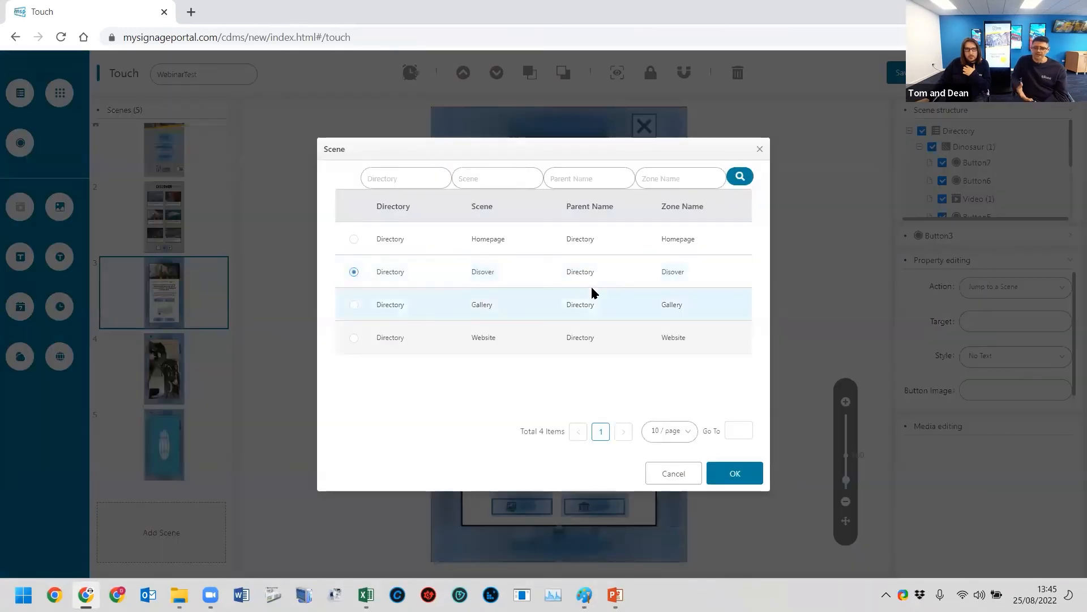
{"action": "left_click", "coordinate": [732, 470]}
- Check the actions and targets of the buttons in the Discover, Homepage and Website scenes
{"action": "left_click", "coordinate": [150, 214]}
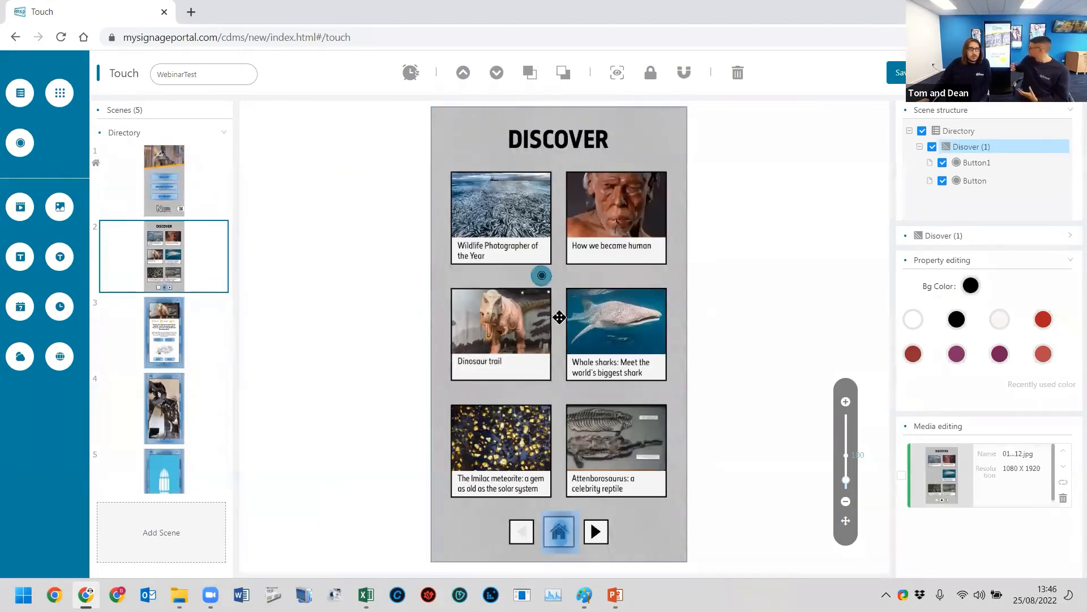
{"action": "left_click", "coordinate": [507, 321]}
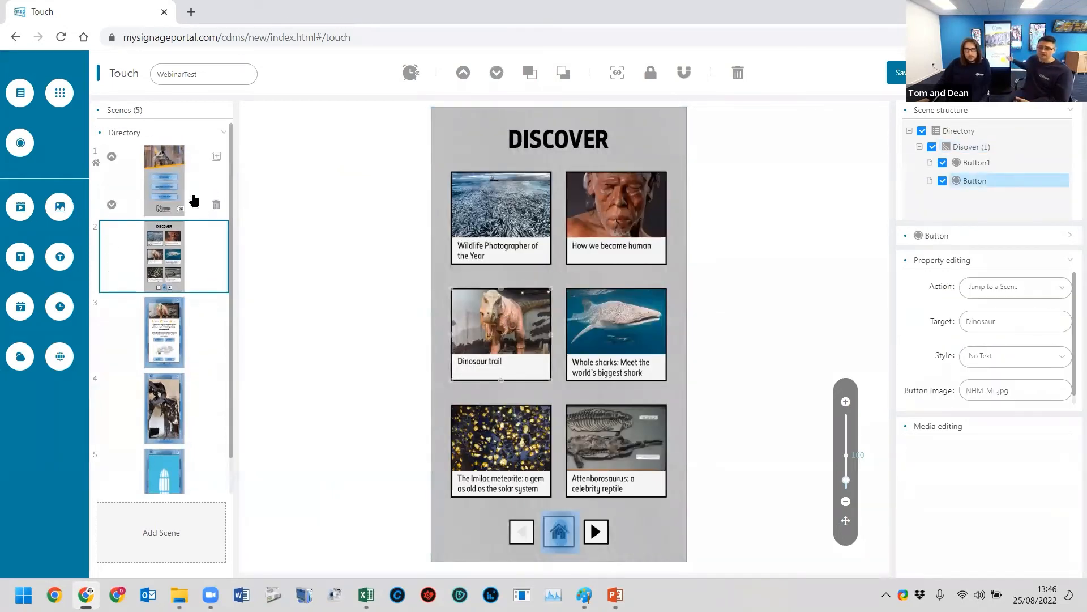
{"action": "left_click", "coordinate": [194, 201]}
{"action": "left_click", "coordinate": [594, 433]}
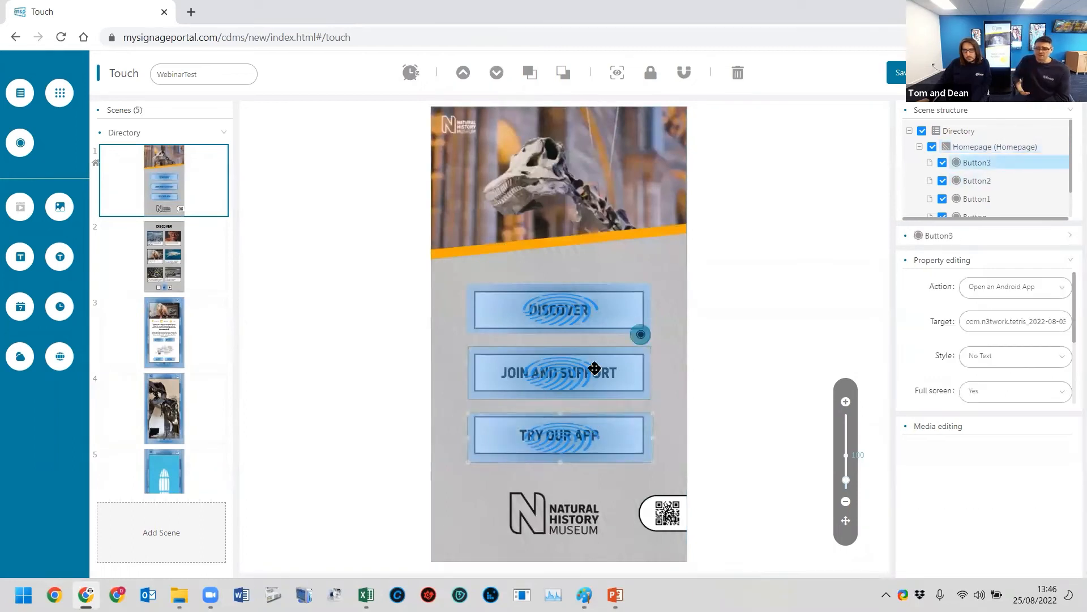
{"action": "left_click", "coordinate": [595, 368]}
{"action": "left_click", "coordinate": [623, 310]}
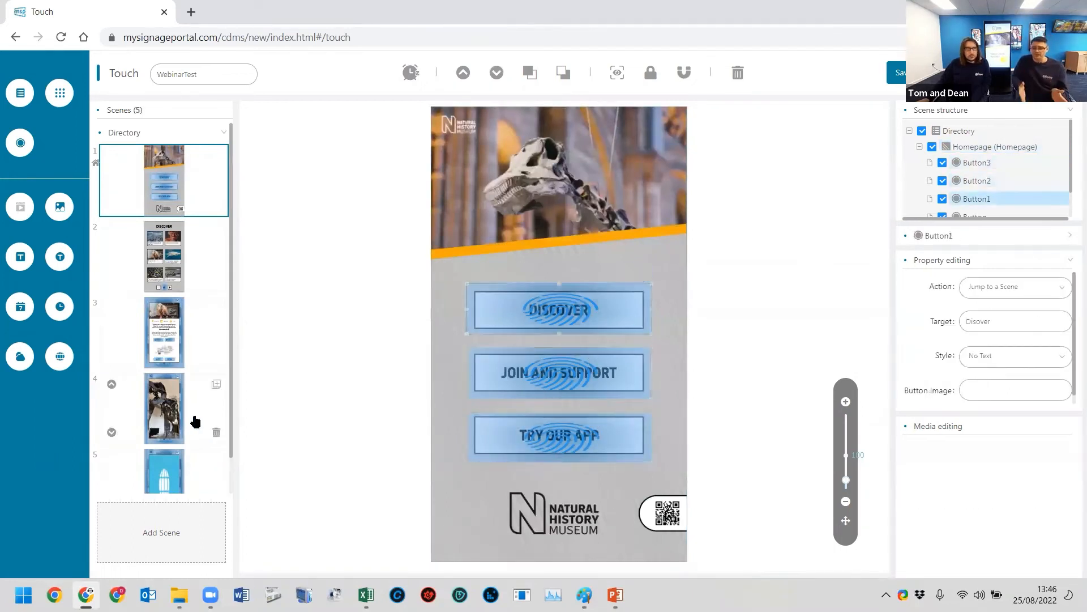
{"action": "scroll", "coordinate": [163, 408], "scroll_direction": "down", "scroll_amount": 1}
{"action": "left_click", "coordinate": [159, 381]}
{"action": "left_click", "coordinate": [164, 443]}
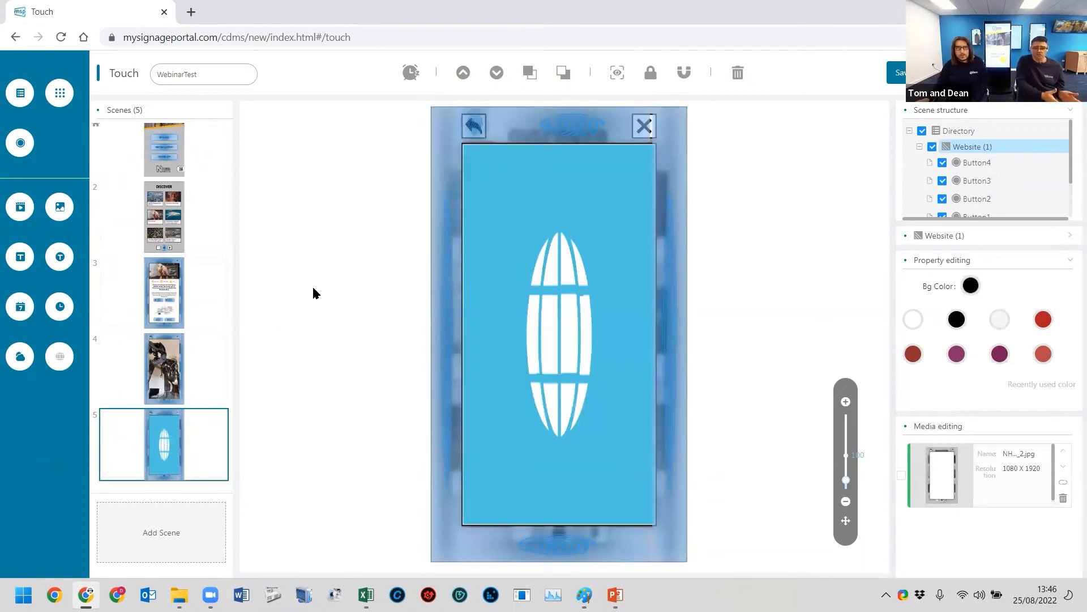
{"action": "left_click", "coordinate": [644, 125]}
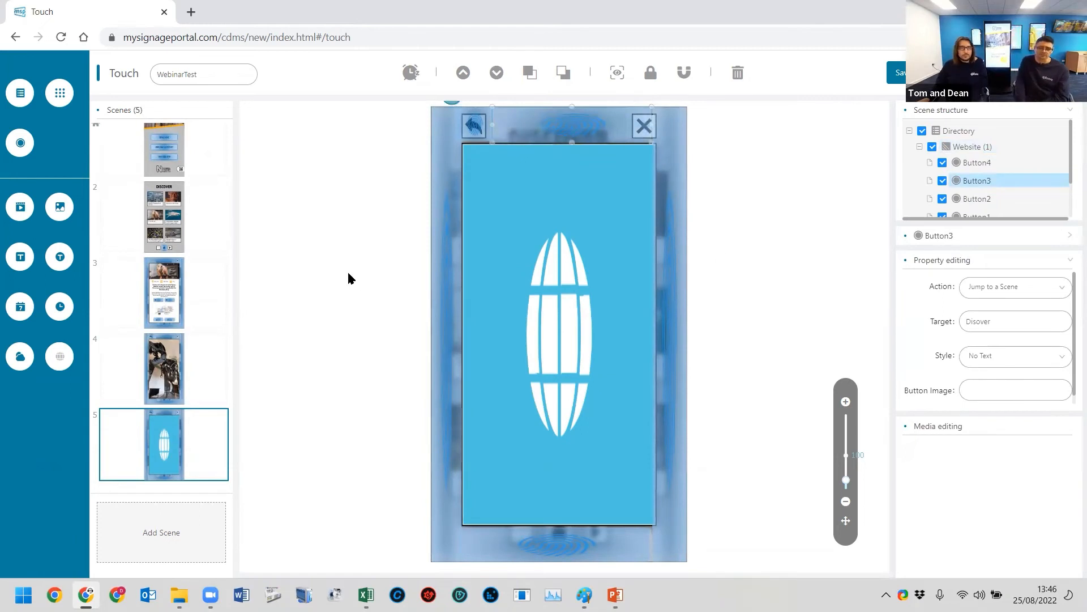
{"action": "scroll", "coordinate": [162, 204], "scroll_direction": "up", "scroll_amount": 1}
{"action": "left_click", "coordinate": [184, 180]}
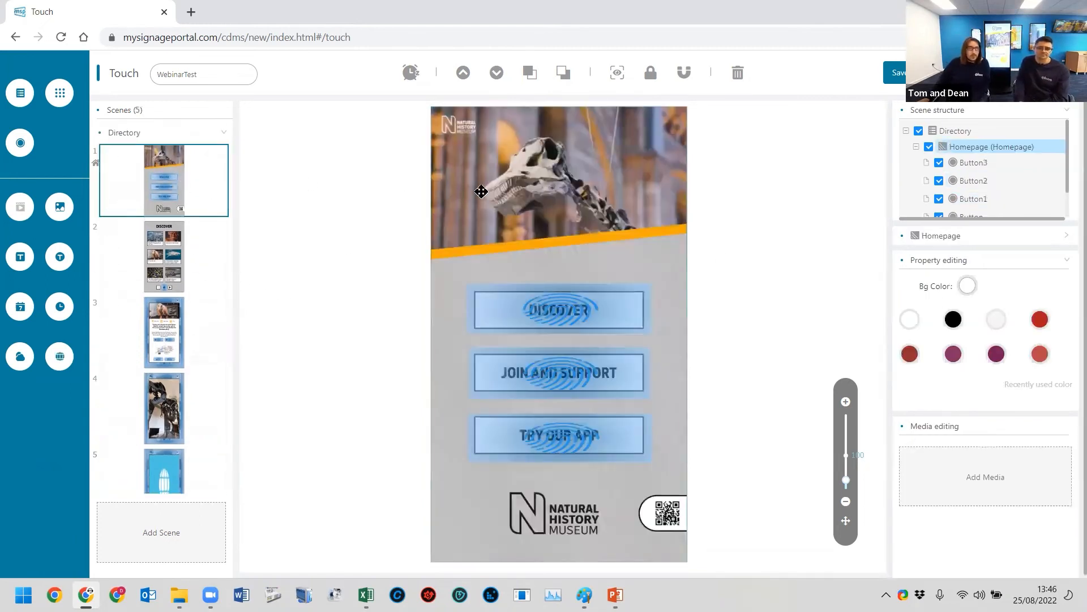
- Save the WebinarTest touch playlist and look through its list of scenes
{"action": "left_click", "coordinate": [901, 76]}
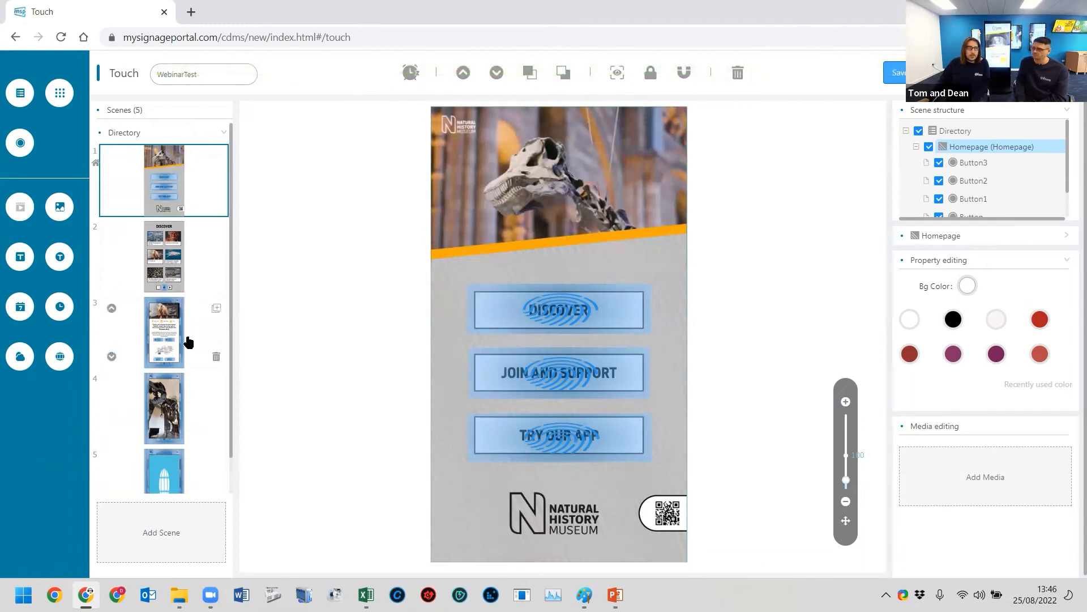
{"action": "scroll", "coordinate": [187, 340], "scroll_direction": "down", "scroll_amount": 1}
{"action": "scroll", "coordinate": [190, 349], "scroll_direction": "up", "scroll_amount": 1}
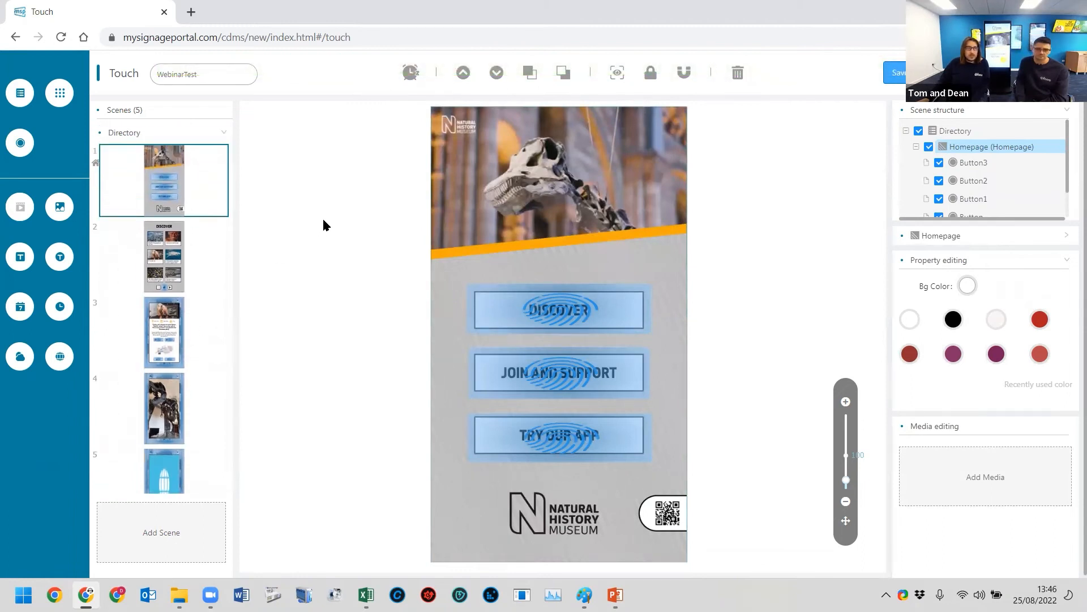
{"action": "scroll", "coordinate": [192, 351], "scroll_direction": "down", "scroll_amount": 1}
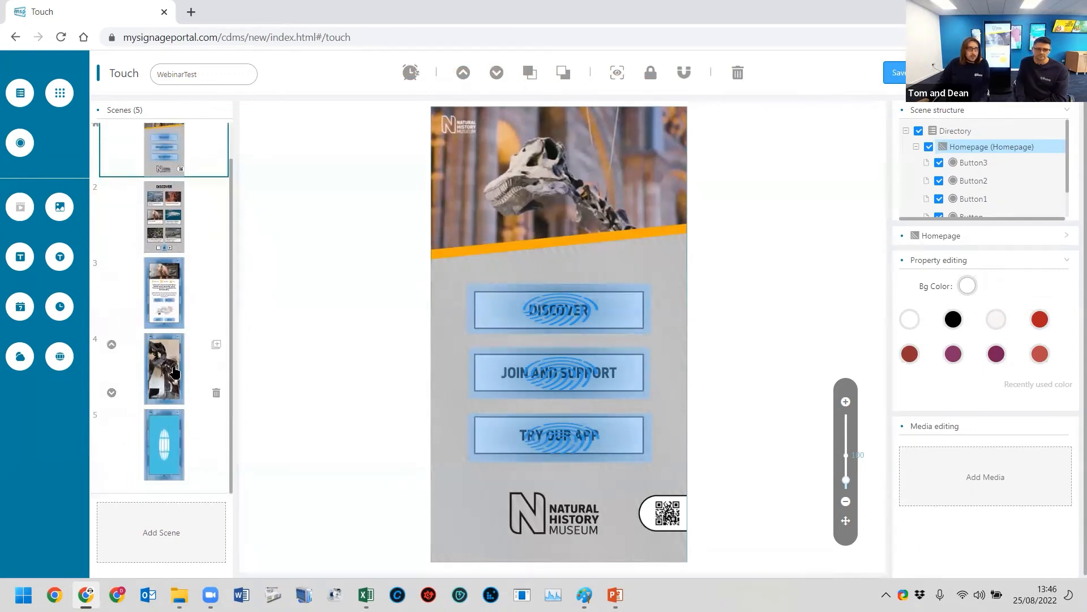
{"action": "scroll", "coordinate": [181, 371], "scroll_direction": "up", "scroll_amount": 1}
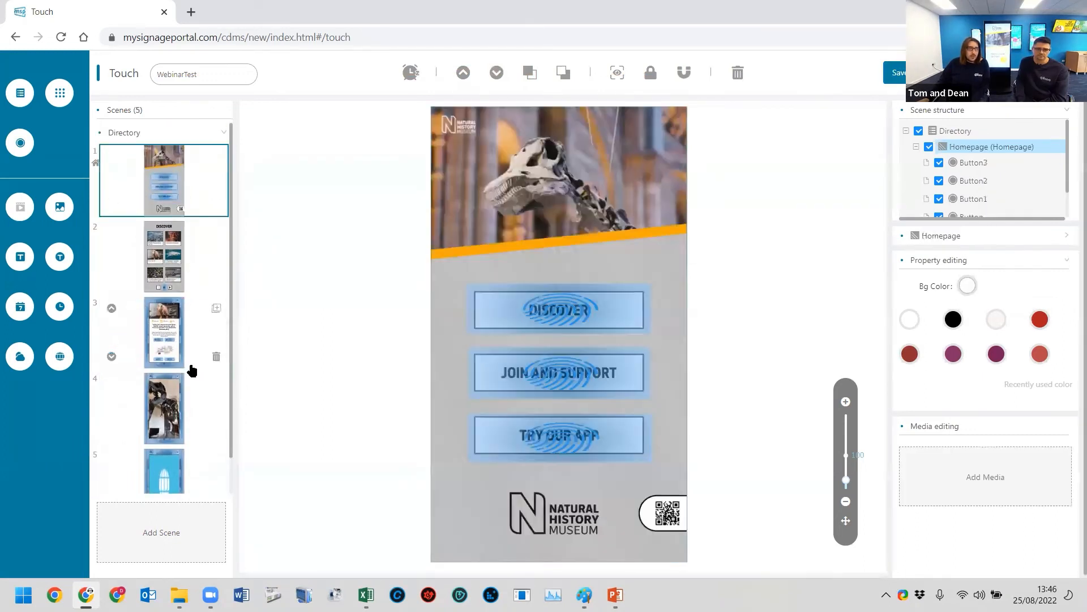
{"action": "scroll", "coordinate": [192, 371], "scroll_direction": "down", "scroll_amount": 1}
- Set the touch playlist's timeout to 00:05:00 and its timeout action to Go to Home Scene
{"action": "left_click", "coordinate": [187, 441]}
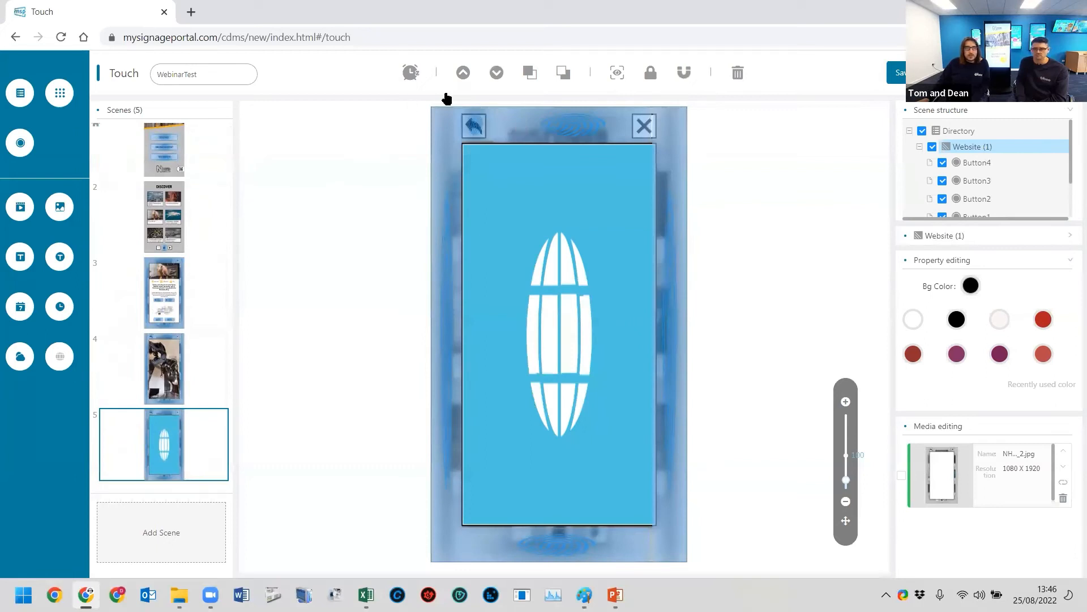
{"action": "left_click", "coordinate": [411, 74]}
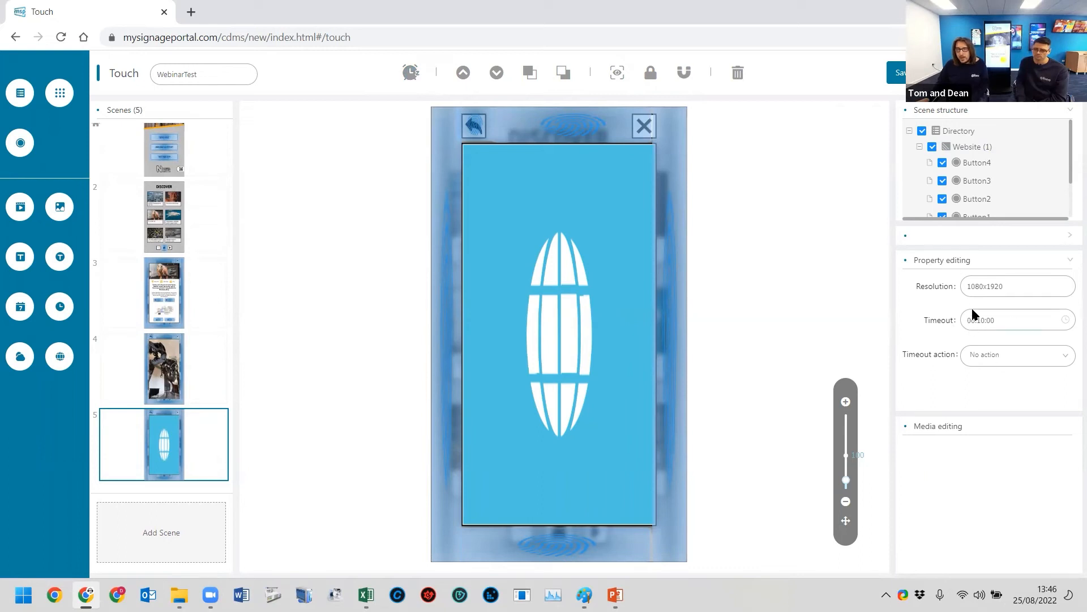
{"action": "left_click", "coordinate": [1011, 319]}
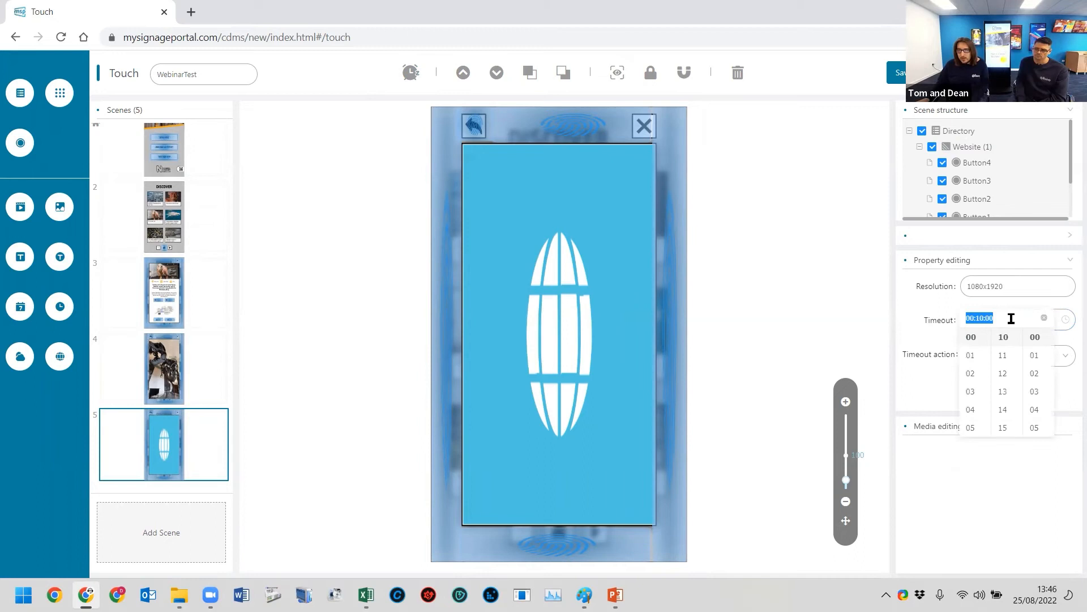
{"action": "scroll", "coordinate": [1008, 381], "scroll_direction": "up", "scroll_amount": 4}
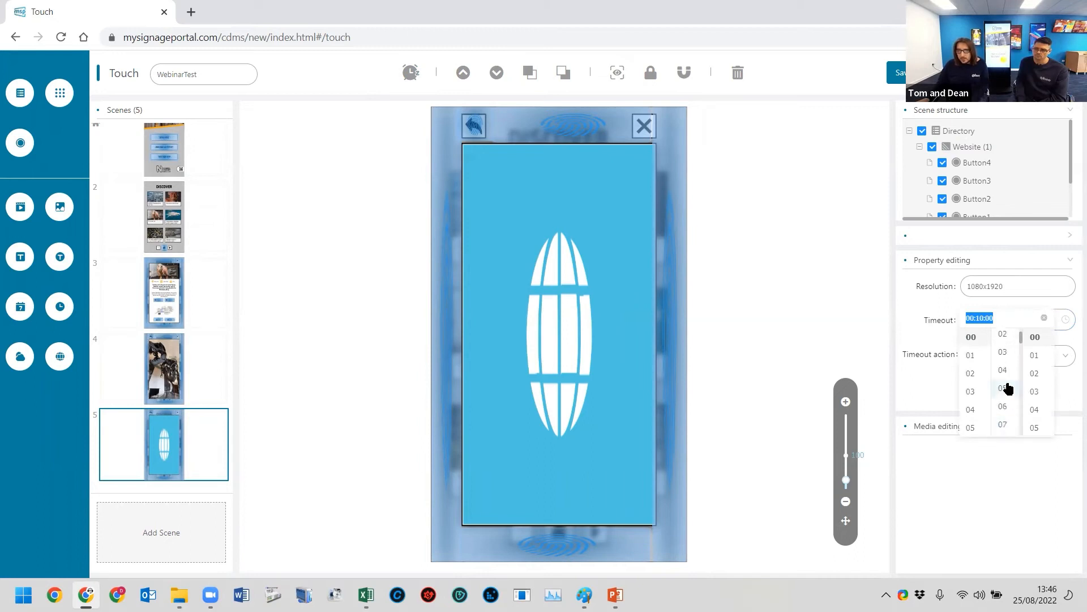
{"action": "left_click", "coordinate": [1010, 385]}
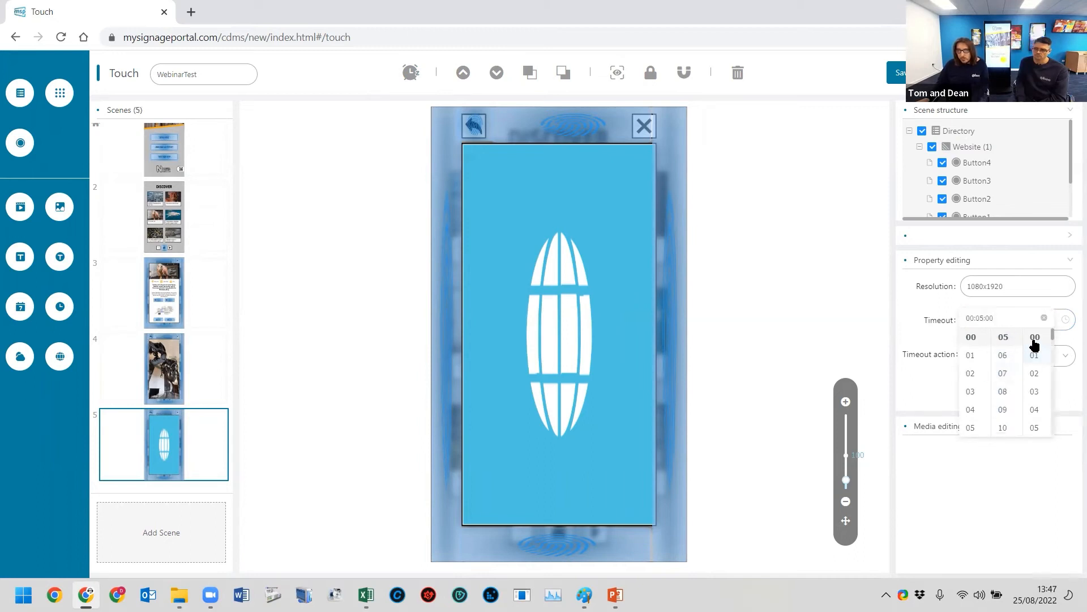
{"action": "left_click", "coordinate": [897, 321]}
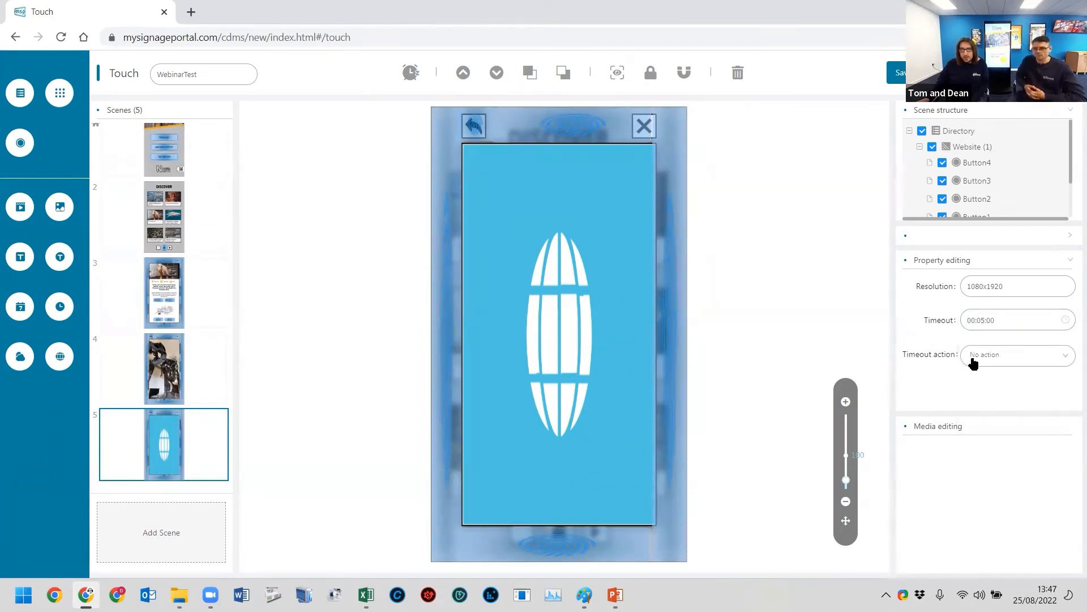
{"action": "left_click", "coordinate": [1017, 363]}
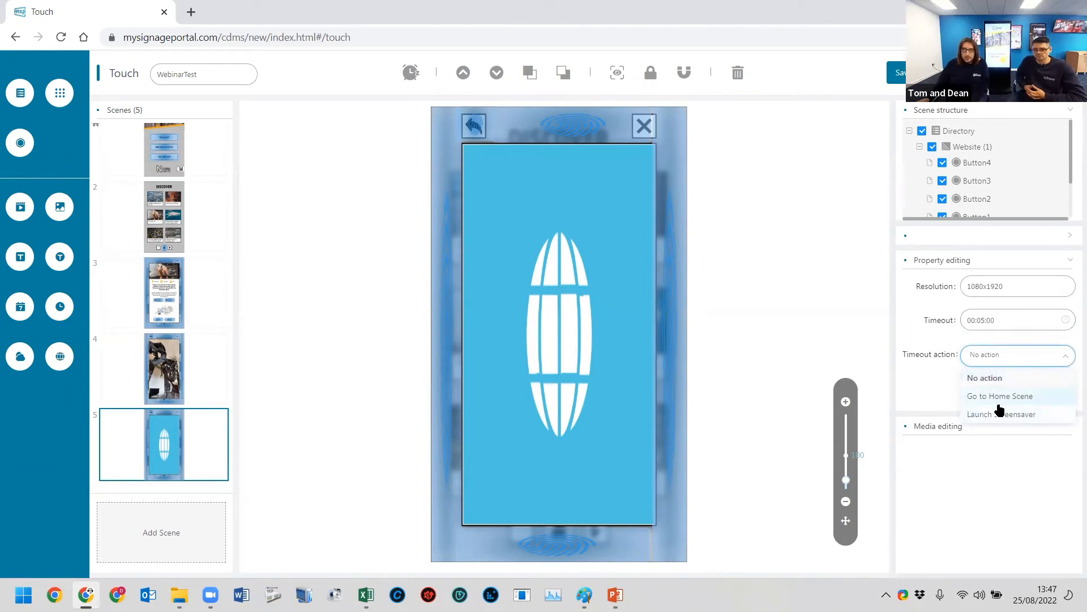
{"action": "left_click", "coordinate": [909, 369]}
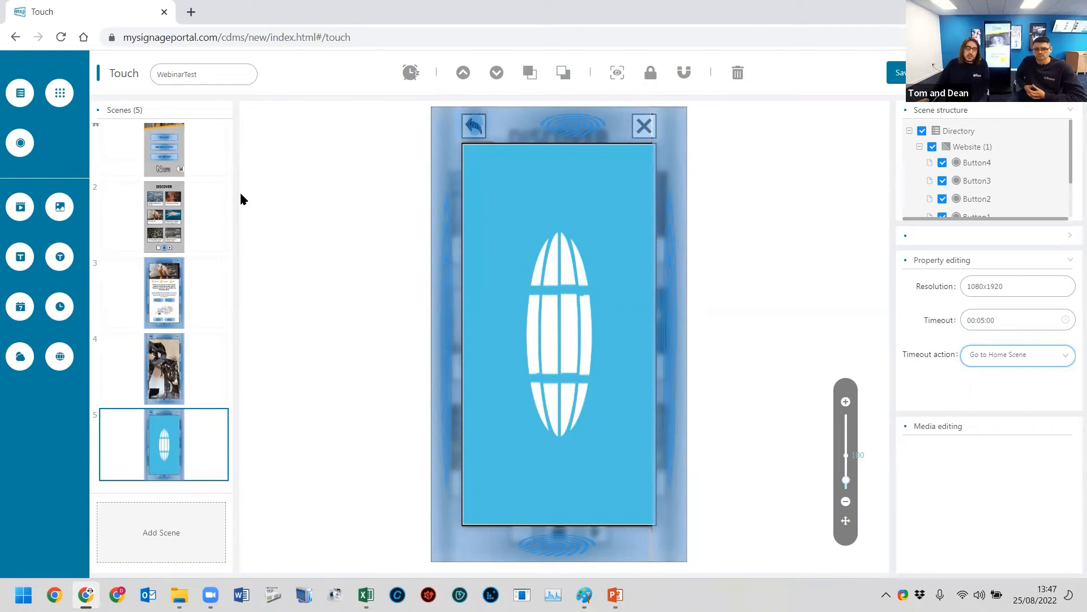
- Return to the Homepage scene, save the WebinarTest touch playlist and leave the editor
{"action": "scroll", "coordinate": [164, 271], "scroll_direction": "up", "scroll_amount": 2}
{"action": "left_click", "coordinate": [164, 180]}
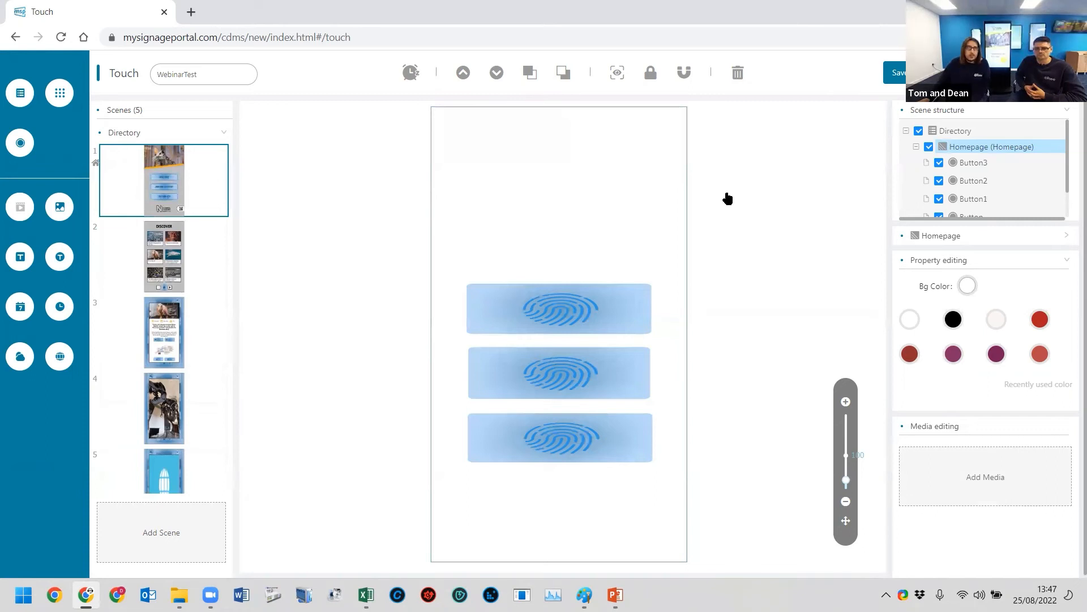
{"action": "left_click", "coordinate": [727, 197]}
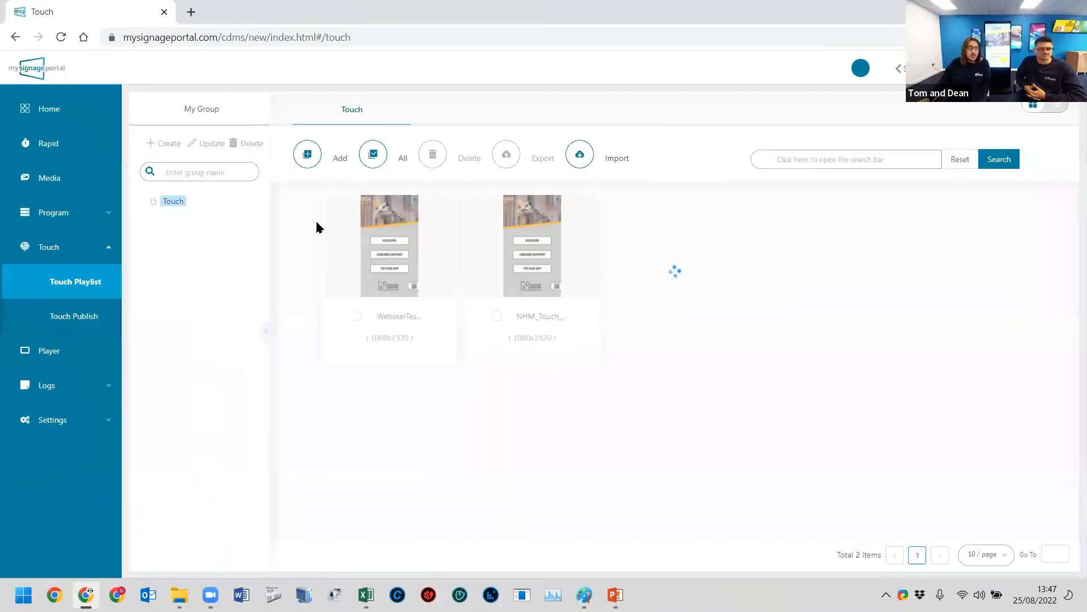
- Start a Rapid playlist and add the NHM screensaver video from the Screensaver folder to its full-screen video zone
{"action": "left_click", "coordinate": [54, 213]}
{"action": "left_click", "coordinate": [63, 281]}
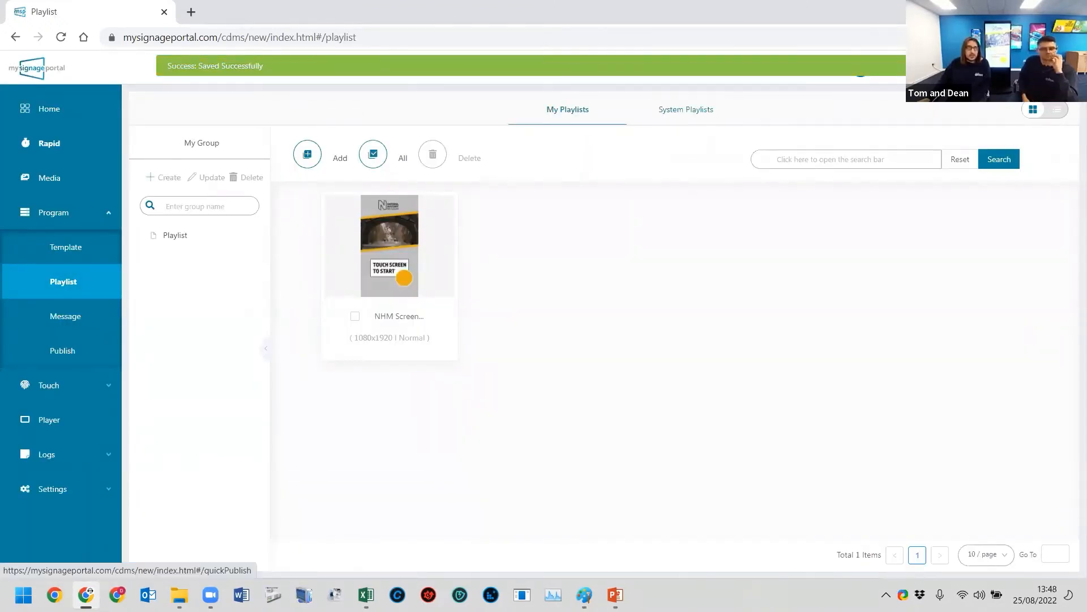
{"action": "left_click", "coordinate": [49, 143]}
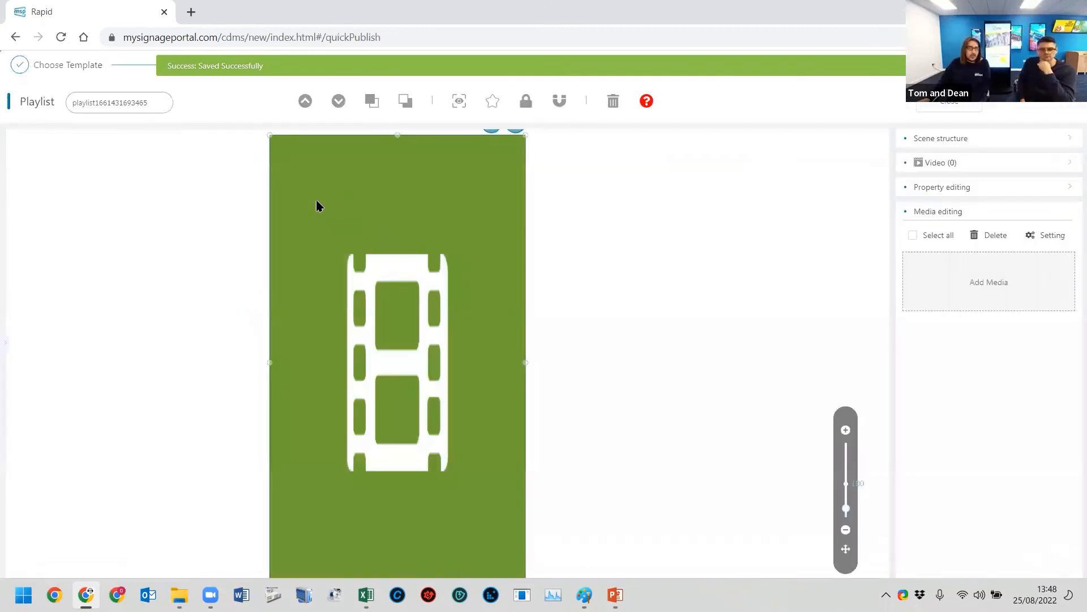
{"action": "double_click", "coordinate": [484, 303]}
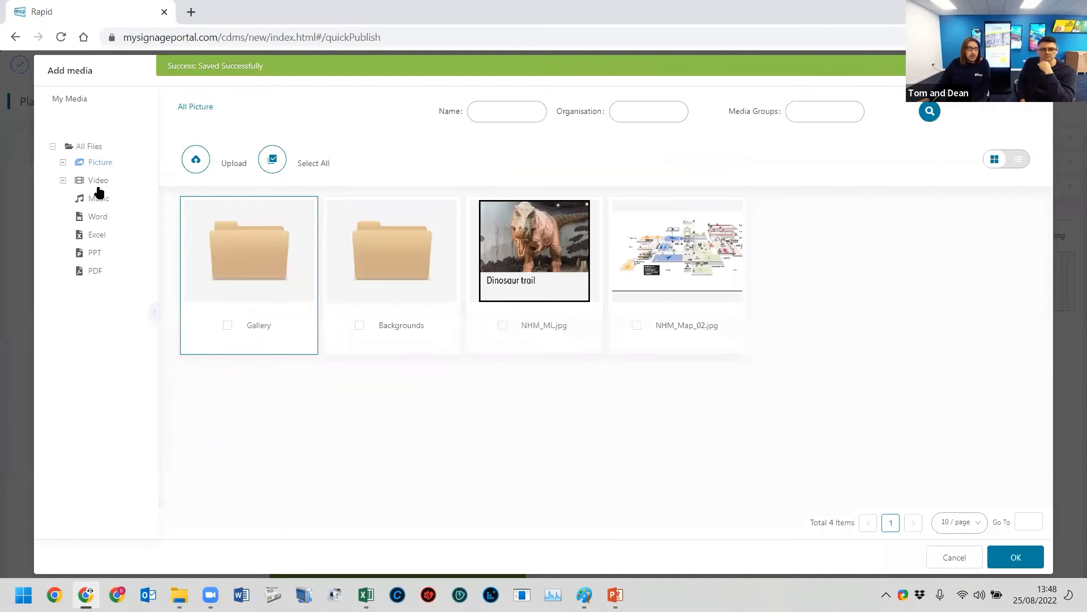
{"action": "left_click", "coordinate": [98, 182]}
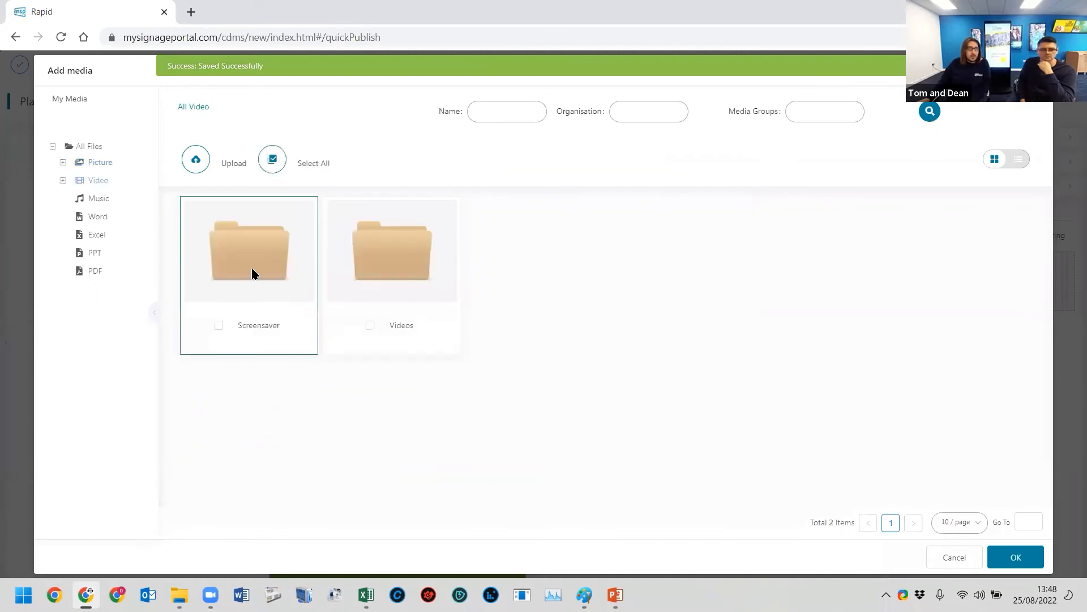
{"action": "double_click", "coordinate": [252, 274]}
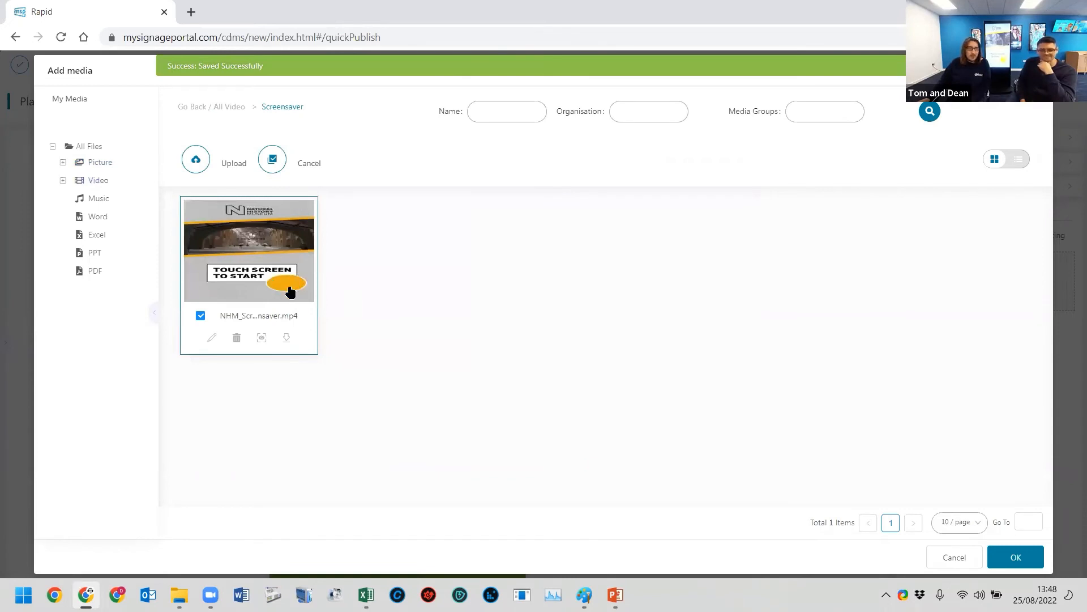
{"action": "left_click", "coordinate": [1009, 561]}
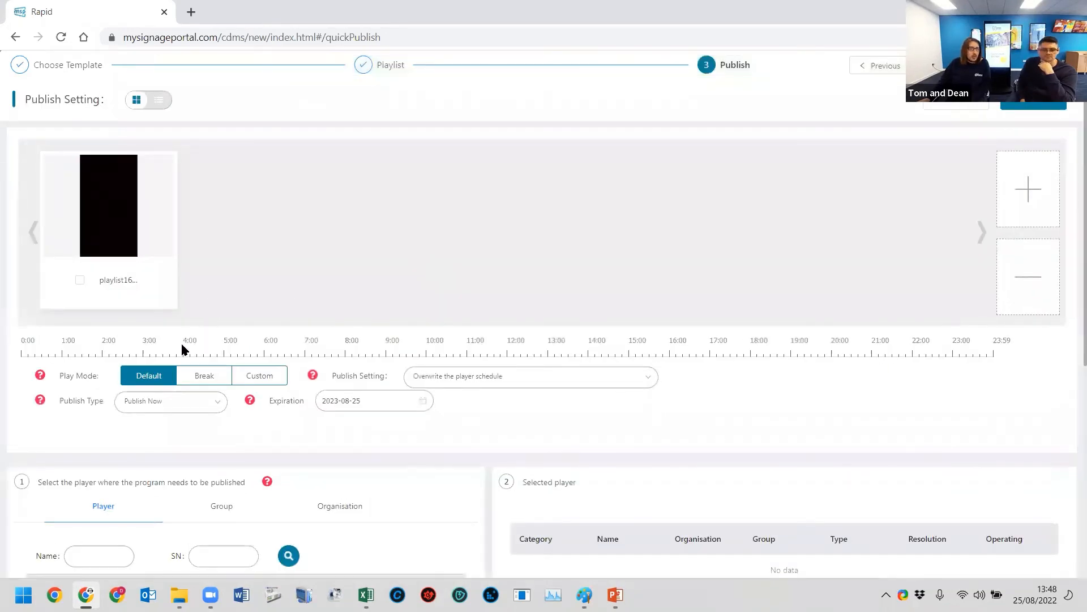
- Select the L50HD9_T_Meeting1 player and publish the screensaver playlist to it
{"action": "scroll", "coordinate": [178, 347], "scroll_direction": "down", "scroll_amount": 5}
{"action": "left_click", "coordinate": [167, 349]}
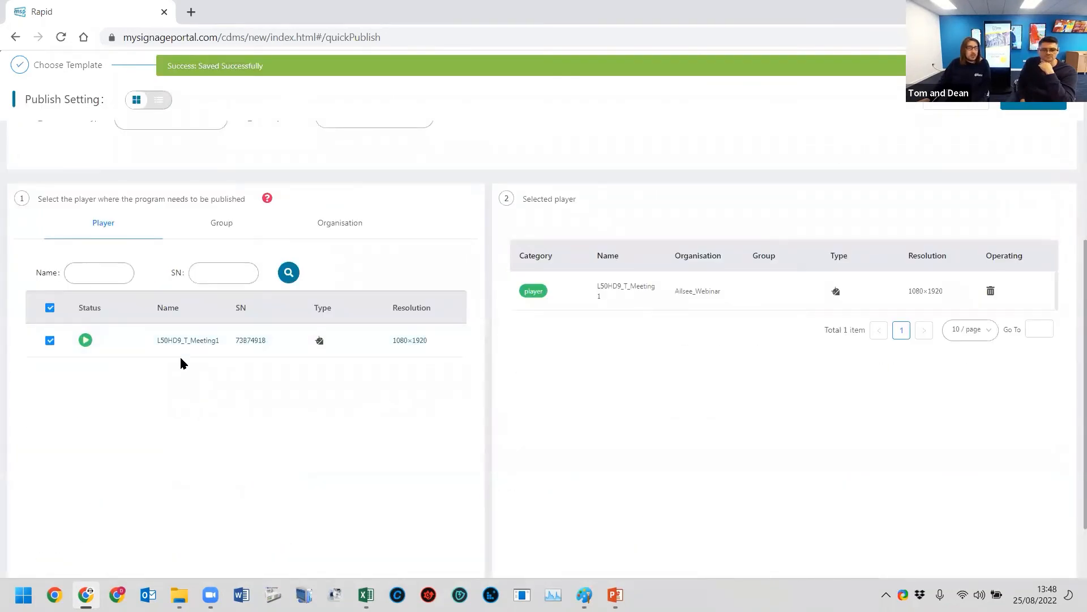
{"action": "scroll", "coordinate": [210, 357], "scroll_direction": "up", "scroll_amount": 2}
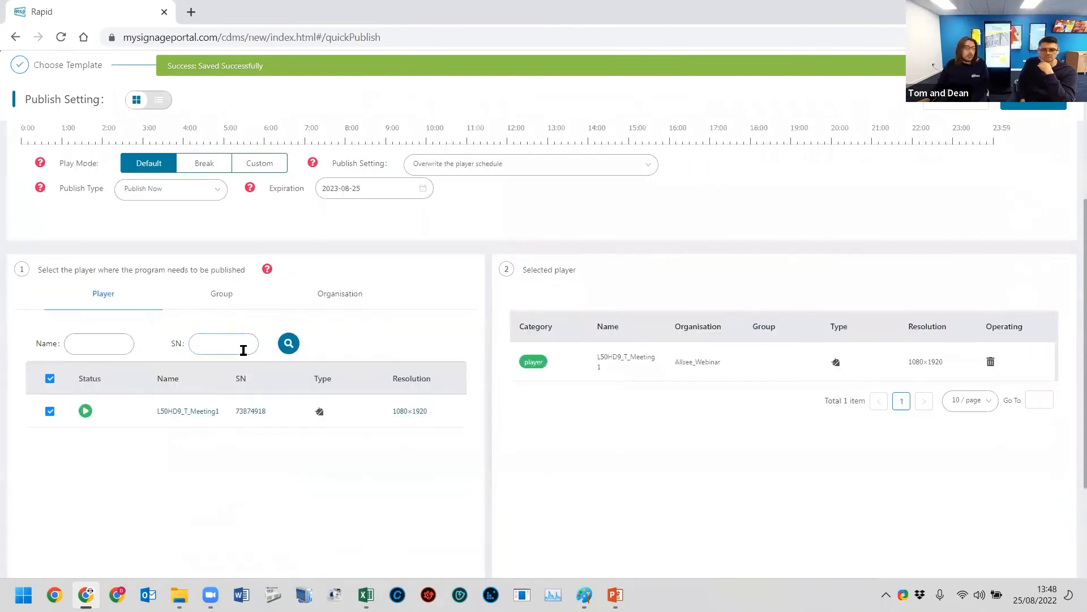
{"action": "scroll", "coordinate": [298, 386], "scroll_direction": "up", "scroll_amount": 2}
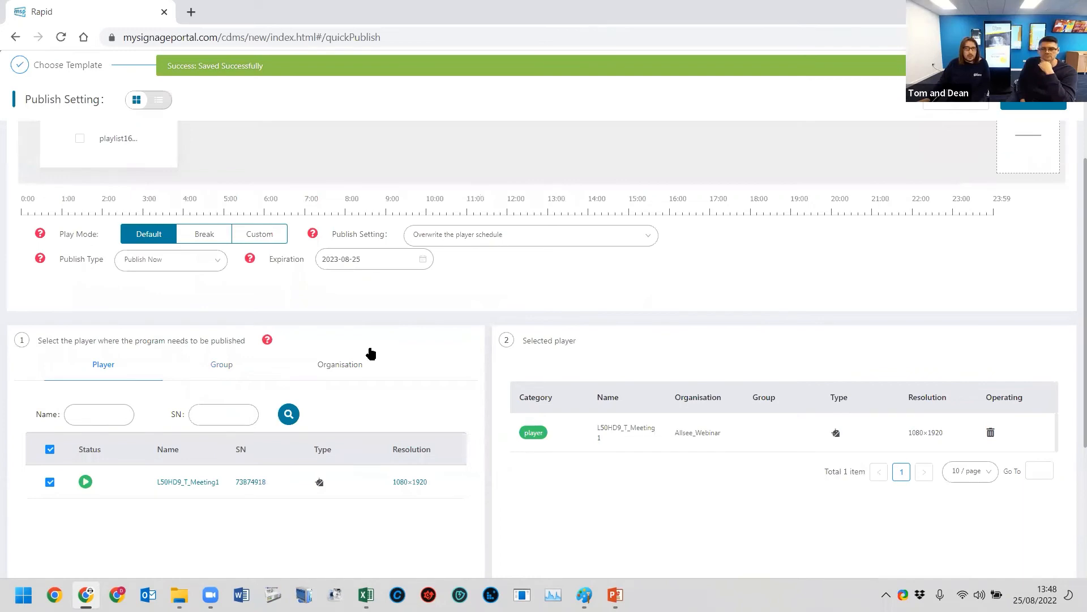
{"action": "scroll", "coordinate": [631, 192], "scroll_direction": "up", "scroll_amount": 2}
{"action": "scroll", "coordinate": [722, 327], "scroll_direction": "up", "scroll_amount": 2}
{"action": "left_click", "coordinate": [1034, 101]}
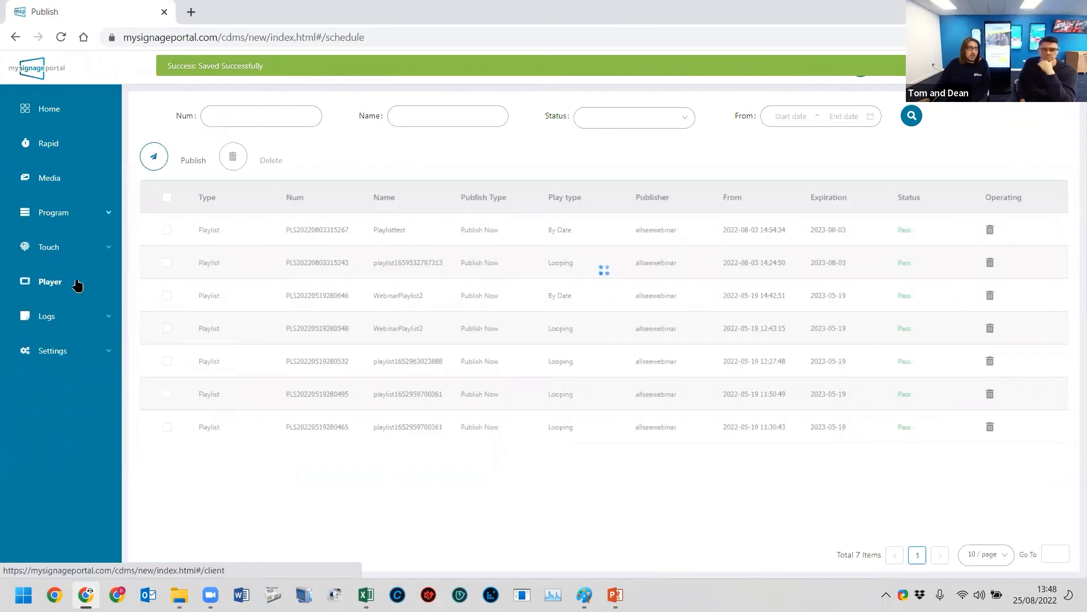
- Open the L50HD9_T_Meeting1 player's details and review its program information for both standard playlists and touch playlists
{"action": "left_click", "coordinate": [78, 286]}
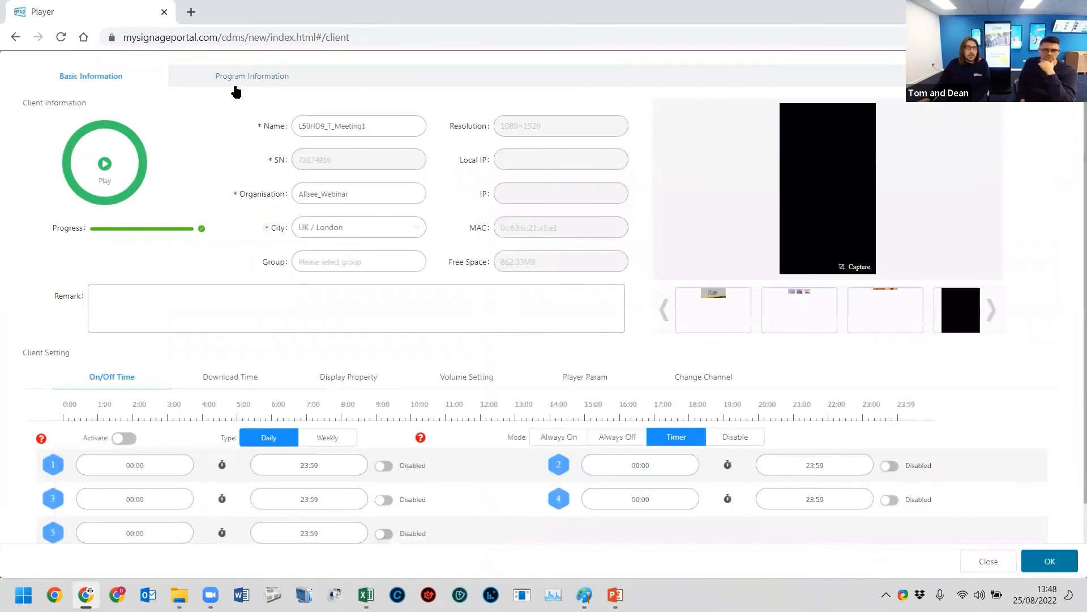
{"action": "left_click", "coordinate": [283, 79]}
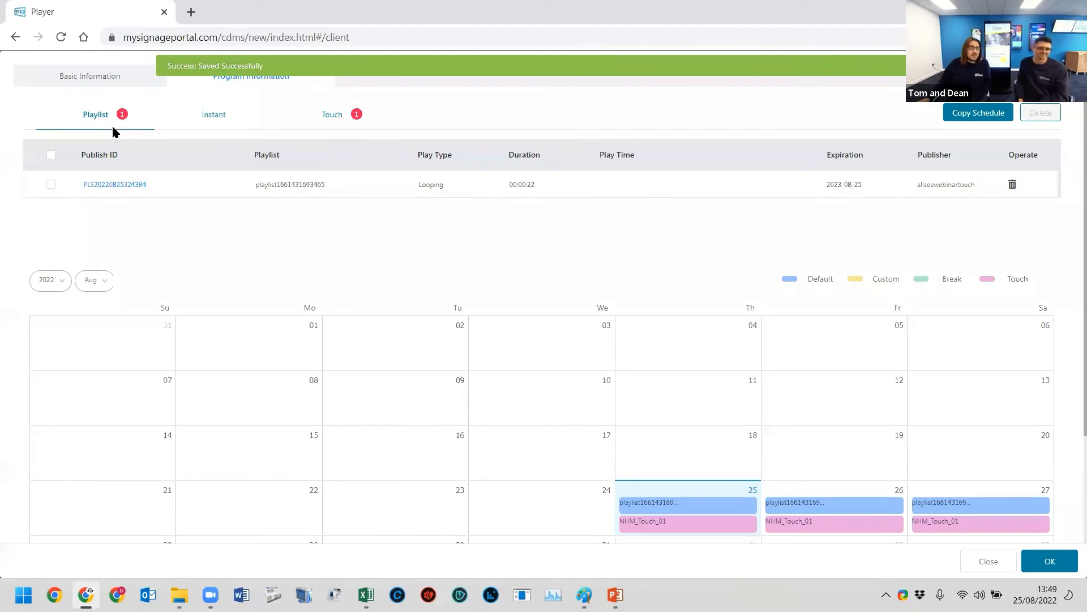
{"action": "left_click", "coordinate": [345, 116]}
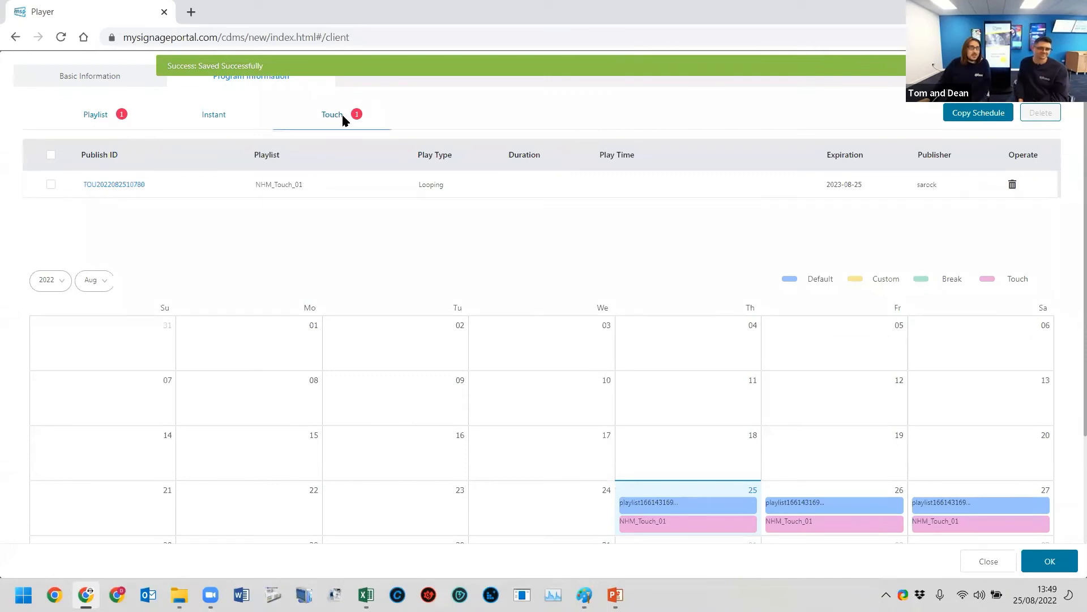
{"action": "left_click", "coordinate": [121, 117]}
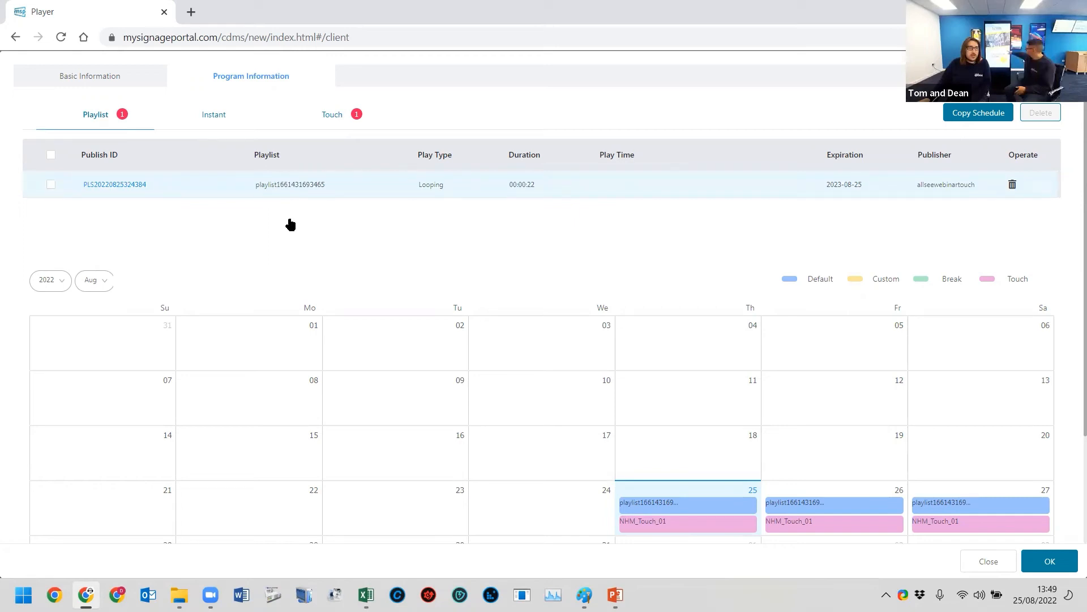
{"action": "left_click", "coordinate": [334, 116]}
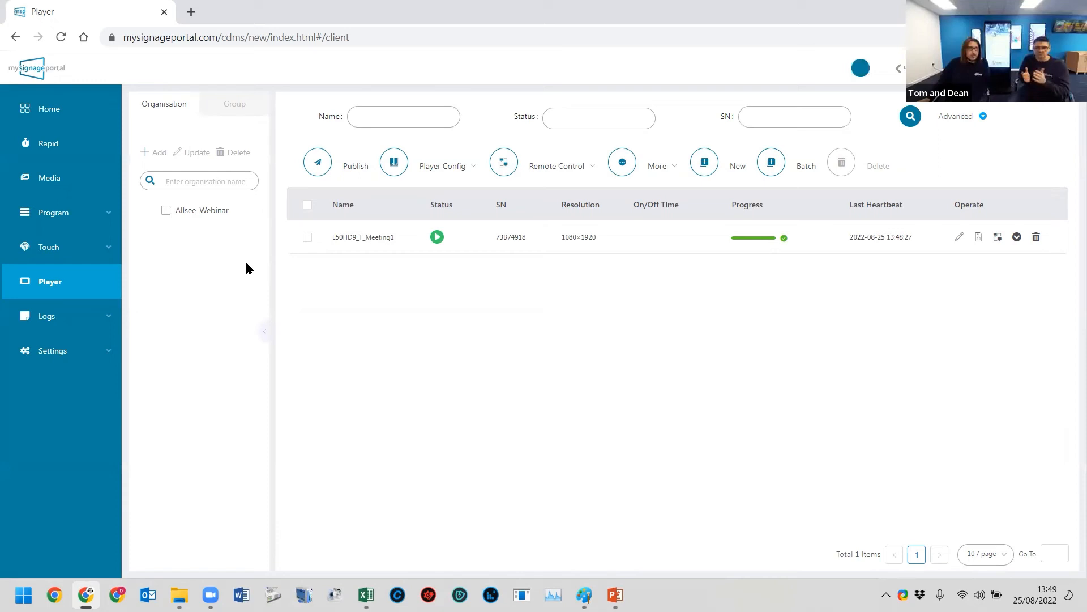
- Leave the player overview and open the list of touch playlists
{"action": "left_click", "coordinate": [54, 213]}
{"action": "left_click", "coordinate": [63, 281]}
{"action": "left_click", "coordinate": [49, 385]}
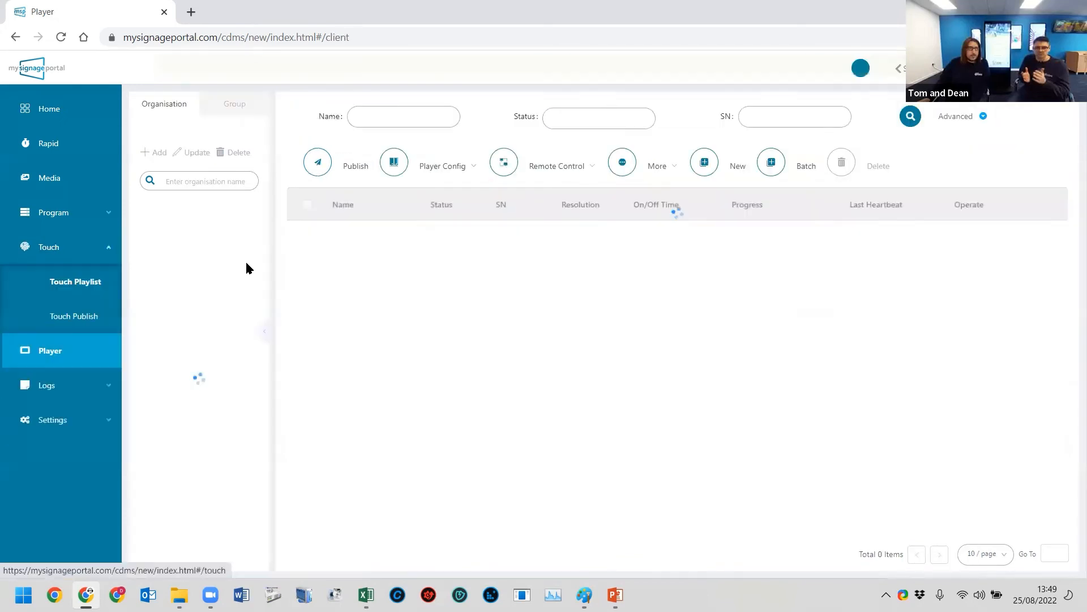
{"action": "left_click", "coordinate": [75, 281]}
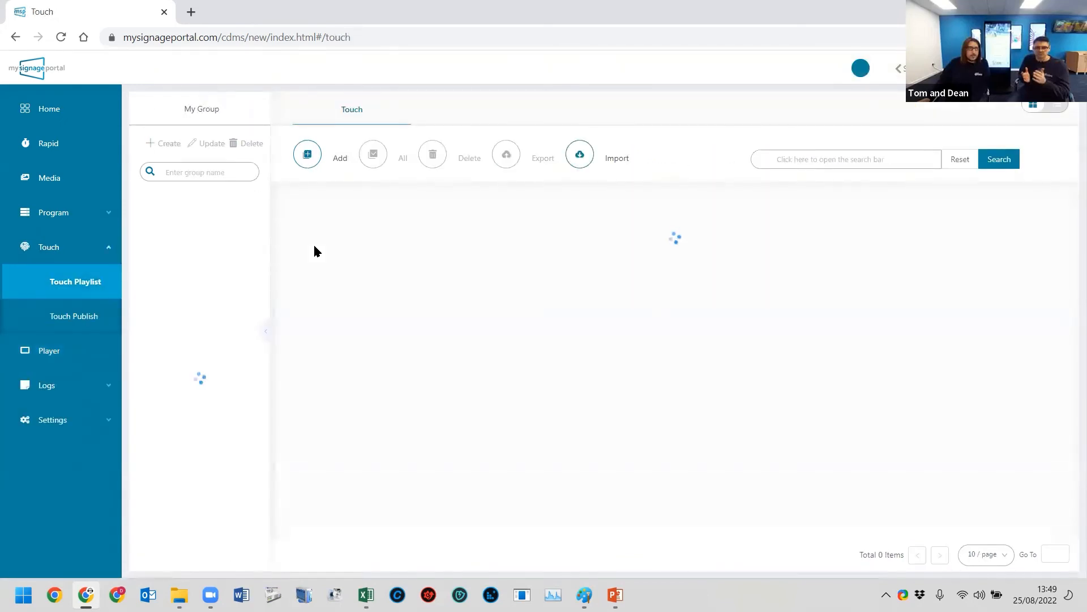